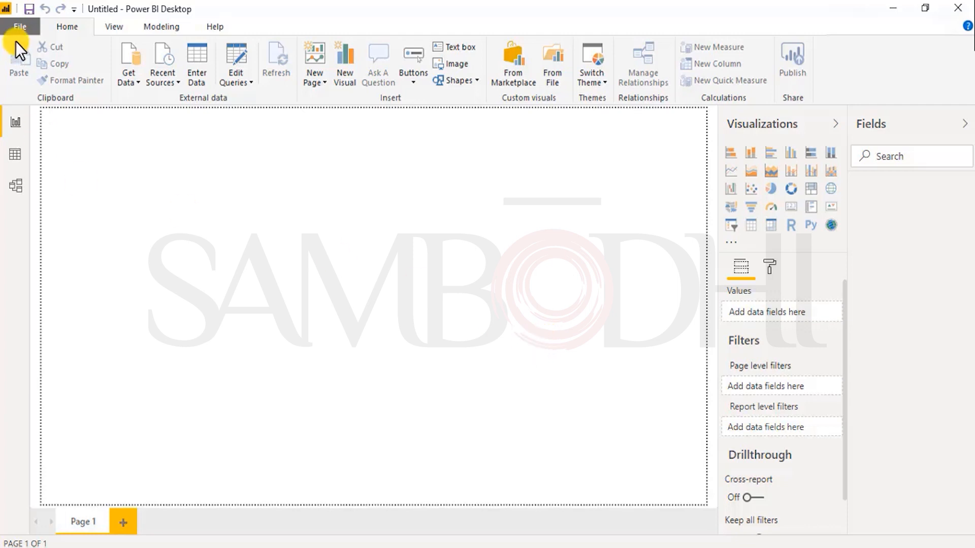
left_click(18, 29)
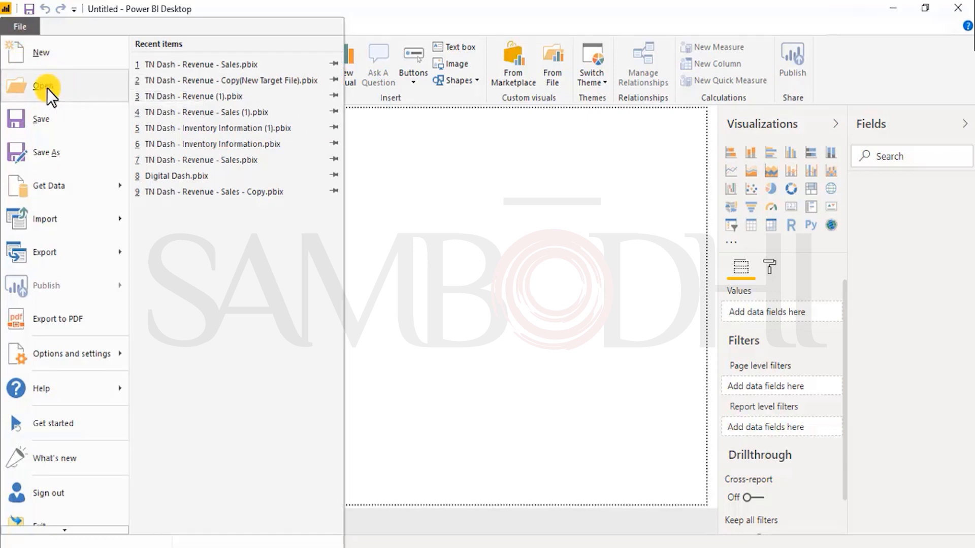
left_click(68, 120)
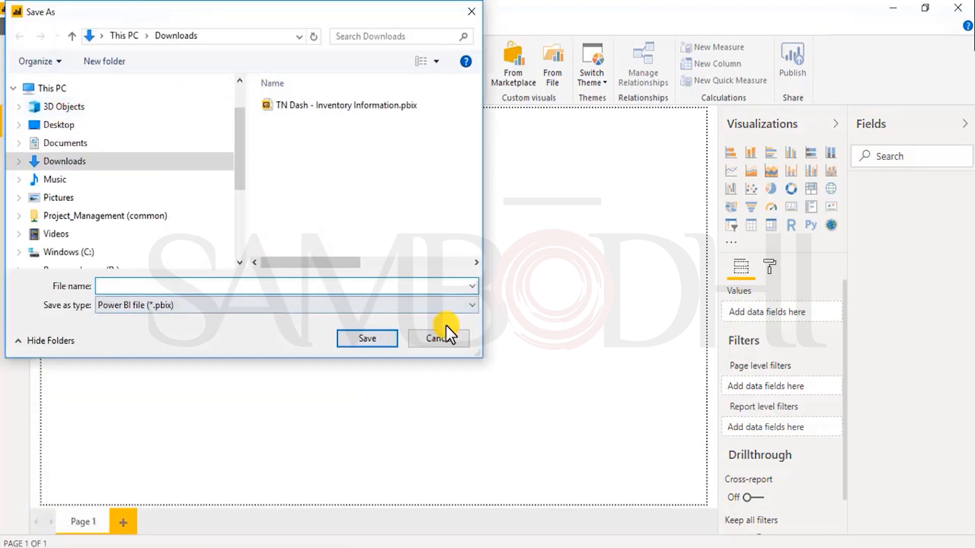
left_click(443, 335)
left_click(20, 26)
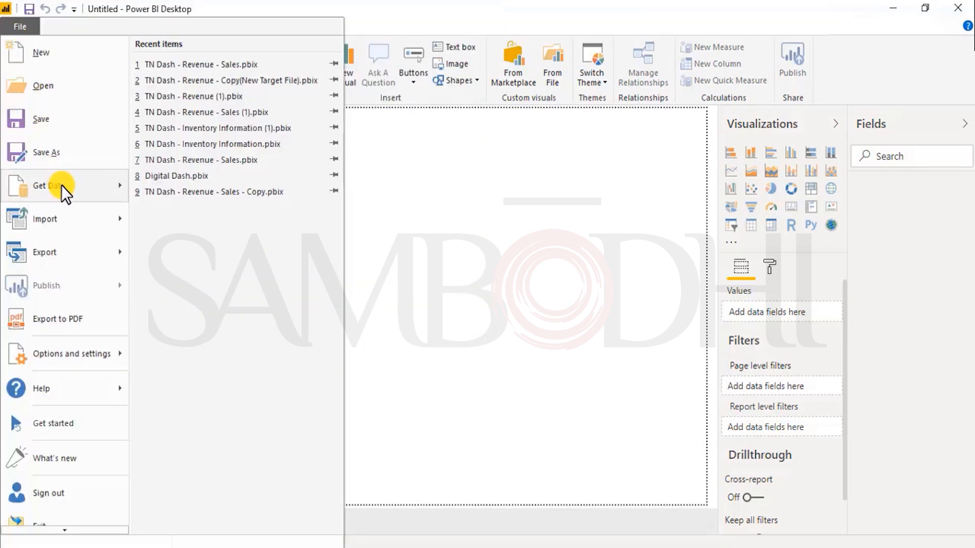
mouse_move(59, 172)
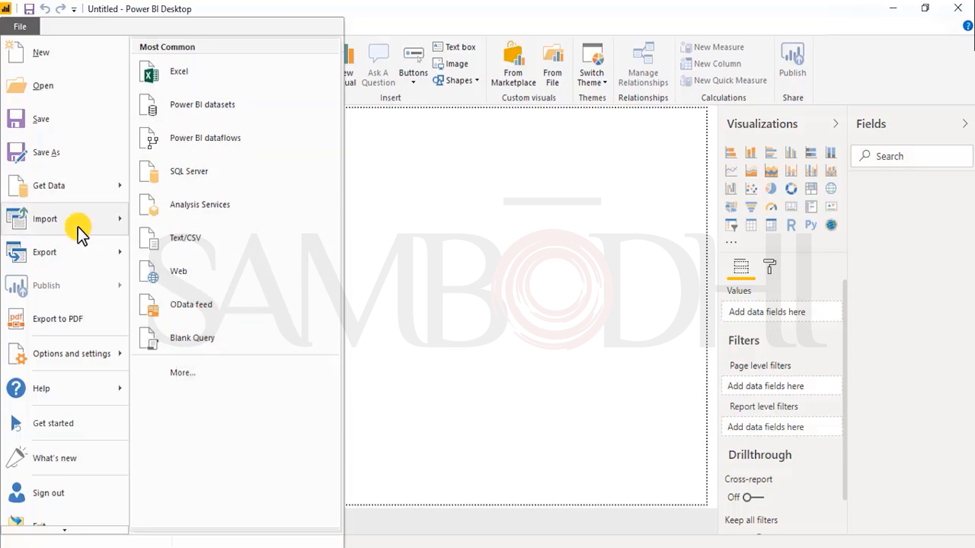
mouse_move(77, 227)
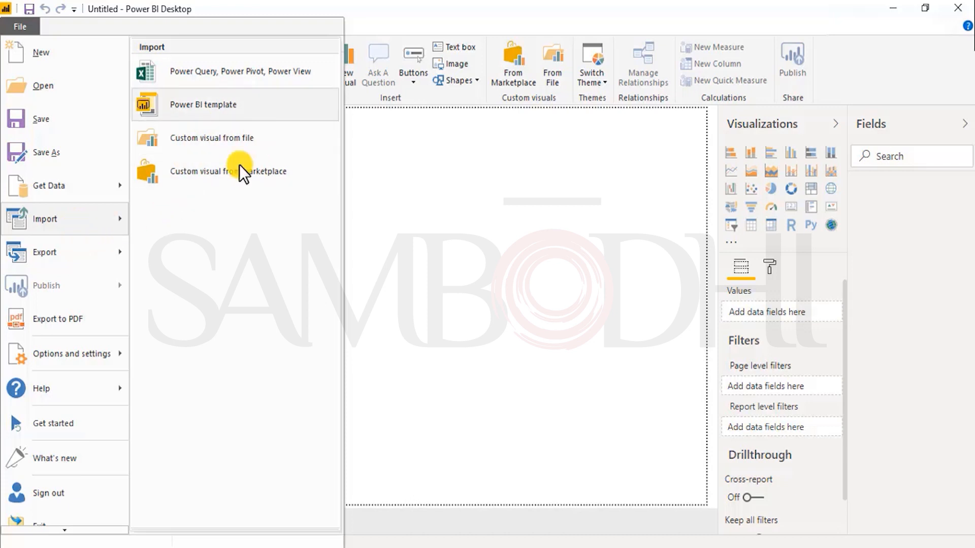
mouse_move(71, 255)
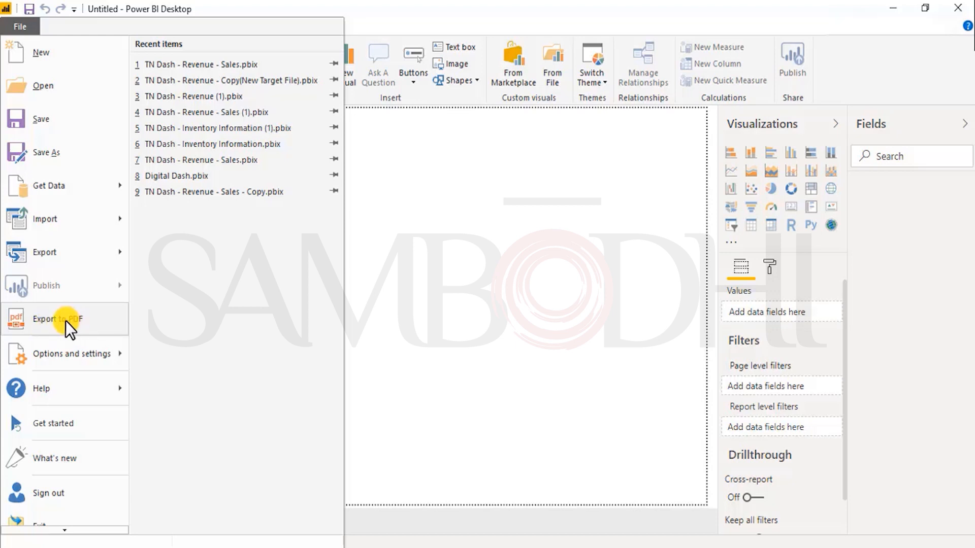
left_click(412, 328)
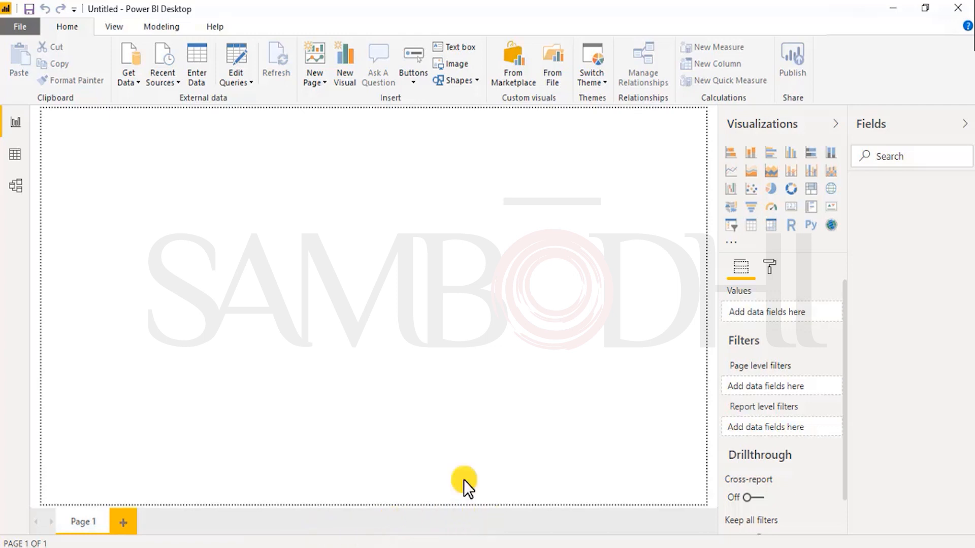
left_click(7, 184)
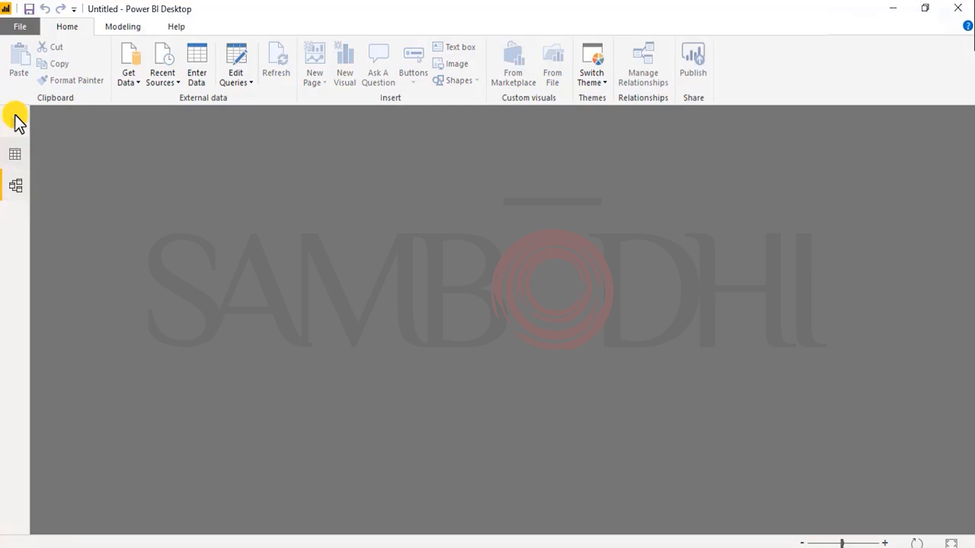
left_click(20, 23)
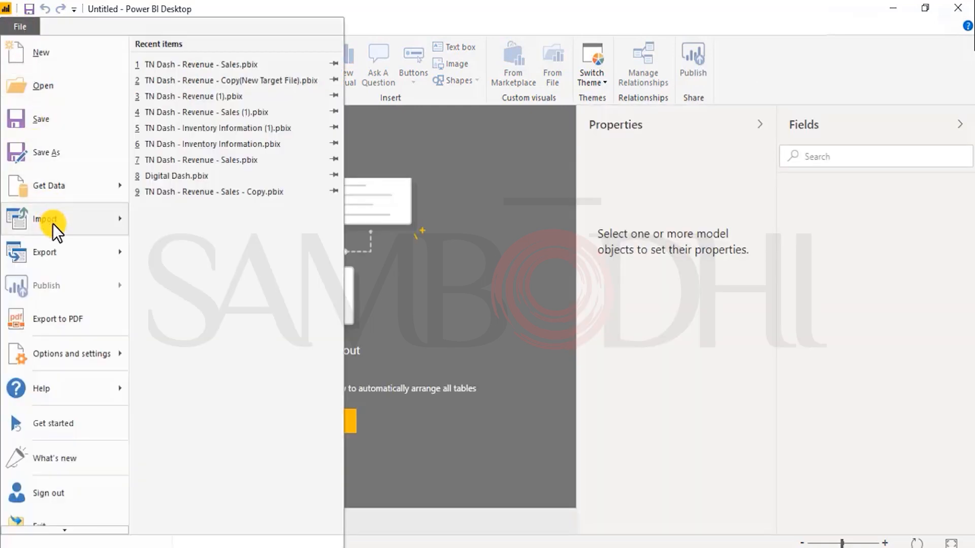
mouse_move(75, 389)
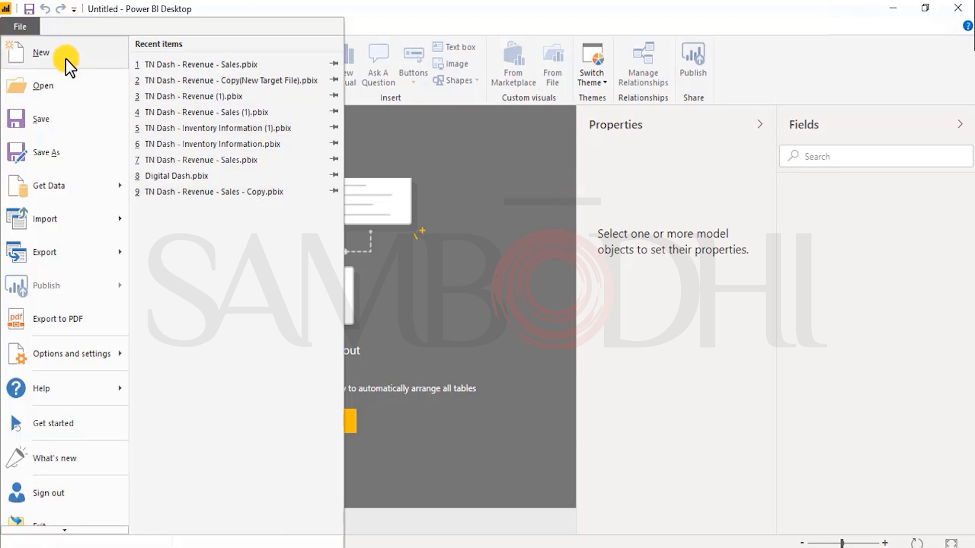
left_click(501, 260)
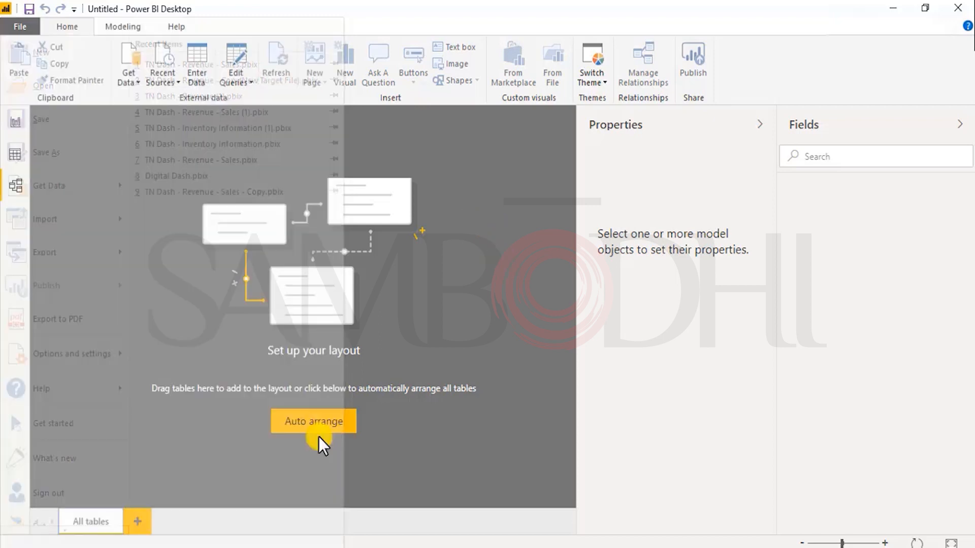
- Create a new blank report and connect it to the Excel workbook Sample - Superstore.xls from the Downloads folder
left_click(26, 23)
left_click(42, 64)
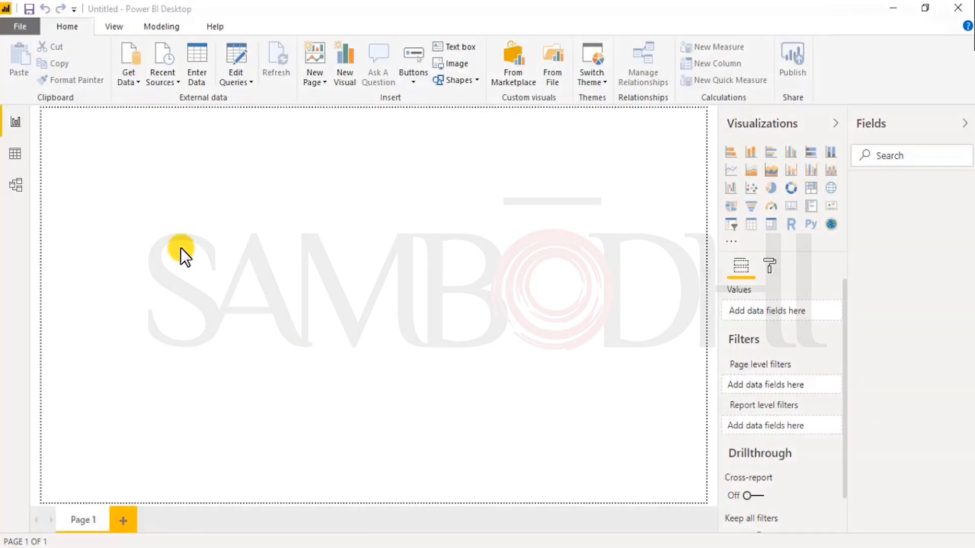
left_click(13, 26)
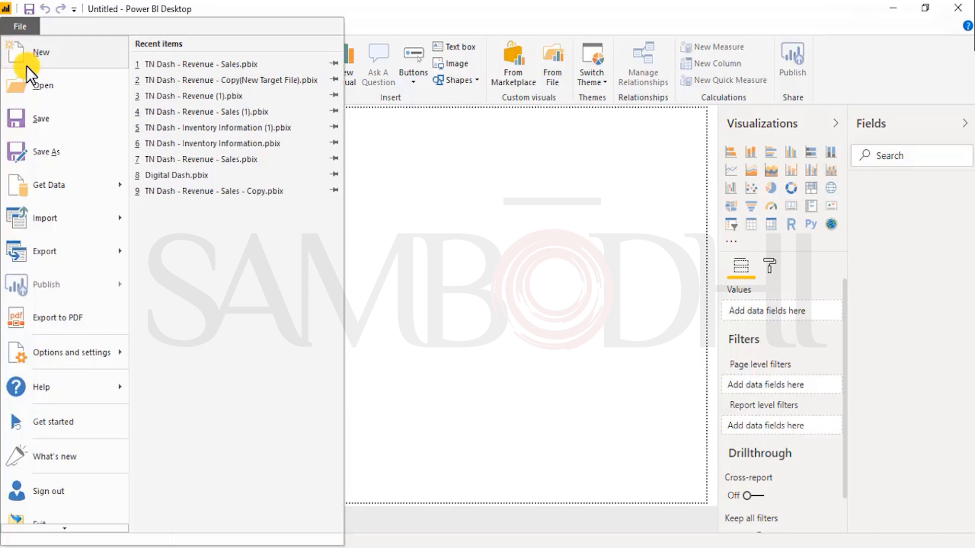
mouse_move(58, 190)
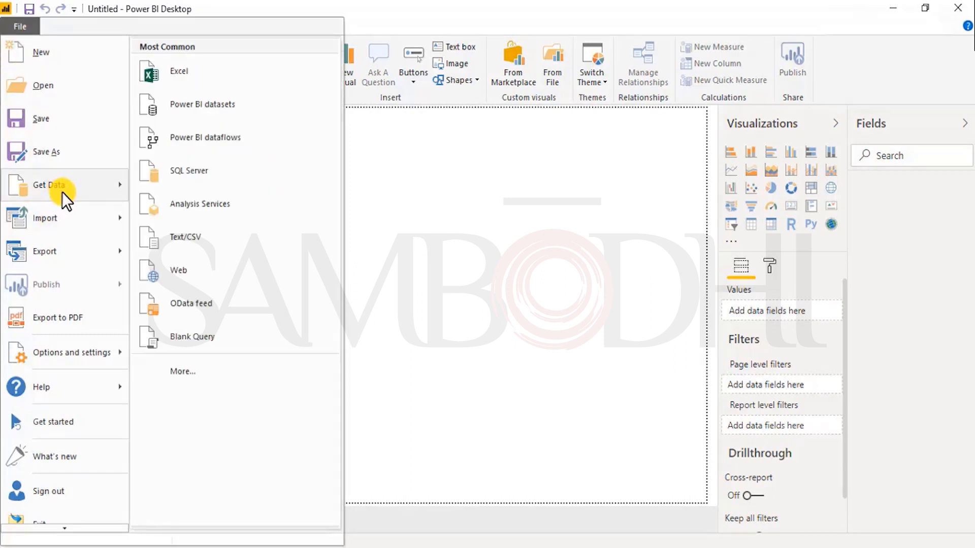
left_click(230, 75)
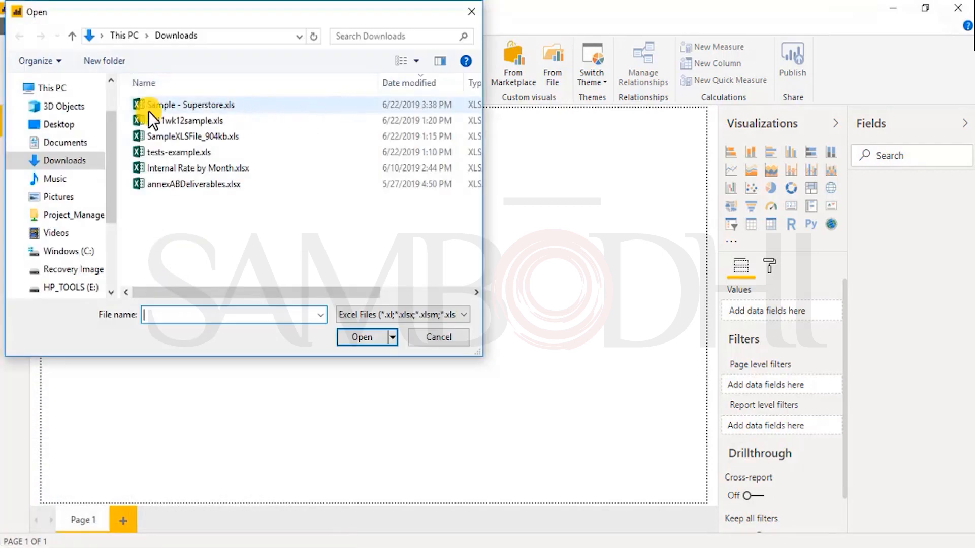
left_click(209, 107)
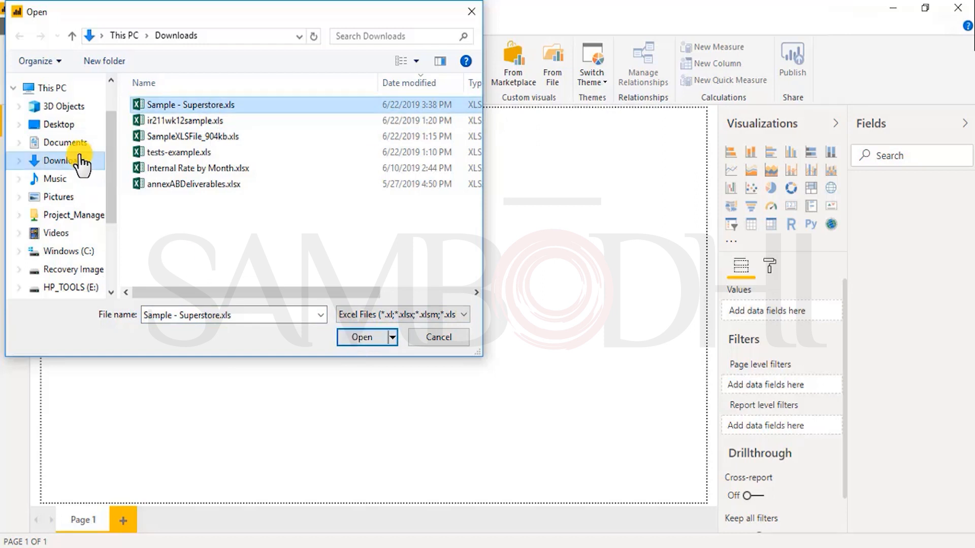
left_click(359, 339)
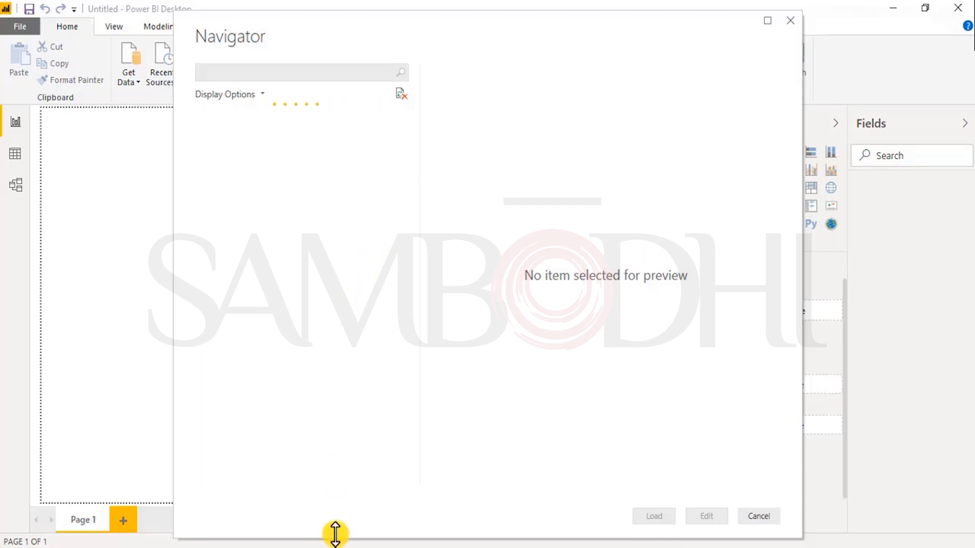
- Switch to the Downloads folder in File Explorer and open Sample - Superstore.xls in Excel
mouse_move(334, 547)
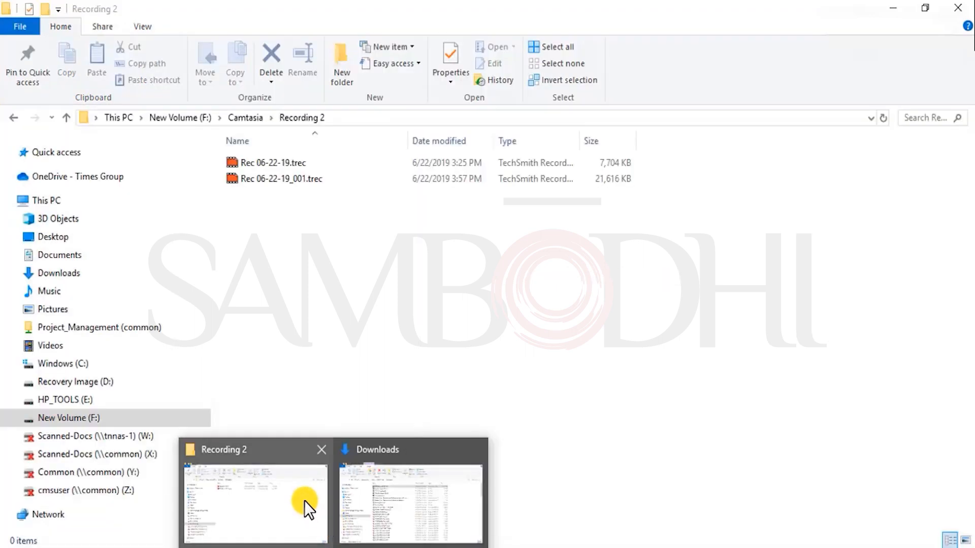
left_click(414, 495)
left_click(261, 180)
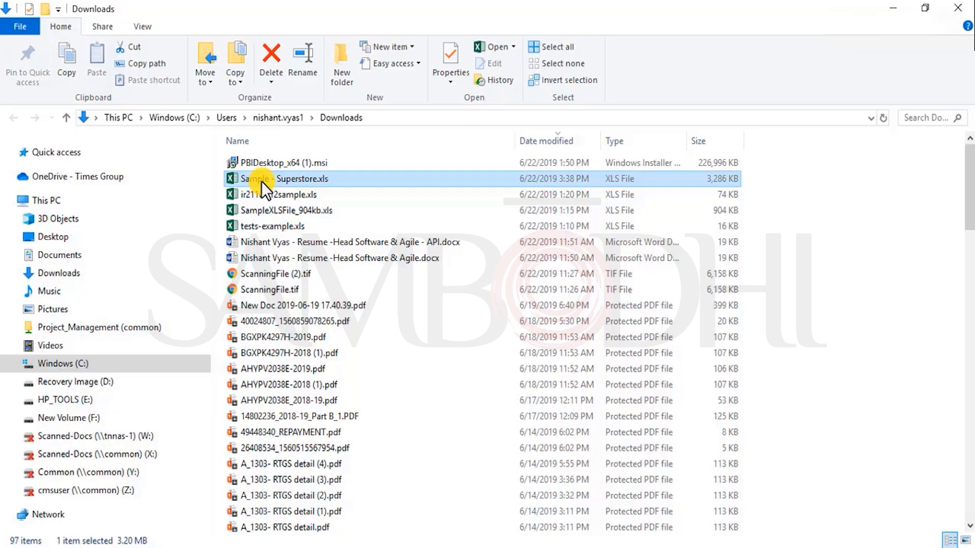
double_click(261, 182)
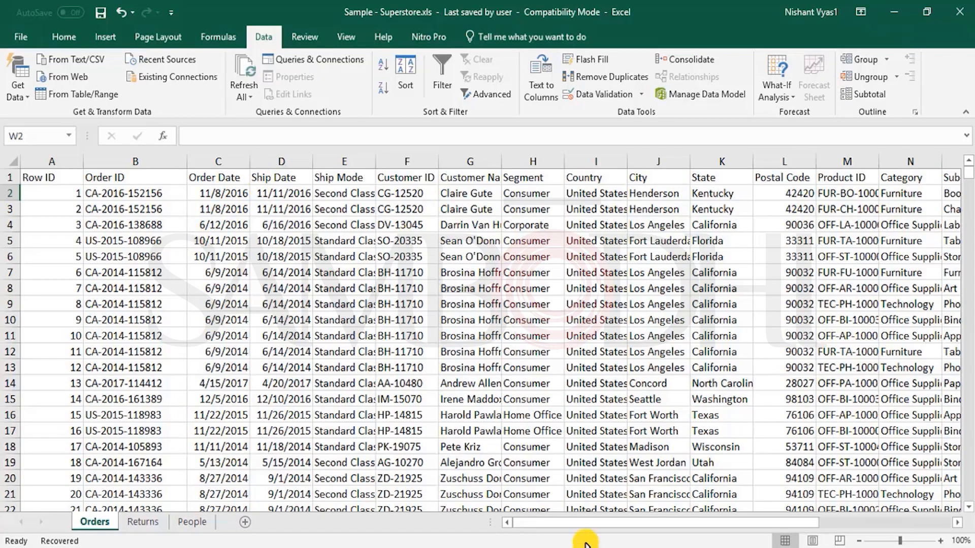
- Select the header row on the Orders sheet and on the Returns sheet to review their column names
left_click(5, 178)
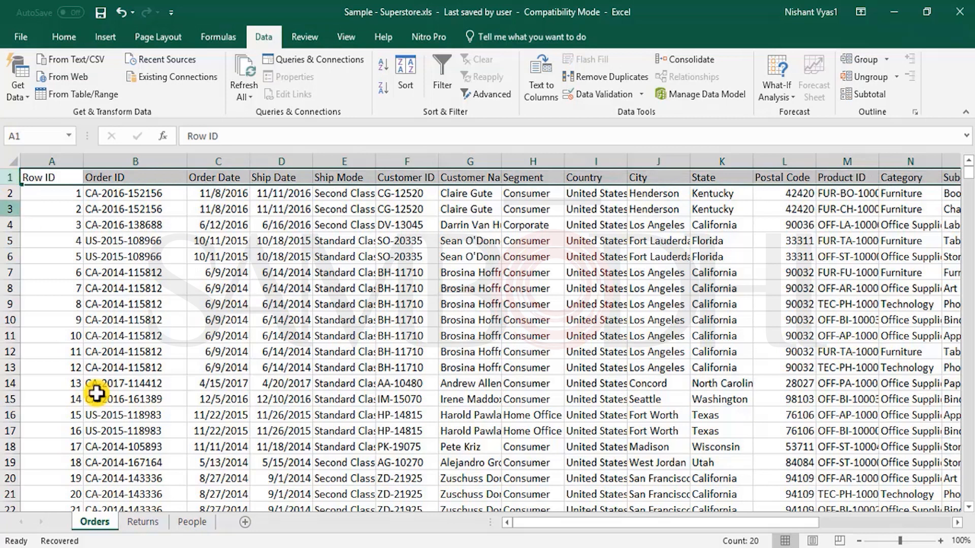
left_click(144, 522)
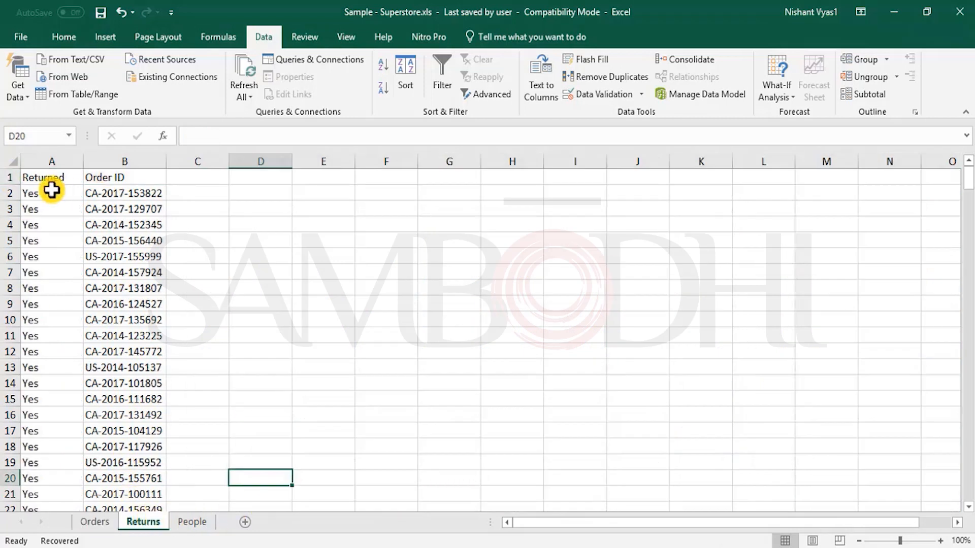
left_click(6, 178)
- Examine the Orders sheet's product, category, sub-category, rate, quantity and discount columns
left_click(95, 522)
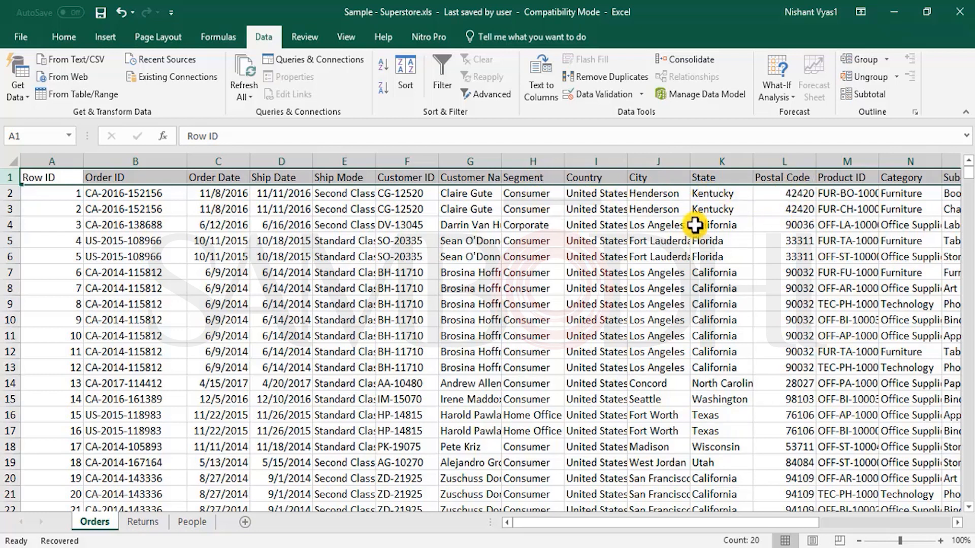
left_click_drag(719, 526, 765, 525)
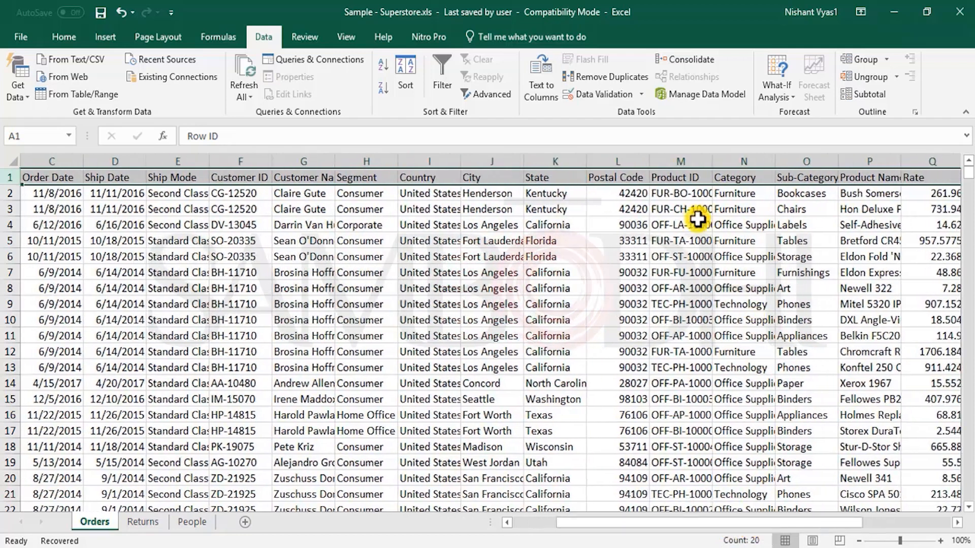
left_click(679, 189)
left_click(738, 194)
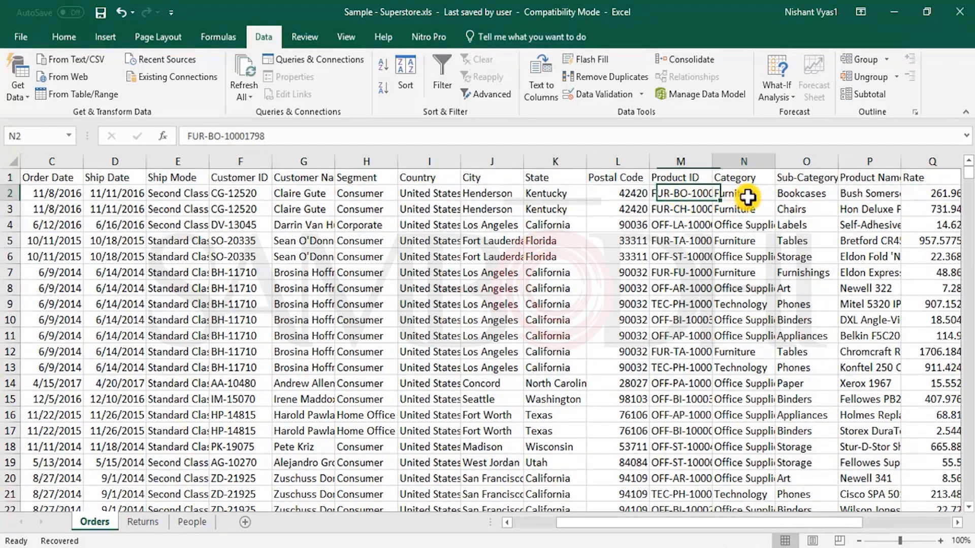
left_click(813, 192)
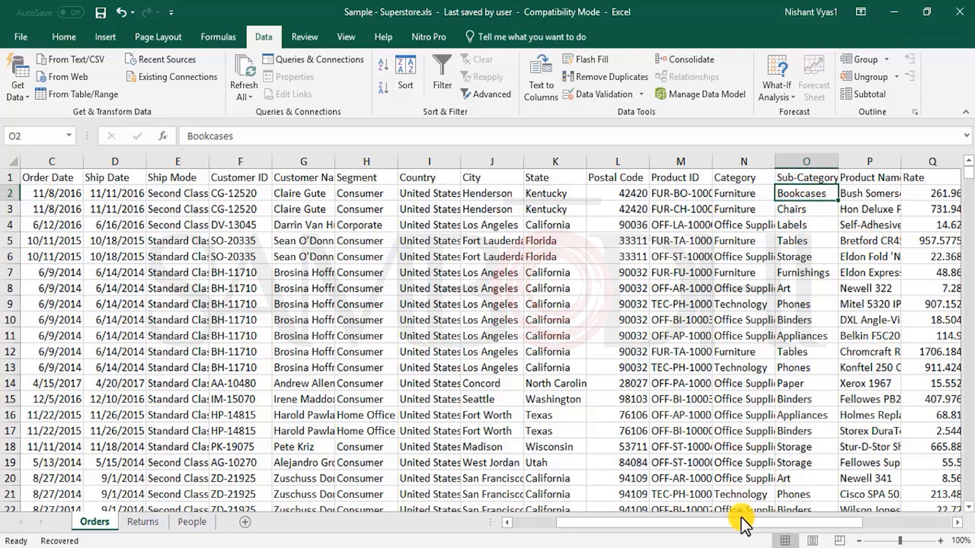
left_click_drag(748, 522, 777, 521)
left_click(811, 194)
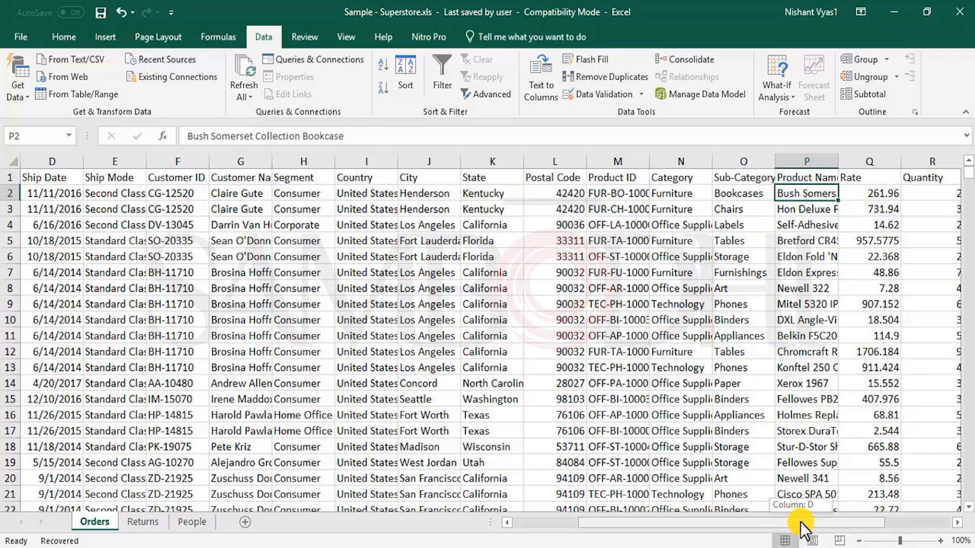
left_click_drag(800, 522, 843, 522)
left_click(736, 195)
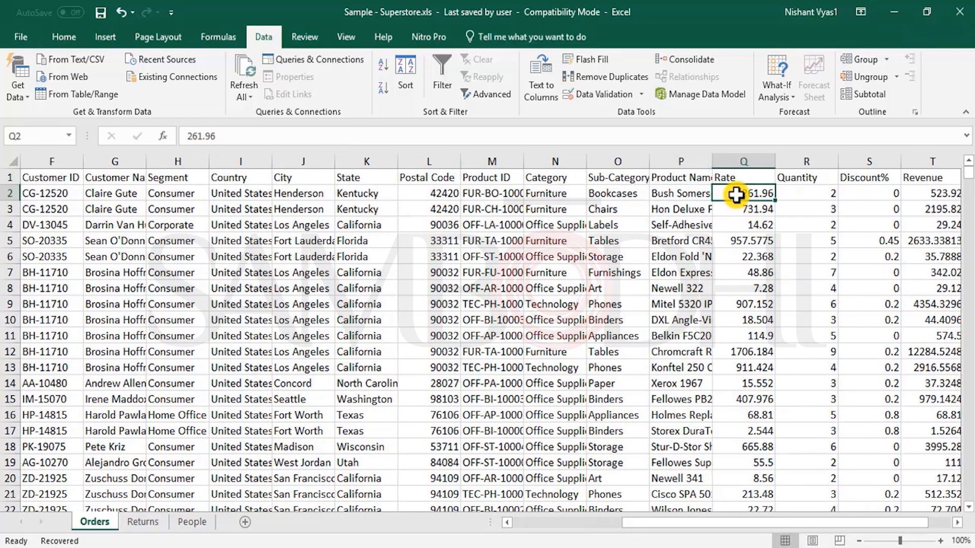
left_click(809, 194)
left_click_drag(756, 521, 827, 519)
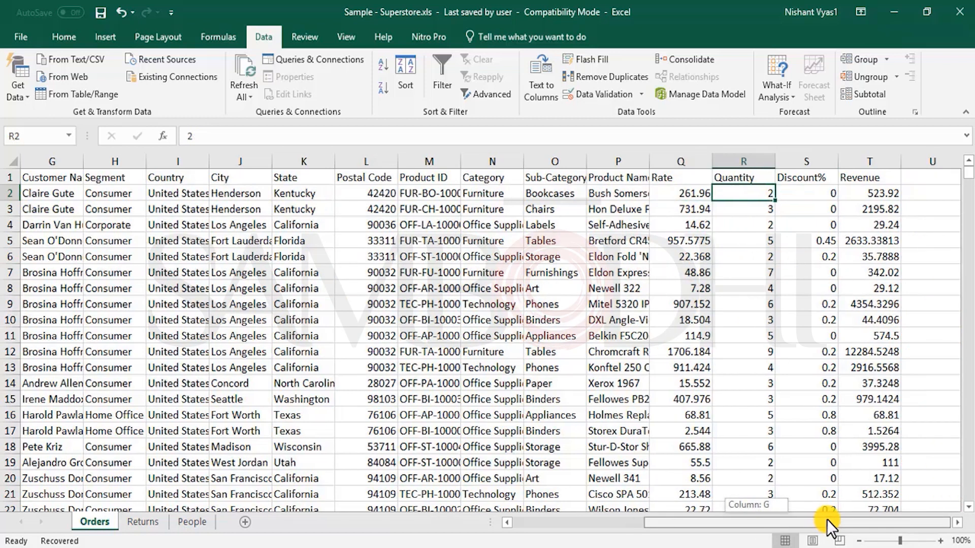
left_click(809, 193)
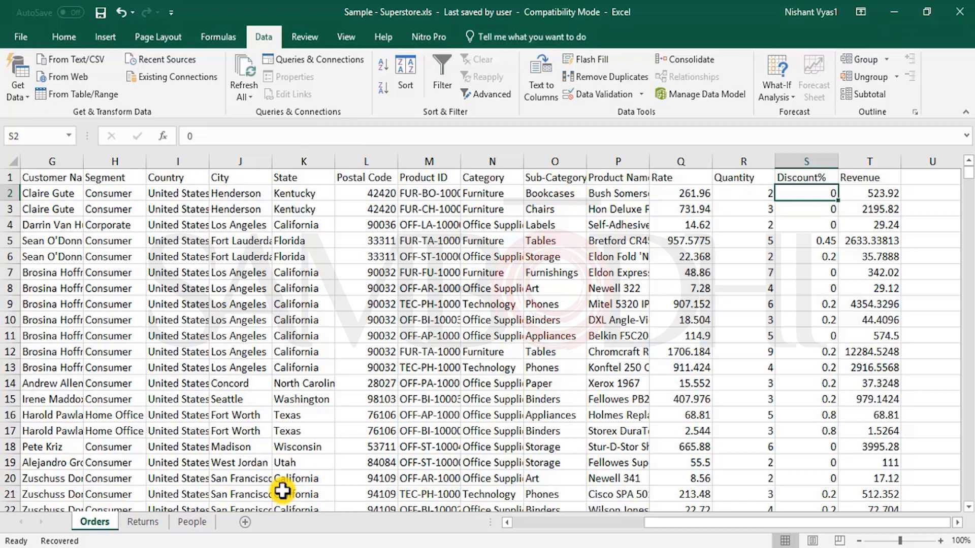
- Compare the Order ID column on the Returns and Orders sheets, and view the People sheet
left_click(134, 522)
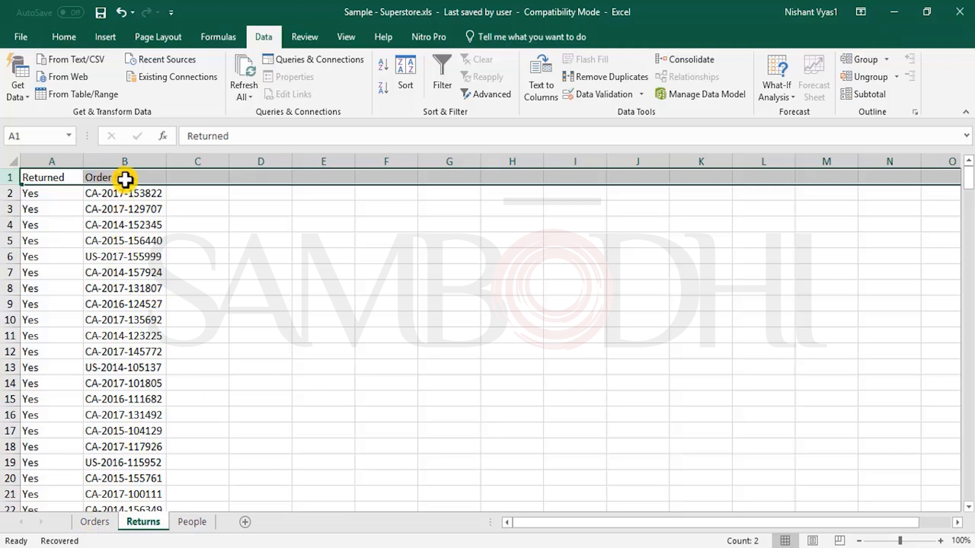
left_click(95, 522)
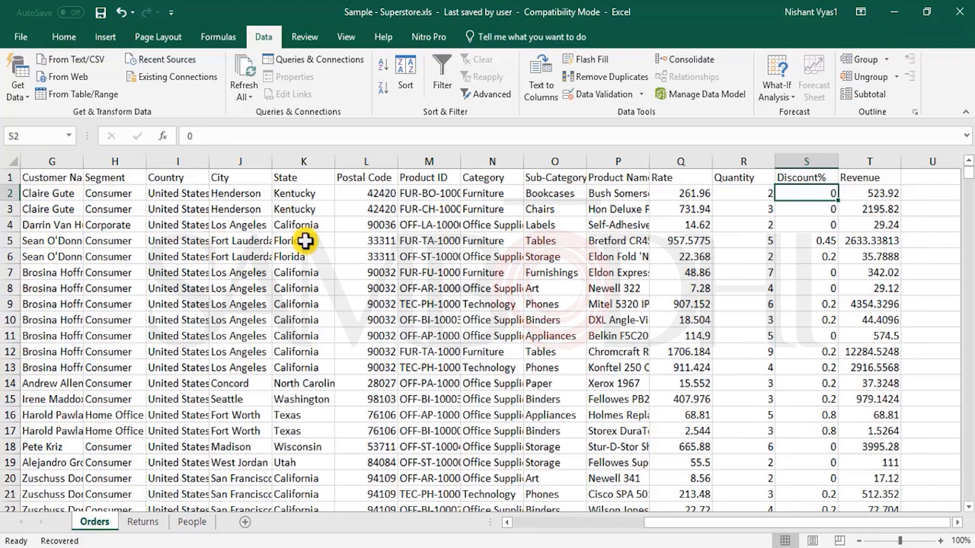
left_click_drag(655, 528, 506, 531)
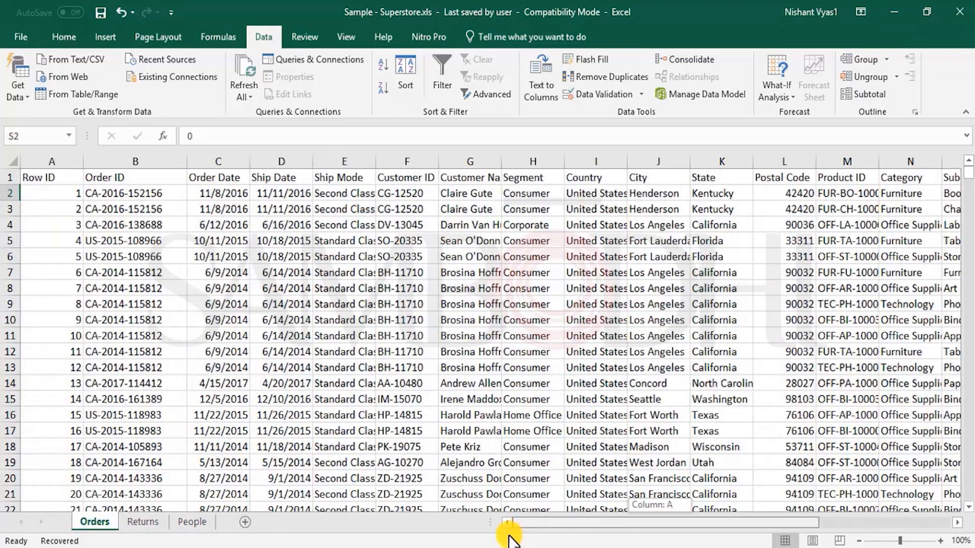
left_click(136, 178)
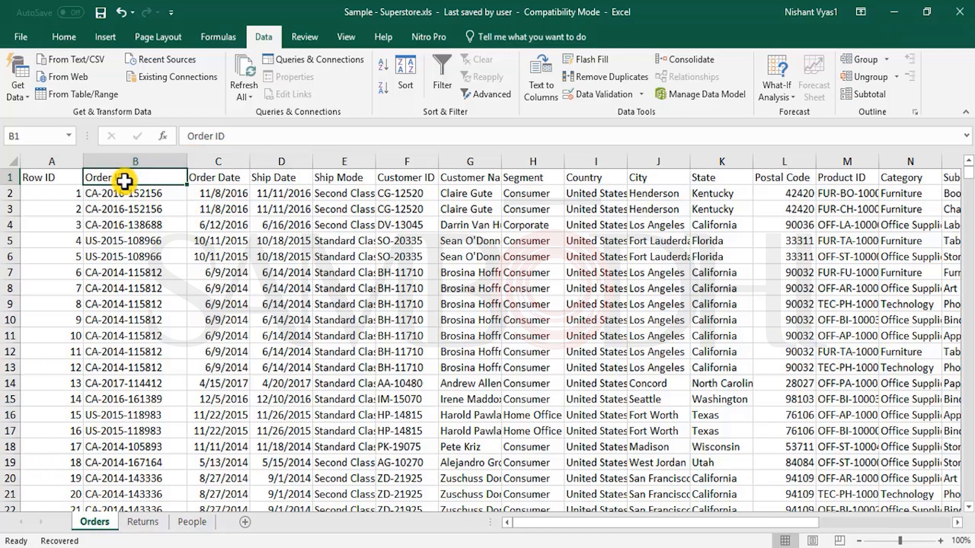
left_click(191, 522)
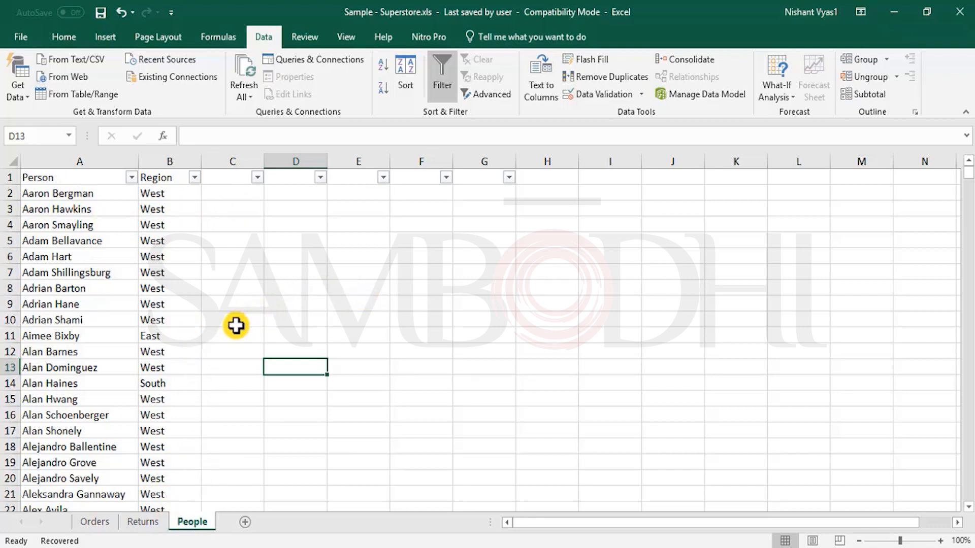
- Examine the People sheet's Person and Region columns and the distinct values in their filter lists
left_click(76, 163)
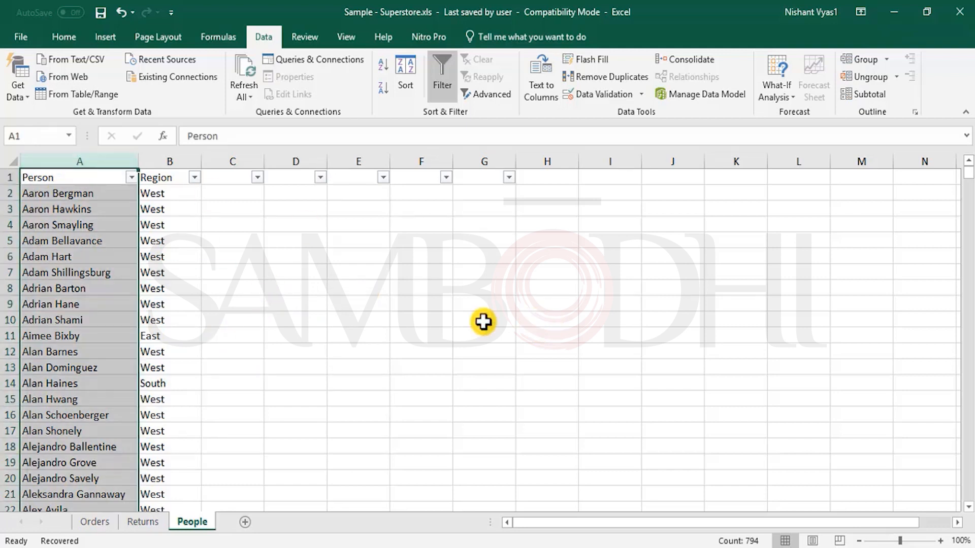
left_click(177, 163)
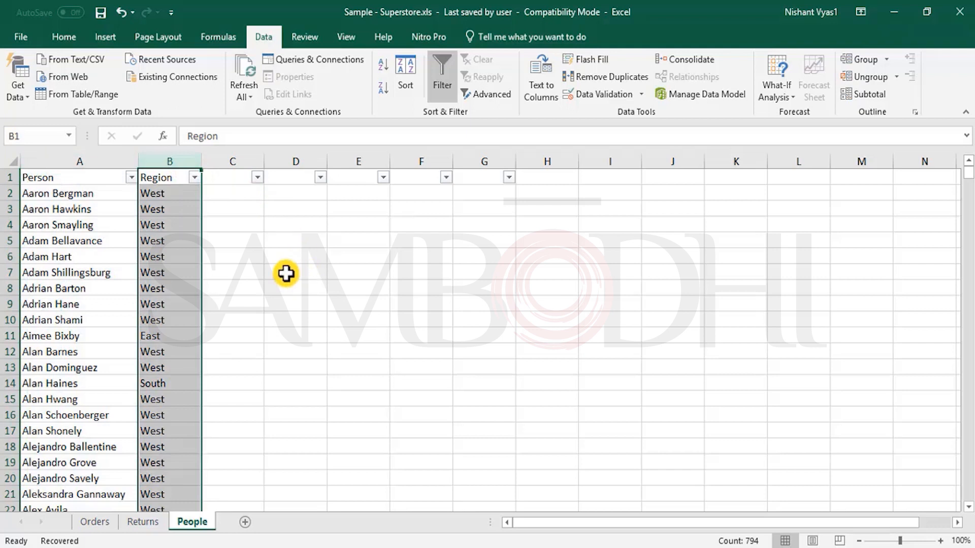
left_click(196, 178)
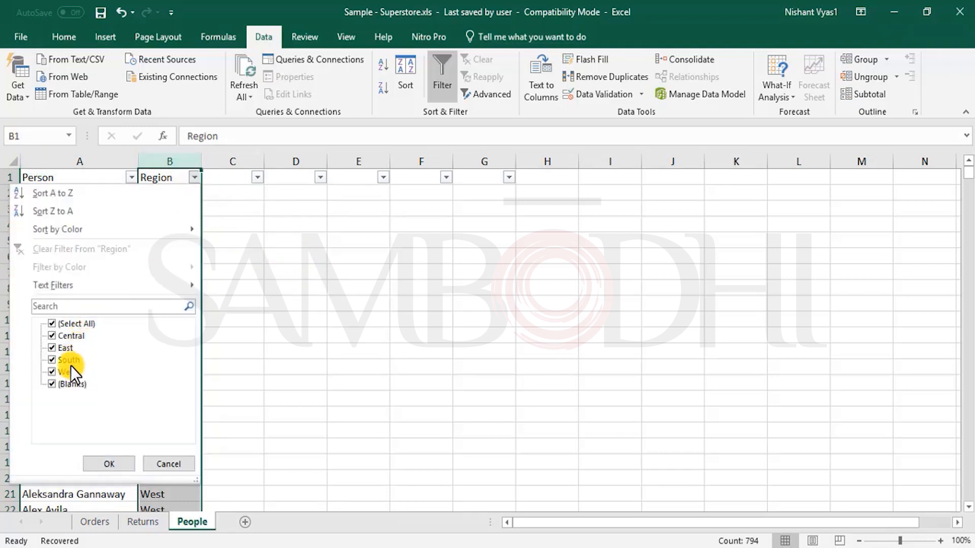
left_click(169, 464)
left_click(131, 178)
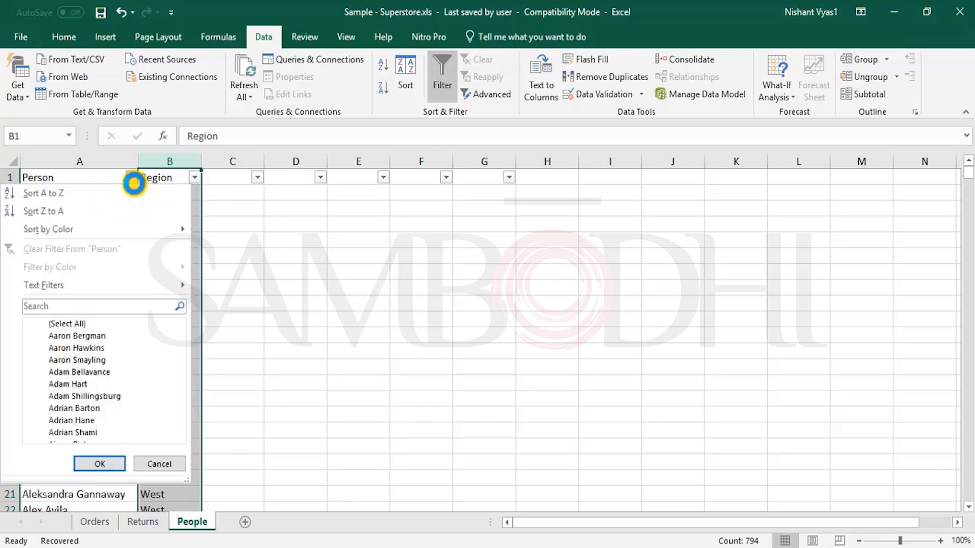
left_click_drag(179, 346, 176, 430)
key("Escape")
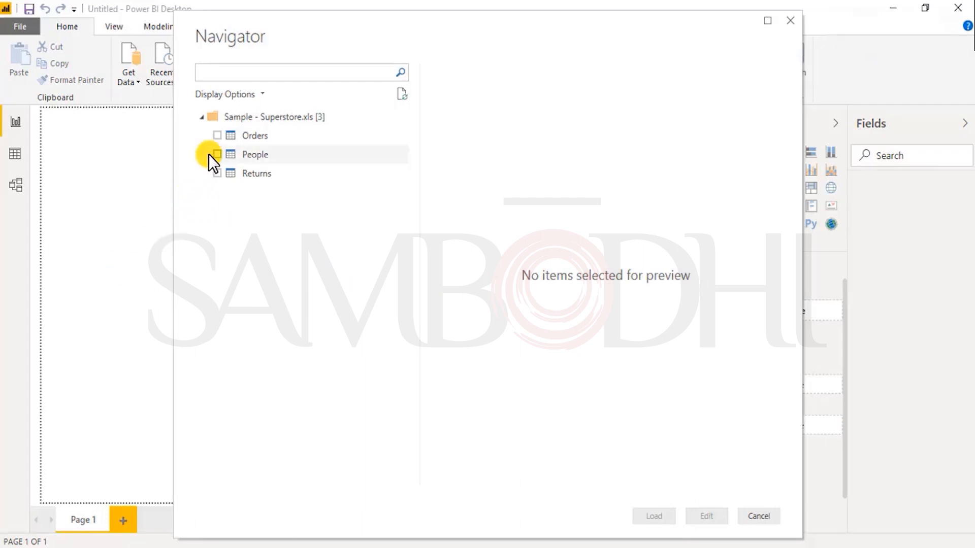
- Switch to Power BI and try to load the Orders, Returns and People tables from Sample - Superstore.xls
left_click(216, 135)
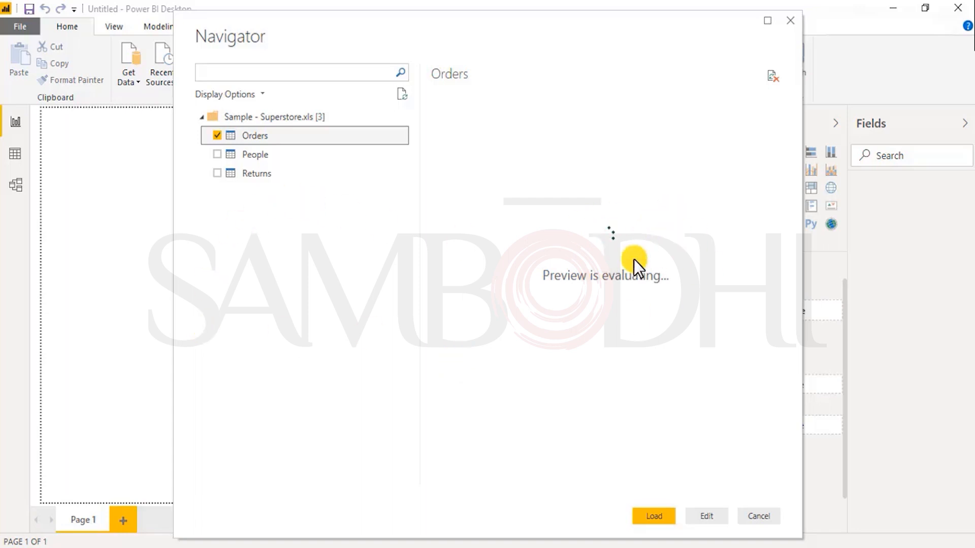
left_click(216, 173)
left_click(217, 154)
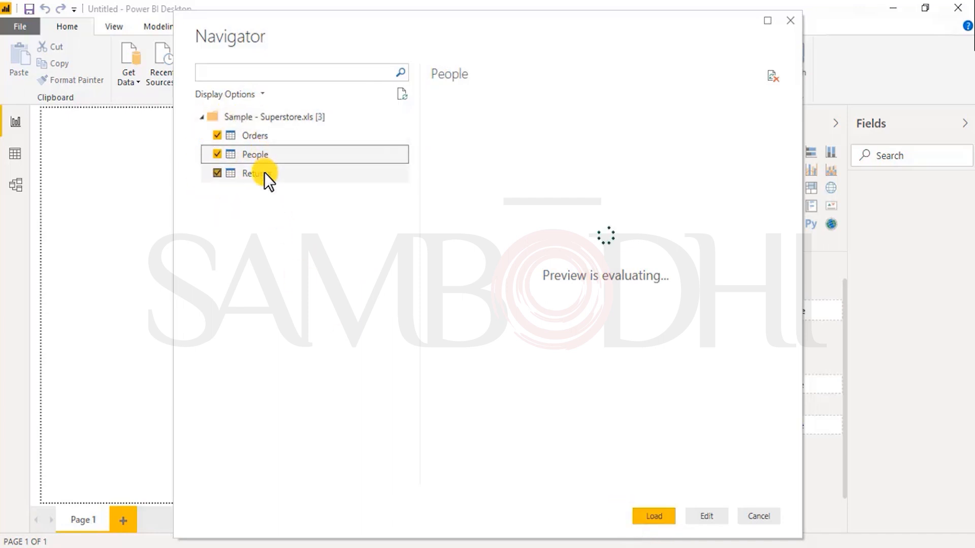
left_click(651, 517)
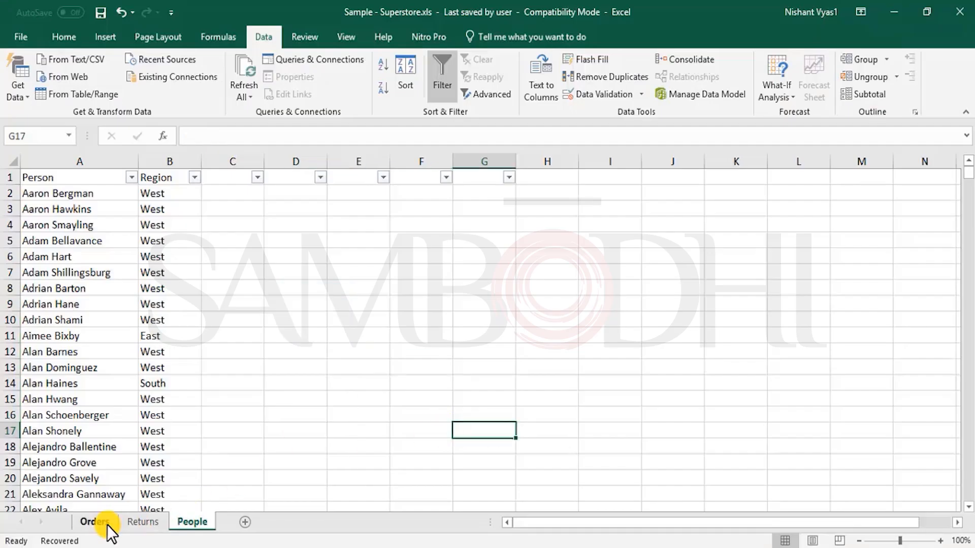
- Switch to the workbook in Excel and review the Orders sheet's header row, Row ID column and first Order ID
left_click(106, 525)
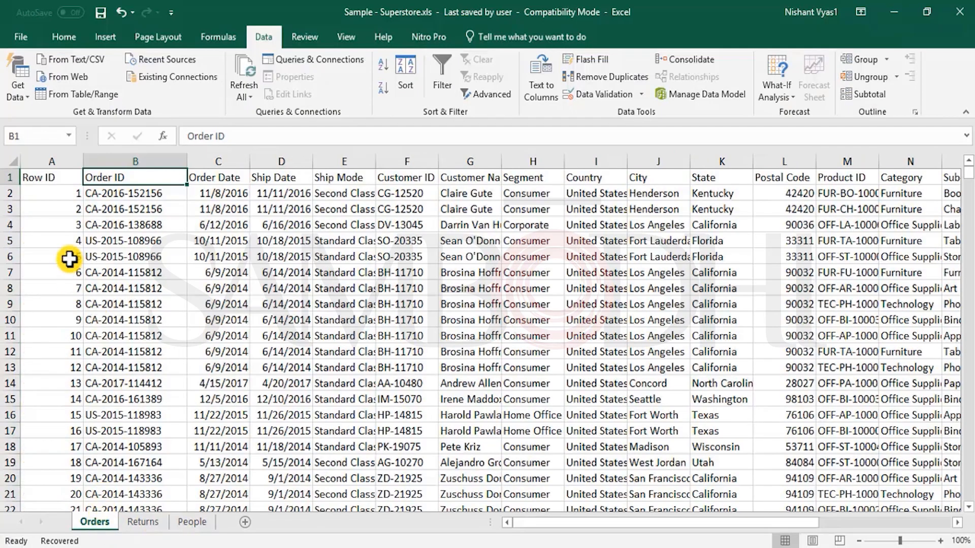
left_click(10, 177)
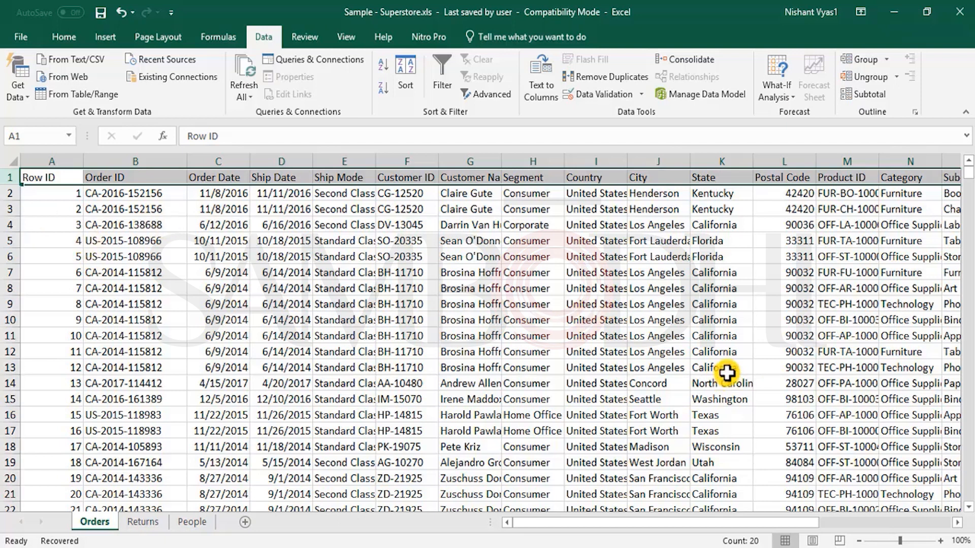
left_click(76, 158)
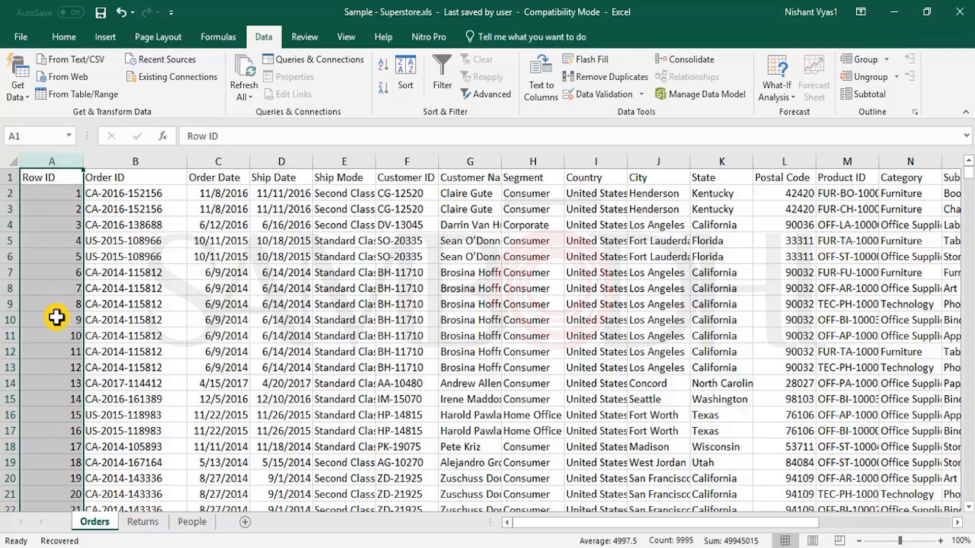
left_click(52, 195)
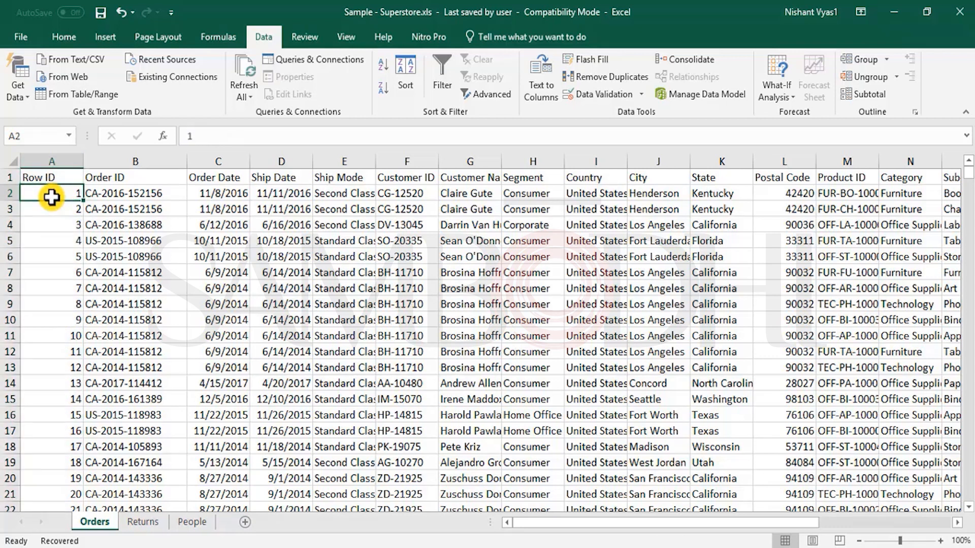
left_click(125, 192)
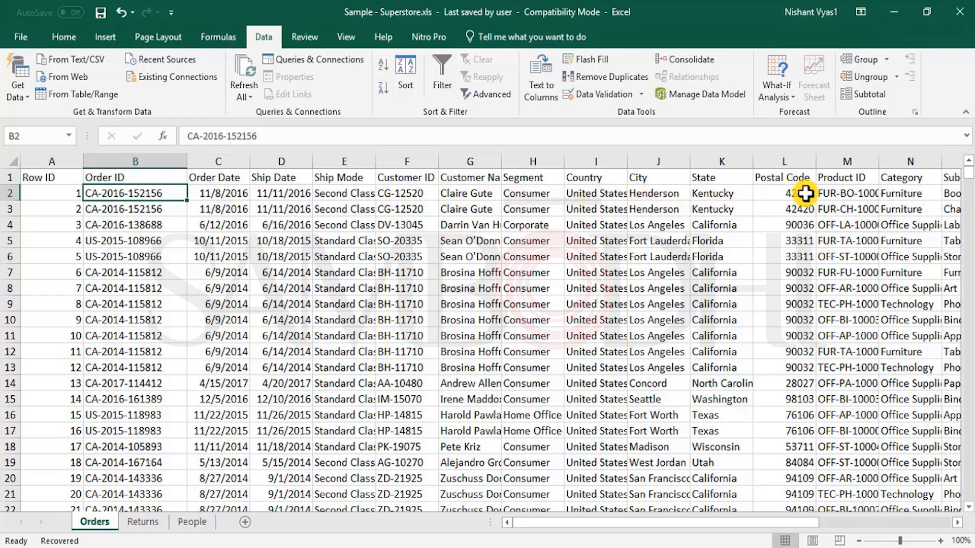
key("alt+Tab")
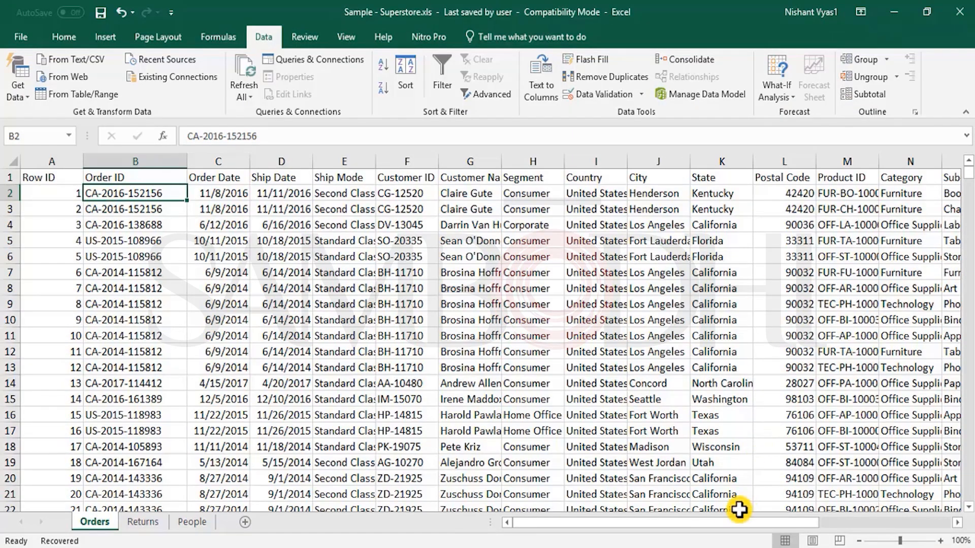
- Examine the Orders sheet's Revenue column and the formula in its first data cell, T2
left_click_drag(739, 522, 792, 519)
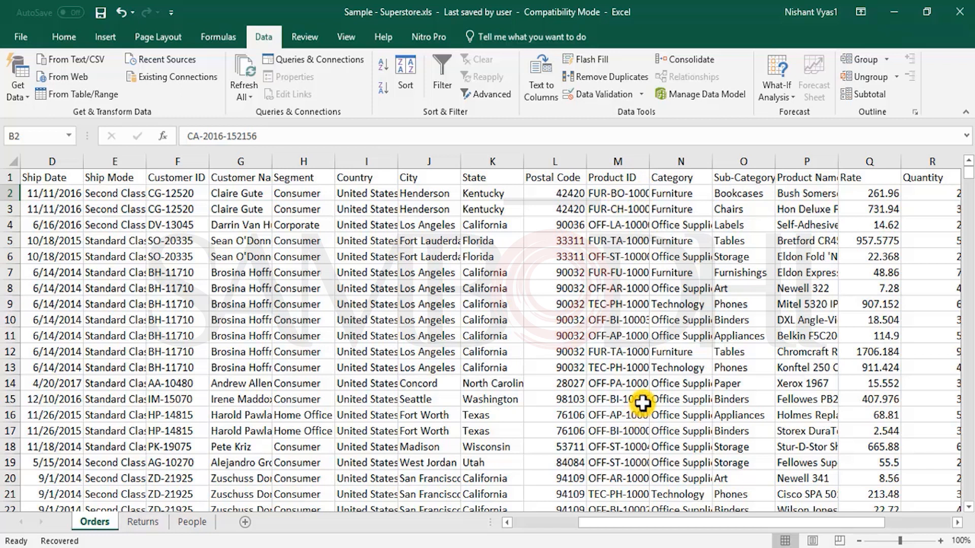
left_click_drag(739, 522, 827, 522)
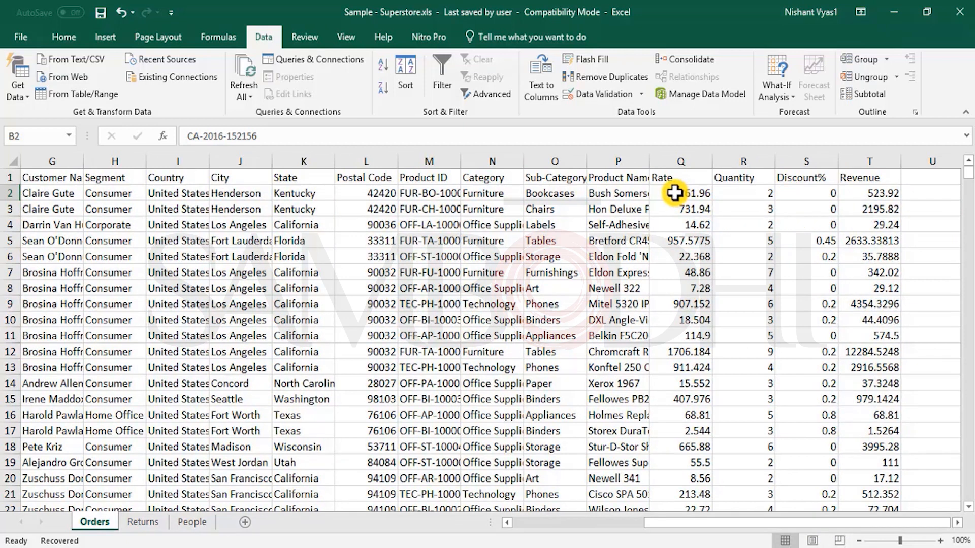
left_click(855, 198)
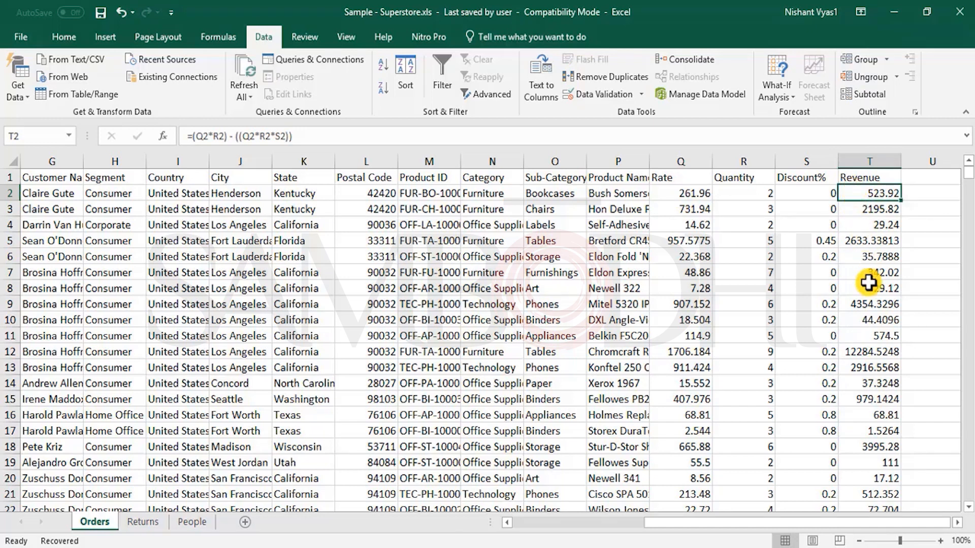
left_click(866, 162)
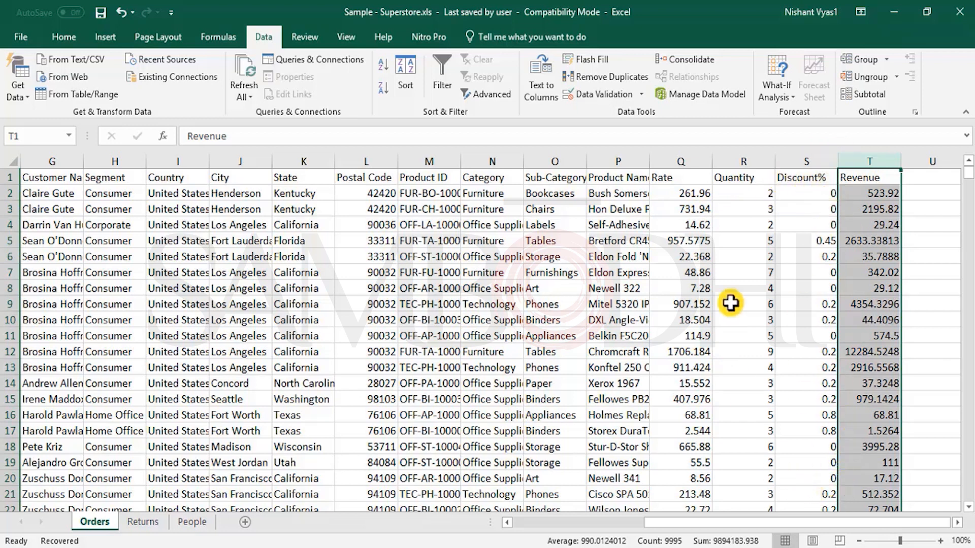
left_click(883, 193)
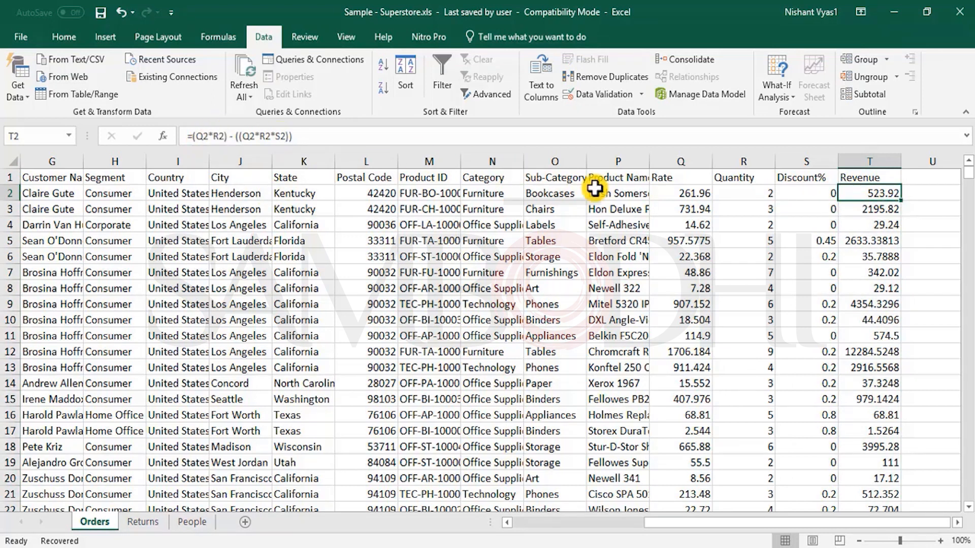
- Trace the T2 Revenue formula through its Rate, Quantity and Discount% cells, highlighting its Q2*R2*S2 and Q2*R2 parts
left_click(672, 194)
left_click(738, 192)
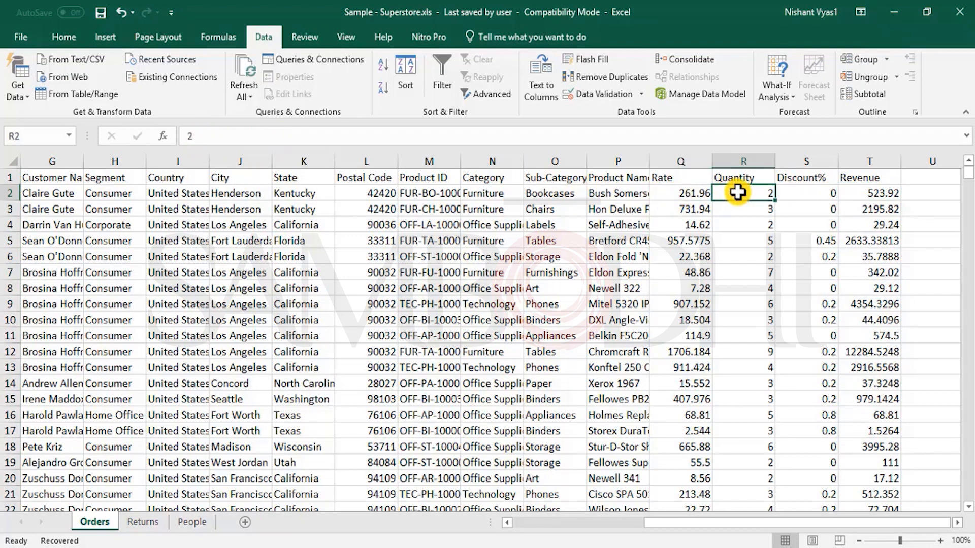
left_click(809, 190)
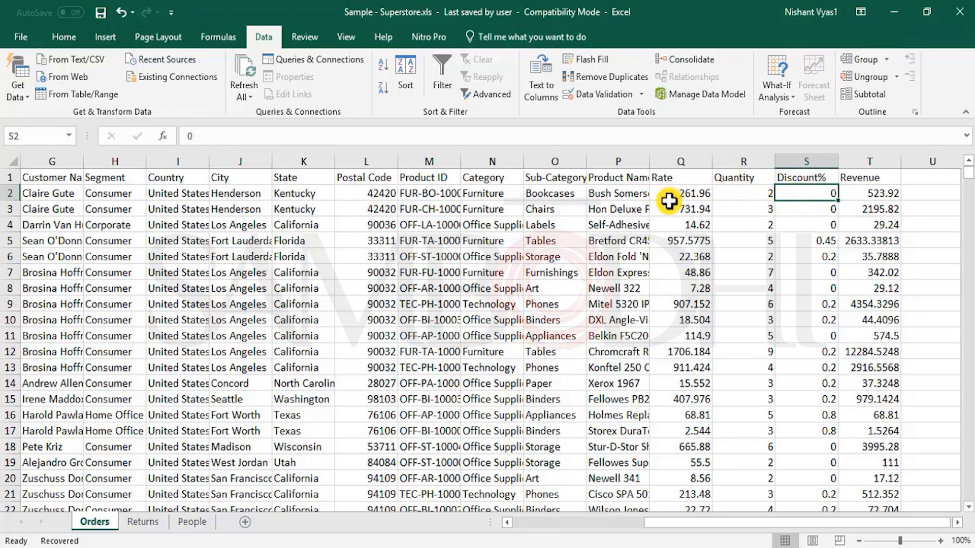
left_click(879, 193)
left_click_drag(239, 136, 288, 136)
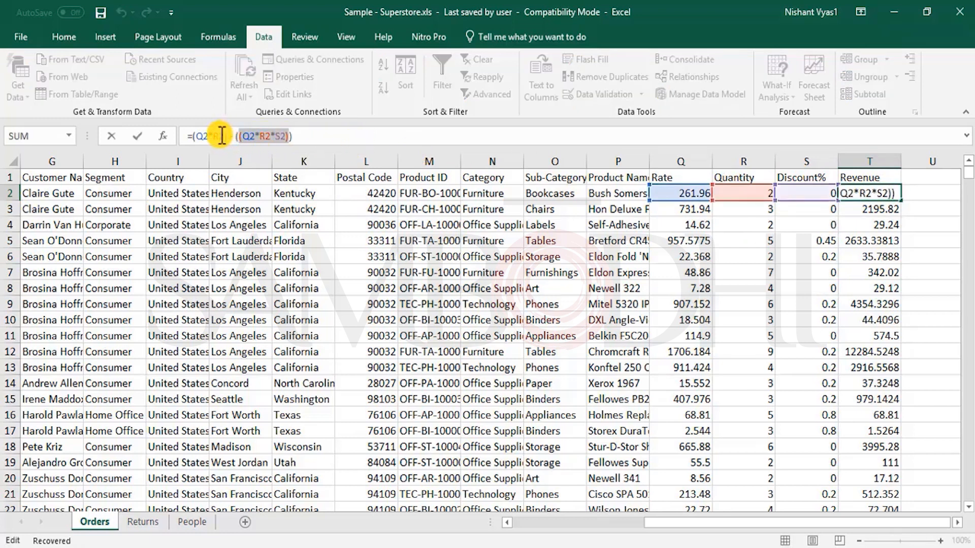
left_click_drag(224, 136, 193, 136)
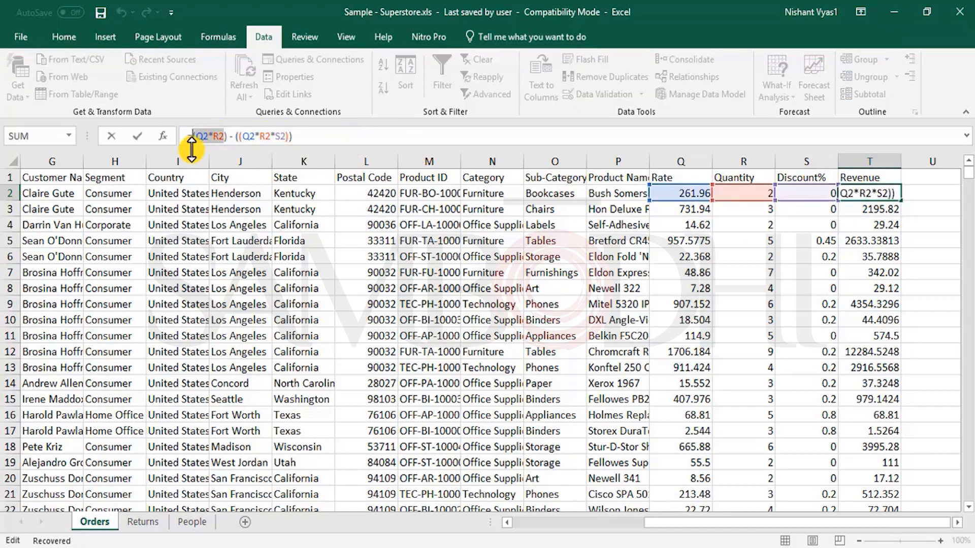
left_click(881, 227)
left_click(874, 275)
key("Escape")
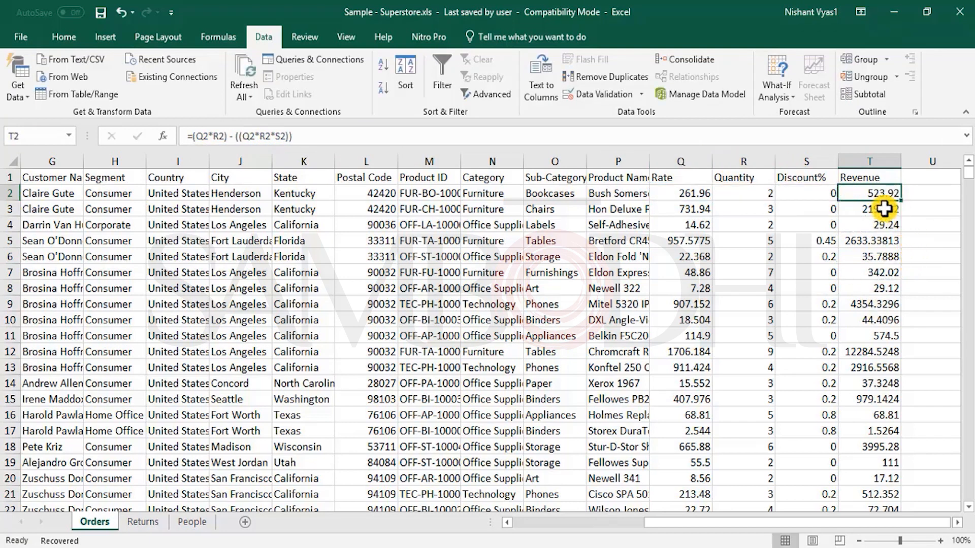
- Review the Order ID column on the Returns sheet, and compare the Orders sheet with the People sheet's Person column
left_click(140, 524)
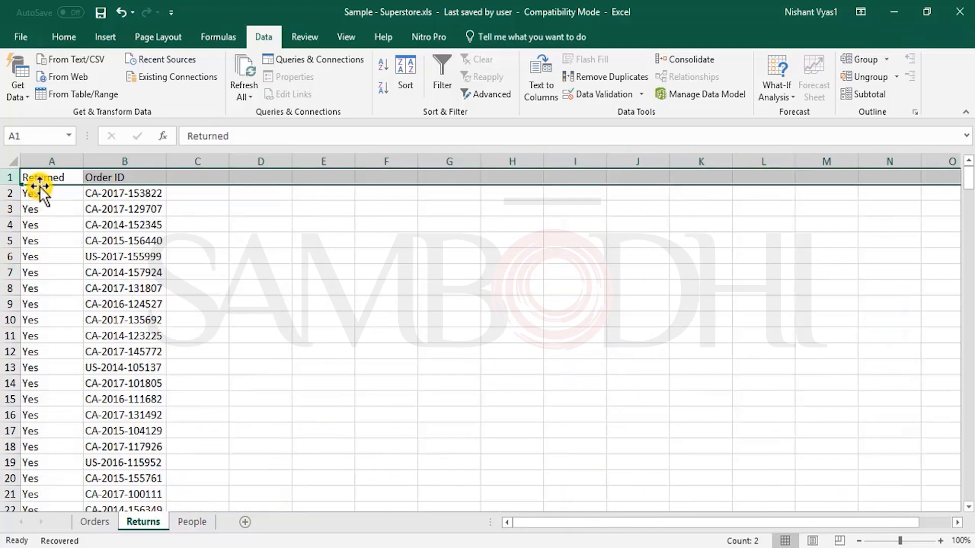
left_click(120, 161)
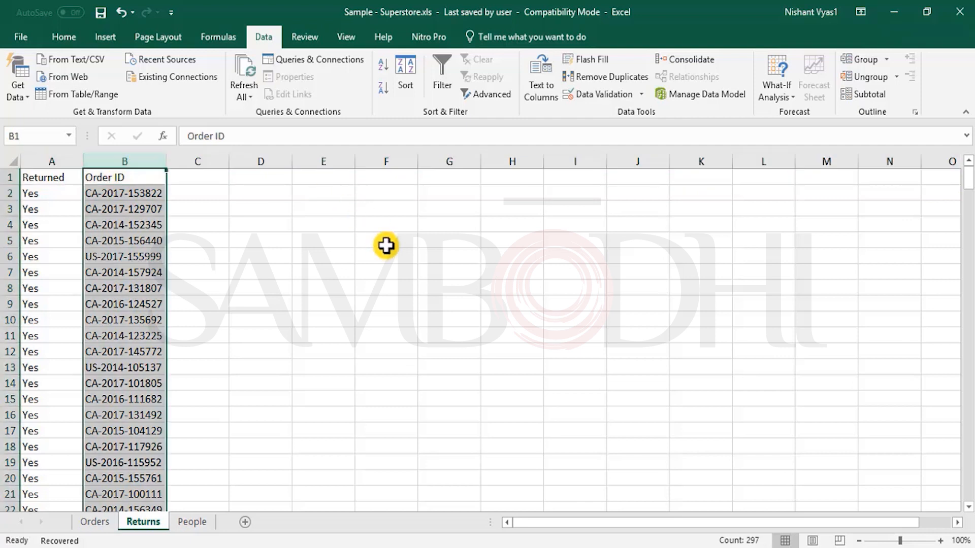
left_click(191, 522)
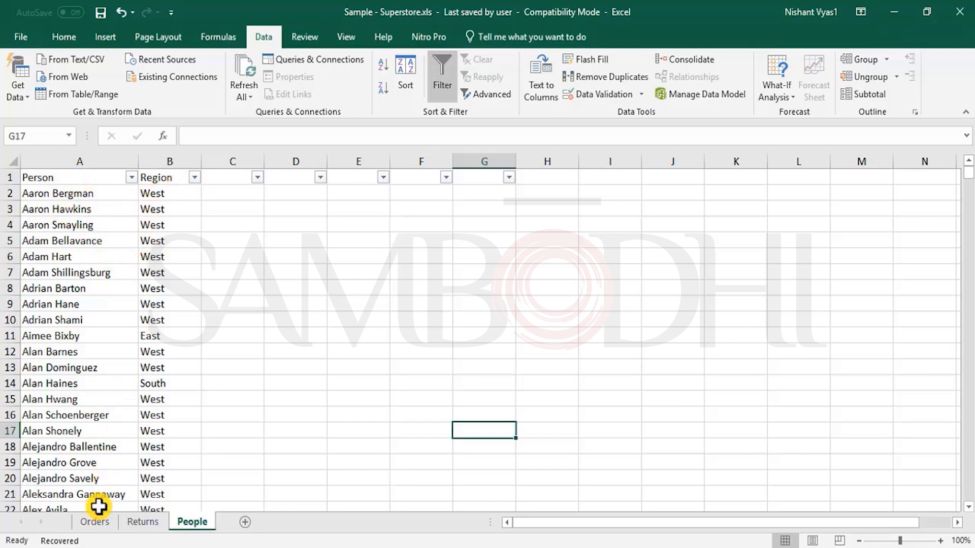
left_click(95, 523)
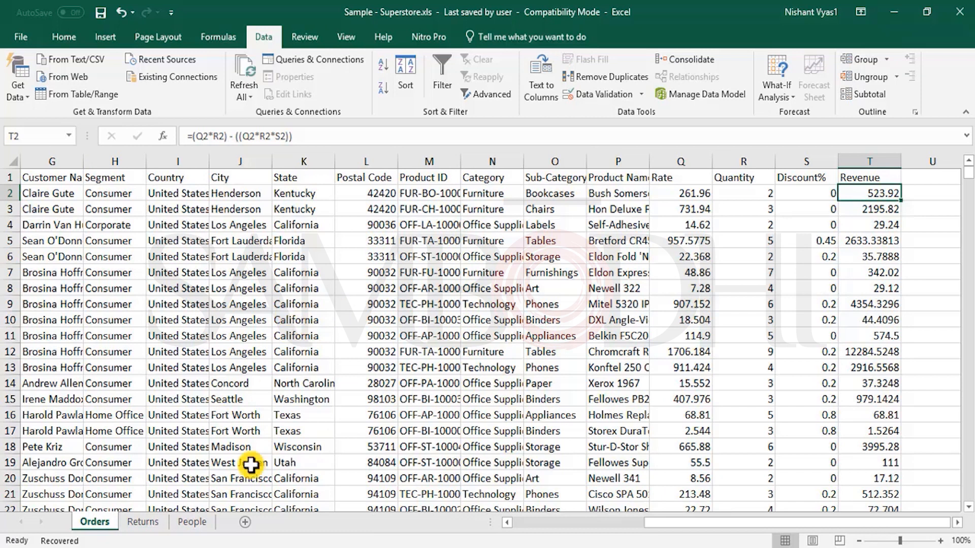
left_click(194, 523)
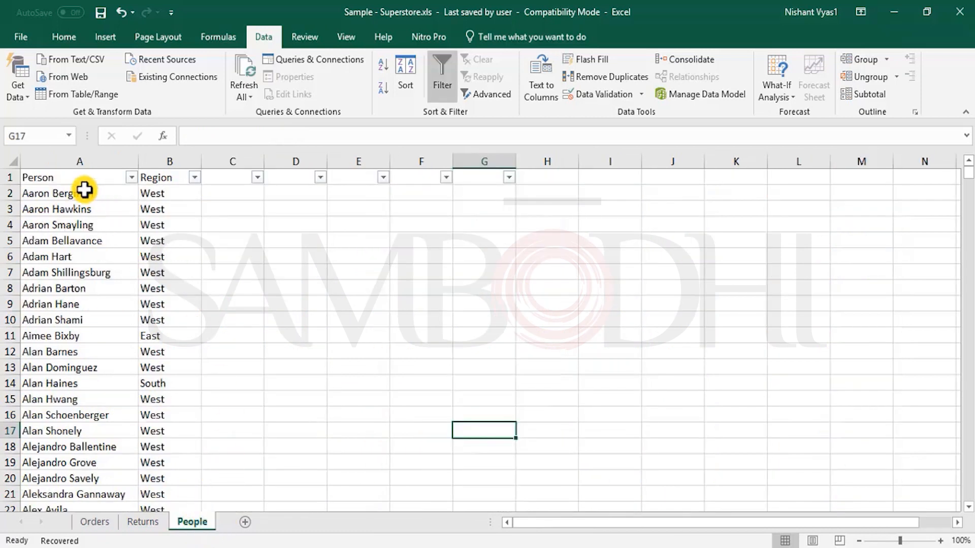
left_click(78, 160)
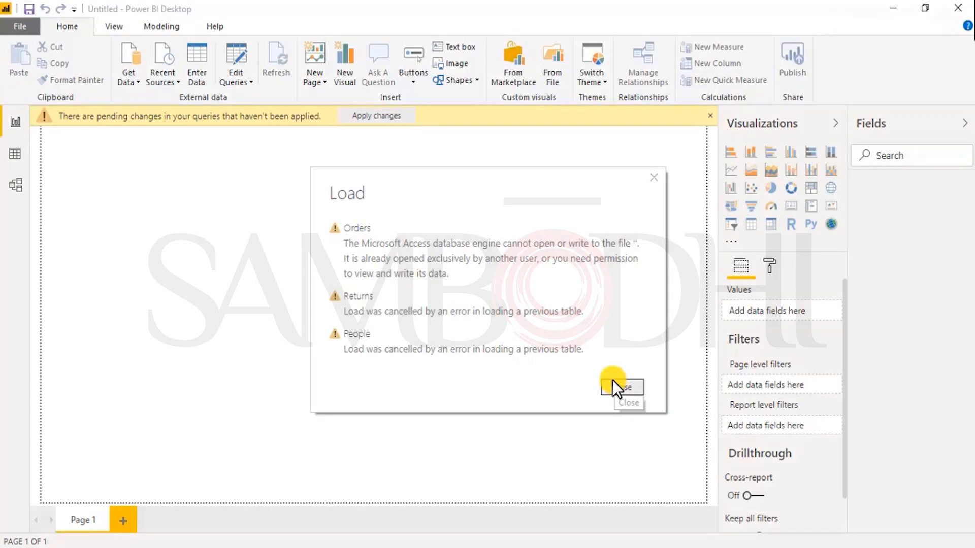
- Switch to Power BI, dismiss the load report, and open Sample - Superstore.xls from Downloads as an Excel data source
left_click(615, 386)
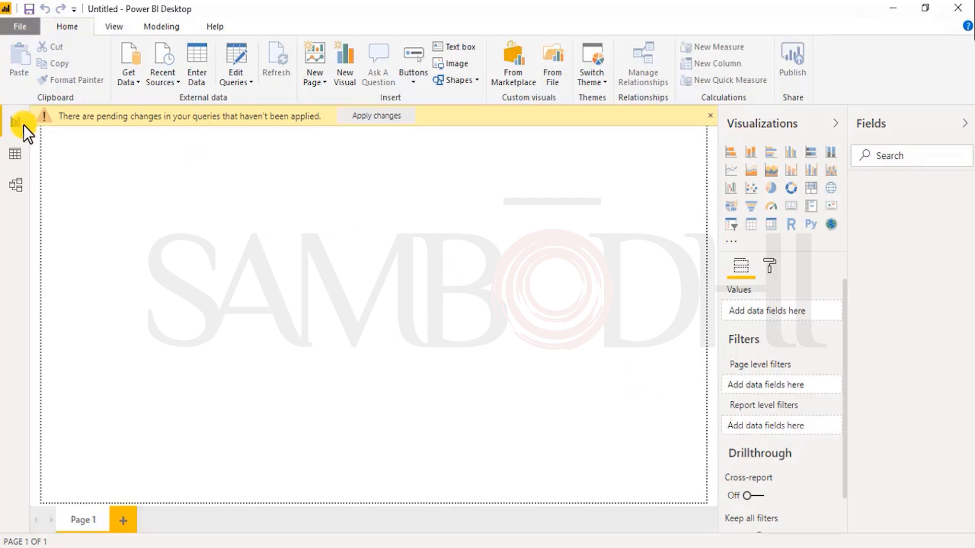
left_click(20, 28)
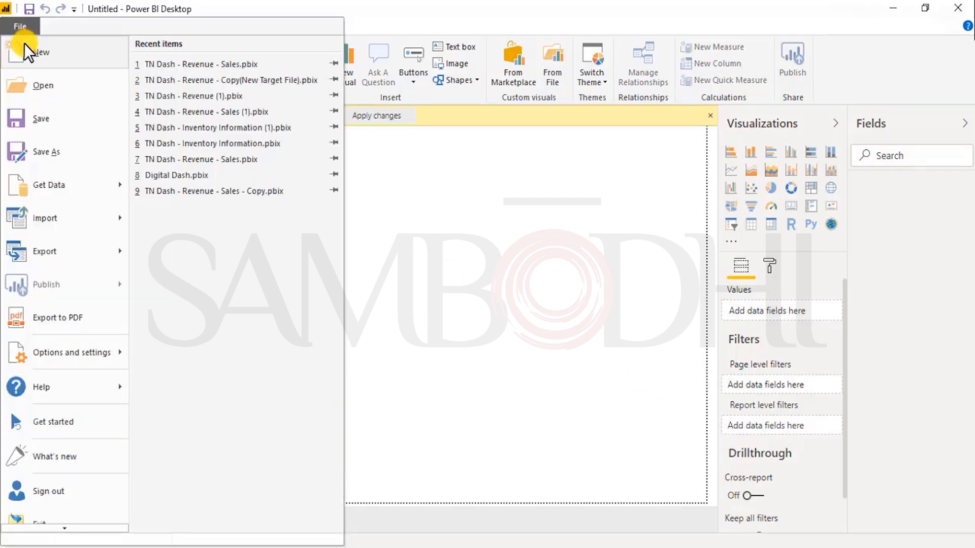
mouse_move(88, 183)
left_click(170, 72)
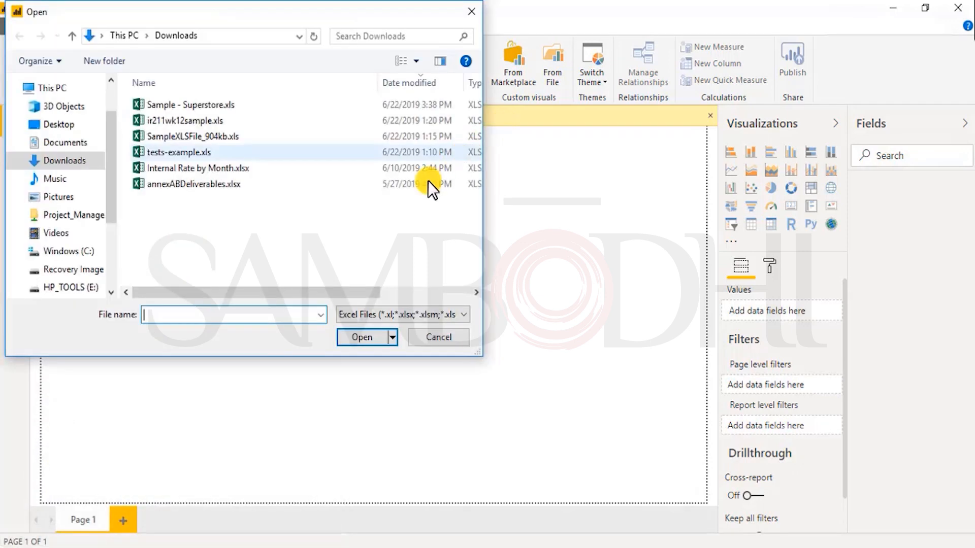
left_click(188, 104)
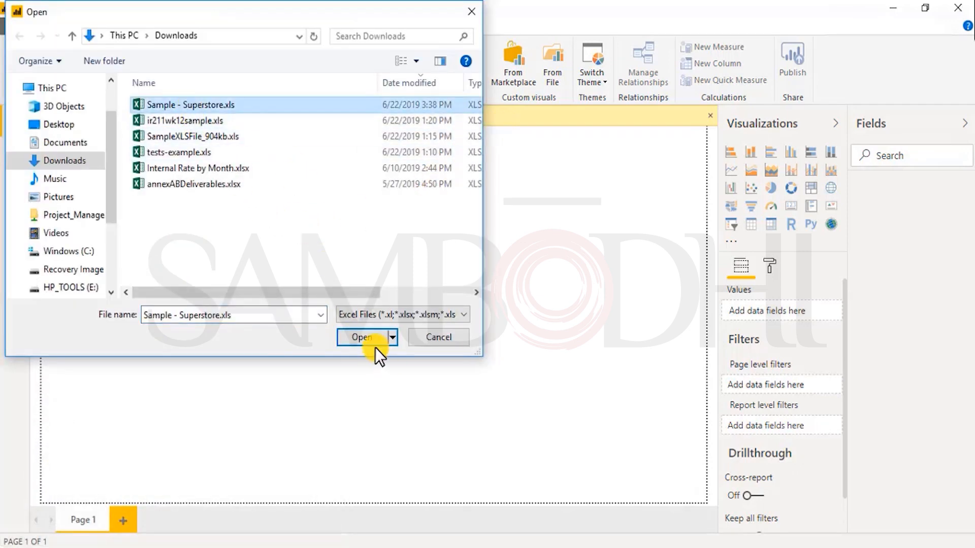
left_click(365, 341)
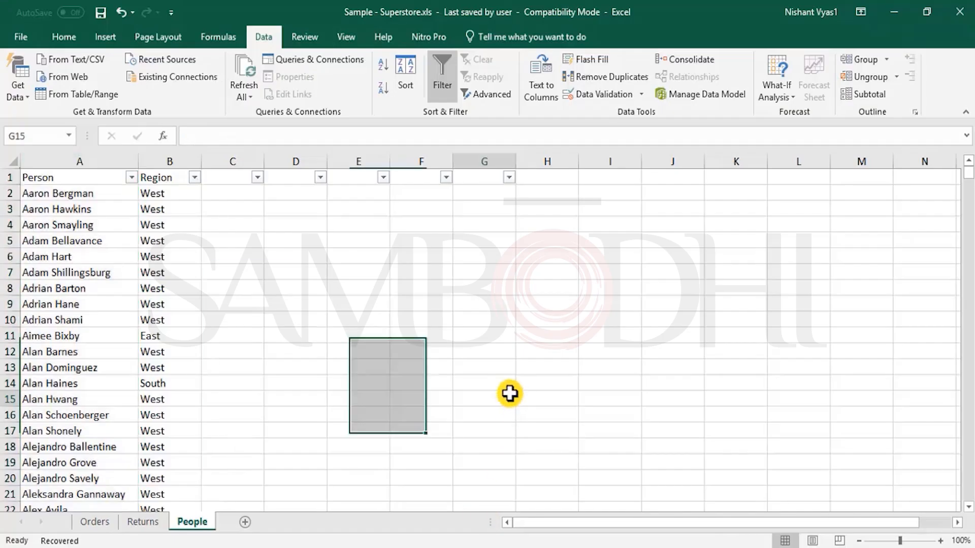
- Save and close the Sample - Superstore workbook in Excel, and retry the Power BI connection to it
left_click(508, 398)
key("alt+F4")
left_click(431, 312)
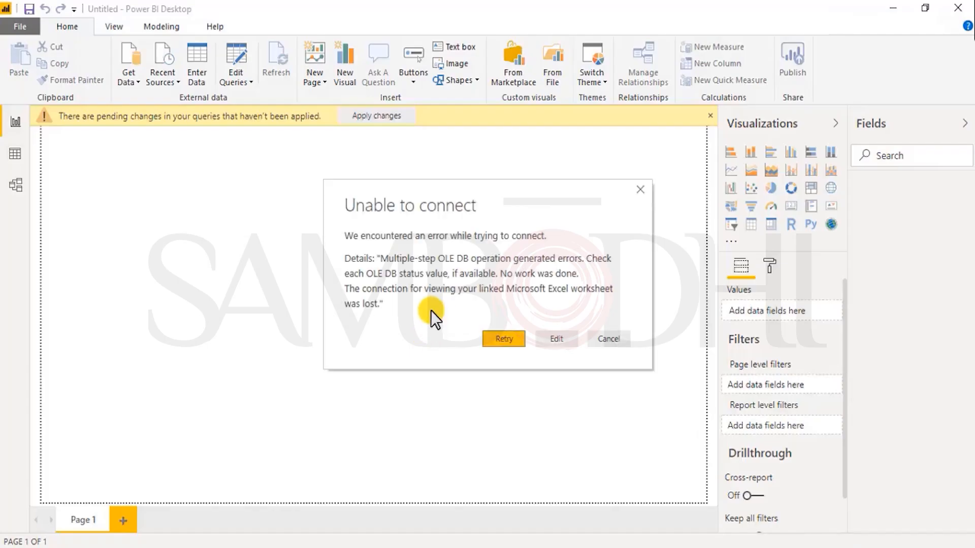
left_click(495, 339)
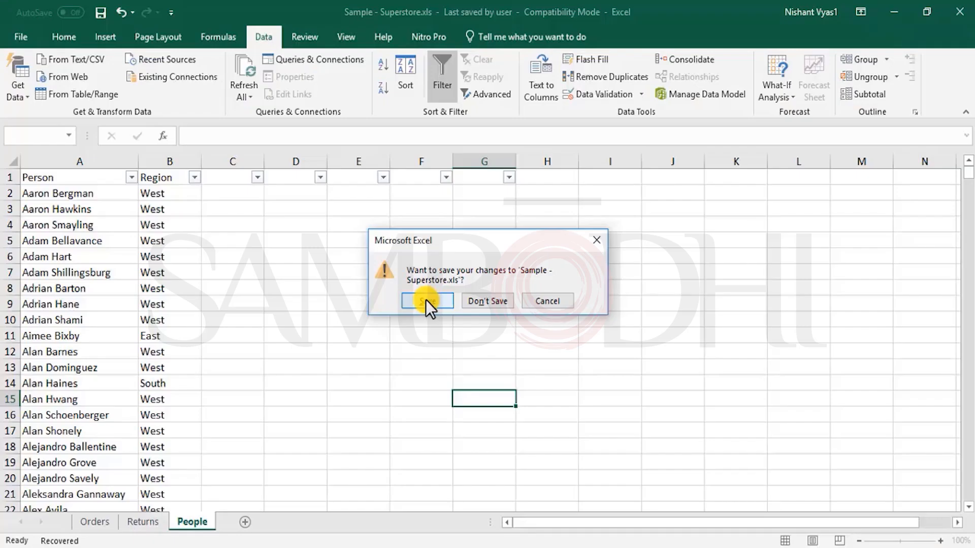
left_click(425, 300)
left_click(377, 121)
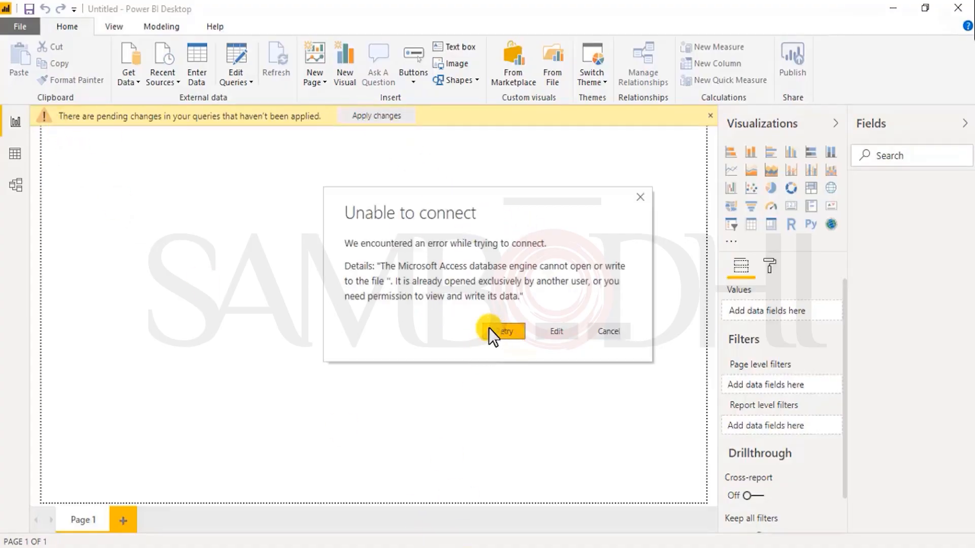
left_click_drag(399, 266, 526, 333)
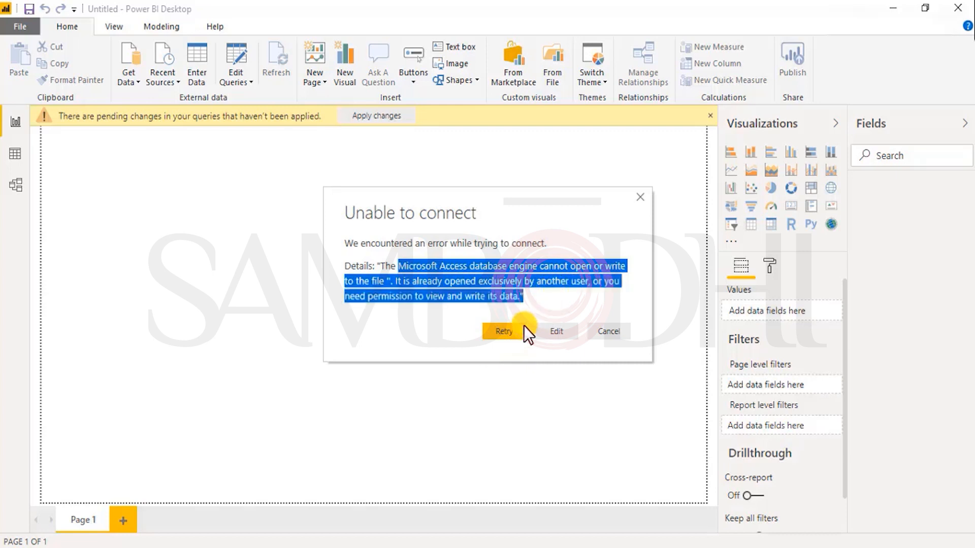
left_click(507, 331)
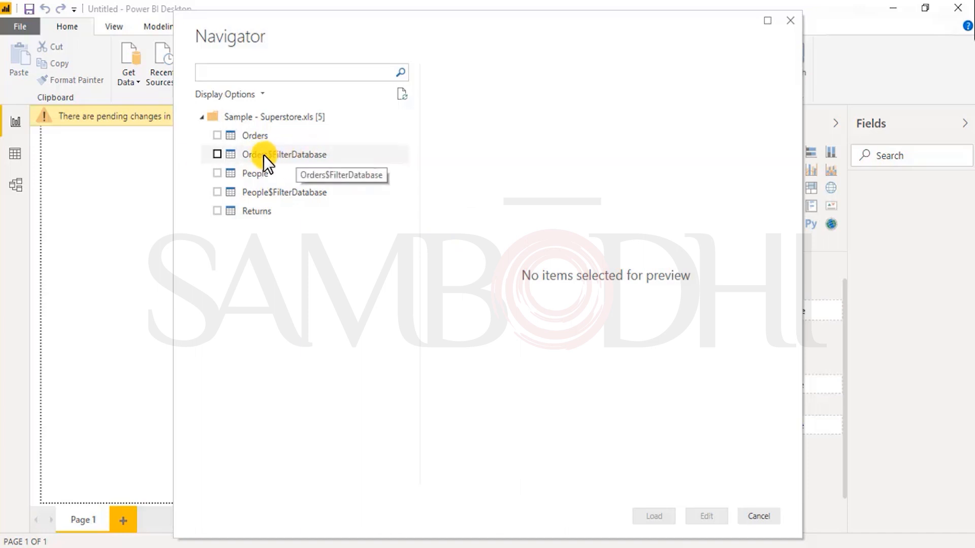
- Select the Orders, People and Returns tables, preview the contents of each, and load them into the report
left_click(217, 136)
left_click(217, 173)
left_click(217, 211)
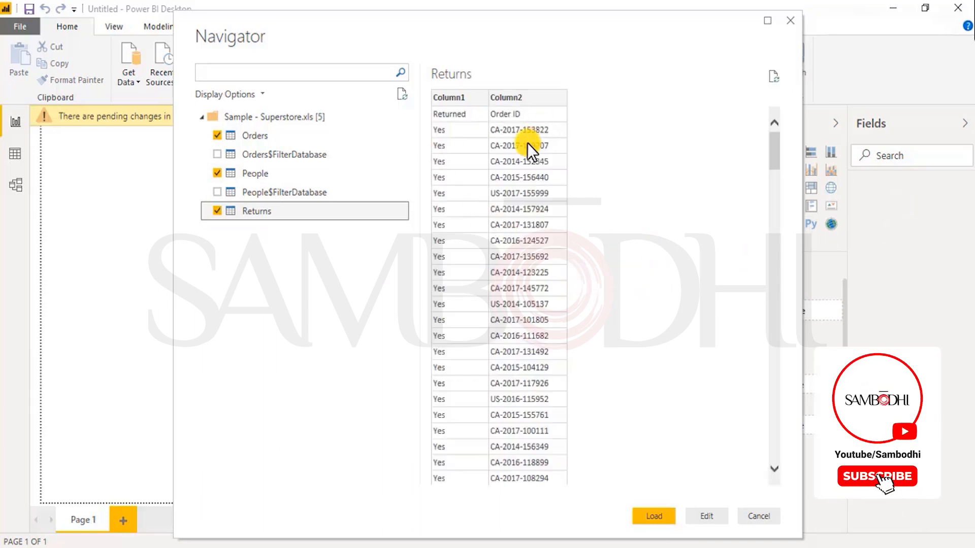
left_click(290, 174)
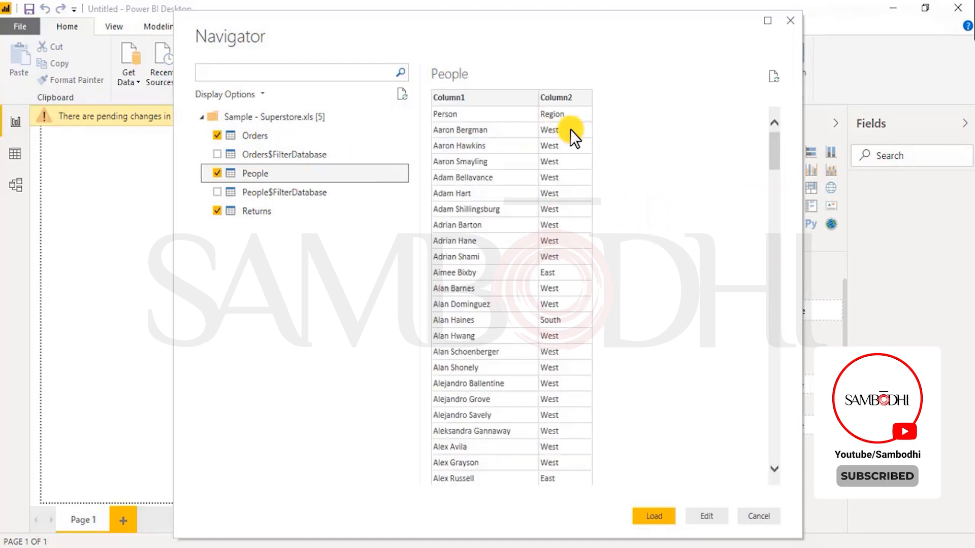
left_click(233, 133)
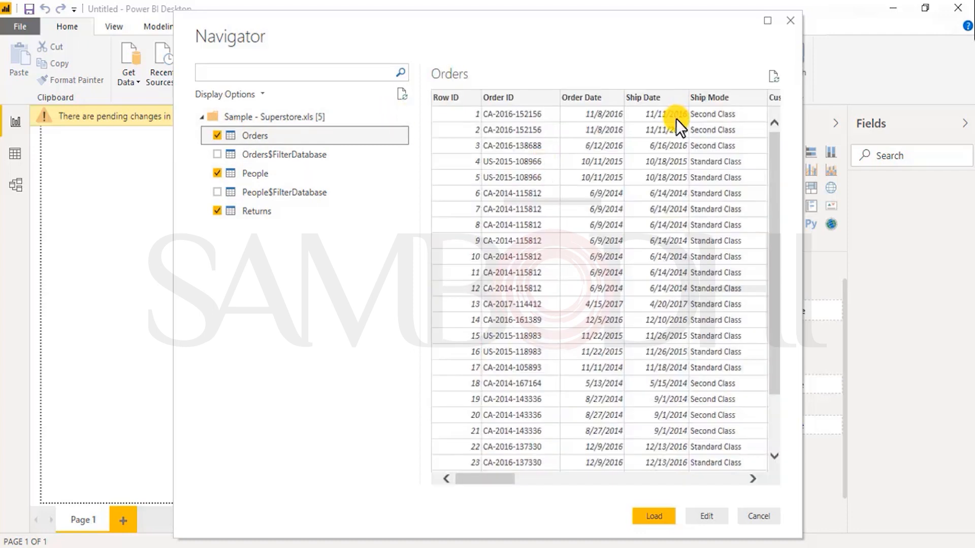
left_click(660, 519)
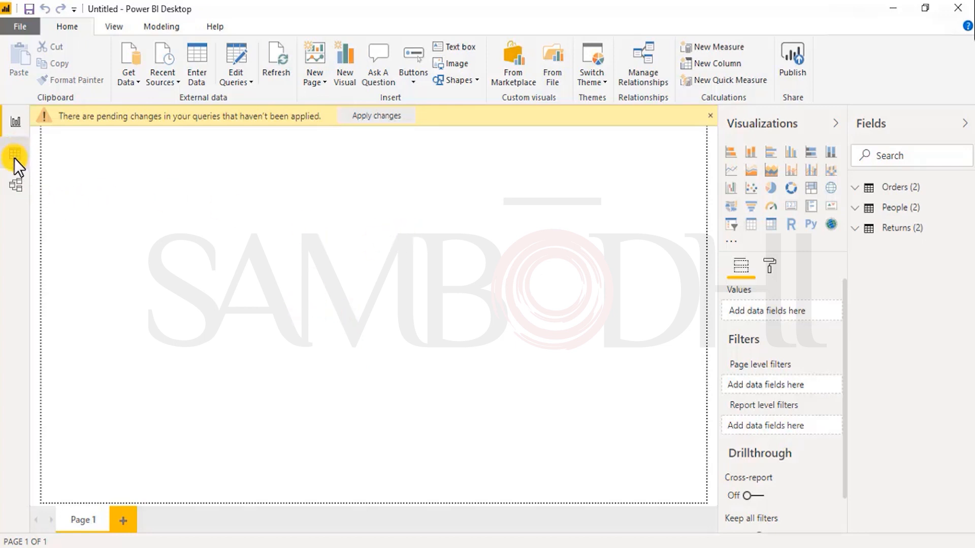
- Switch to the Model view and try to remove the (2) suffix from the Orders table's name in its properties
left_click(6, 186)
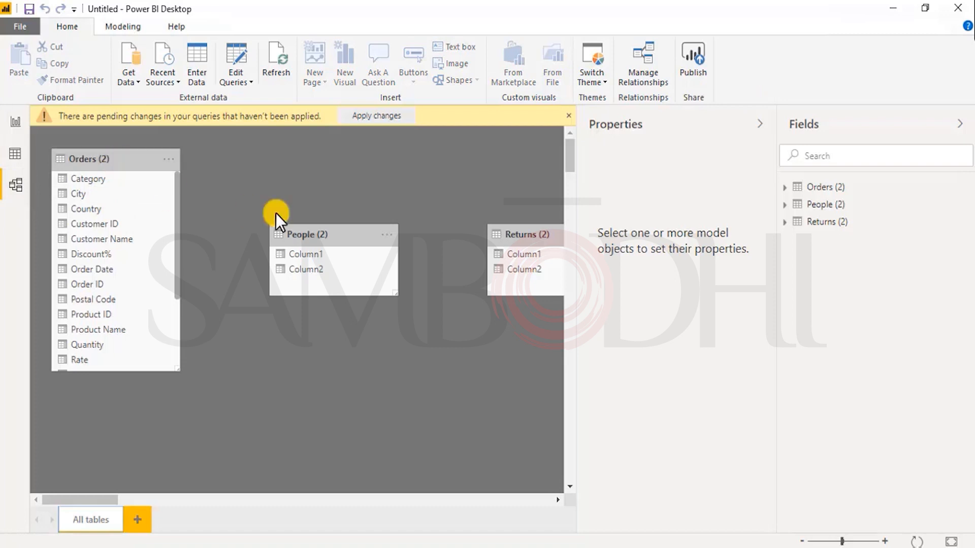
left_click_drag(105, 500, 50, 495)
scroll(258, 349, "down", 2)
scroll(257, 350, "up", 2)
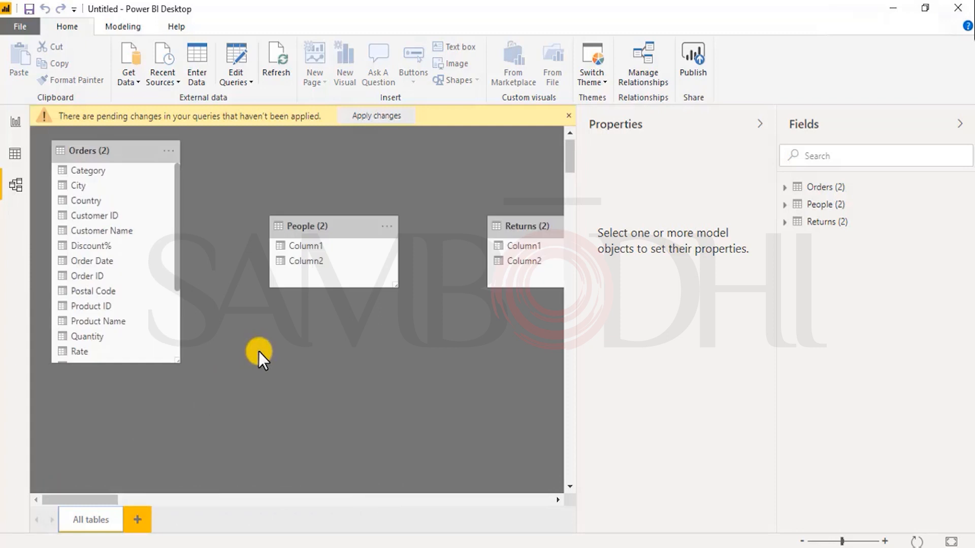
left_click(828, 186)
right_click(835, 187)
left_click_drag(636, 207, 614, 203)
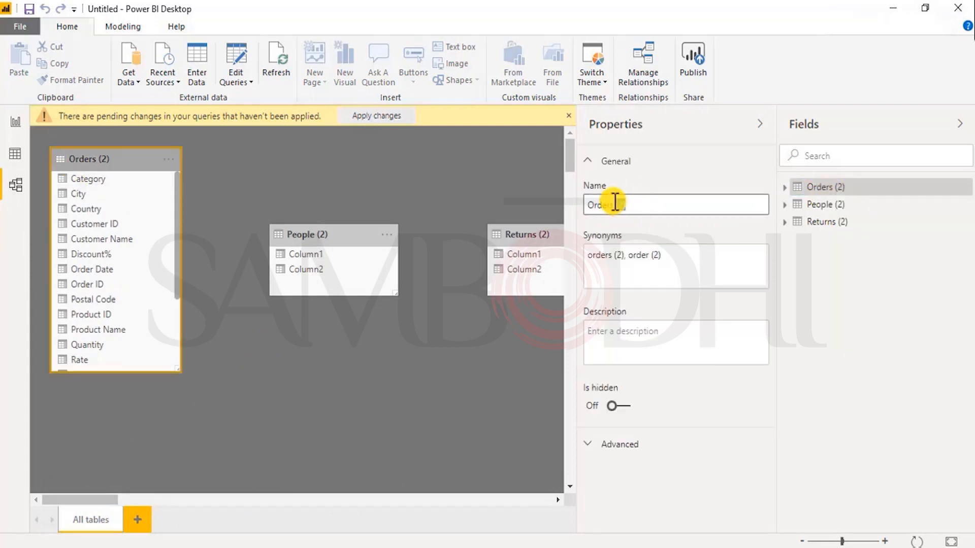
key("BackSpace")
left_click(653, 258)
left_click(609, 311)
- Move the Orders (2) table slightly closer to People (2) in the model diagram, and select the People table's Column1
left_click(165, 386)
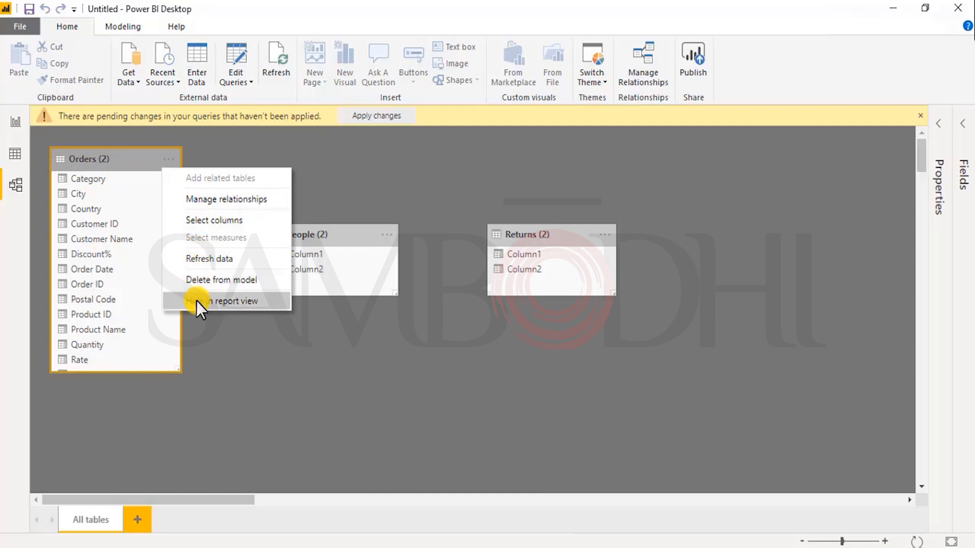
left_click(91, 158)
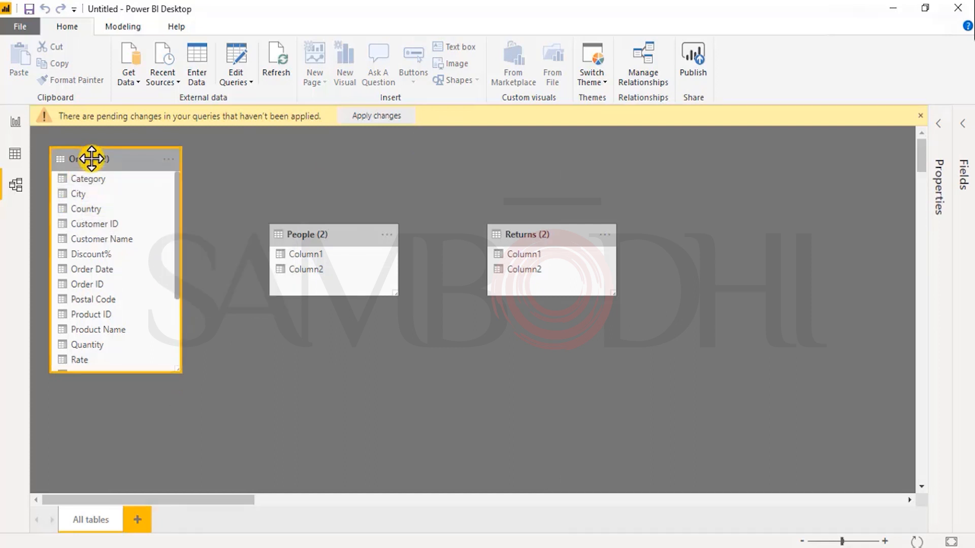
left_click_drag(92, 157, 105, 165)
left_click(321, 254)
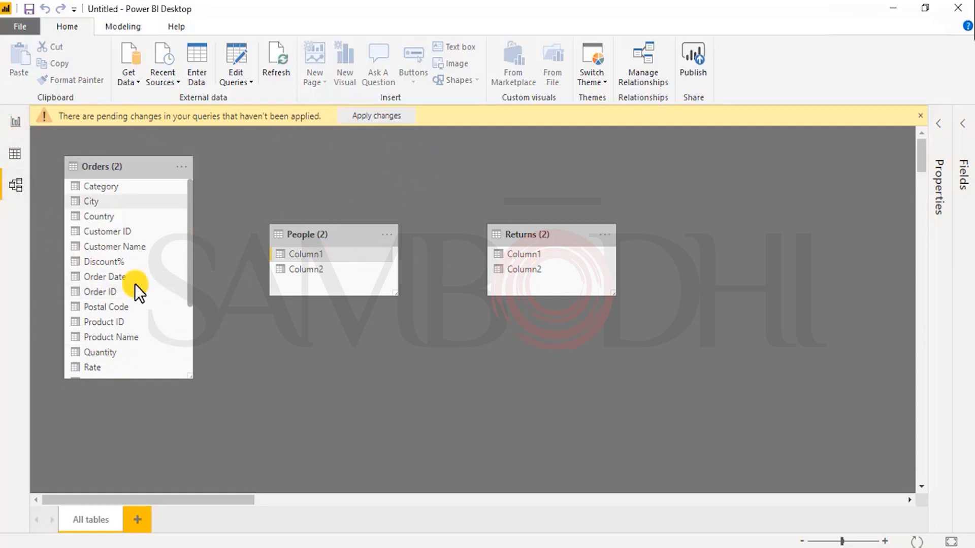
- Return to the Report view and try to rename the Orders (2) table as Orders - Learning
left_click(15, 125)
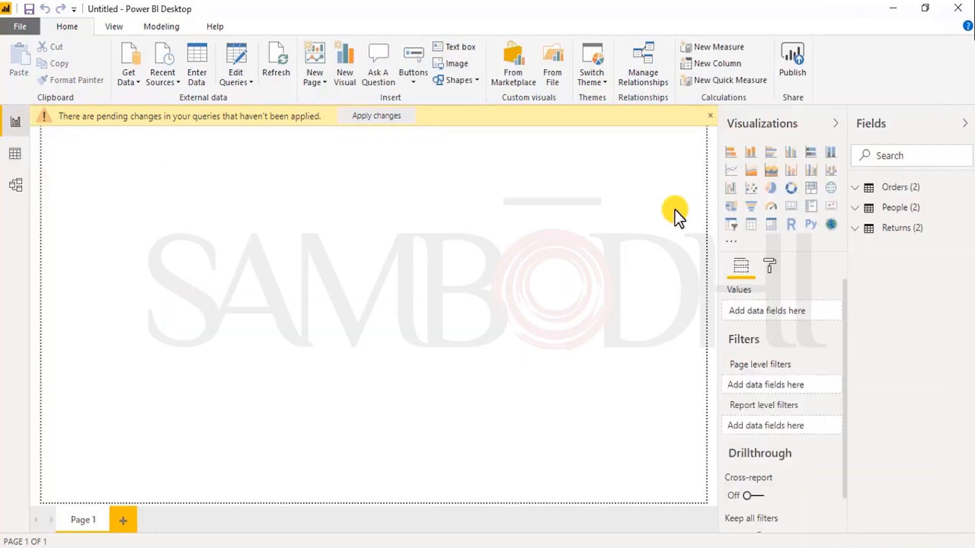
right_click(969, 195)
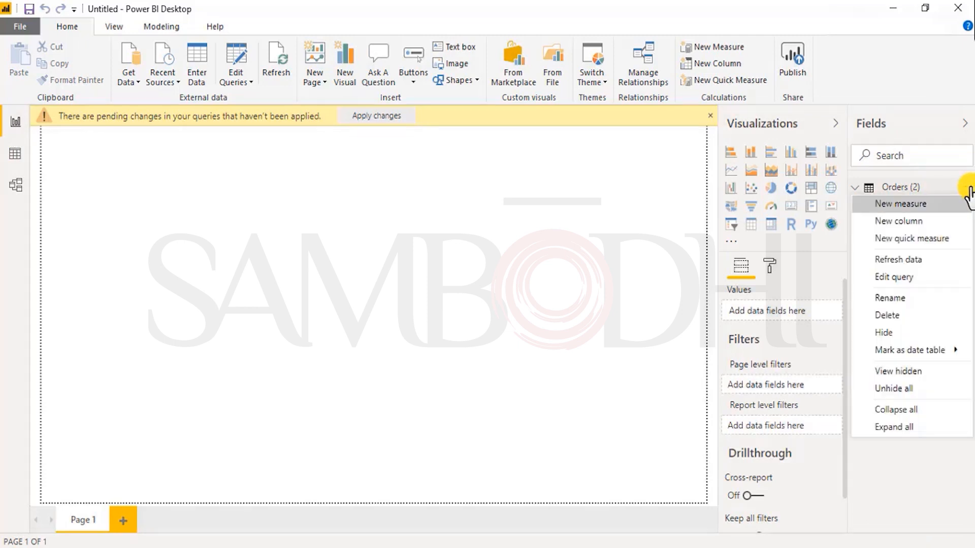
left_click(883, 299)
type("Orders")
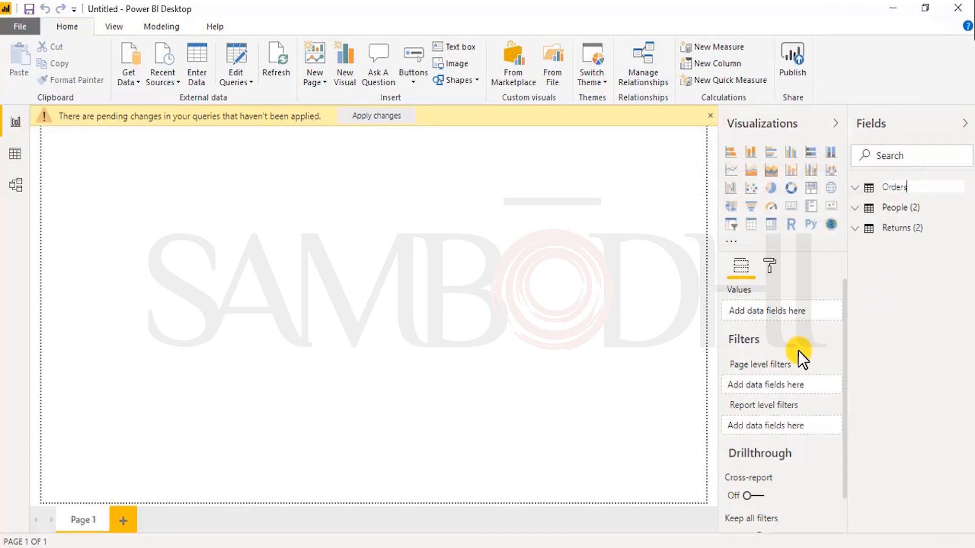
type(" - Learning")
left_click(914, 187)
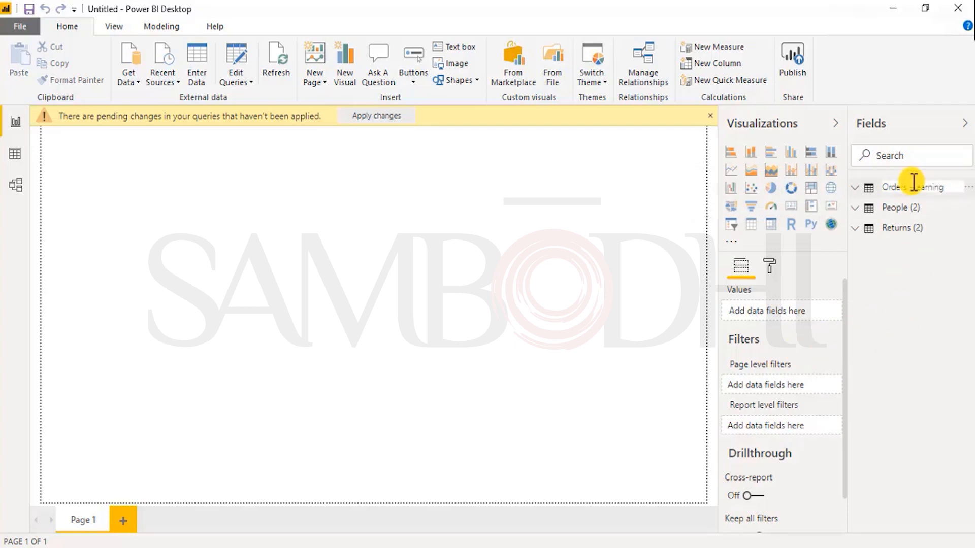
left_click(856, 189)
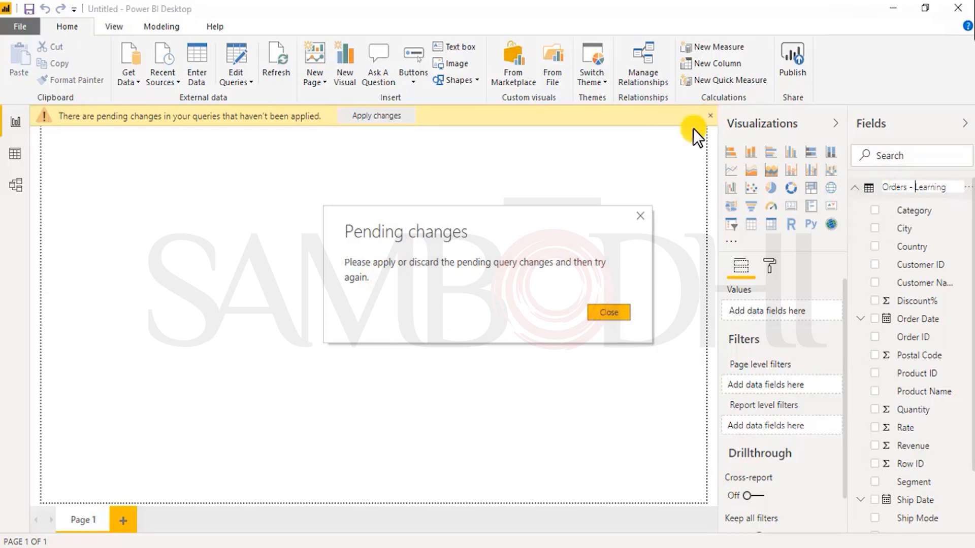
left_click(614, 311)
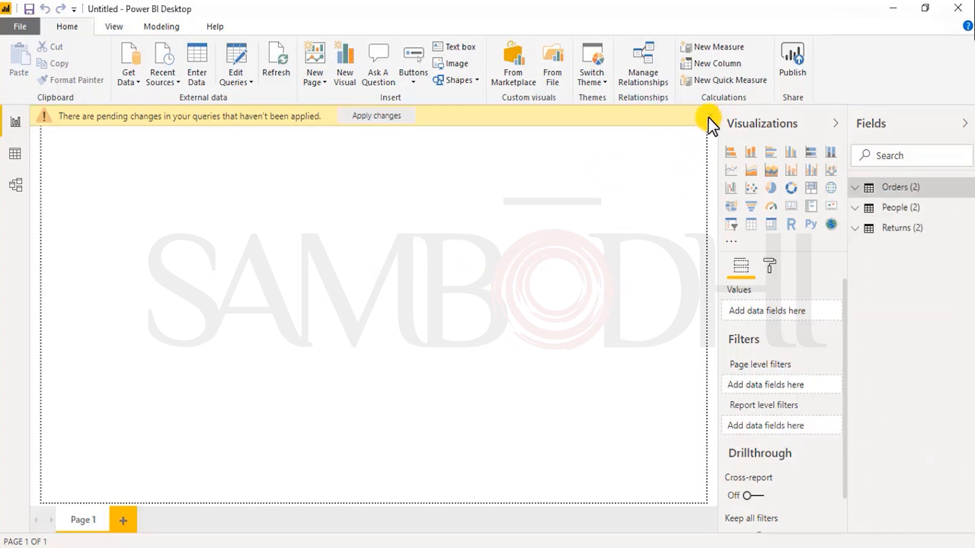
- Dismiss the pending changes notice and try to rename the Orders (2) table as Orders - learning
left_click(709, 117)
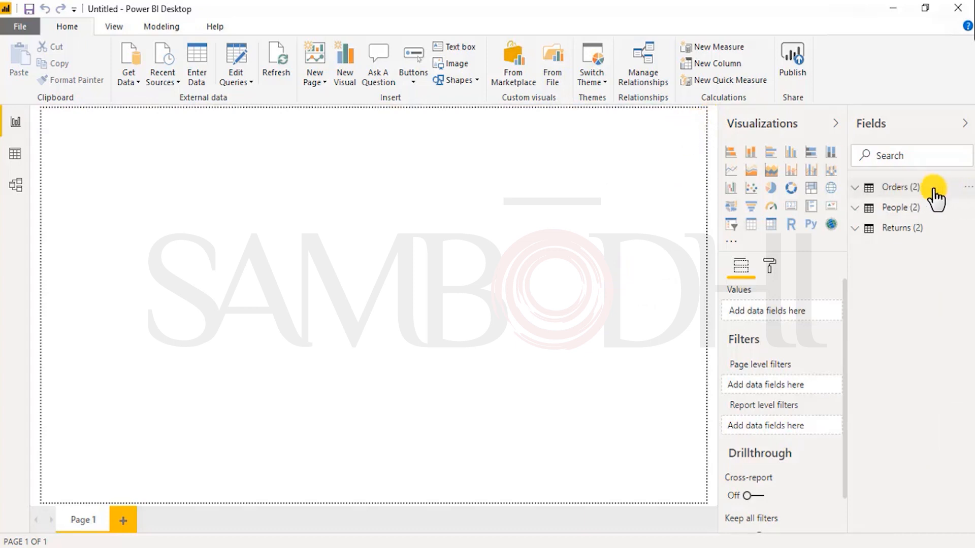
left_click(966, 188)
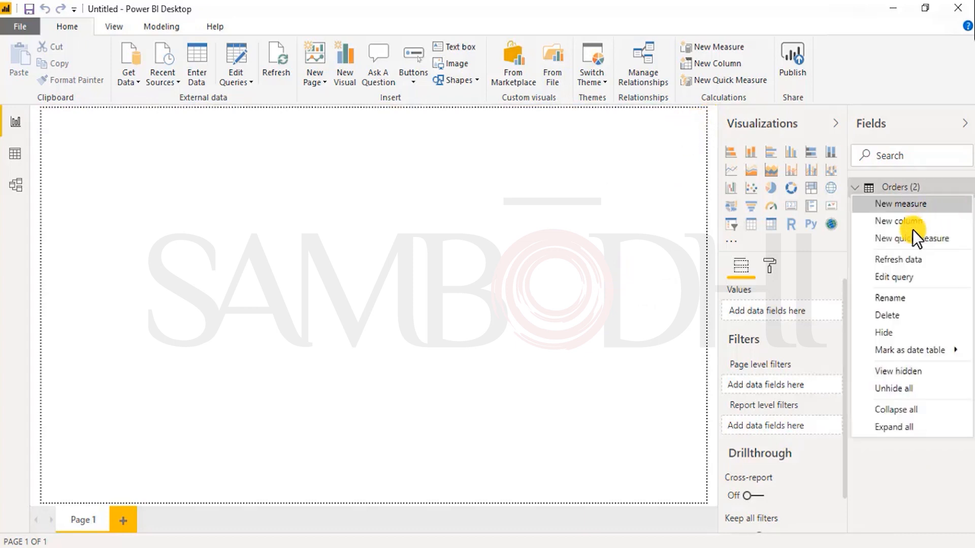
left_click(898, 297)
key("End")
key("BackSpace")
key("BackSpace")
key("BackSpace")
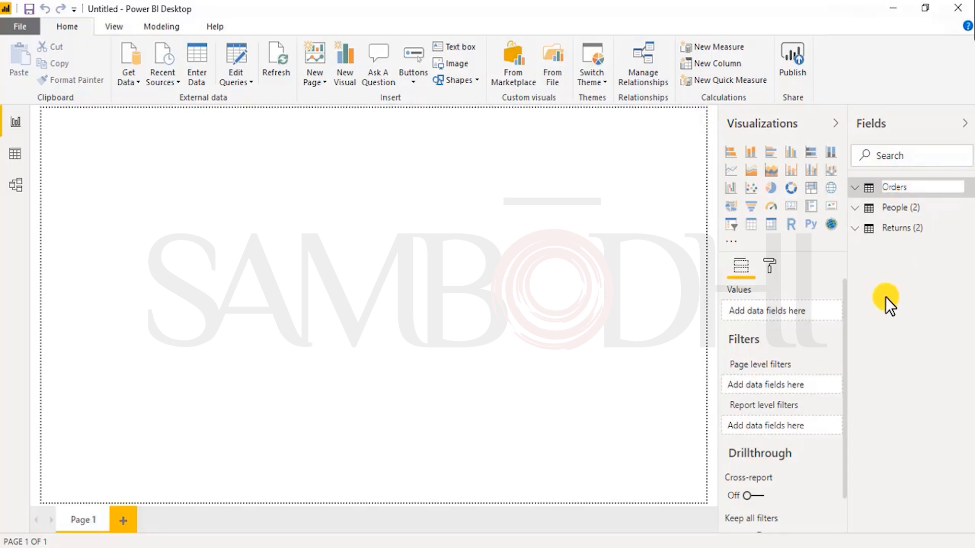
type("- learning")
key("Return")
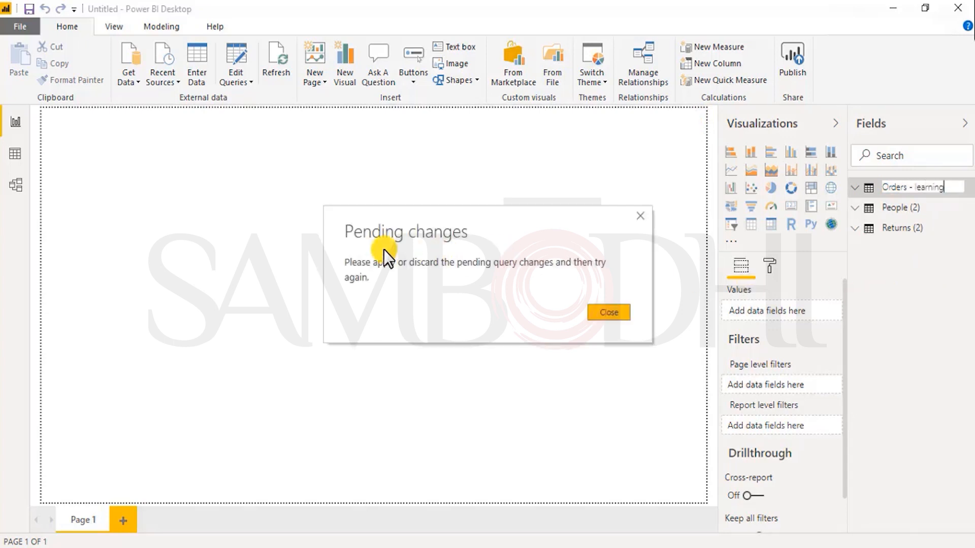
left_click(595, 321)
- Try to apply the pending query changes, cancel the attempts, and dismiss the pending changes notice
left_click(378, 116)
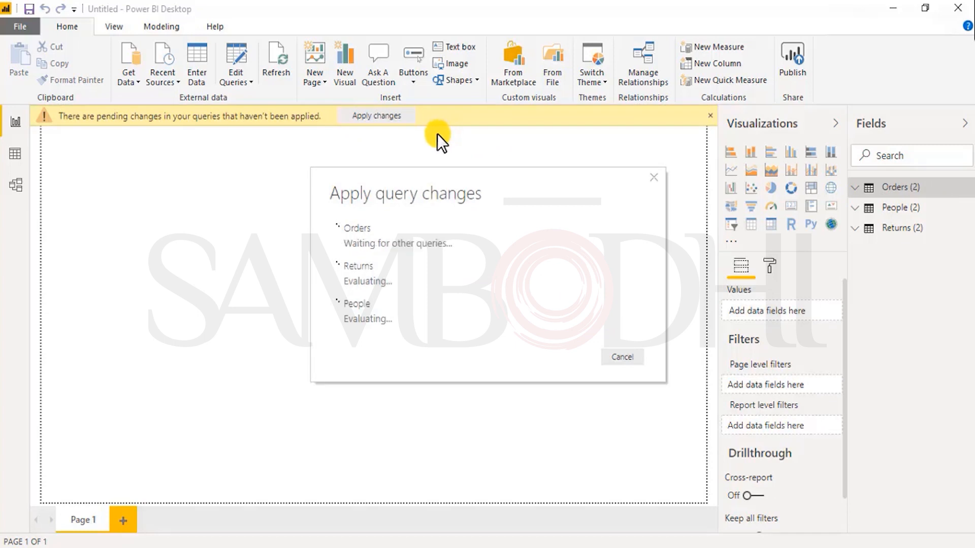
left_click(630, 358)
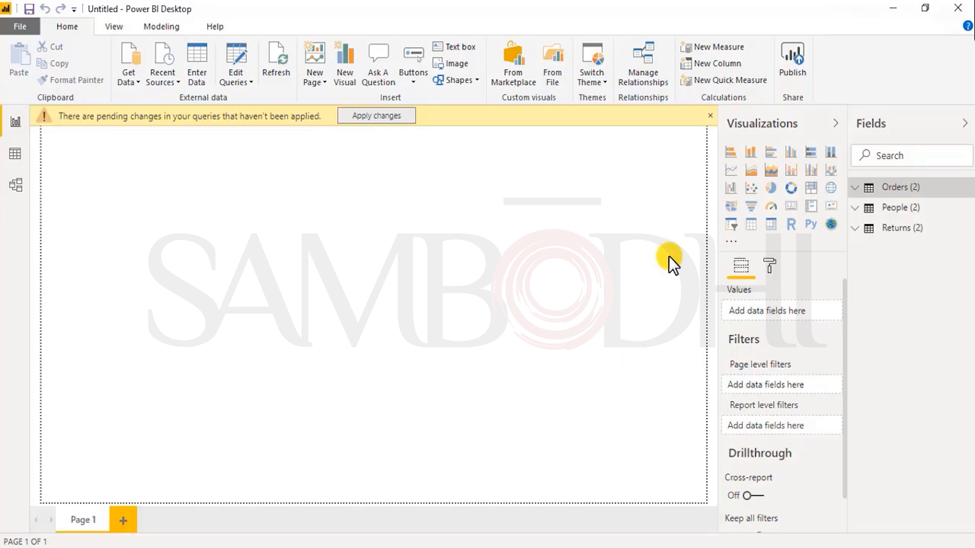
left_click(387, 118)
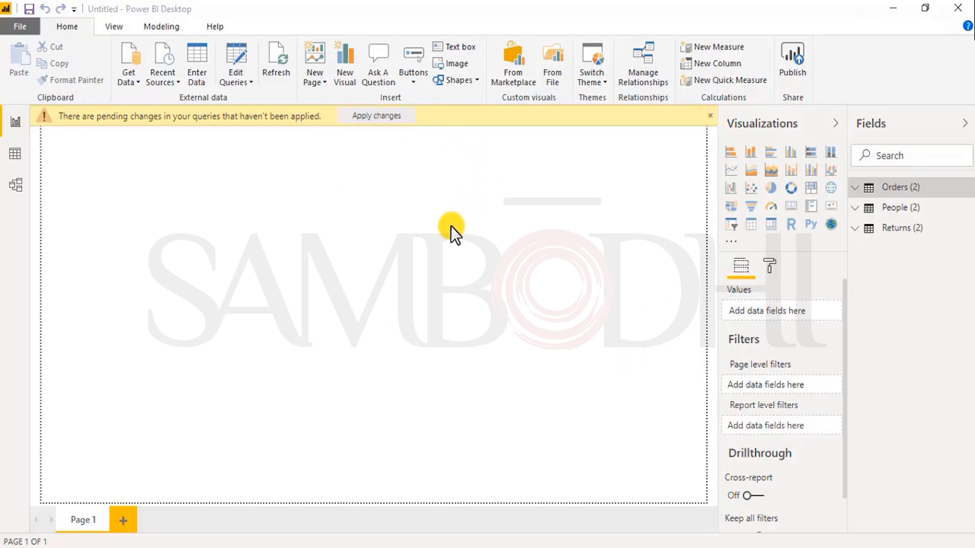
left_click(647, 182)
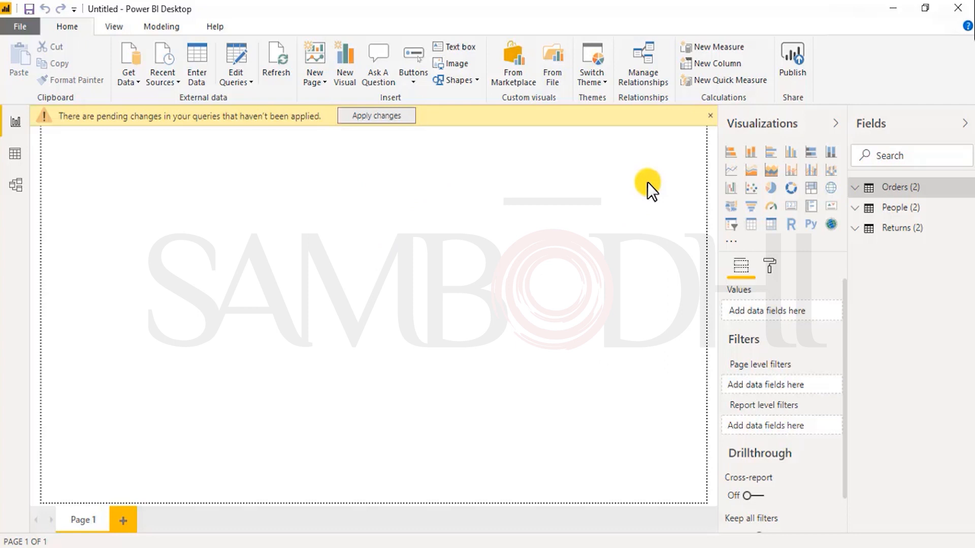
left_click(704, 117)
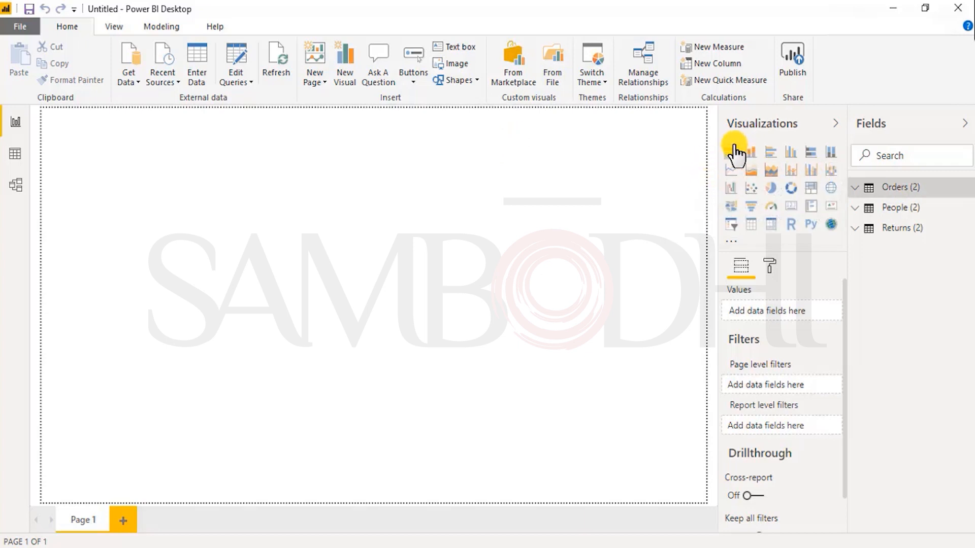
left_click(18, 24)
mouse_move(29, 195)
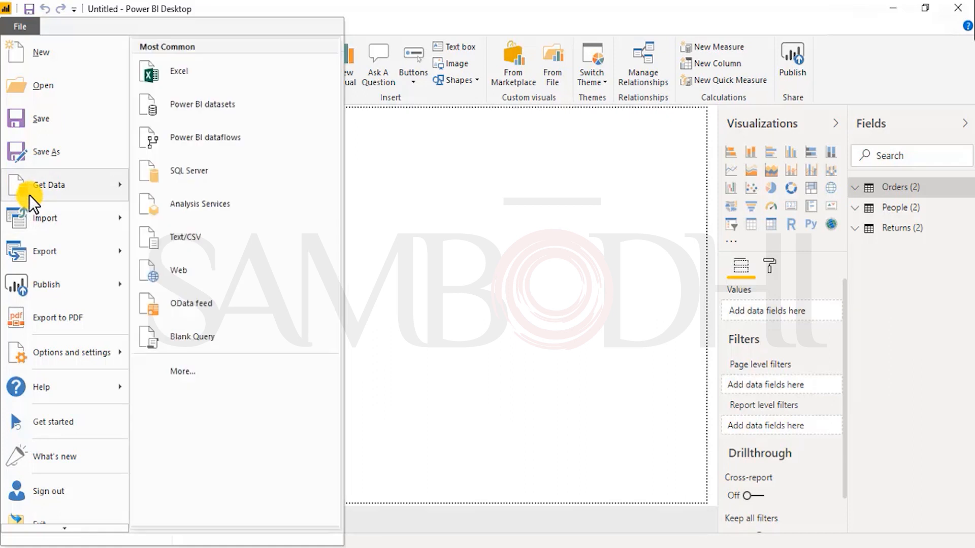
mouse_move(45, 220)
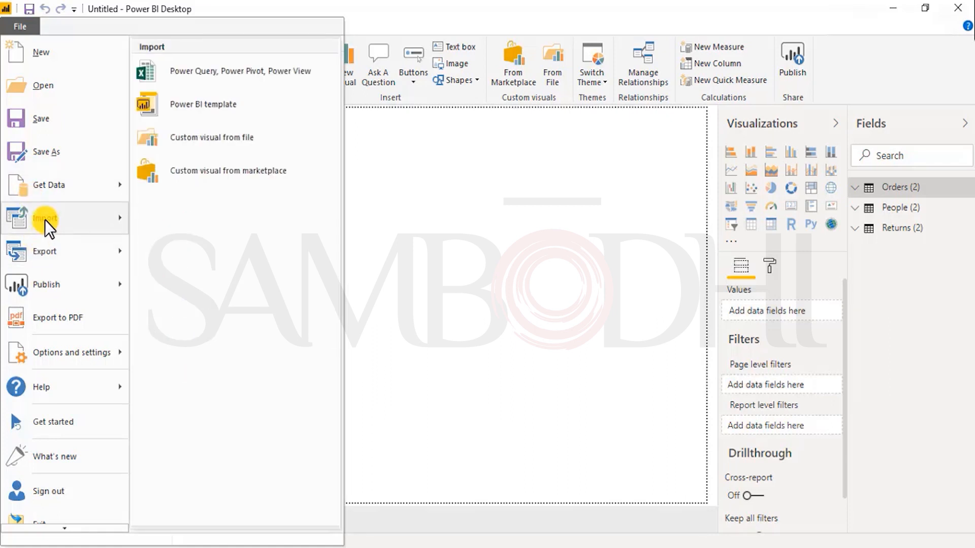
mouse_move(62, 254)
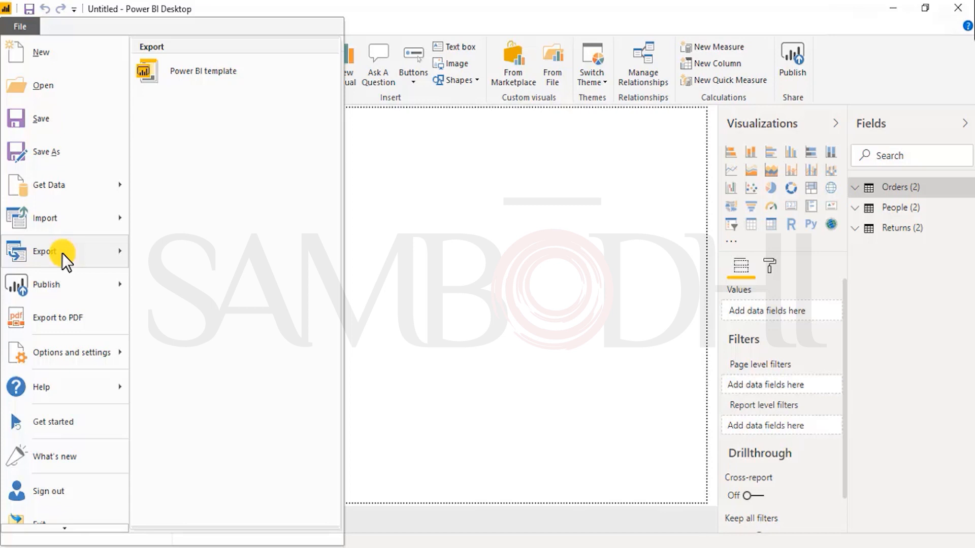
left_click(409, 328)
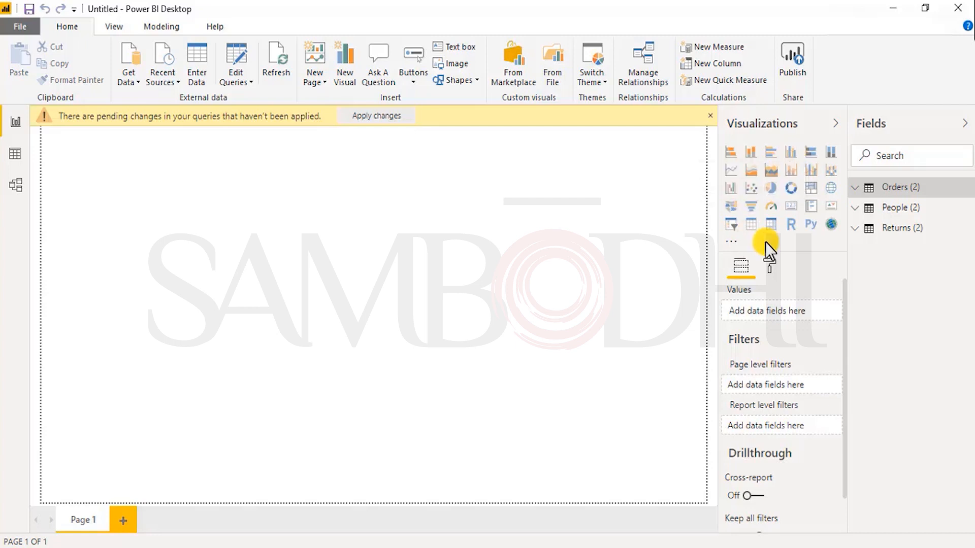
- Add a Map visual to the report page and move it toward the middle of the page's left half
left_click(830, 189)
left_click_drag(170, 191, 272, 293)
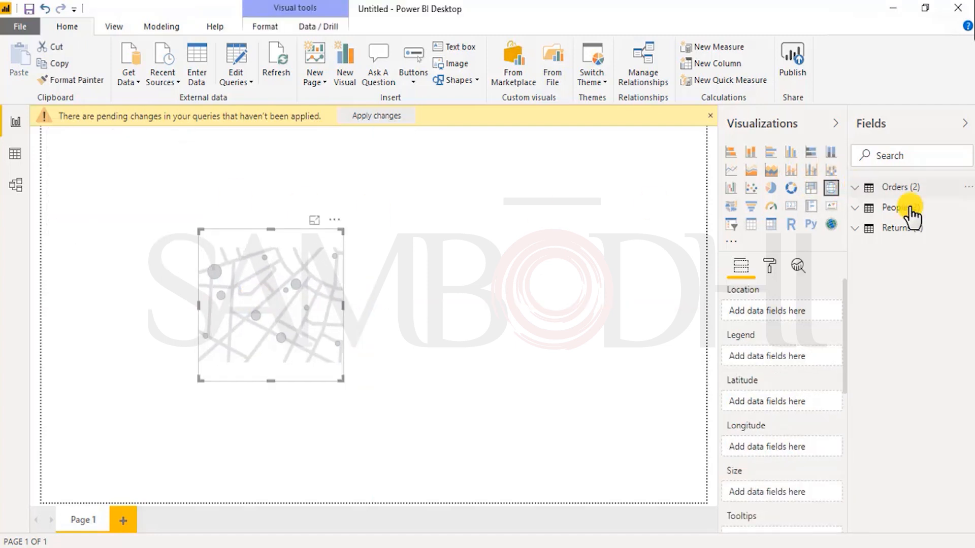
- Assign Country and City from the Orders (2) table to the map's location, and delete the map visual
left_click(886, 188)
left_click_drag(911, 246, 814, 317)
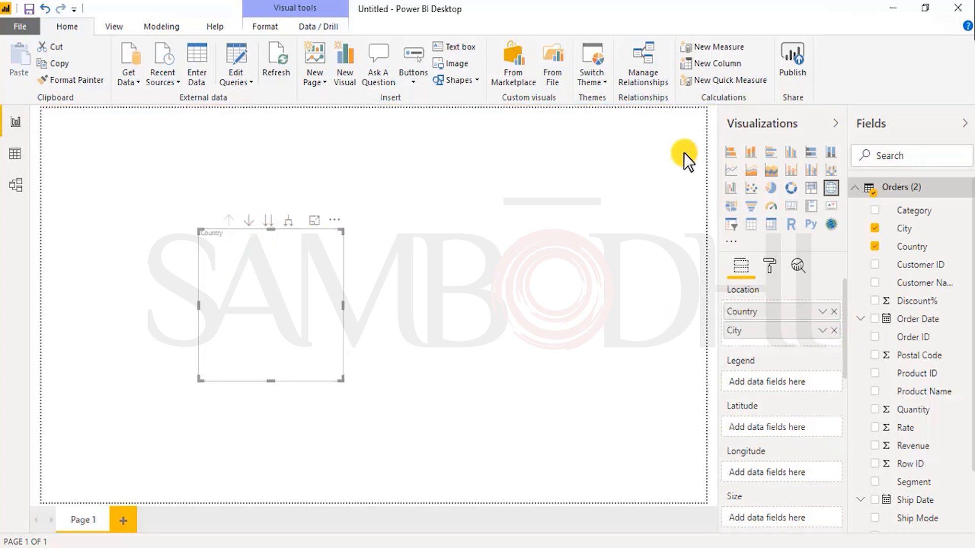
left_click(786, 156)
key("Delete")
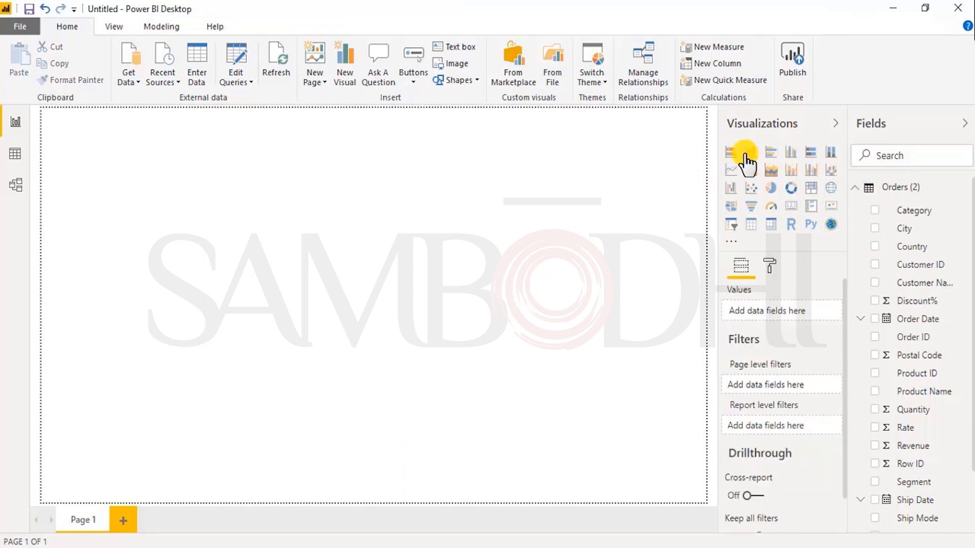
- Add a clustered column chart with Customer Name on the axis and State as the value, enlarged to nearly fill the page
left_click(790, 155)
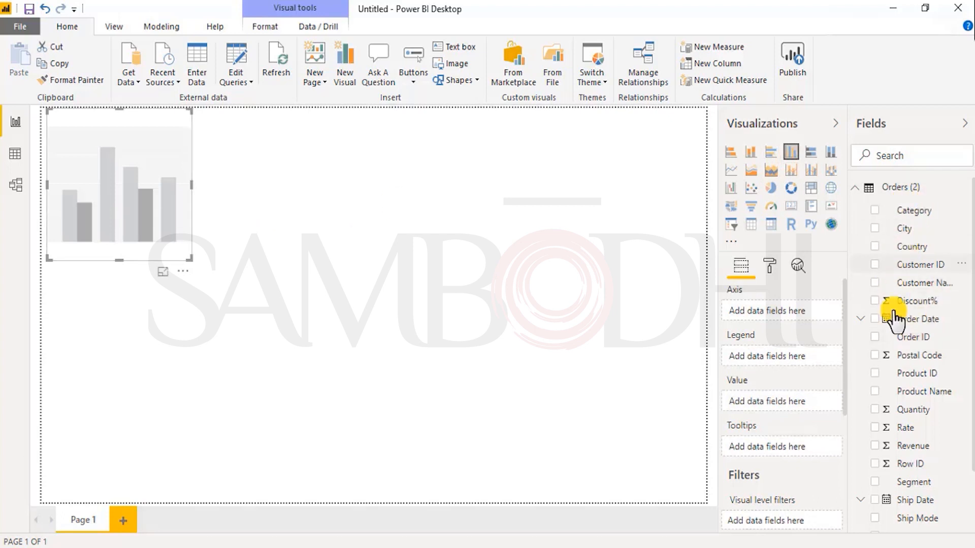
scroll(908, 338, "down", 2)
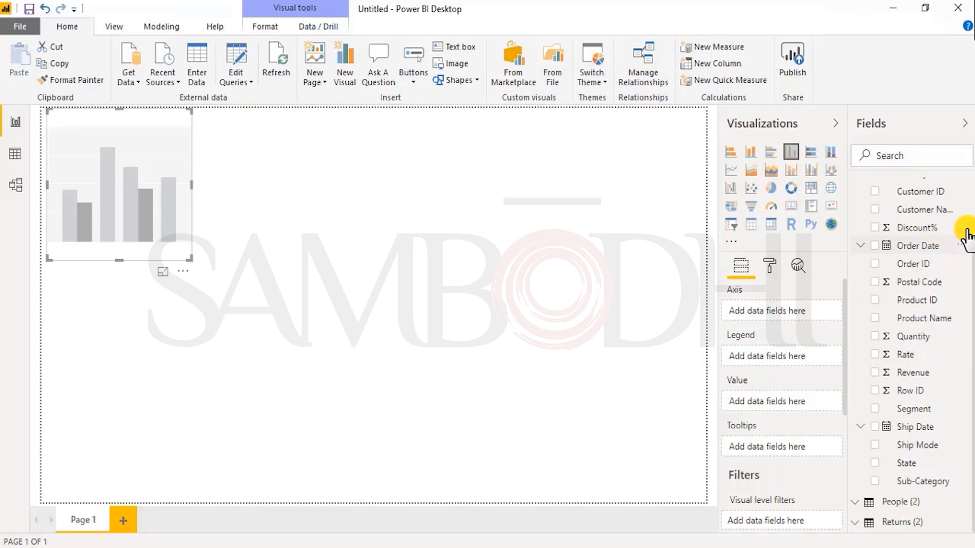
left_click_drag(946, 219, 797, 312)
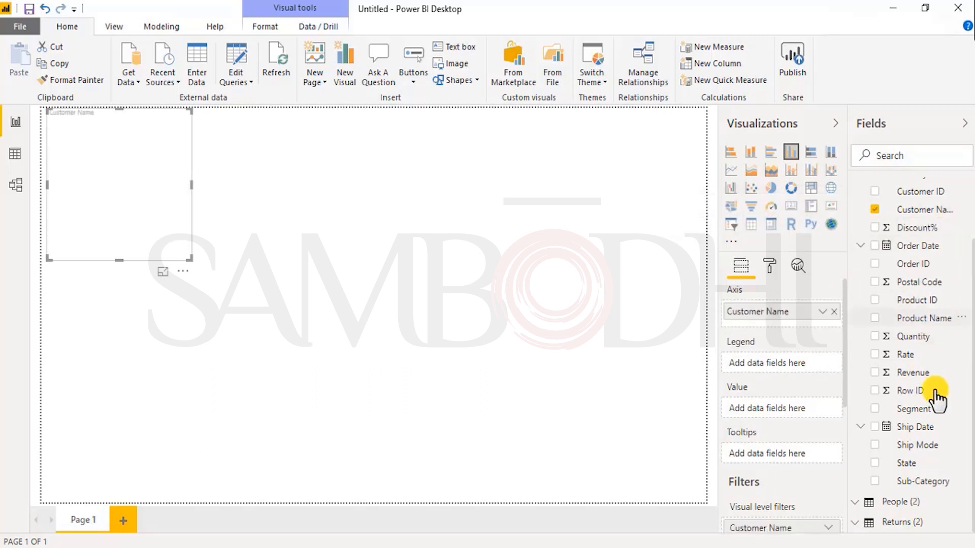
left_click_drag(929, 460, 810, 408)
left_click_drag(193, 262, 676, 477)
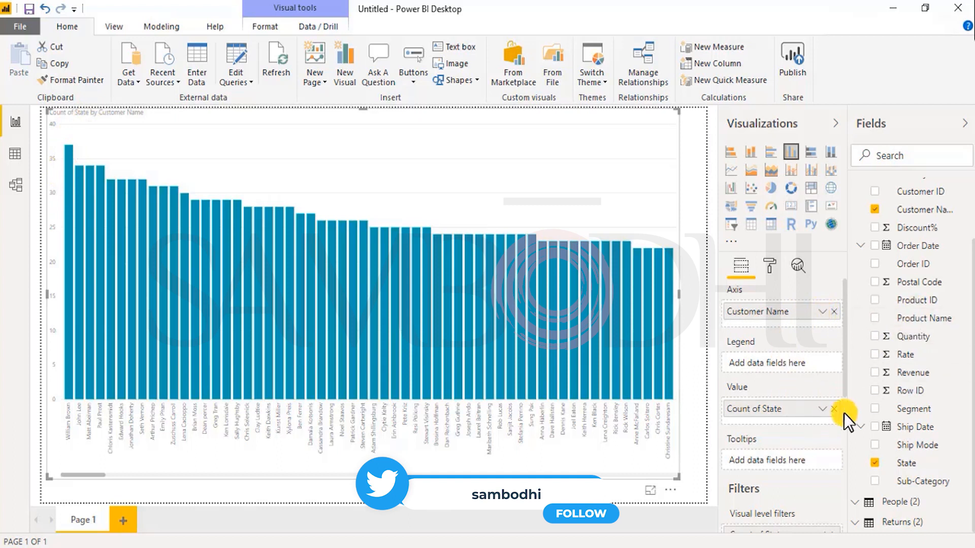
- Replace State with Revenue as the column chart's value, and Customer Name with Product Name on its axis
left_click(823, 409)
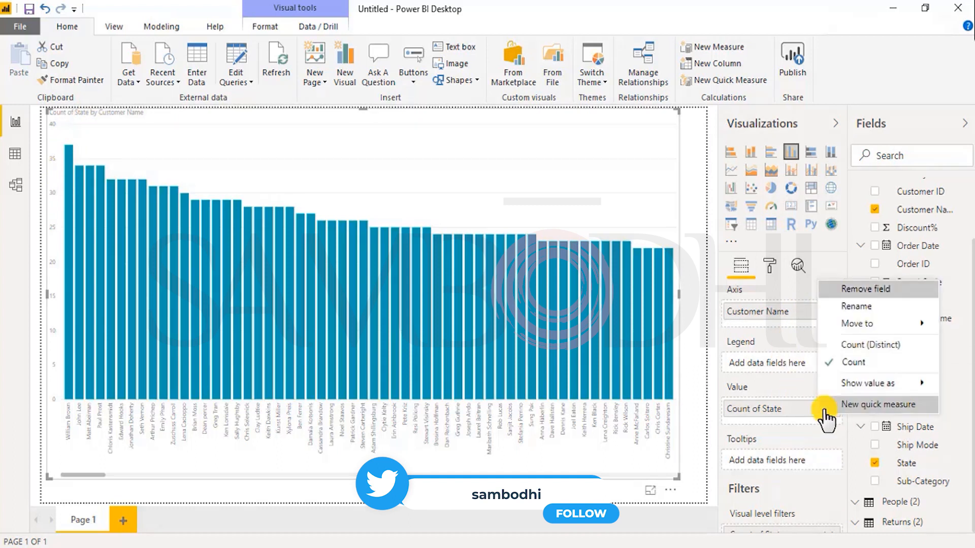
left_click(772, 420)
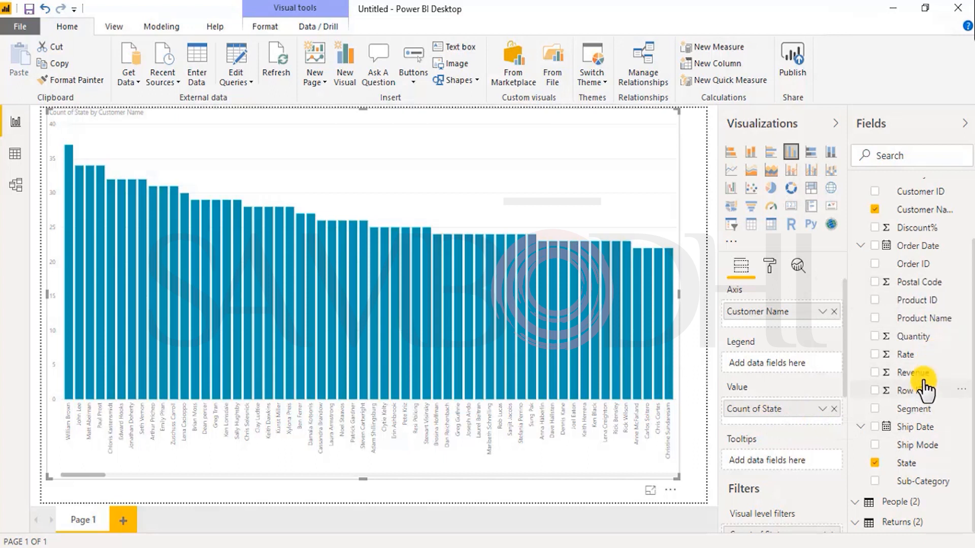
left_click_drag(856, 398, 822, 429)
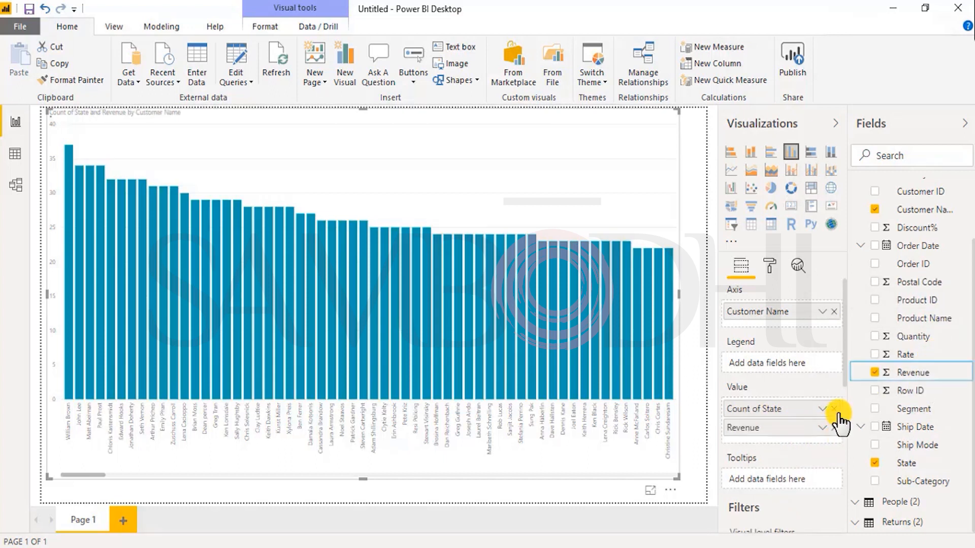
left_click(833, 409)
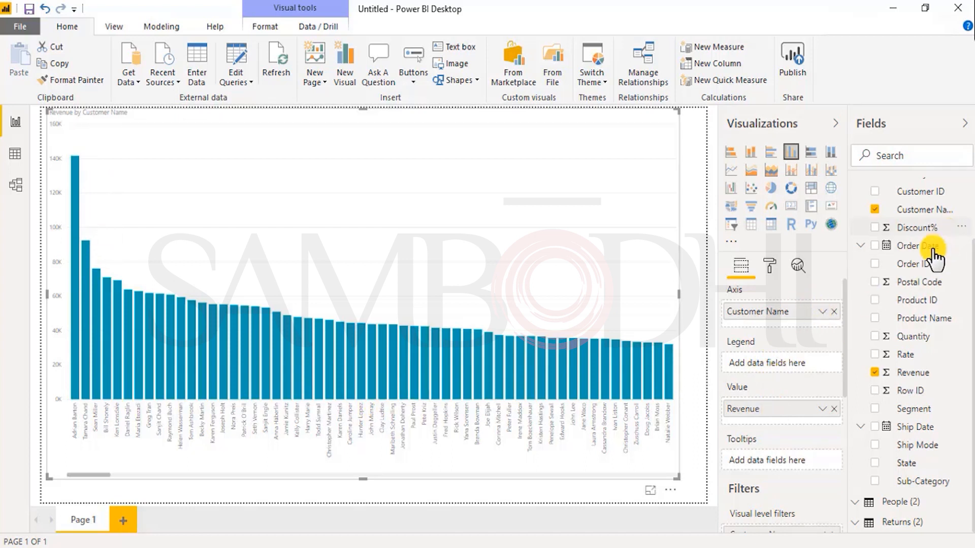
left_click_drag(955, 320, 835, 319)
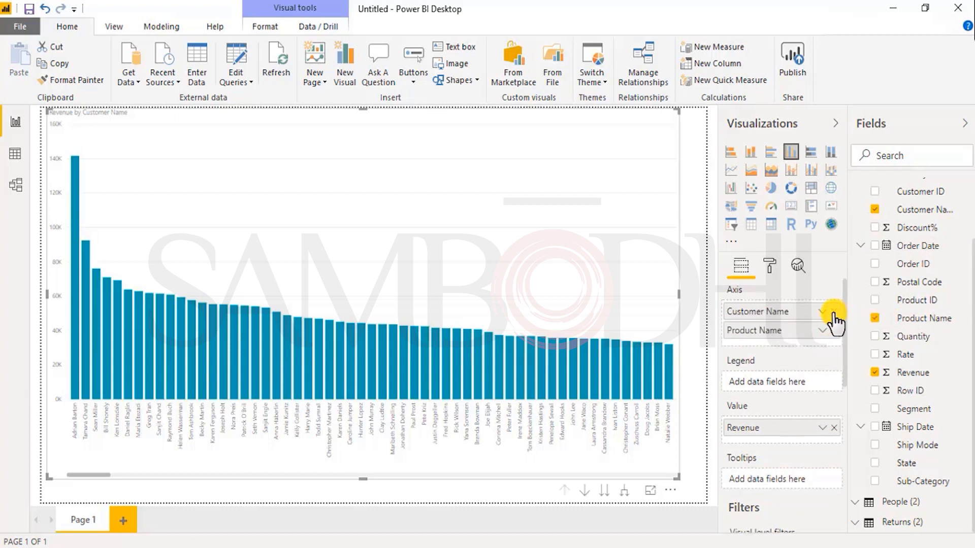
left_click(834, 311)
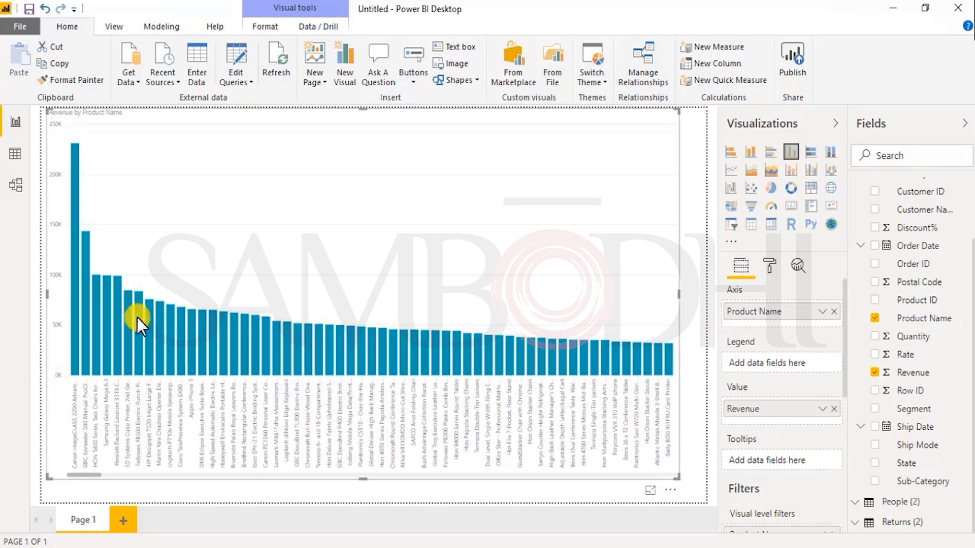
- Lower the column chart's upper edge and add a narrow Product Name slicer in the free space above it
left_click_drag(46, 109, 46, 225)
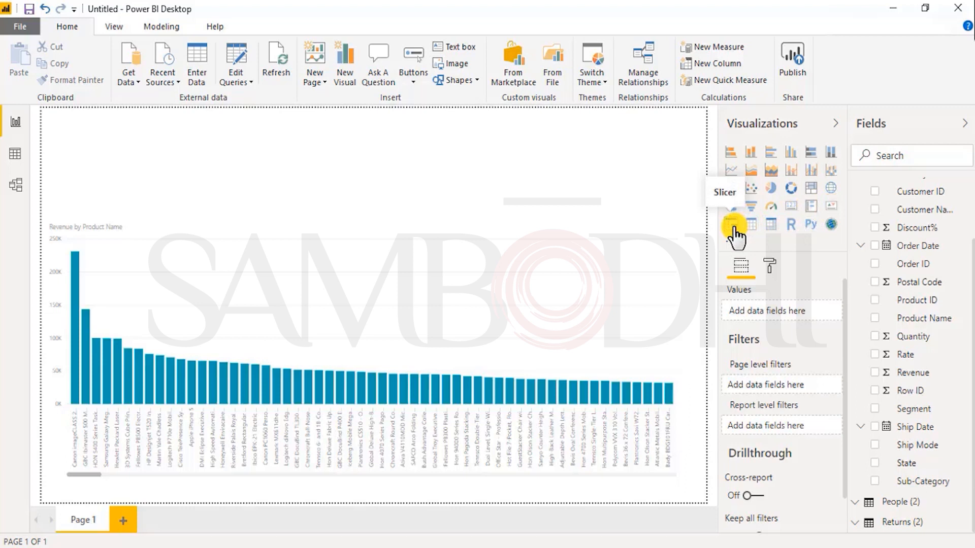
left_click(343, 72)
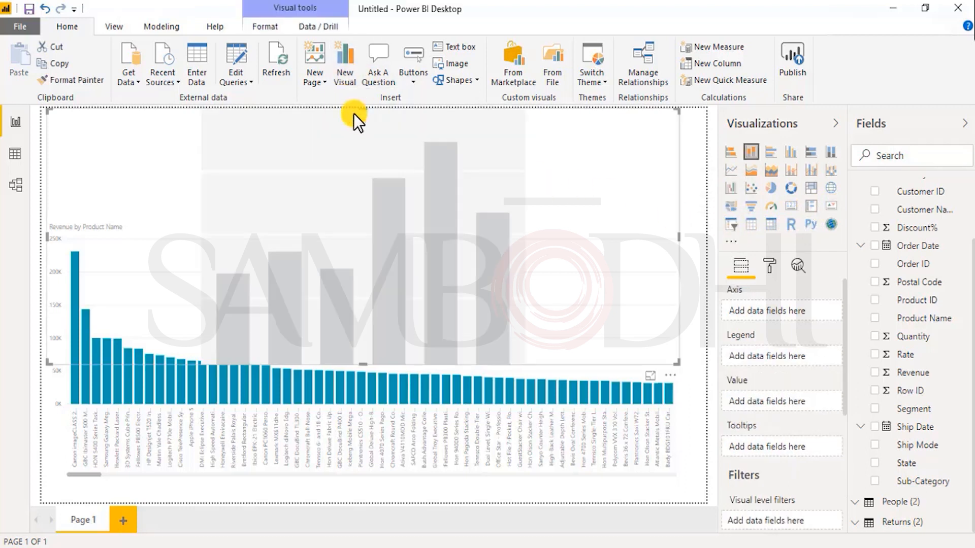
left_click_drag(677, 361, 520, 218)
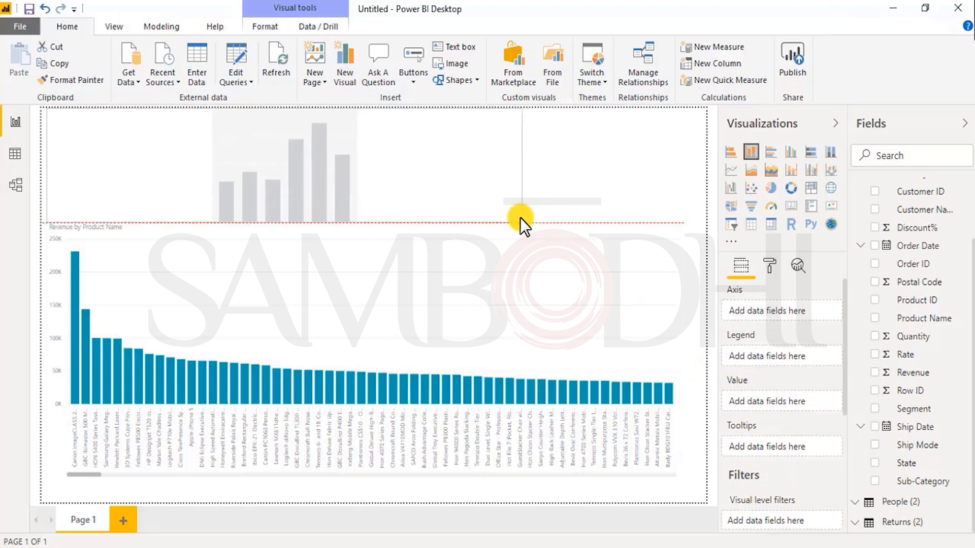
left_click(731, 225)
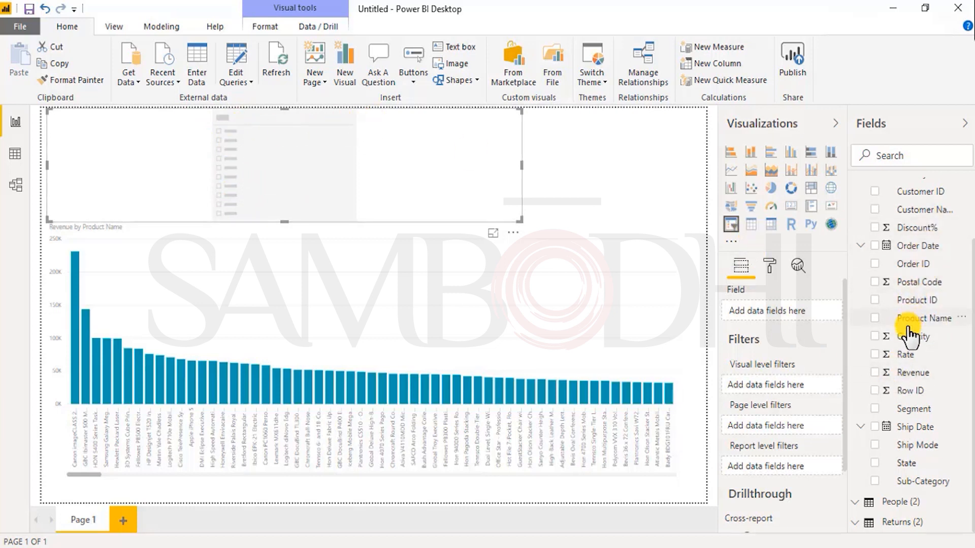
left_click_drag(917, 319, 808, 315)
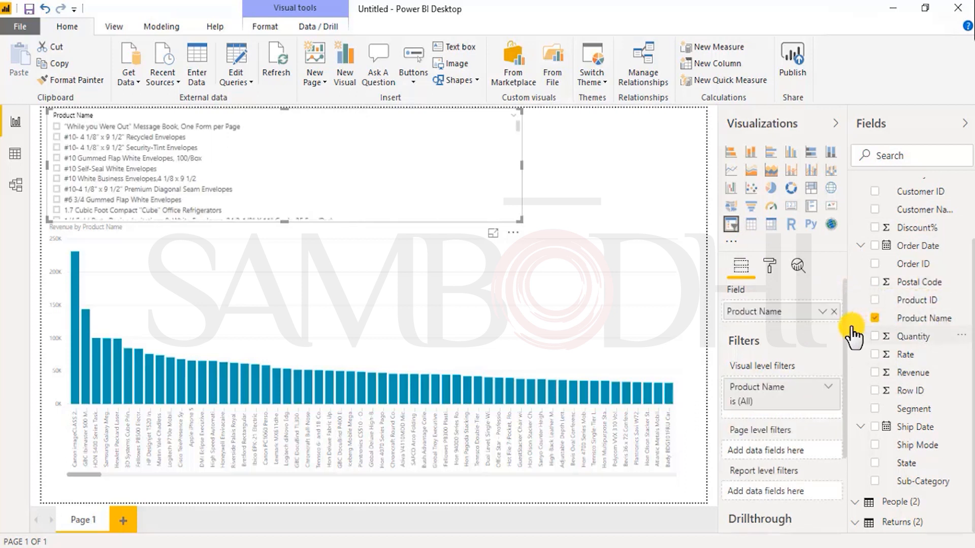
left_click_drag(520, 219, 226, 212)
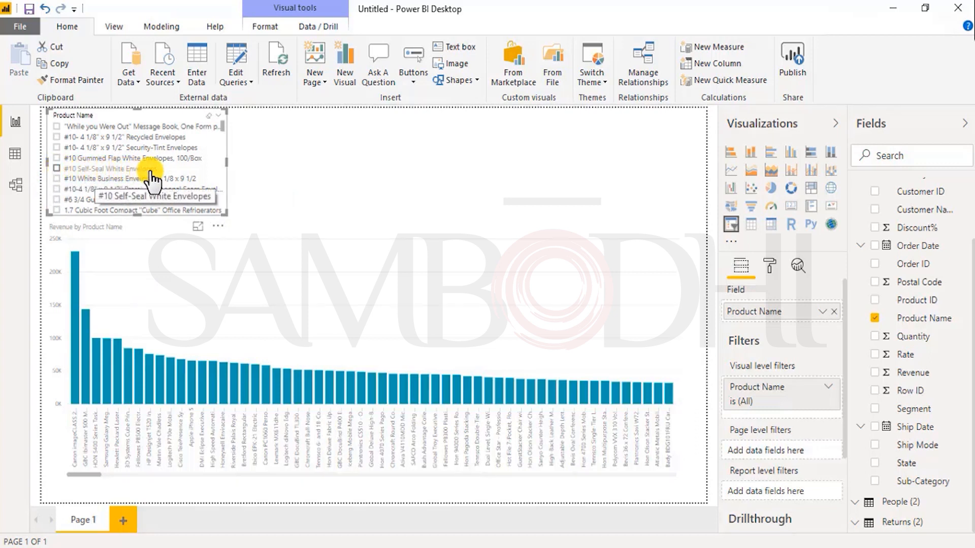
- Try filtering the chart to #10 Self-Seal White Envelopes, clear that selection, and narrow the Product Name slicer slightly
left_click(87, 170)
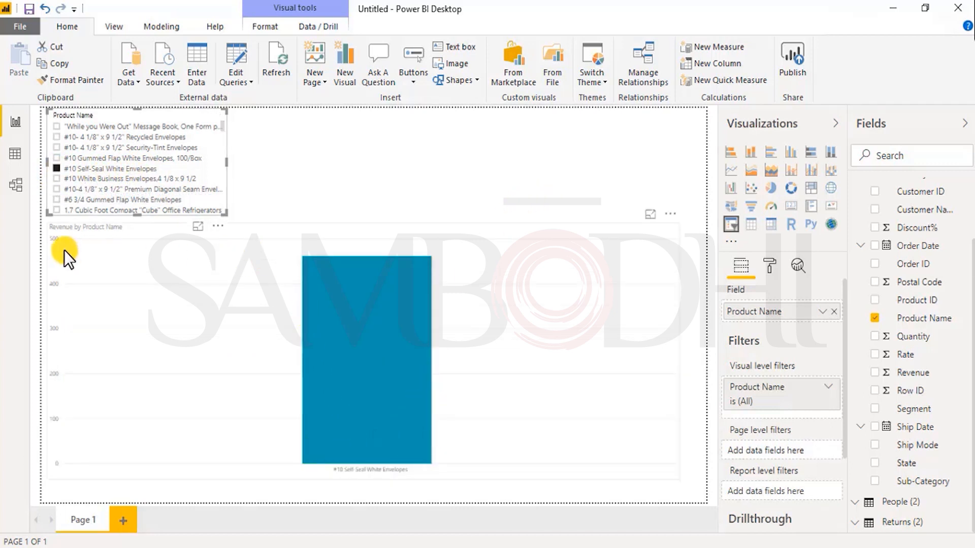
left_click(57, 168)
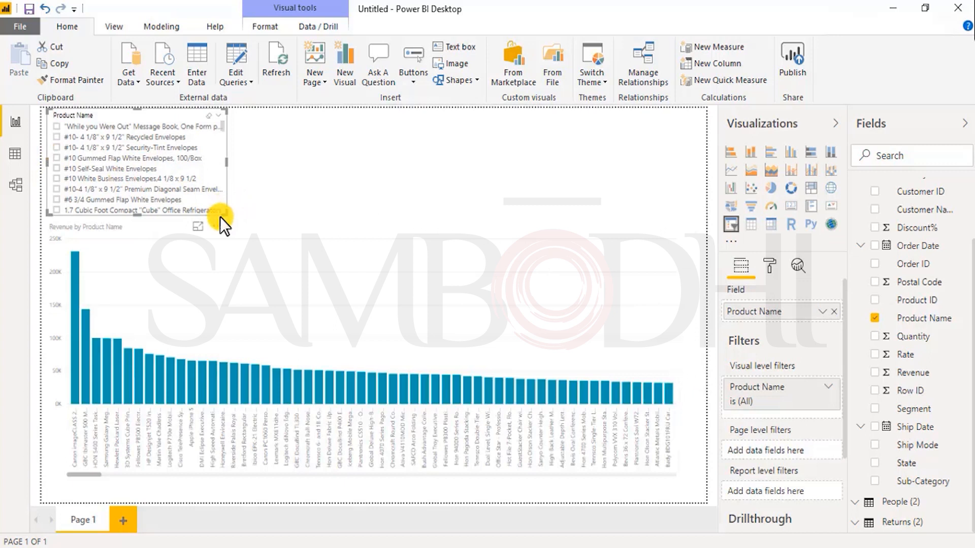
left_click_drag(226, 213, 221, 209)
left_click_drag(207, 210, 207, 210)
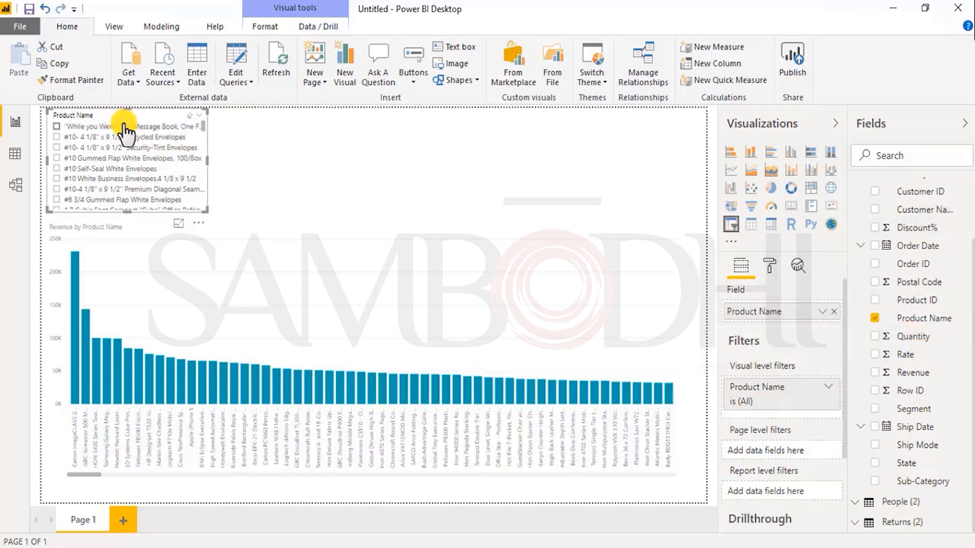
- Duplicate the Product Name slicer, place the copy beside the original, and change the copy's field to Customer Name
left_click(268, 154)
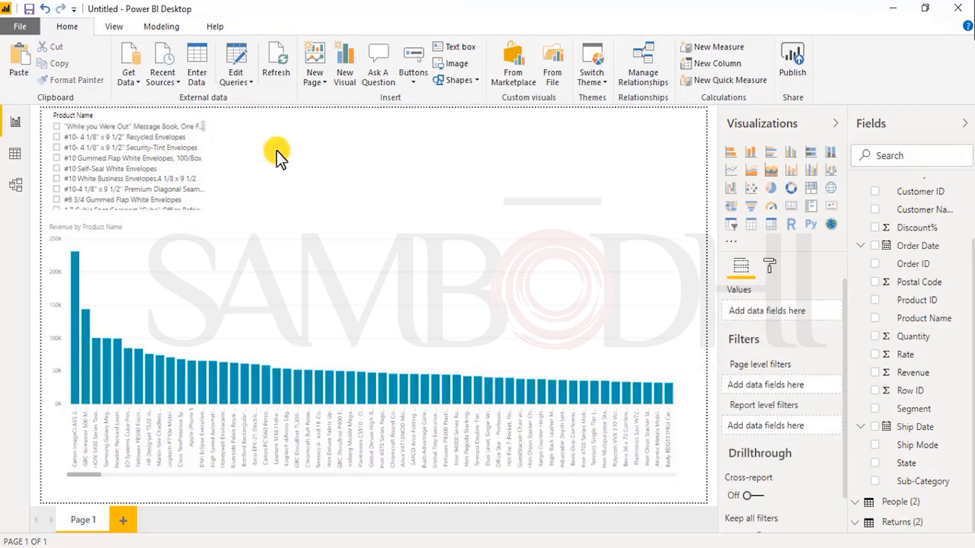
left_click(187, 146)
left_click_drag(111, 121, 265, 122)
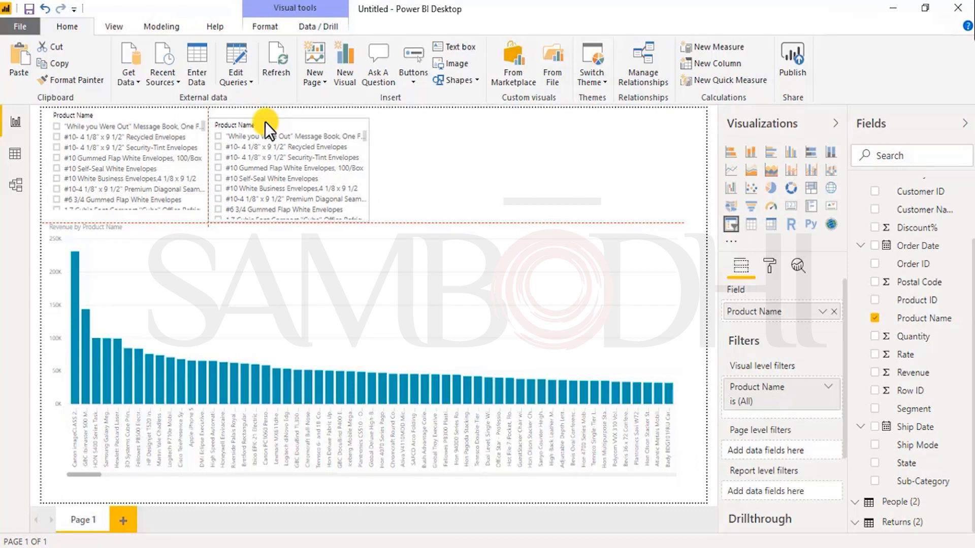
left_click_drag(265, 121, 271, 112)
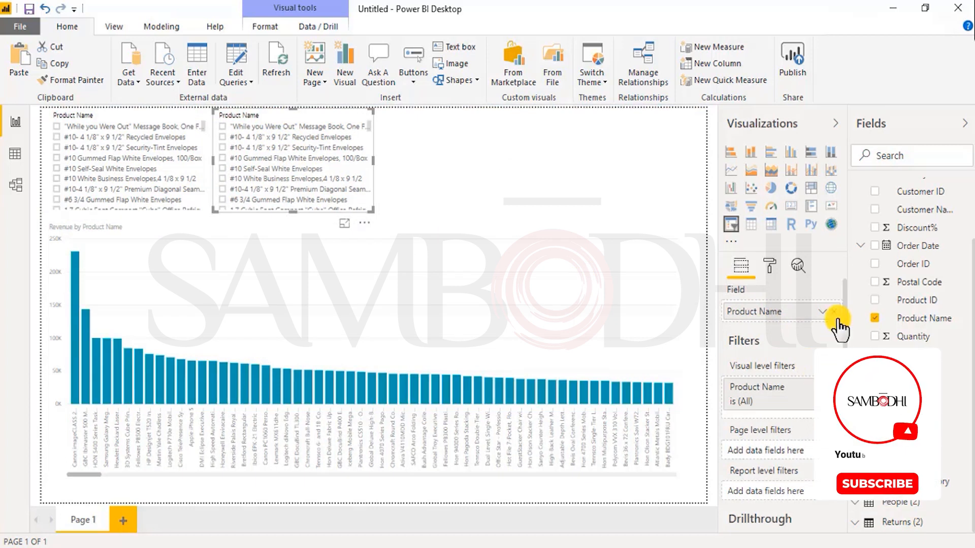
left_click_drag(913, 210, 810, 314)
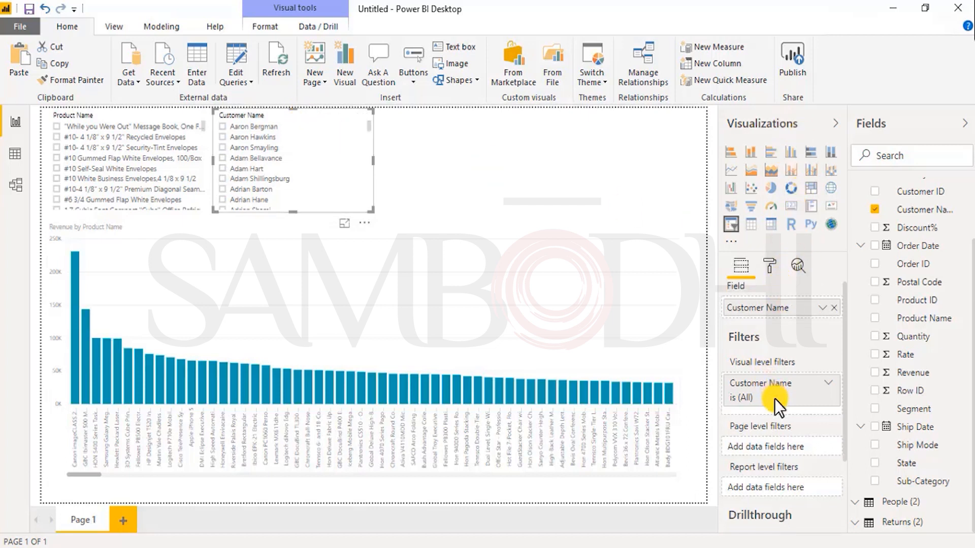
- Show the selection controls in the Customer Name slicer's format settings
scroll(774, 398, "down", 3)
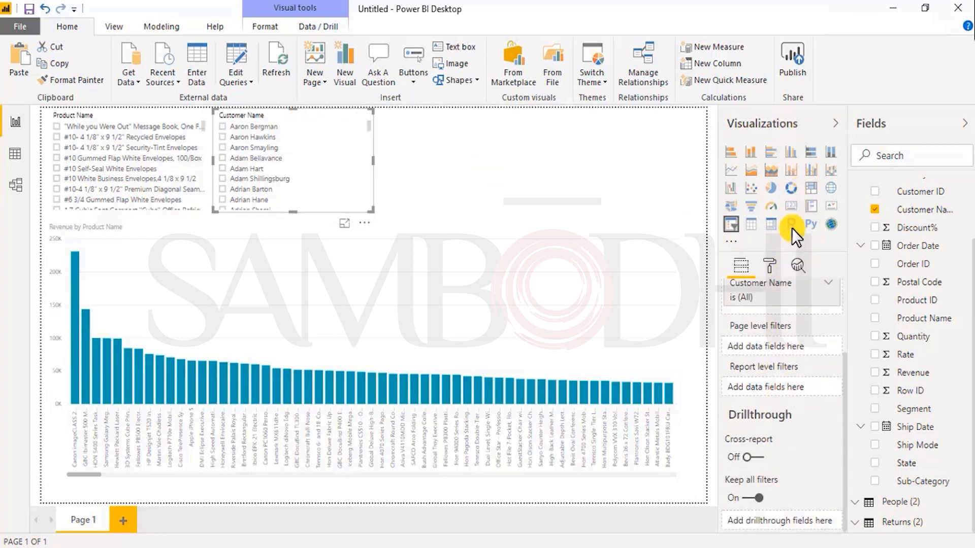
left_click(768, 266)
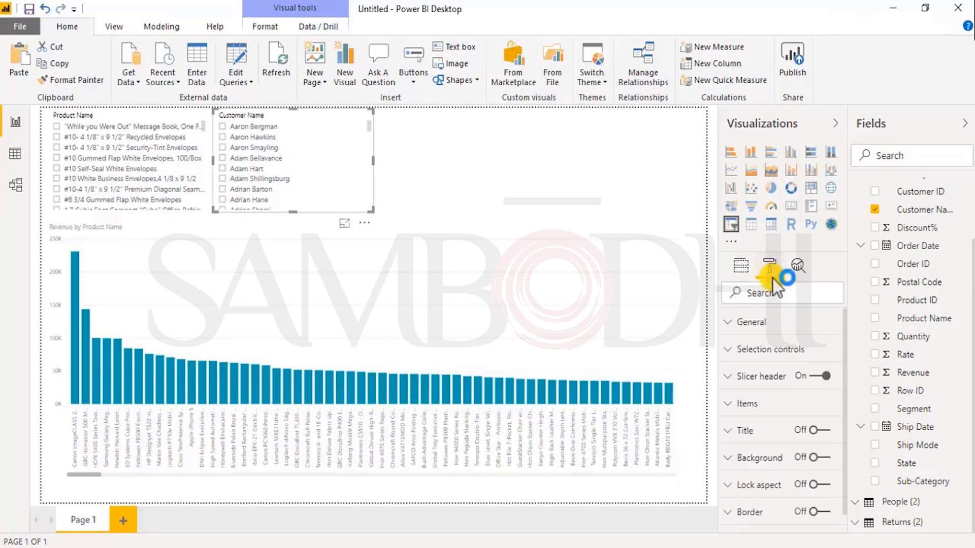
left_click(755, 351)
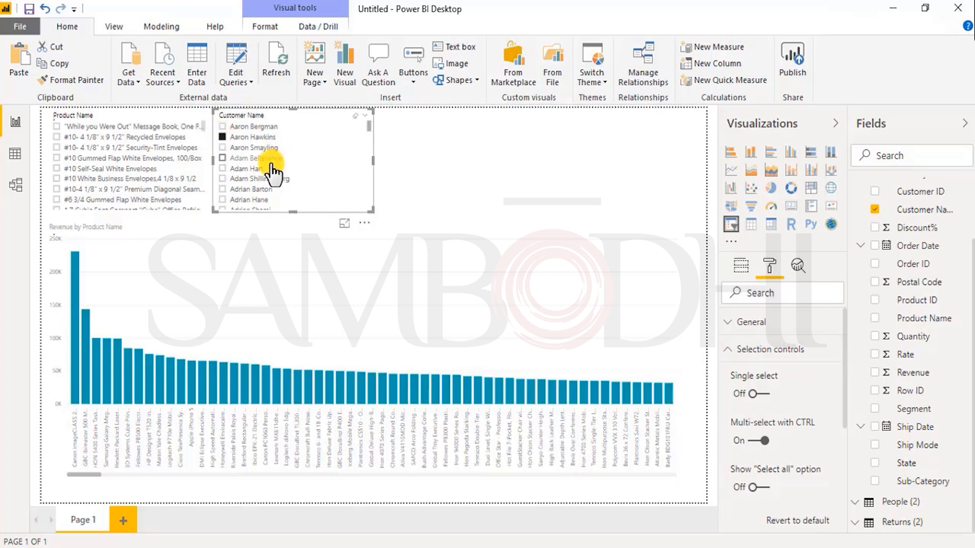
- Filter the chart by the second through sixth listed customers together, using multiple selection in the Customer Name slicer
left_click(223, 137)
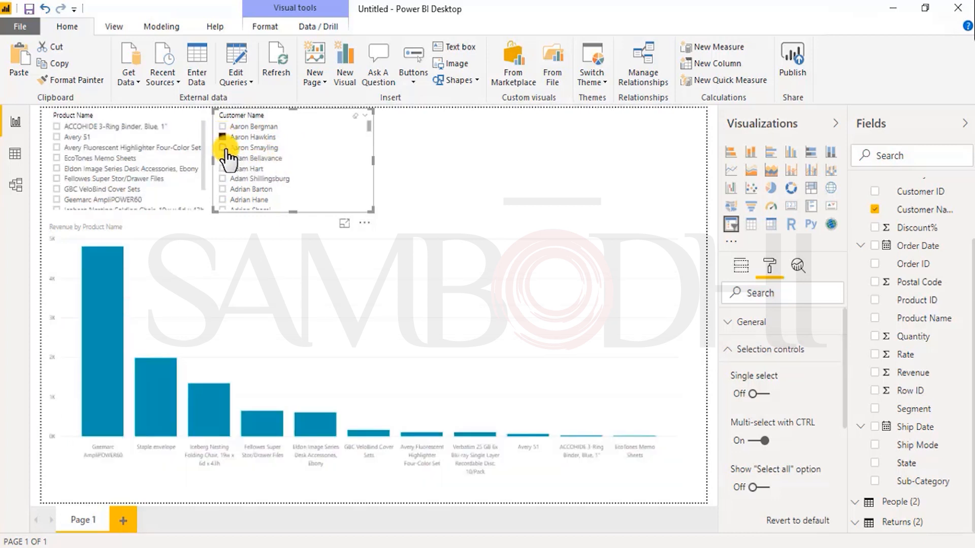
left_click(222, 148, "ctrl")
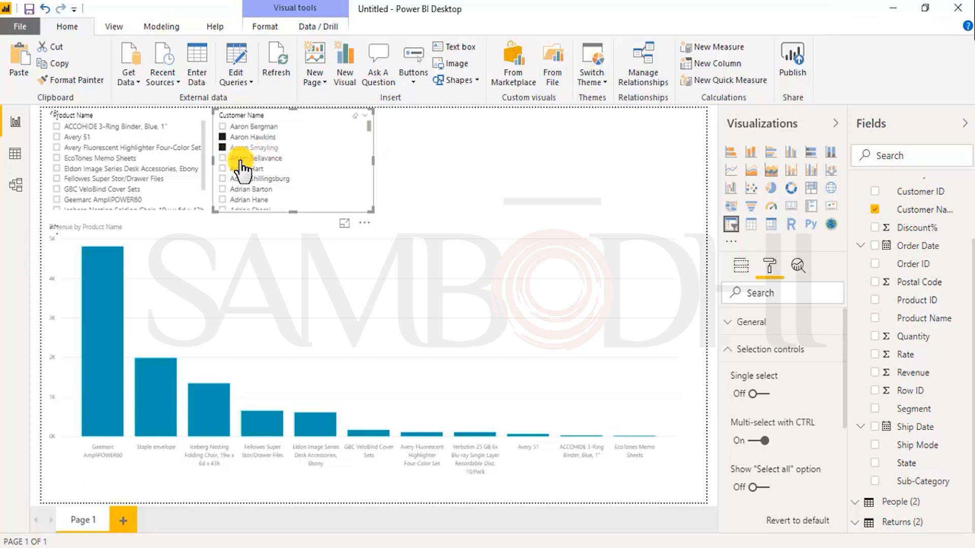
left_click(223, 159, "ctrl")
left_click(223, 169, "ctrl")
left_click(223, 178, "ctrl")
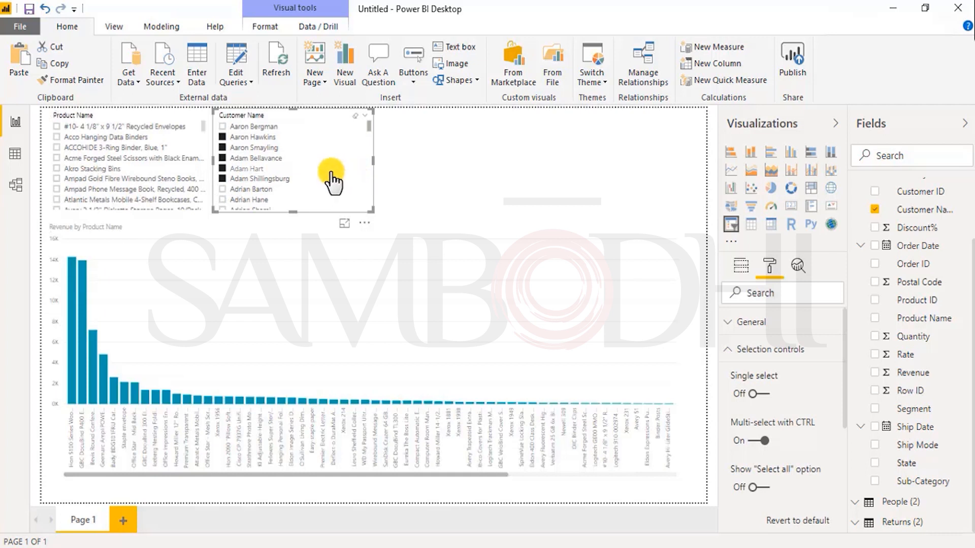
left_click(443, 166)
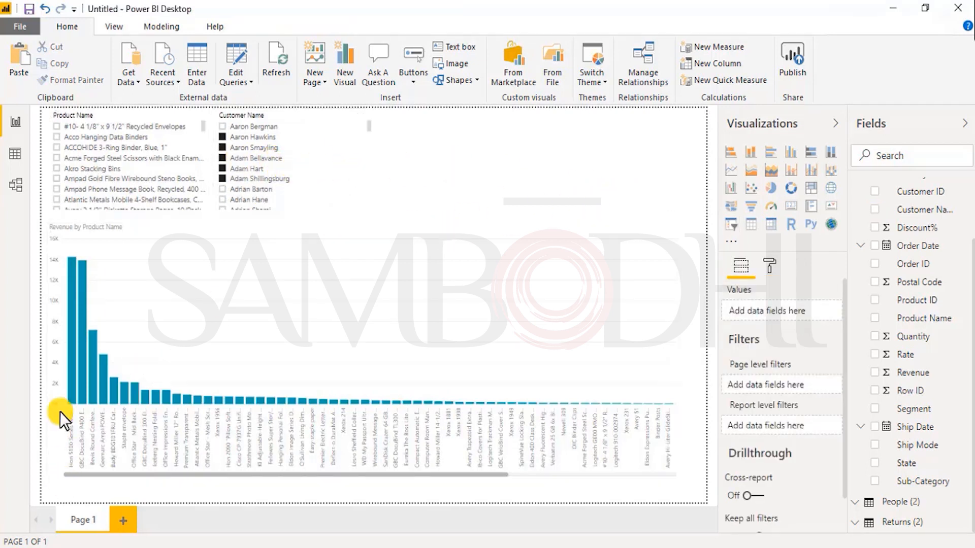
- Switch the Customer Name slicer between single customers, ending with only the first listed customer selected
left_click(222, 137)
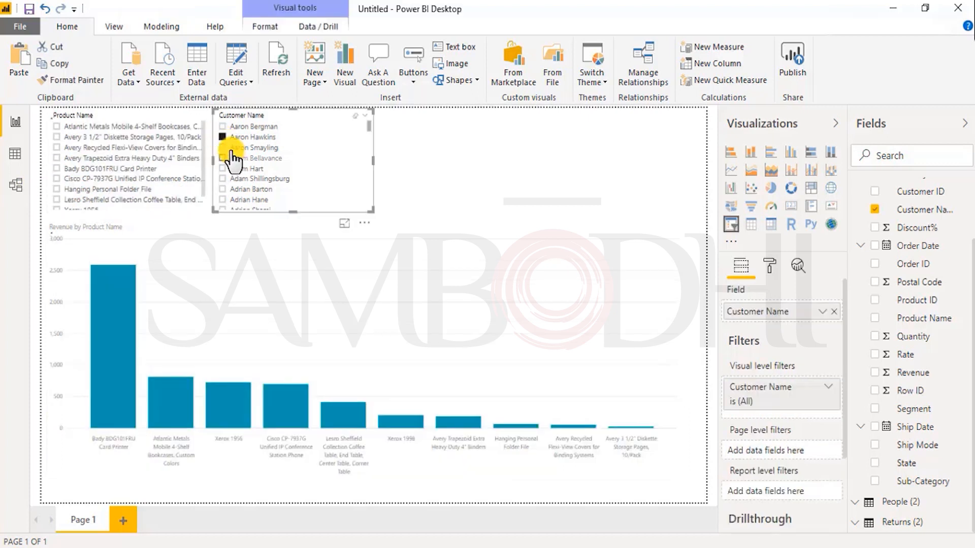
left_click(224, 148)
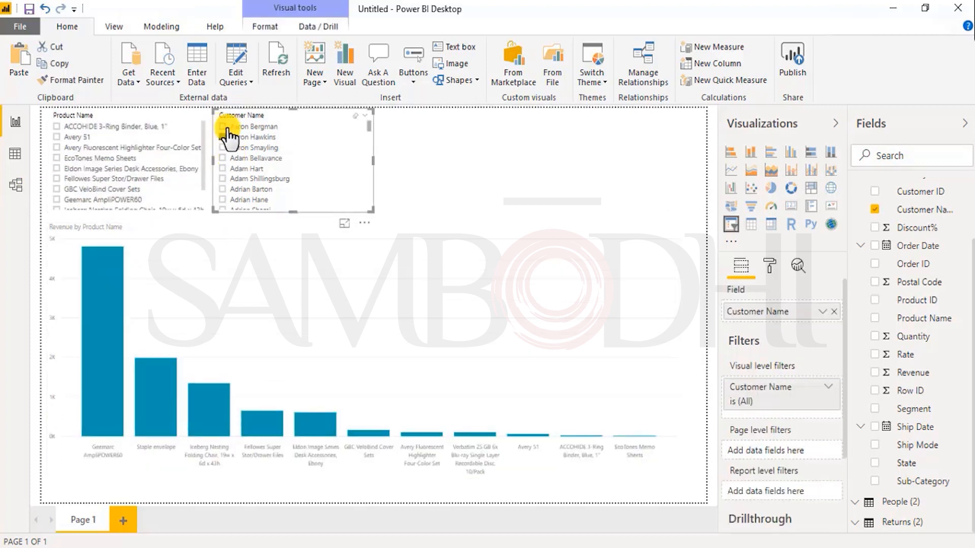
left_click(222, 127)
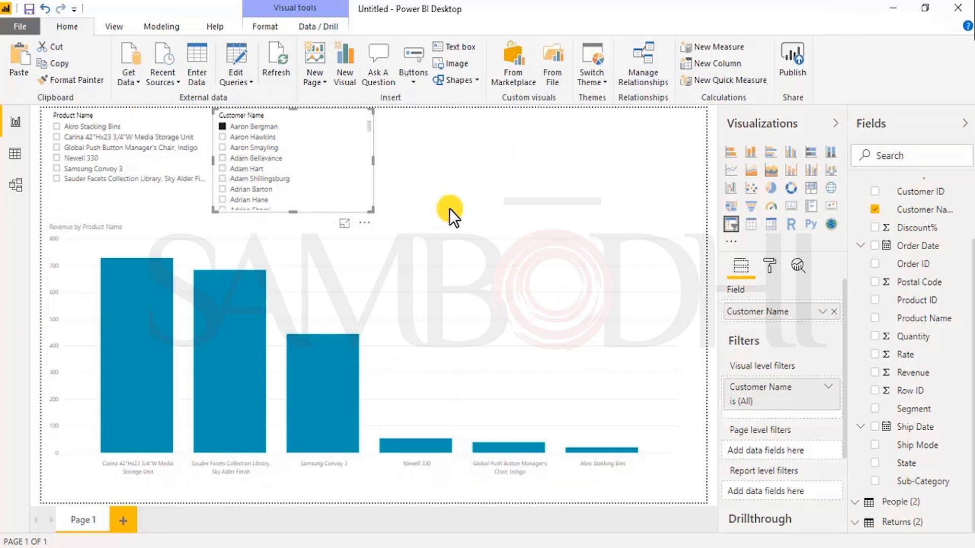
left_click(455, 187)
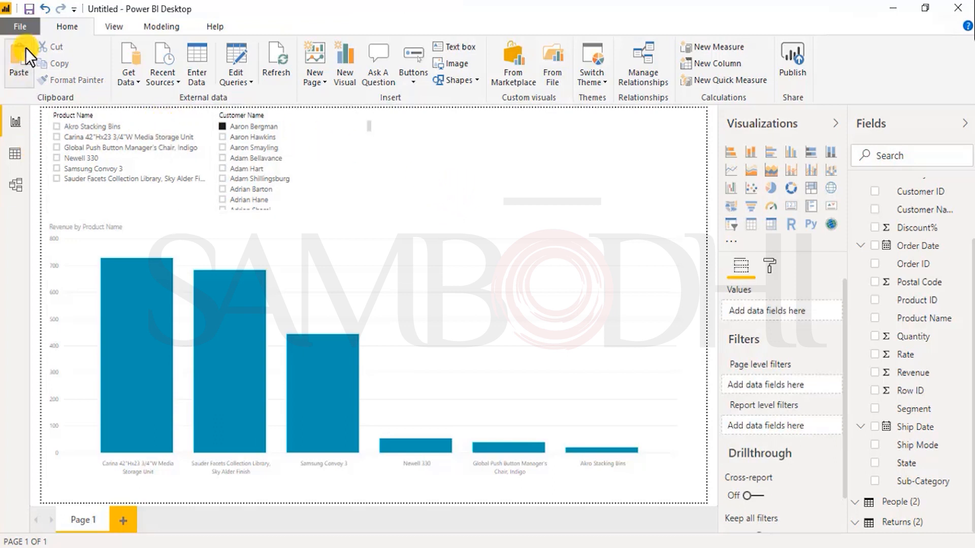
left_click(21, 26)
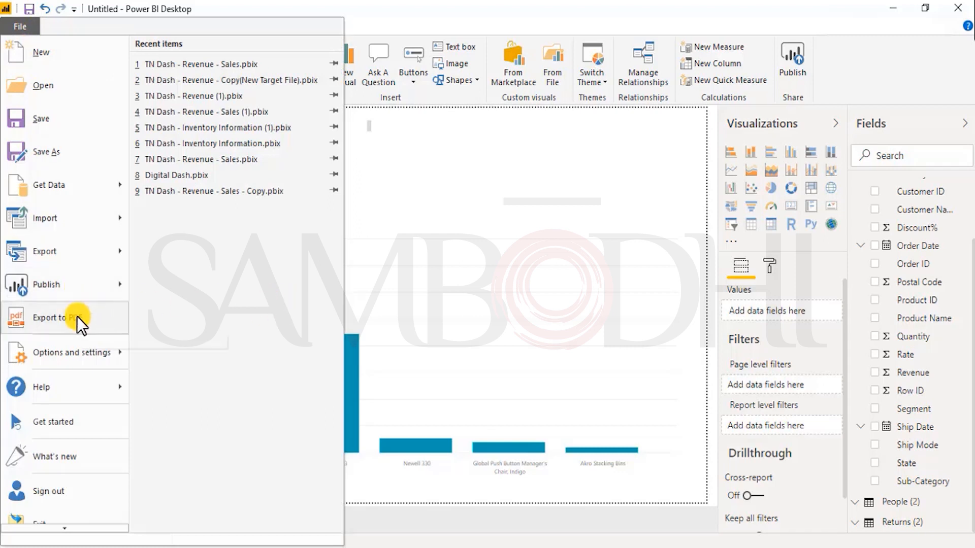
left_click(680, 162)
left_click(709, 115)
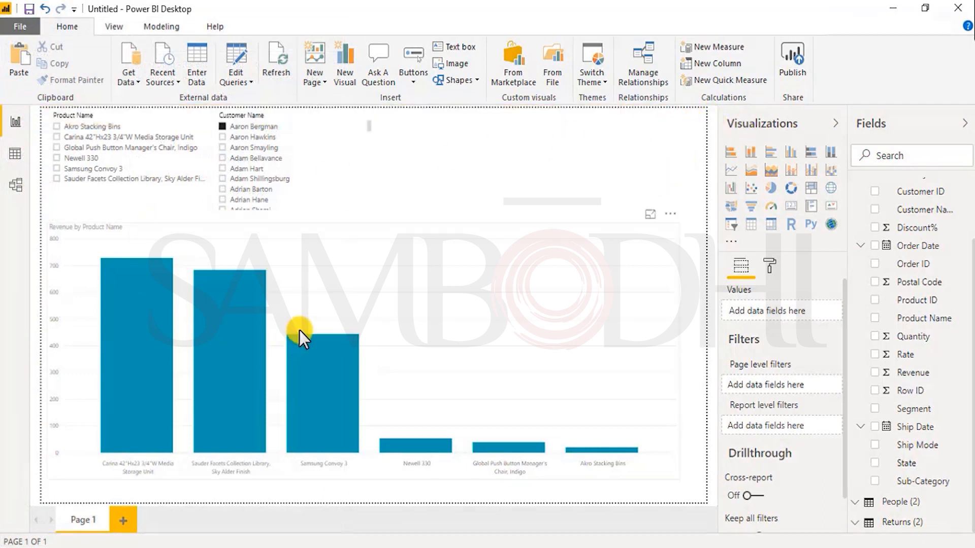
- Rename the report page Page 1 as Super Store
double_click(90, 523)
type("S")
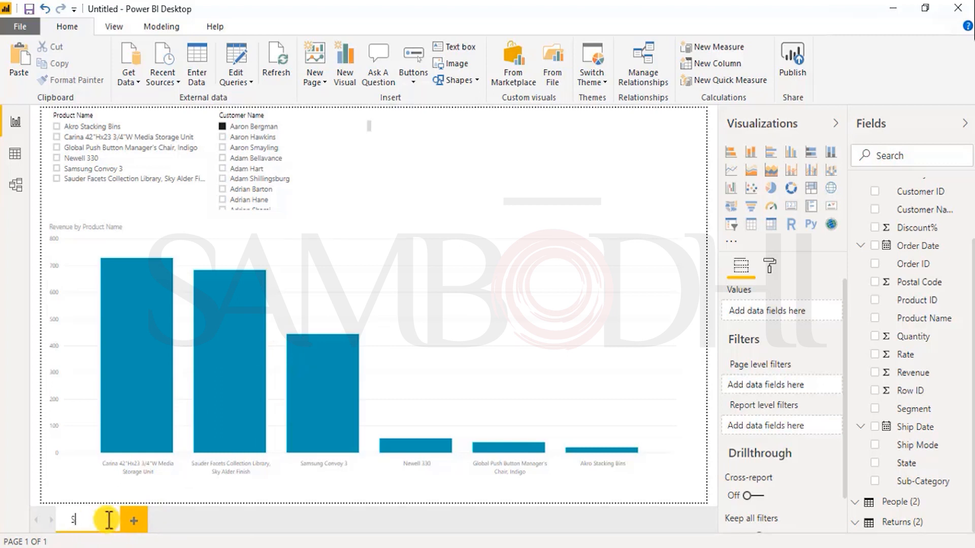
type("peuper Store")
left_click(177, 524)
- Add two blank report pages after Super Store and try to rename the first of them
left_click(150, 520)
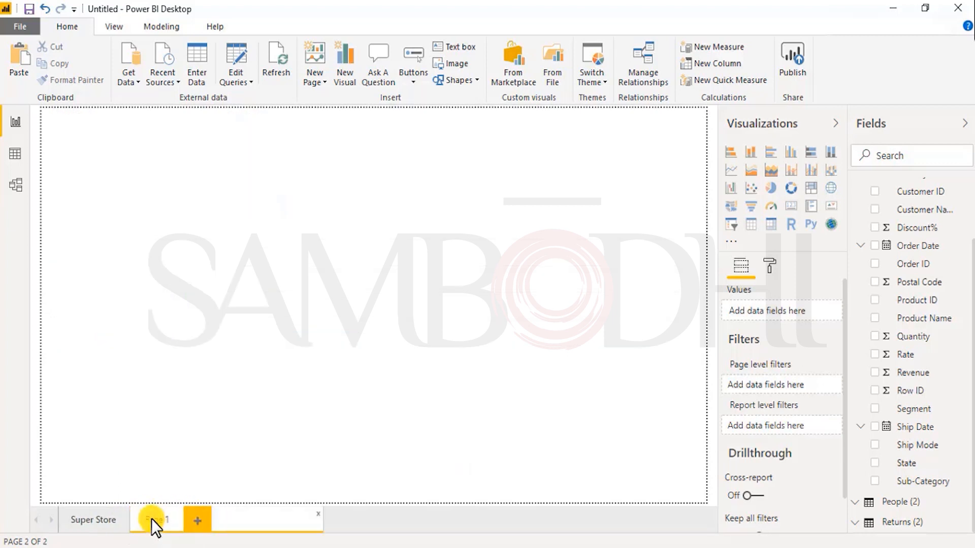
double_click(161, 519)
type("C")
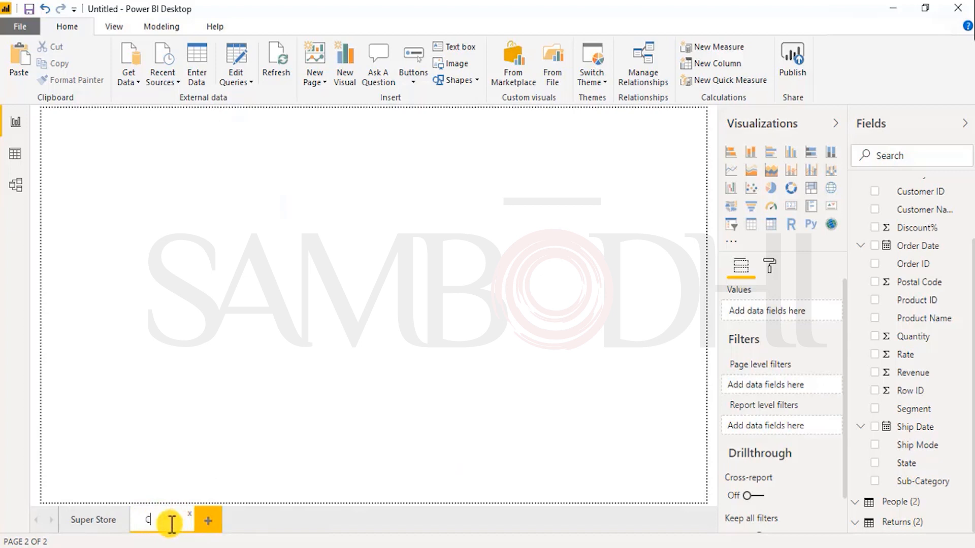
type("Re")
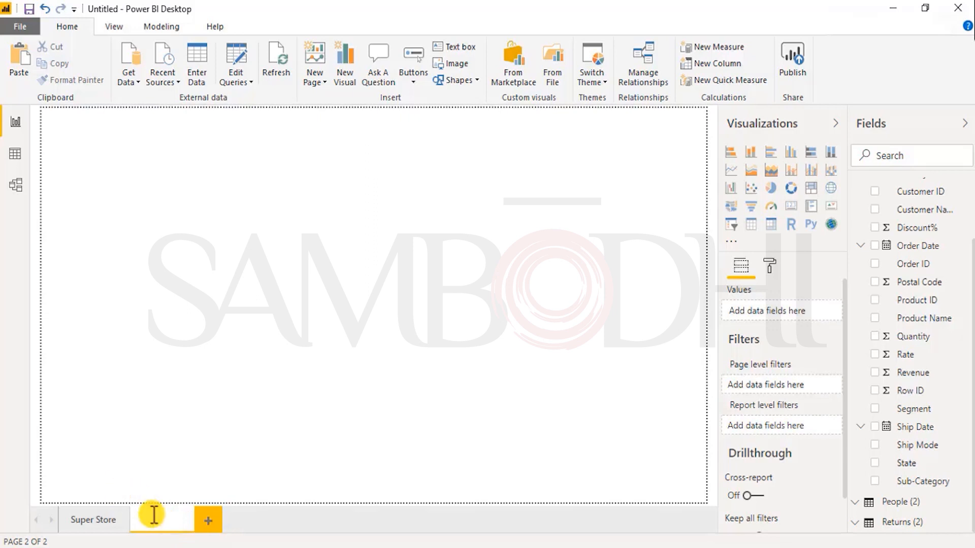
left_click(195, 515)
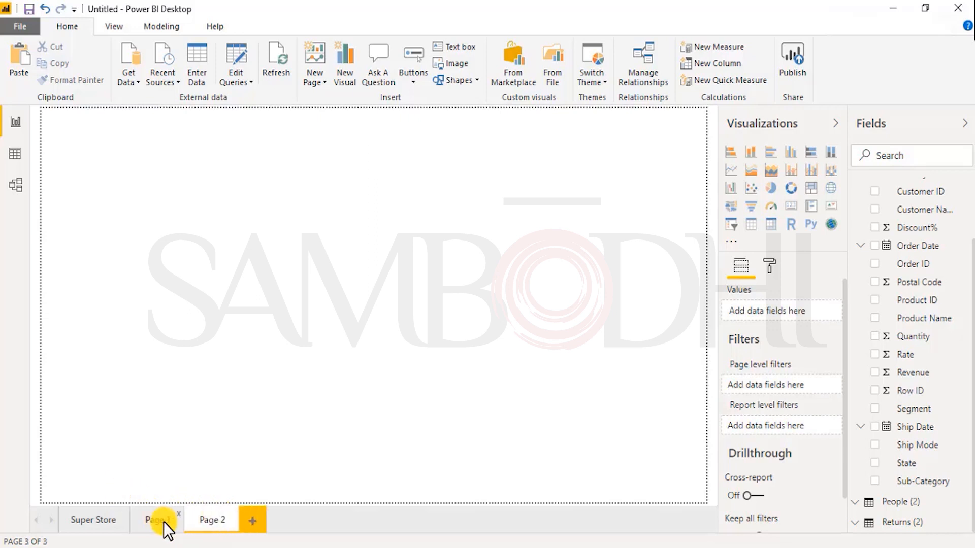
- Delete both blank report pages so that only the Super Store page is kept
left_click(179, 512)
left_click(560, 314)
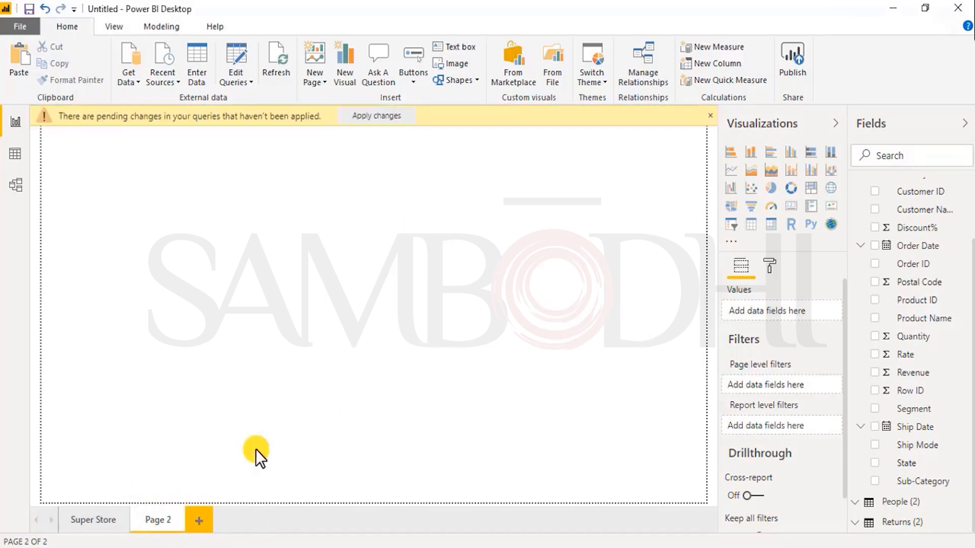
left_click(173, 514)
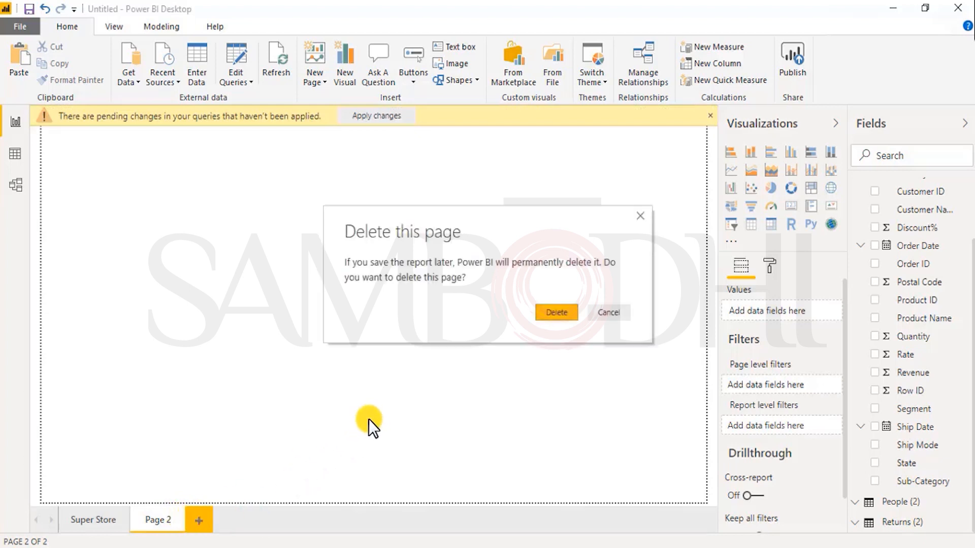
left_click(561, 316)
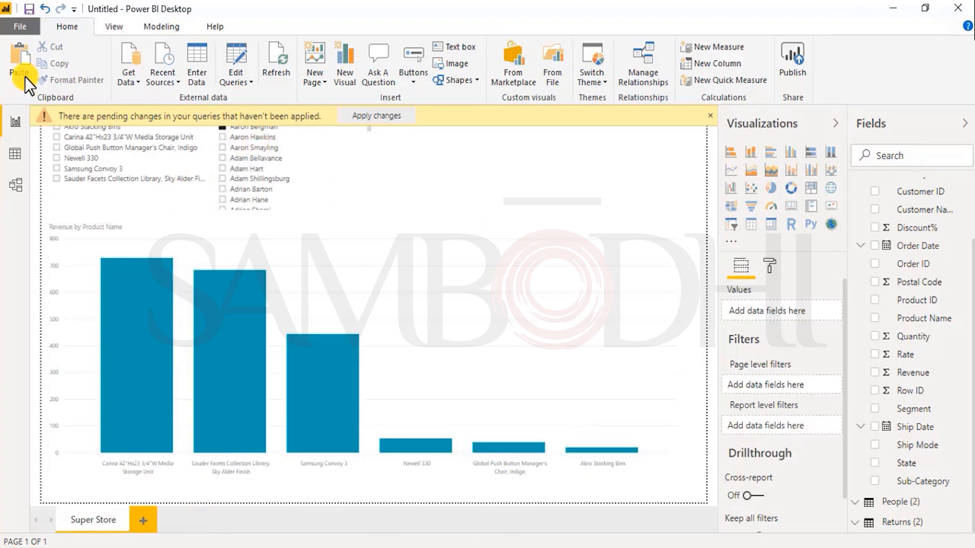
- Export the report to PDF and dismiss the pending query changes notice
left_click(16, 30)
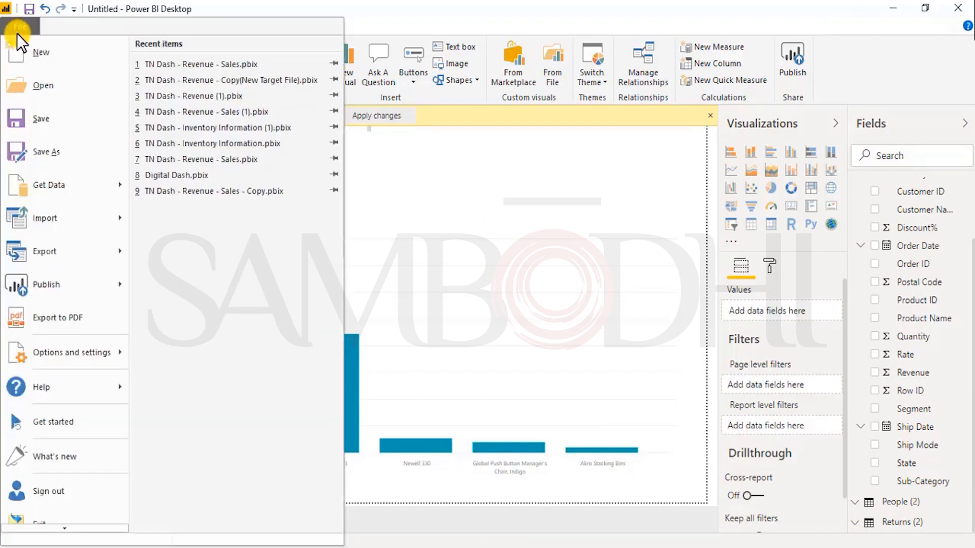
left_click(643, 178)
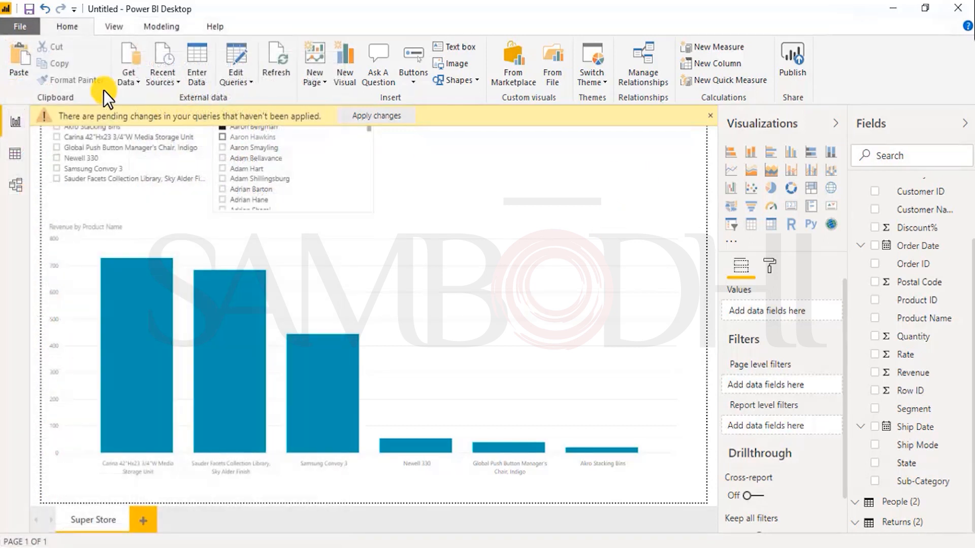
left_click(17, 27)
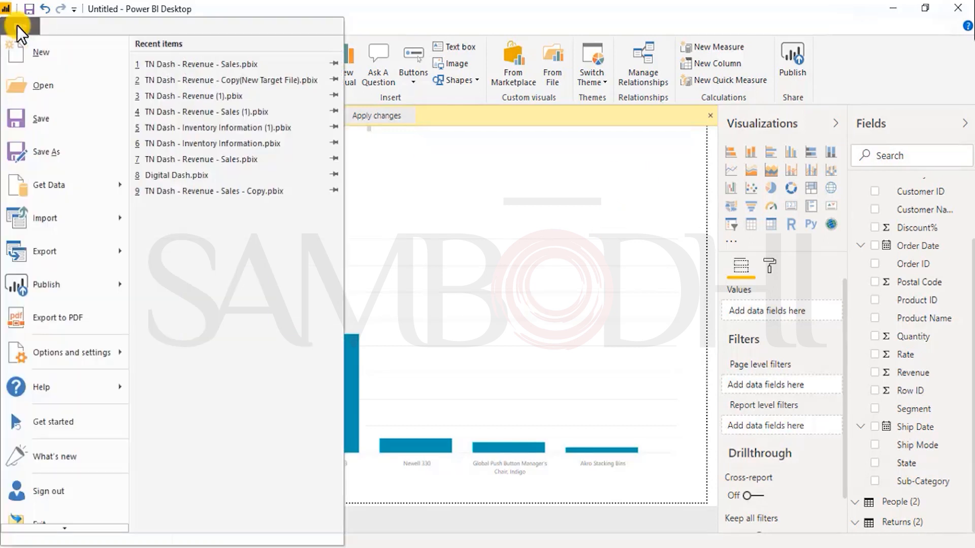
left_click(41, 315)
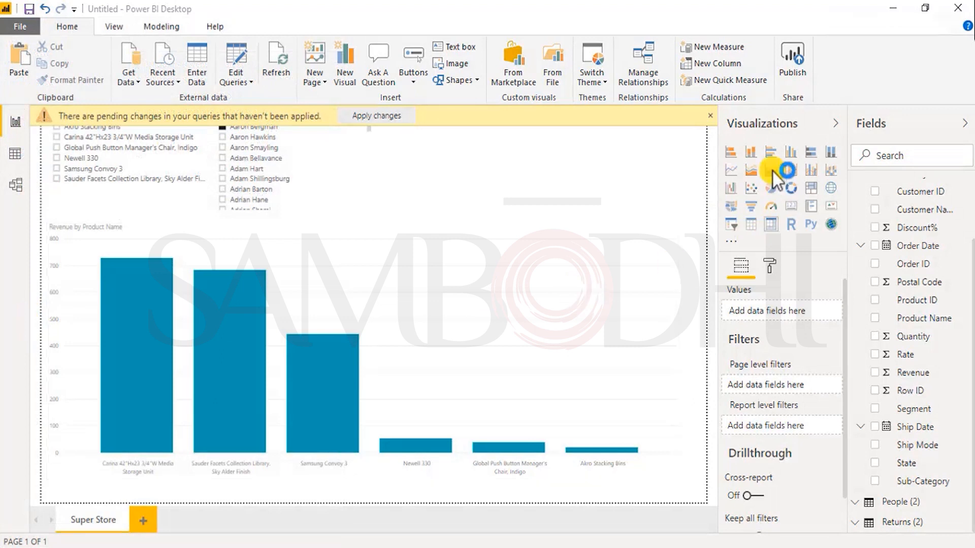
left_click(709, 115)
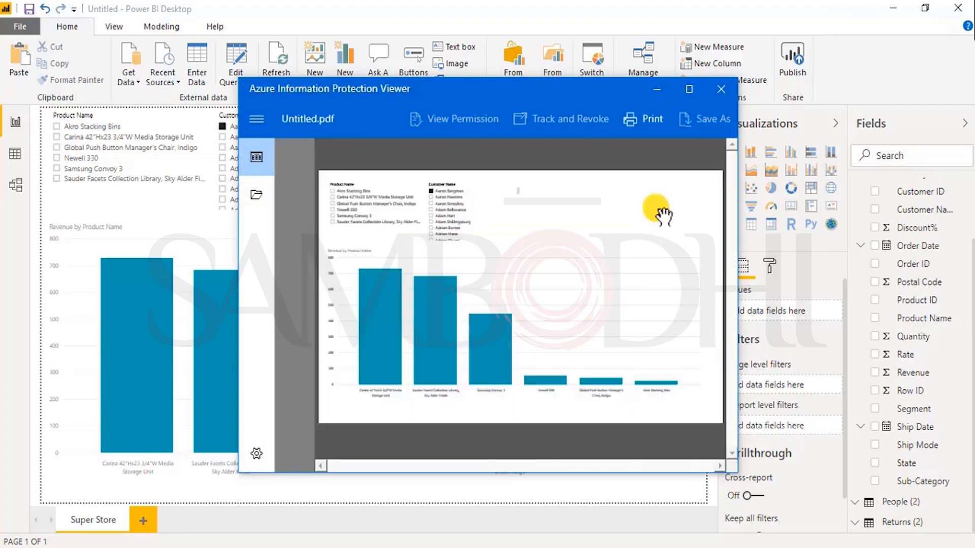
- Examine the exported Untitled.pdf in the maximized Azure Information Protection Viewer
left_click(689, 89)
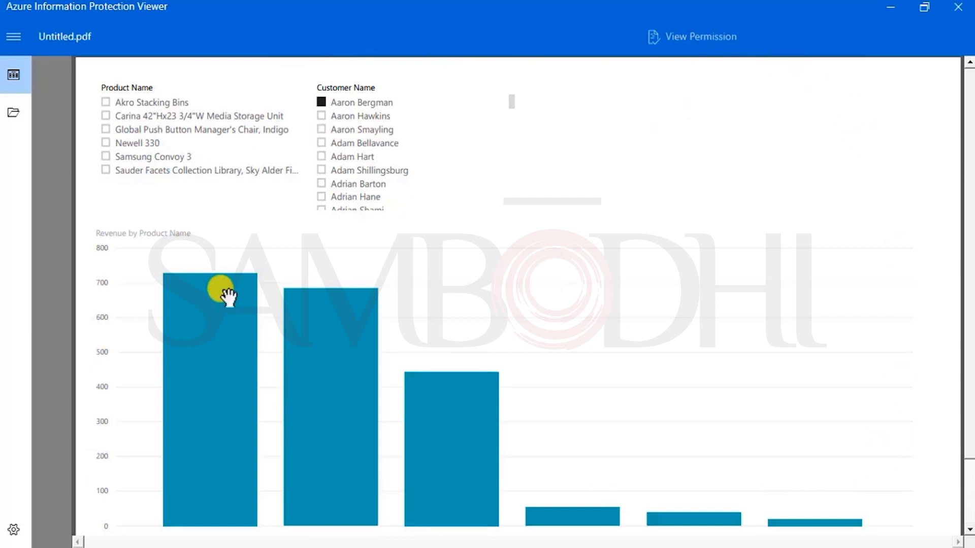
scroll(447, 428, "down", 2)
scroll(453, 433, "up", 2)
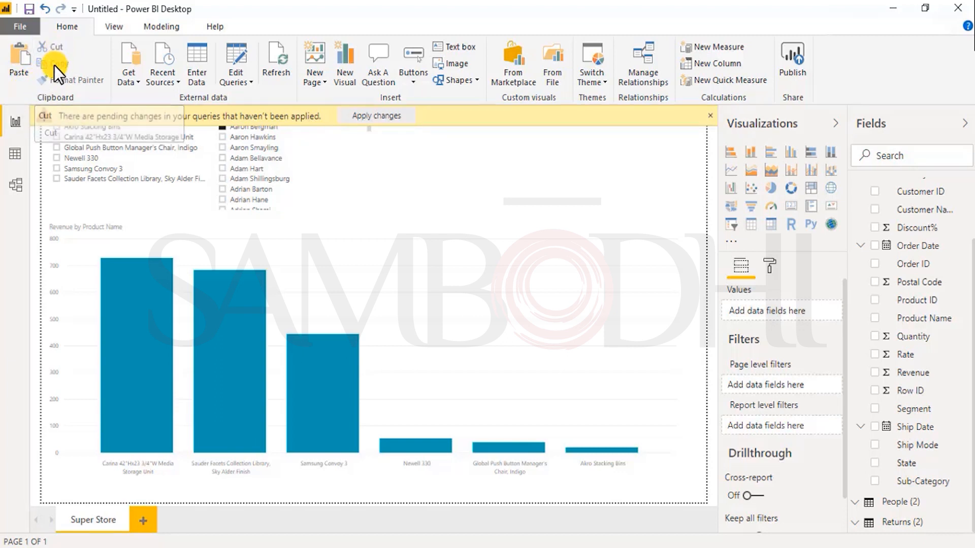
- Try to copy the column chart's formatting onto the Customer Name slicer with Format Painter
left_click(181, 271)
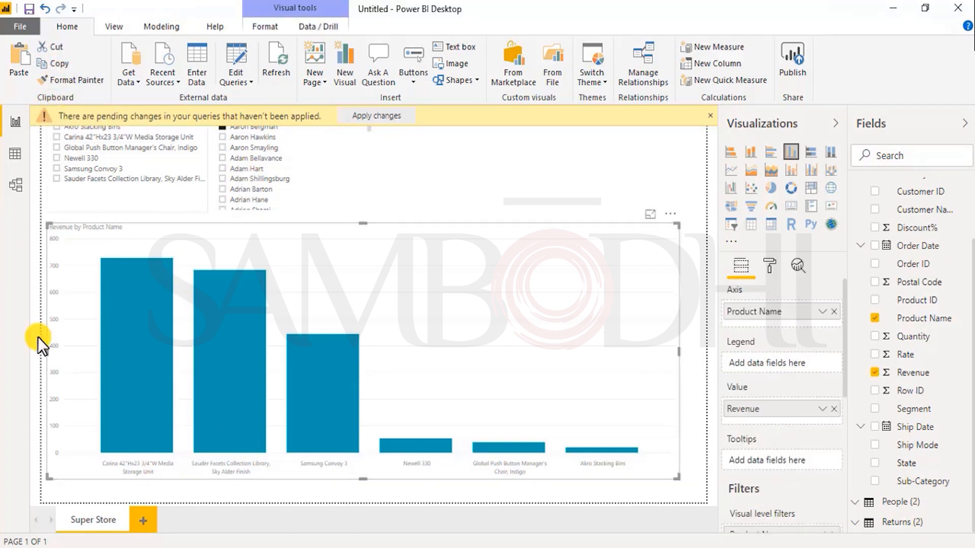
left_click(68, 81)
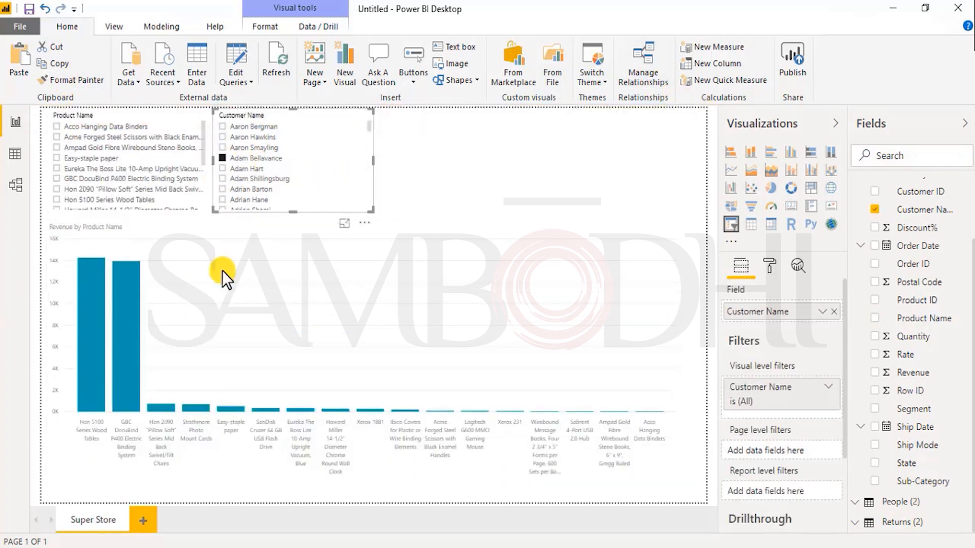
left_click(139, 228)
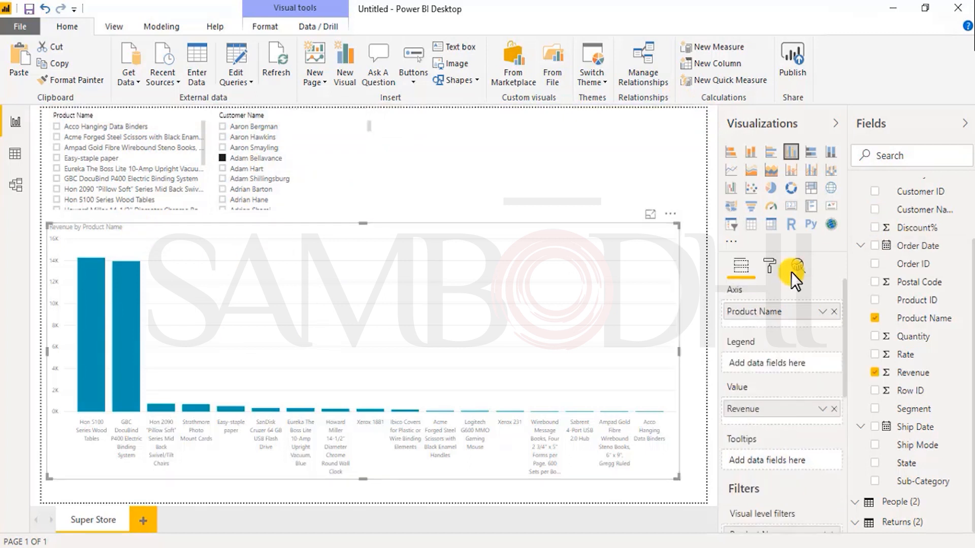
- Turn on the Customer Name slicer's background and set its color to light gray
left_click(768, 271)
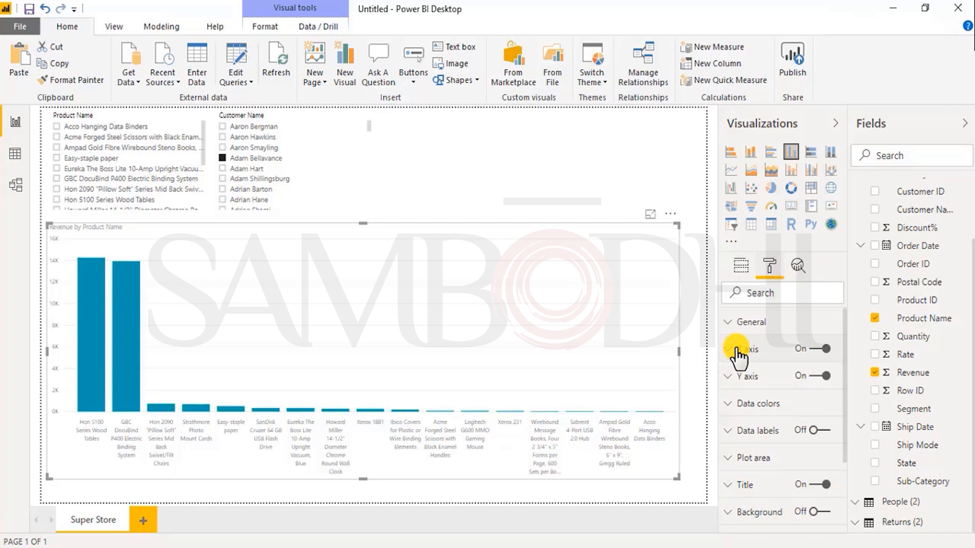
left_click(255, 122)
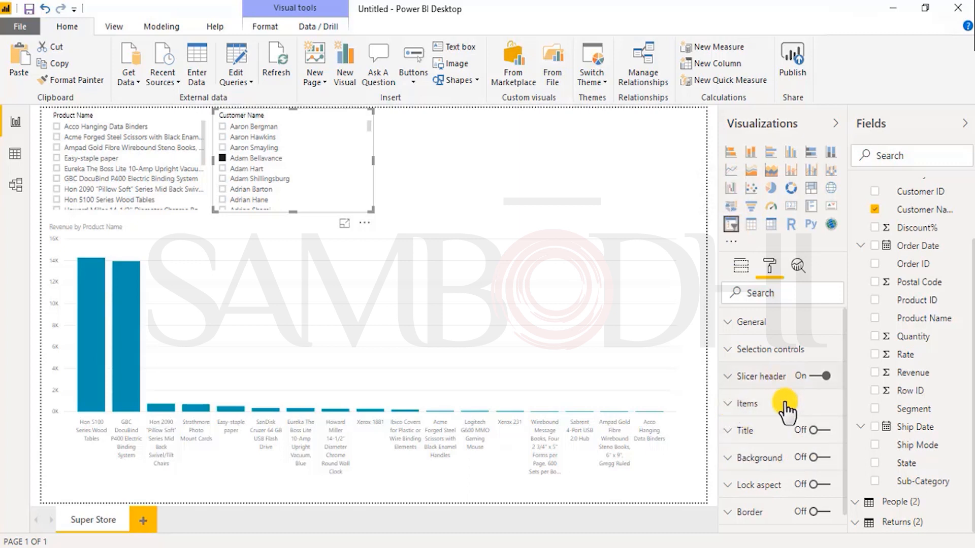
left_click(731, 458)
scroll(760, 476, "down", 3)
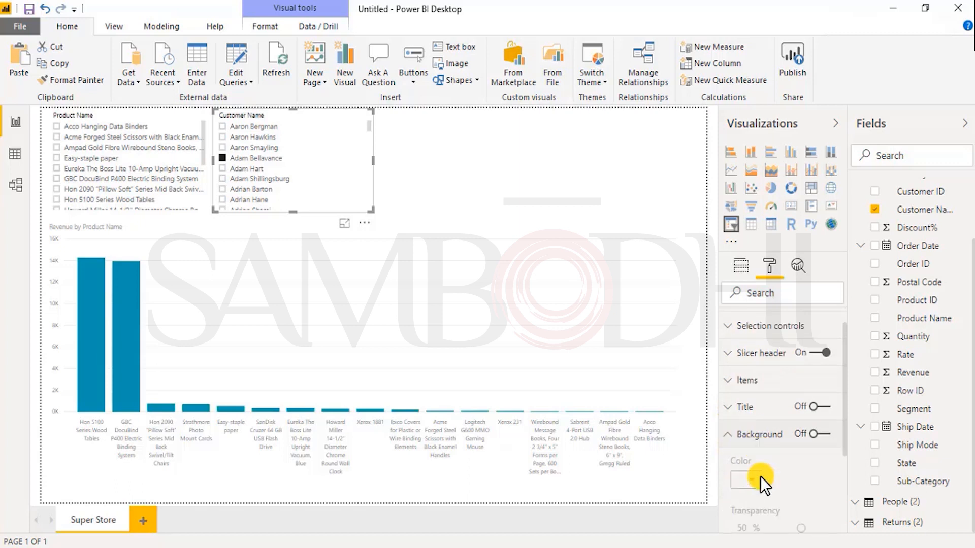
scroll(766, 368, "up", 3)
left_click(819, 458)
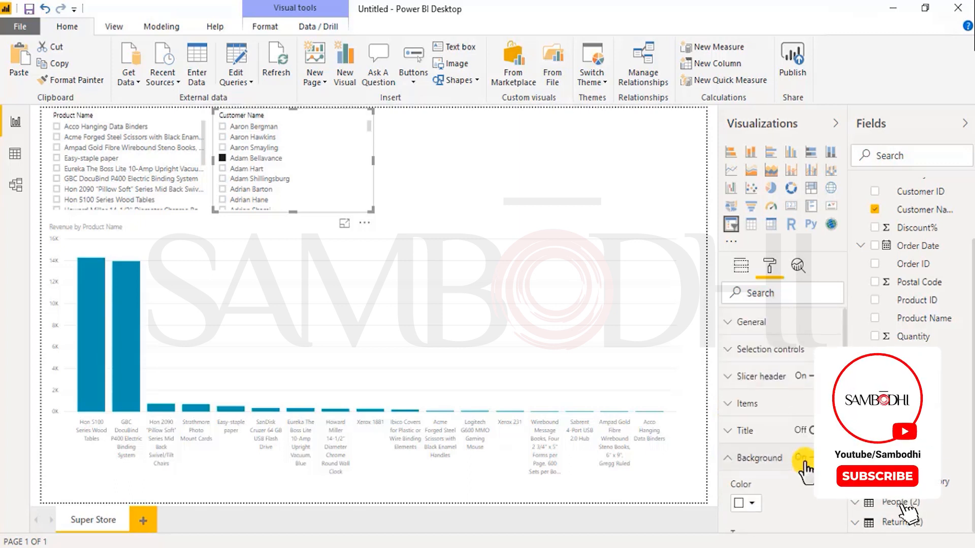
left_click(745, 503)
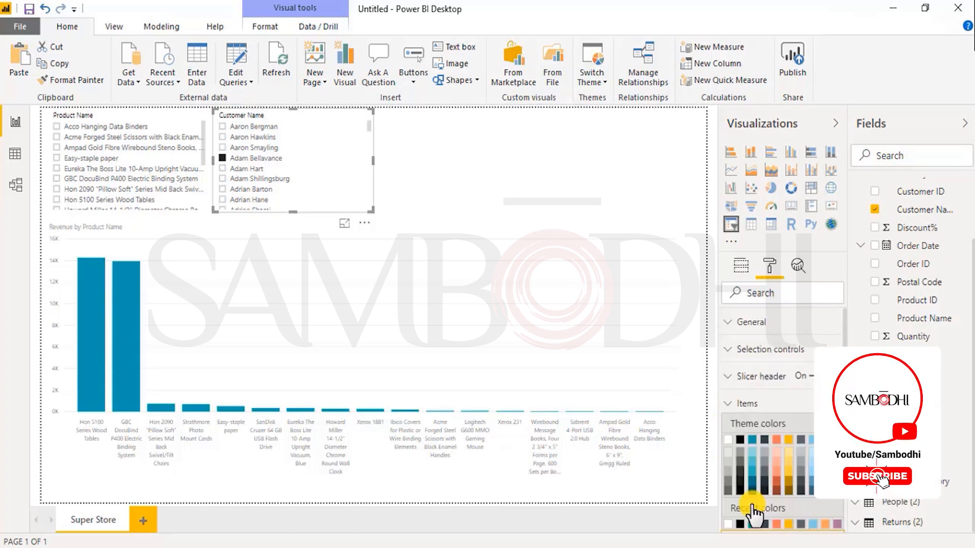
left_click(728, 458)
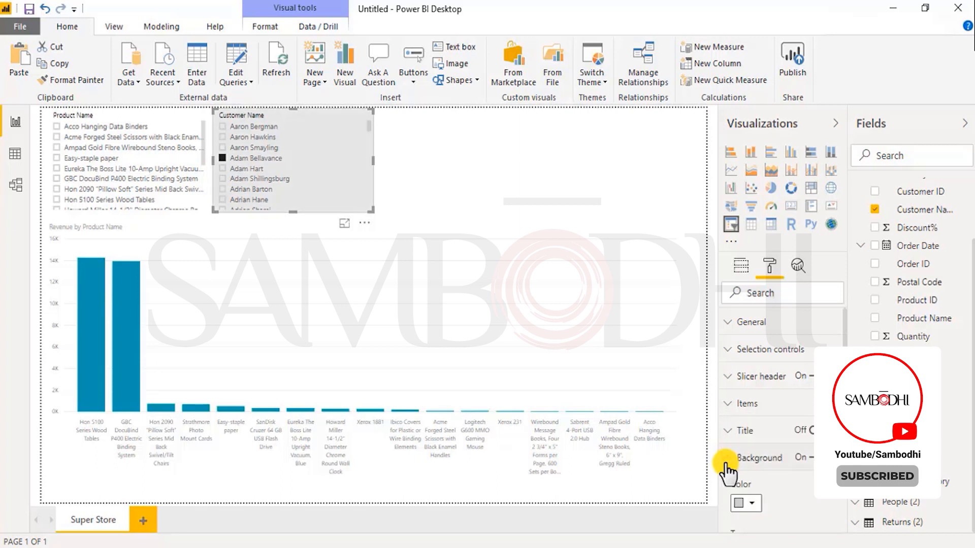
left_click(522, 151)
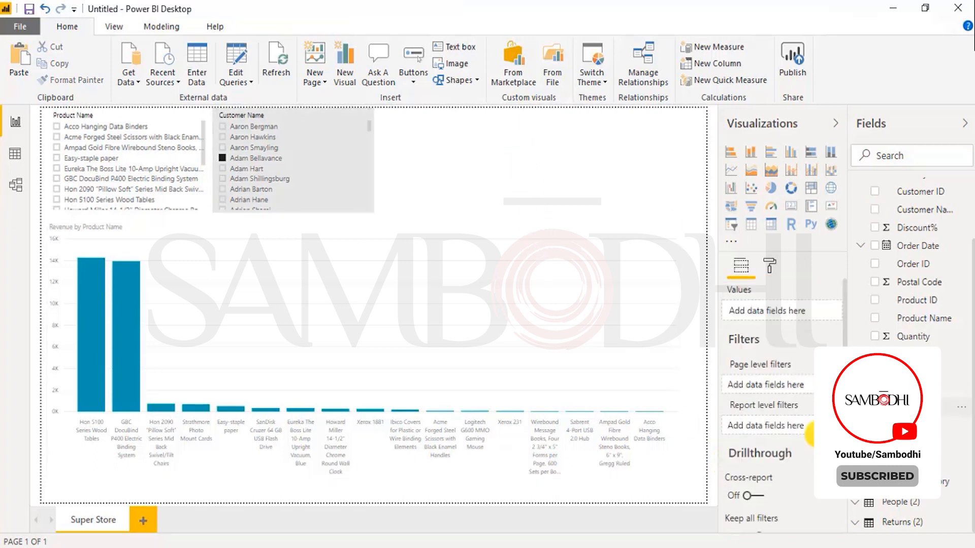
- Filter by the first listed customer and copy the Customer Name slicer's formatting onto the Product Name slicer with Format Painter
left_click(775, 265)
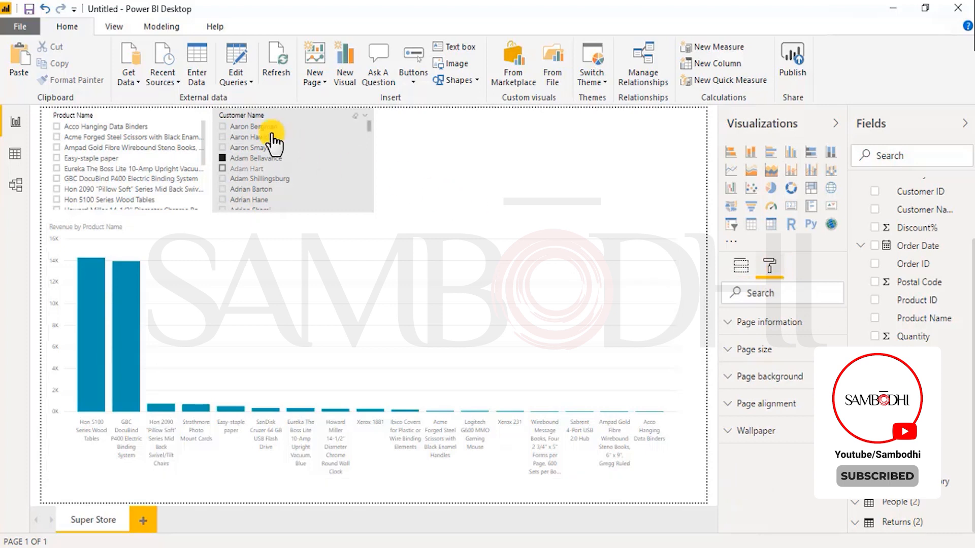
left_click(287, 119)
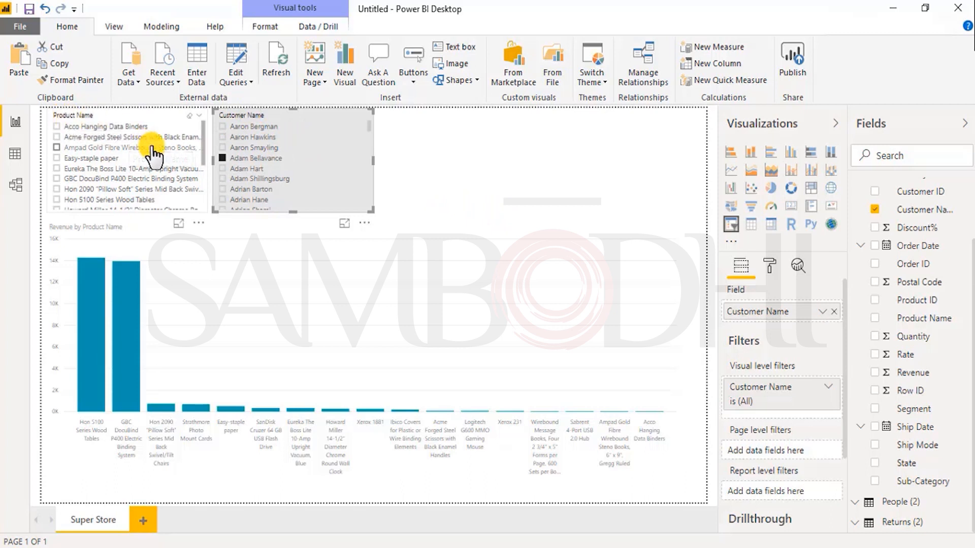
left_click(279, 126)
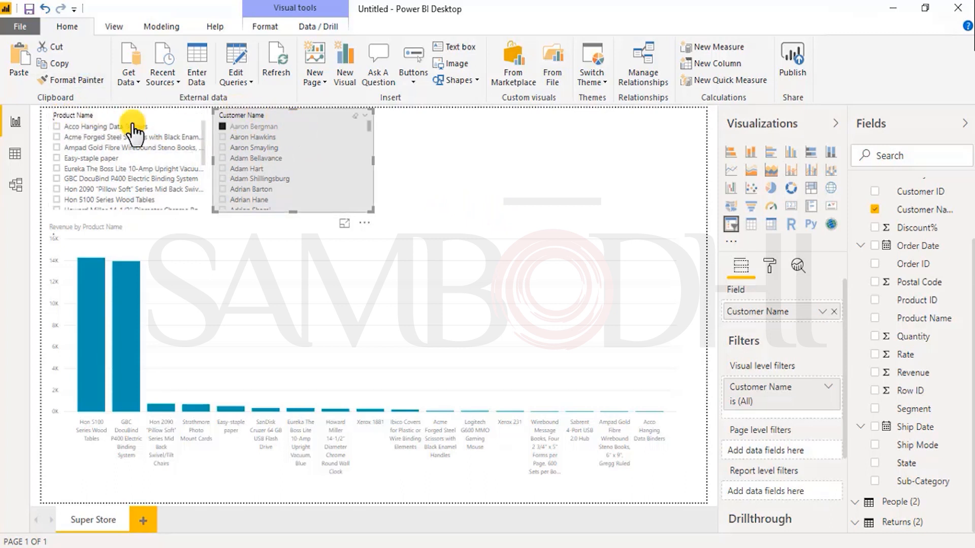
left_click(80, 81)
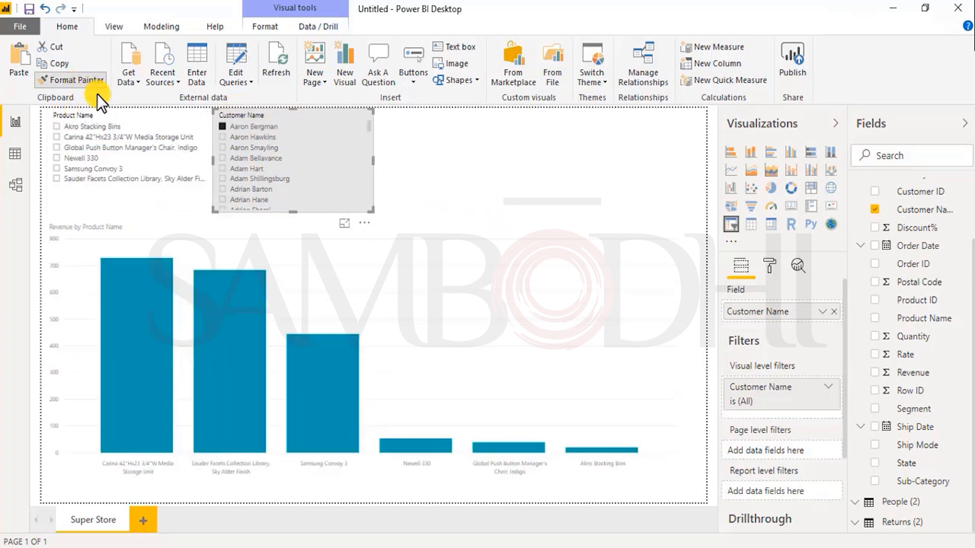
left_click(117, 120)
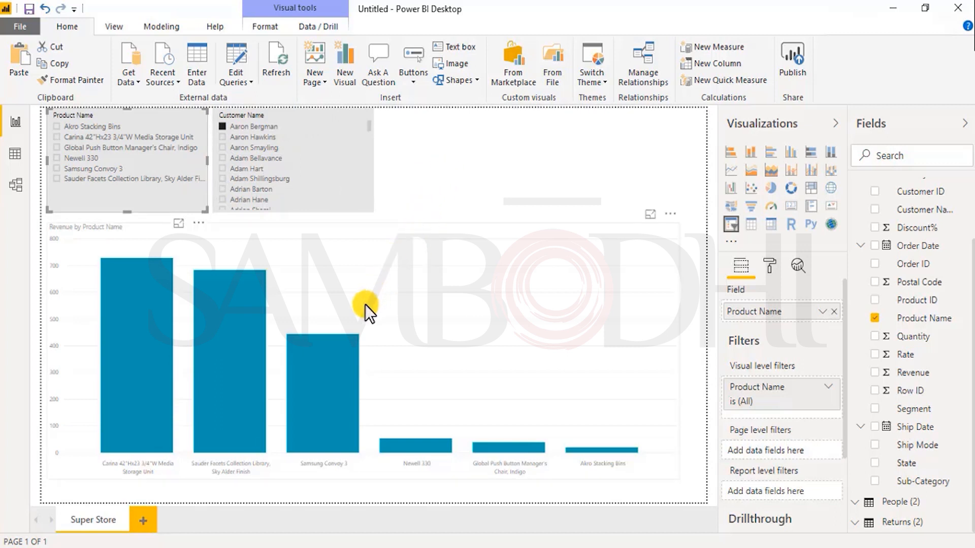
left_click(137, 80)
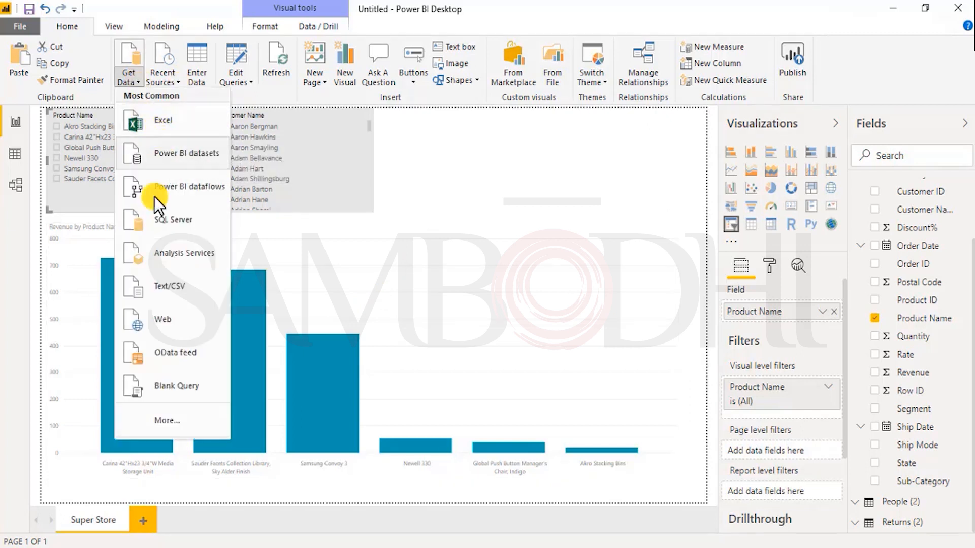
left_click(176, 83)
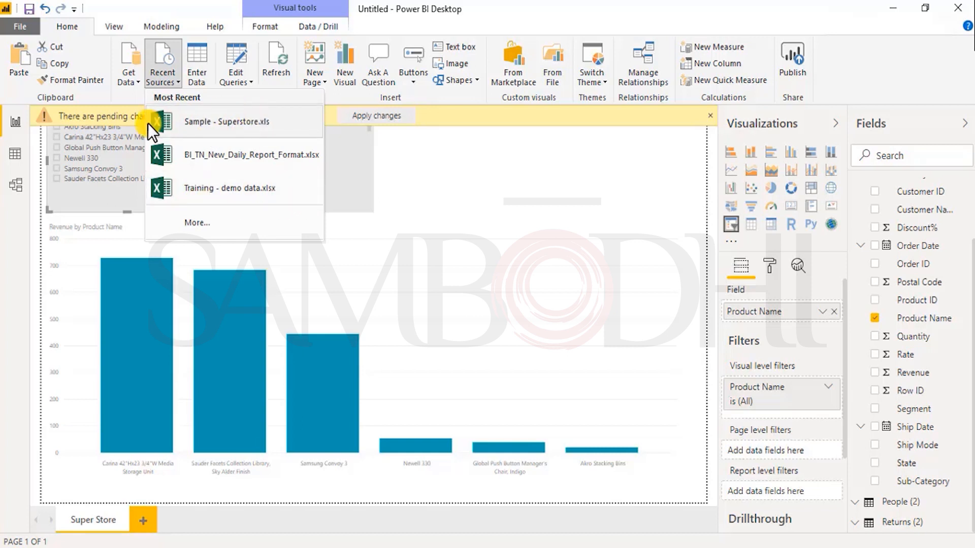
- Start a new manually entered table and name its first column Regions
left_click(194, 69)
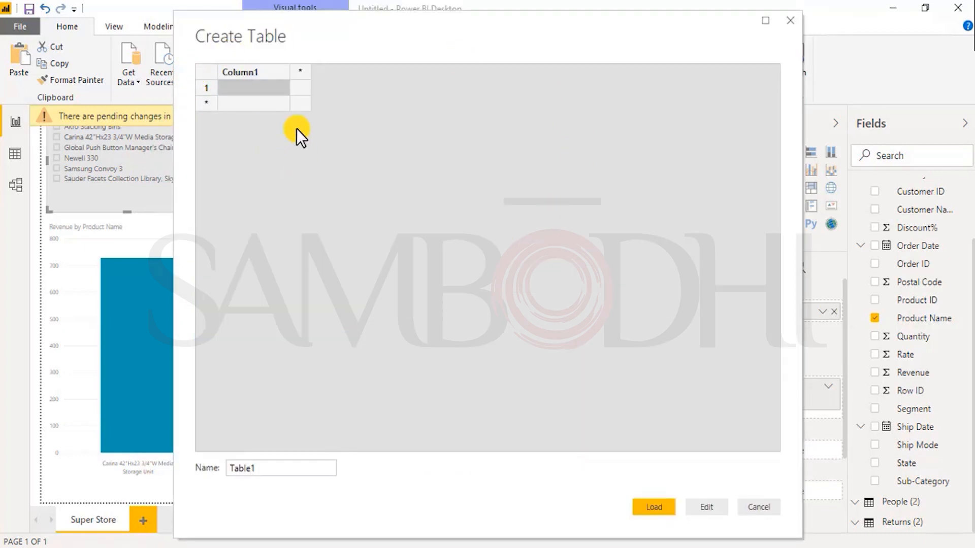
double_click(258, 73)
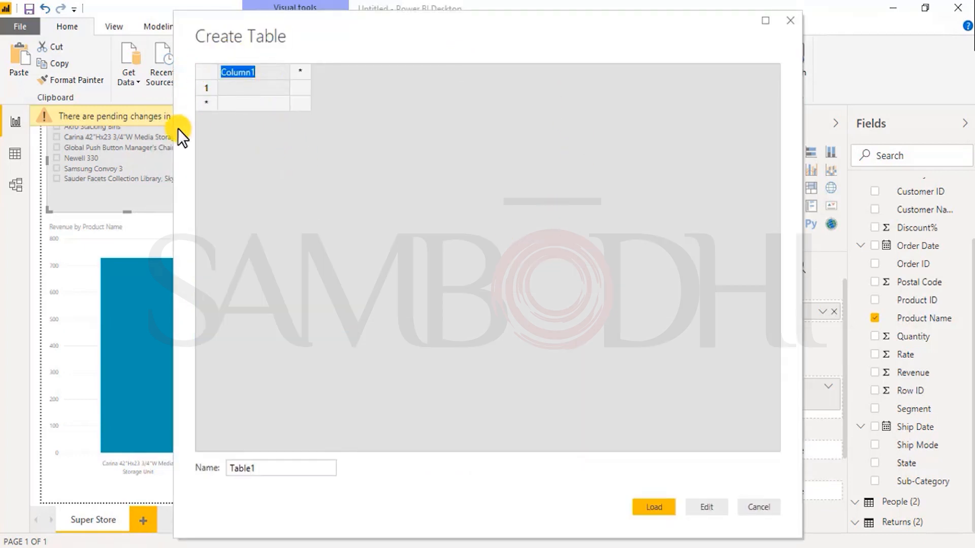
key("BackSpace")
type("Regions")
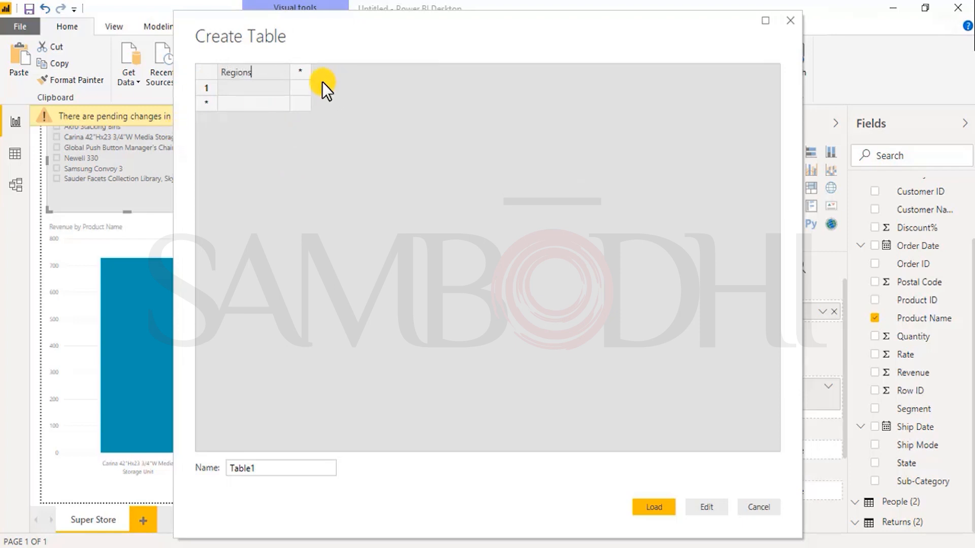
- Fill the Regions column with the rows North, South, Central, West and East
left_click(252, 87)
type("North")
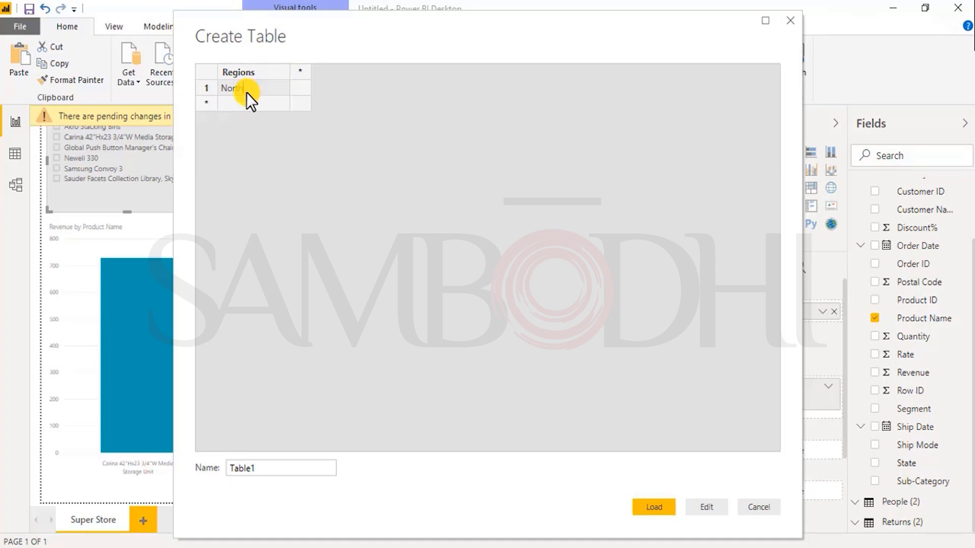
key("Return")
type("South")
key("Return")
type("Central")
key("Return")
type("West")
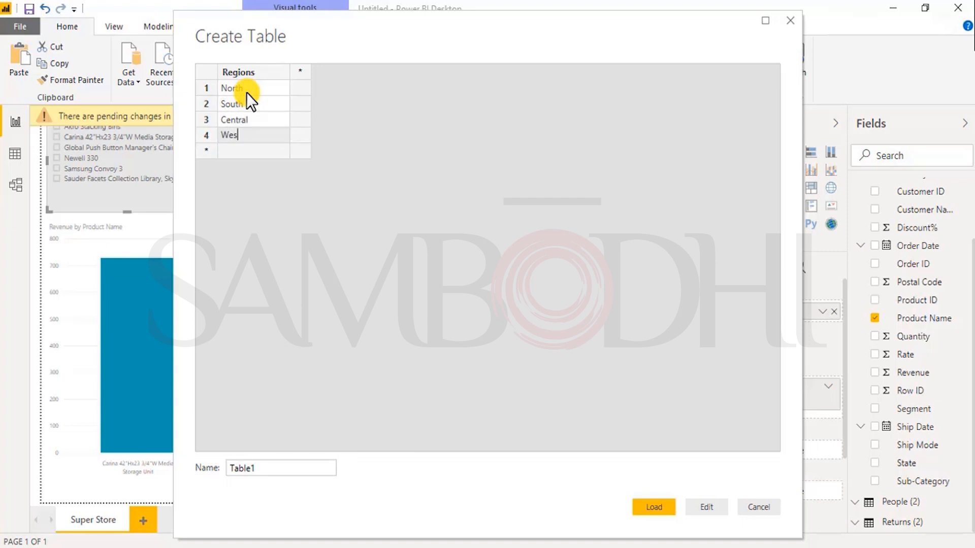
key("Return")
type("East")
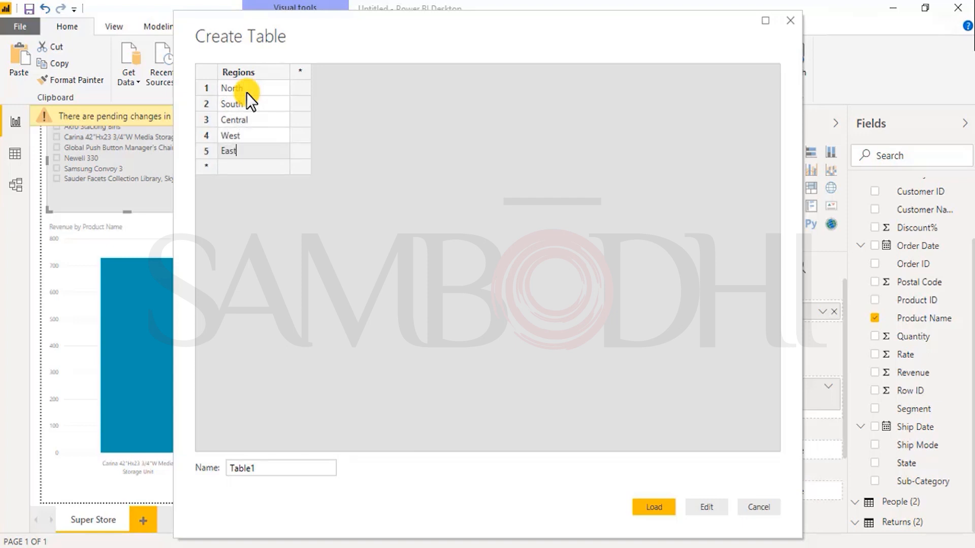
key("Return")
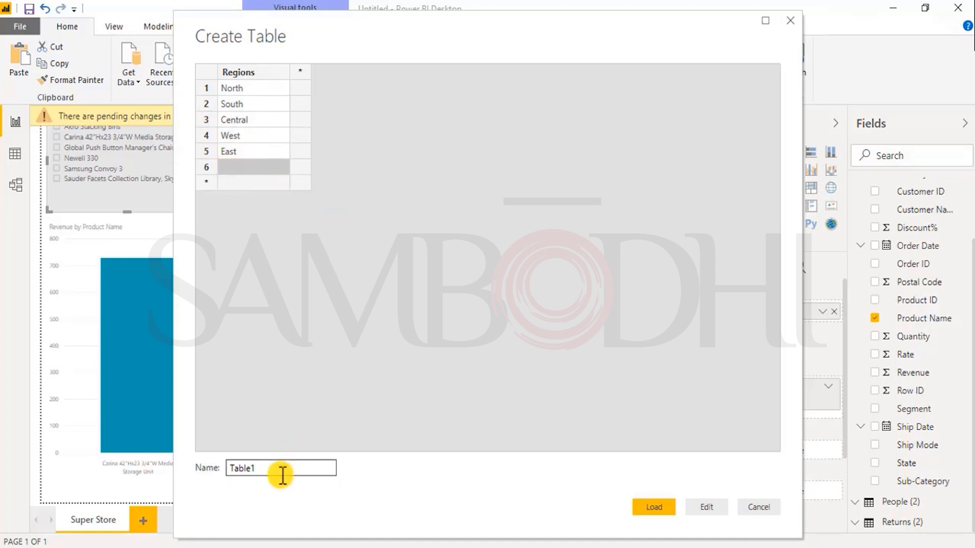
- Name the new table Region Table and load it into the model
left_click_drag(279, 469, 208, 470)
key("BackSpace")
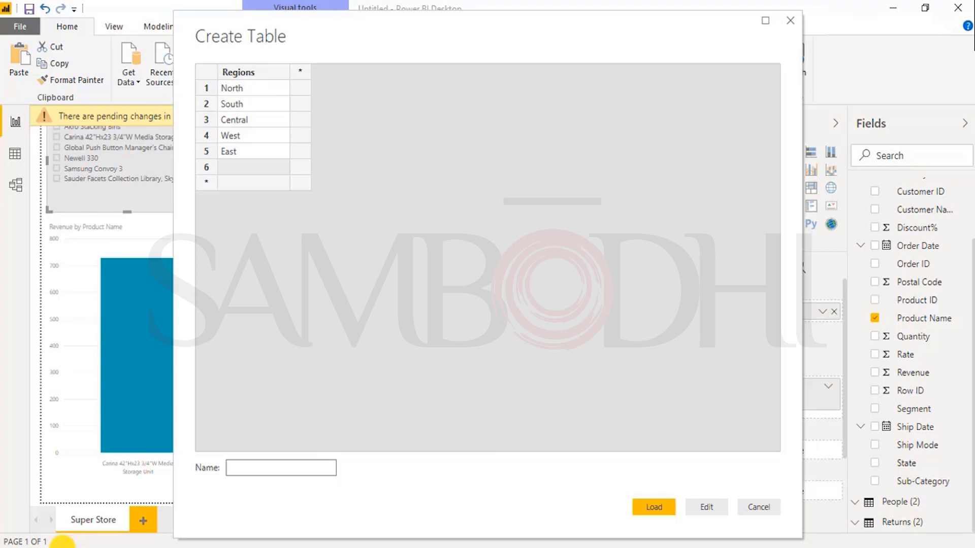
type("Region Table")
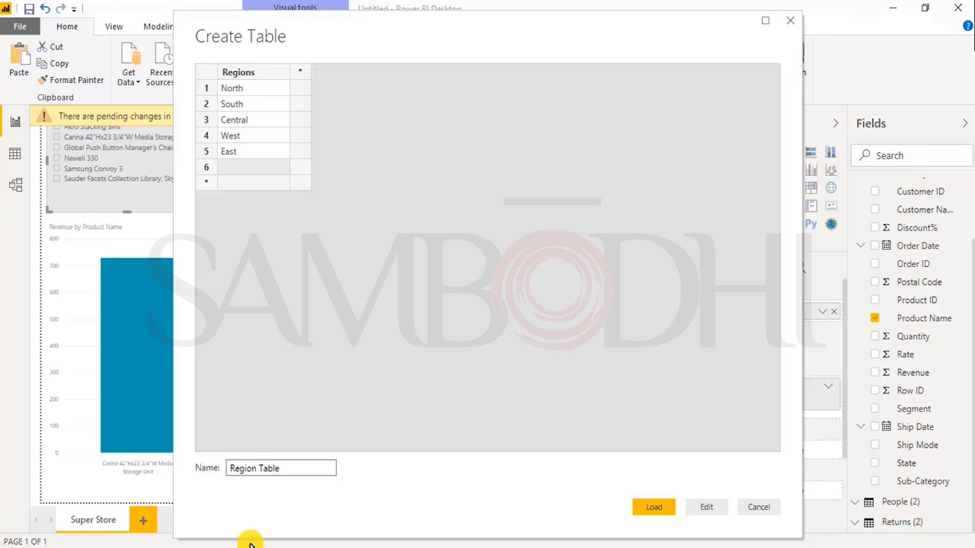
left_click(669, 503)
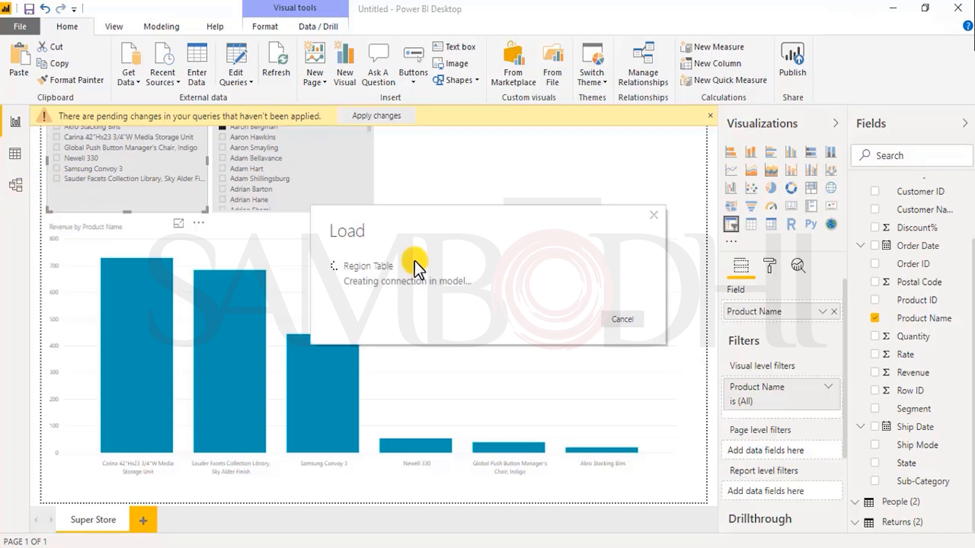
- In the model diagram, place Region Table next to the Orders (2) table and review the Orders (2) fields
left_click(12, 185)
left_click_drag(701, 161, 303, 157)
left_click_drag(191, 254, 184, 323)
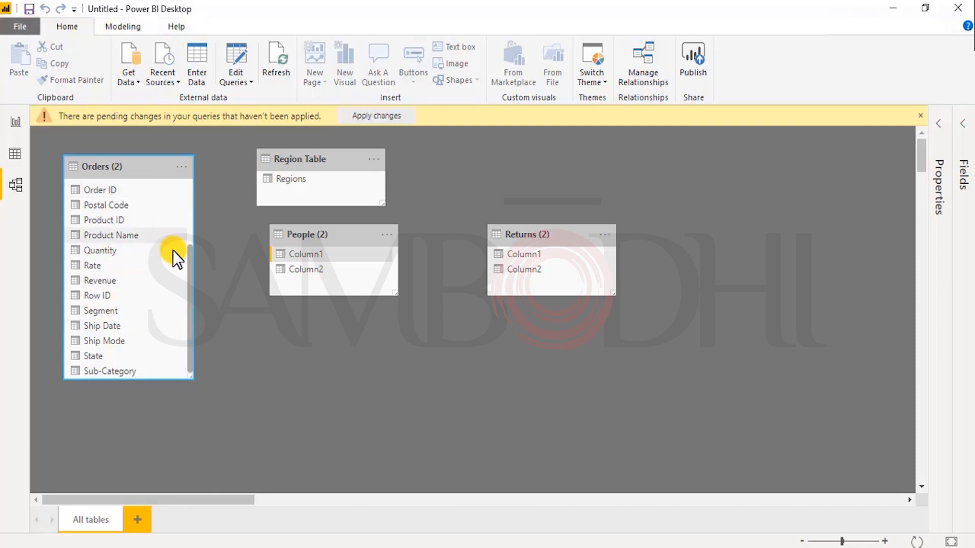
left_click_drag(191, 305, 197, 329)
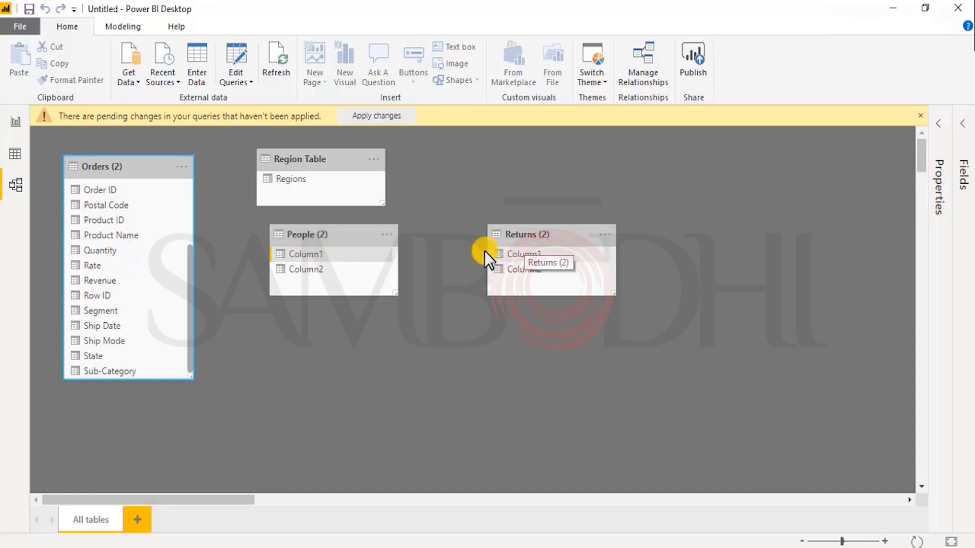
- Compare the data in Orders (2) and People (2), and try to rename Column1 of People (2) to Customer Name
left_click(11, 156)
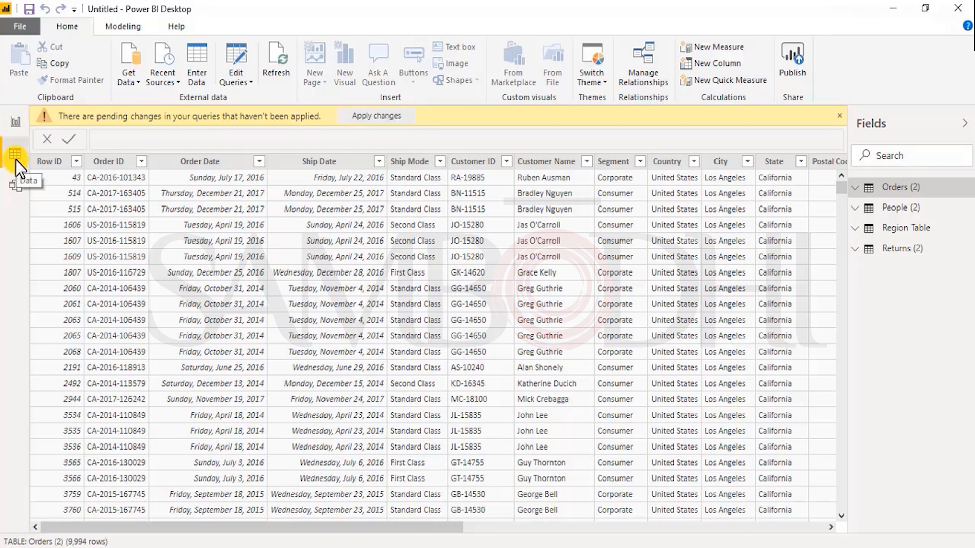
left_click(914, 195)
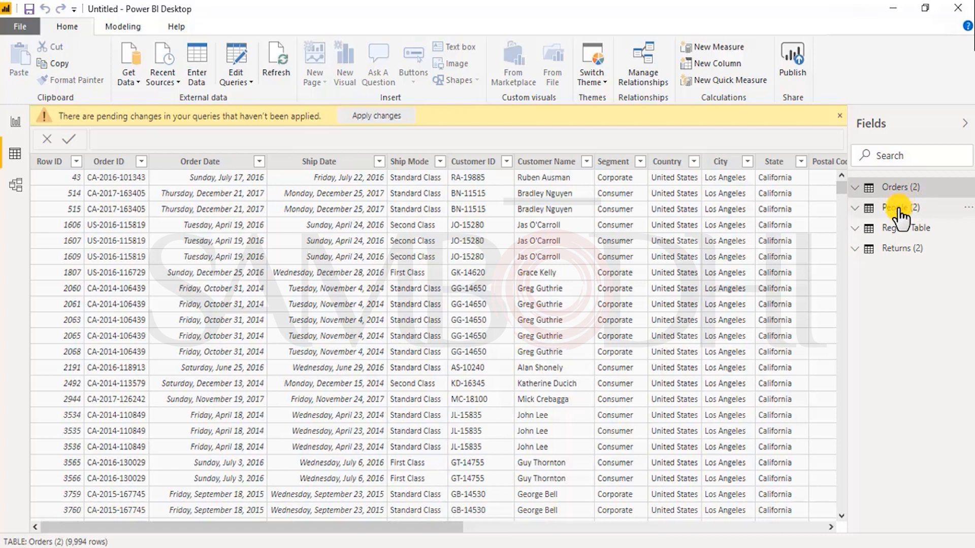
left_click(898, 208)
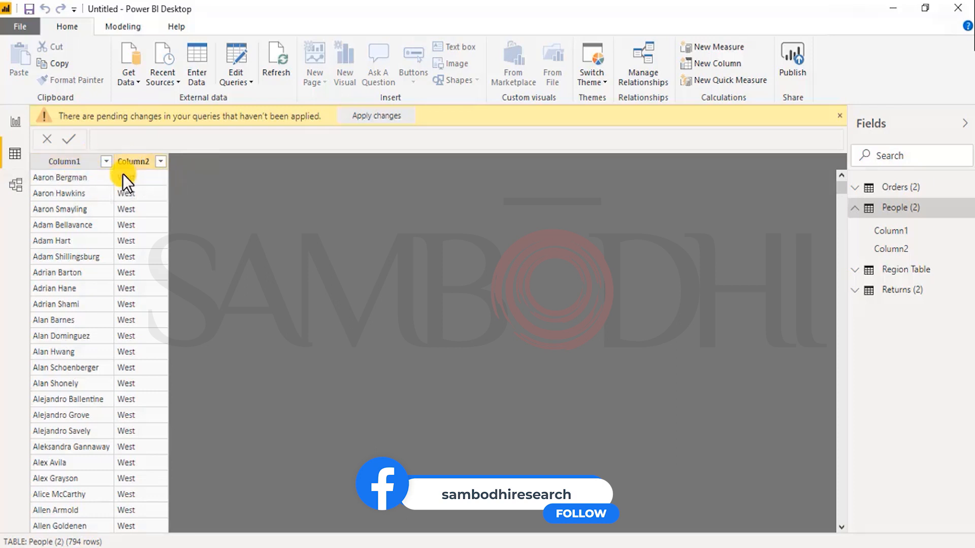
left_click(896, 188)
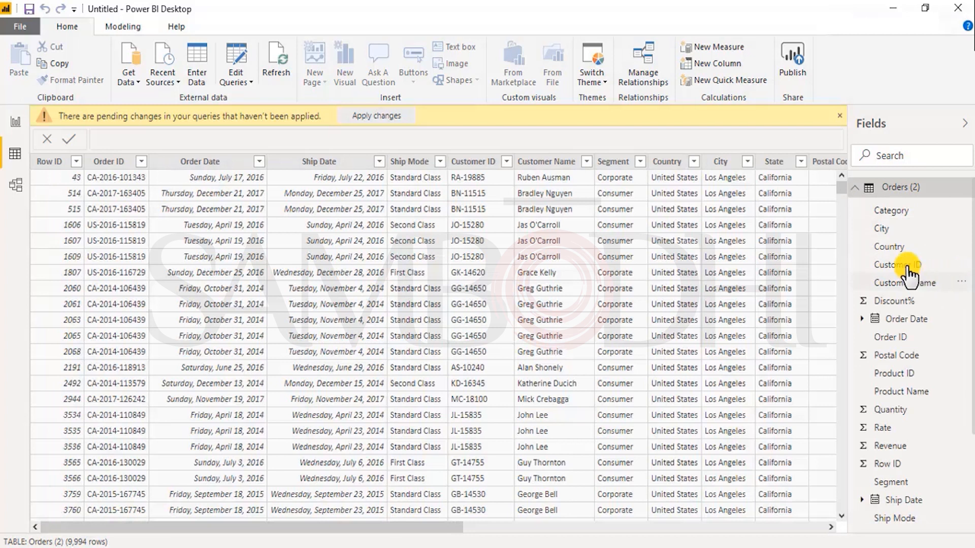
left_click(936, 283)
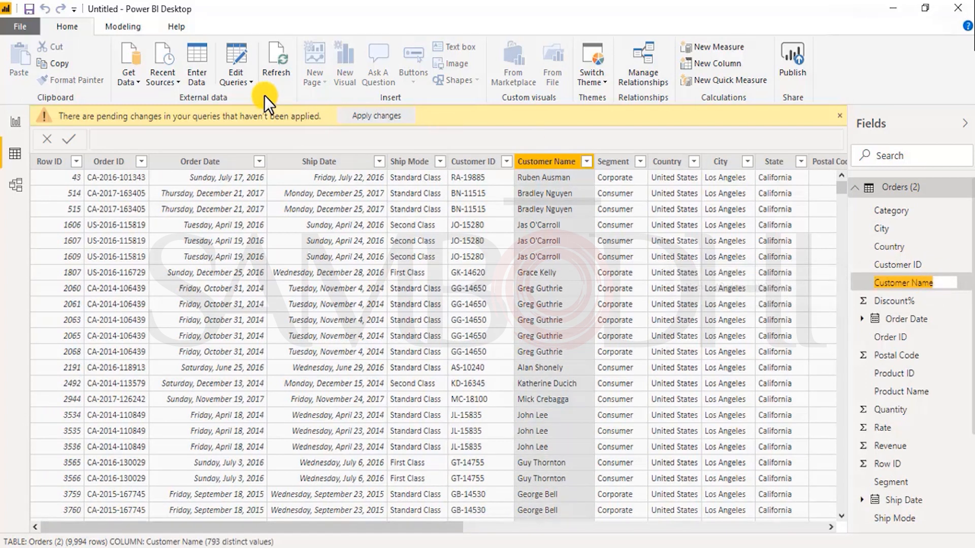
left_click(869, 187)
left_click(897, 208)
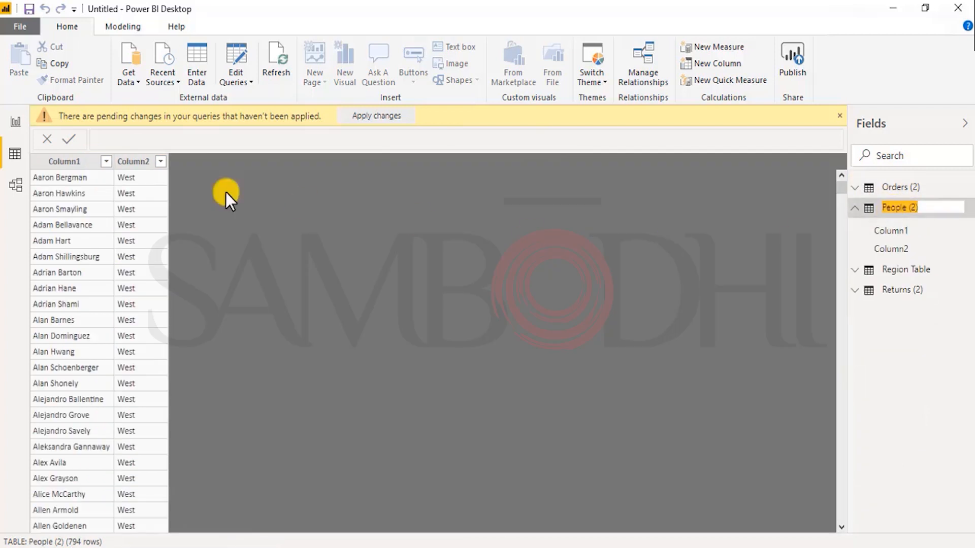
double_click(69, 162)
type("Customer Name")
left_click(663, 187)
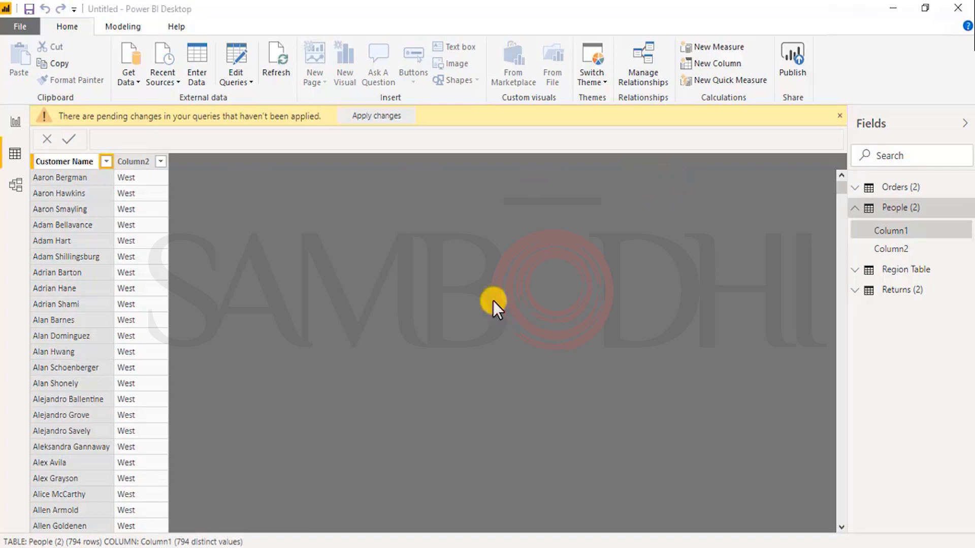
left_click(640, 215)
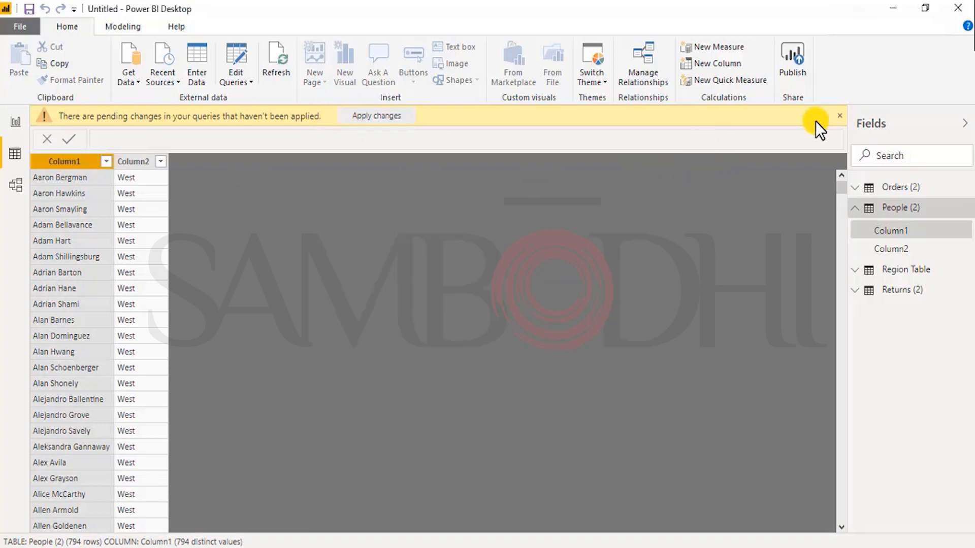
- Apply the pending query changes and rename Column1 of the People (2) table to Customer Name
left_click(361, 117)
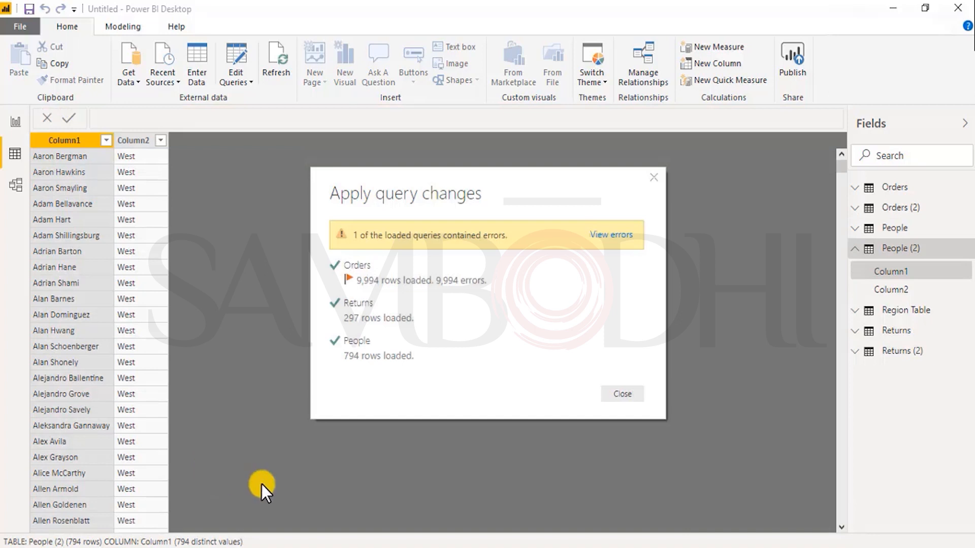
left_click(614, 389)
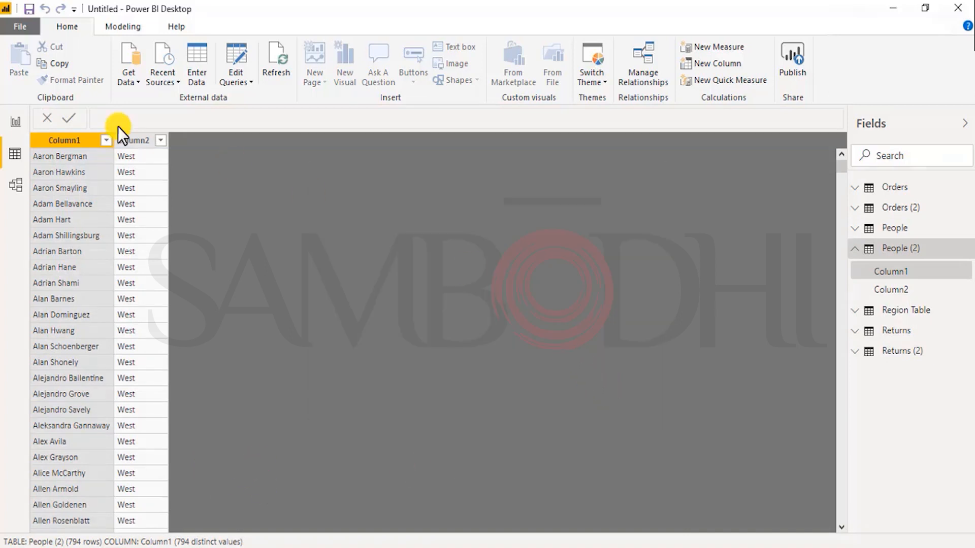
double_click(71, 144)
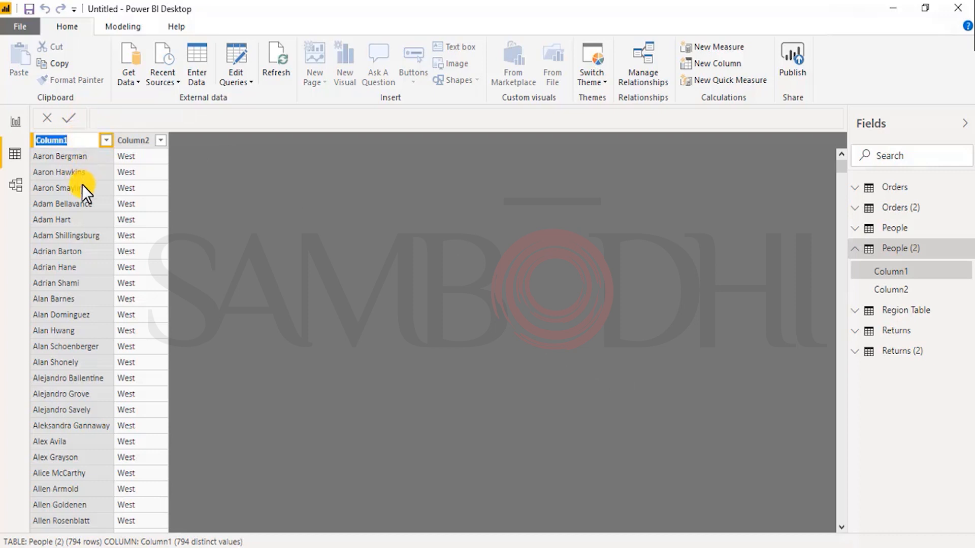
type("Customer Name")
key("Return")
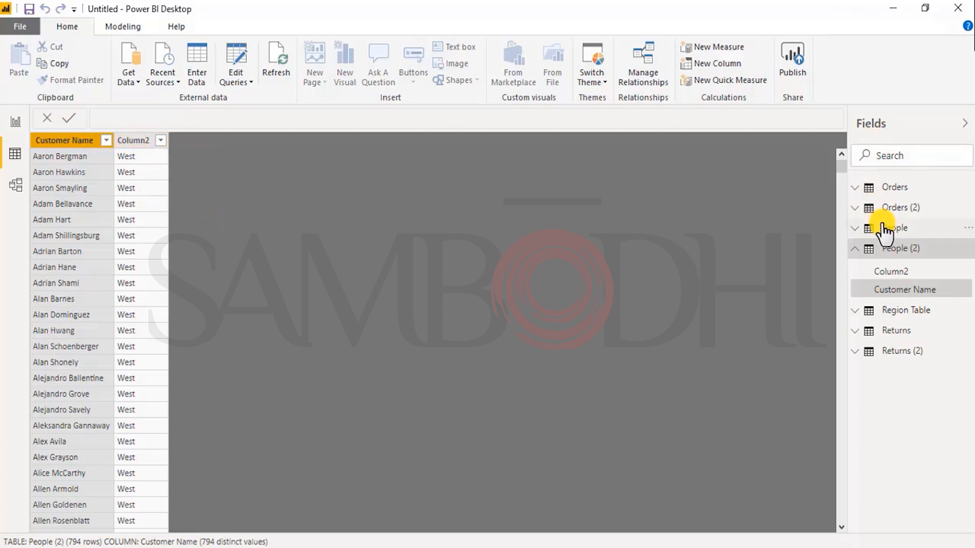
- Rename the Regions column of Region Table to Region
left_click(894, 318)
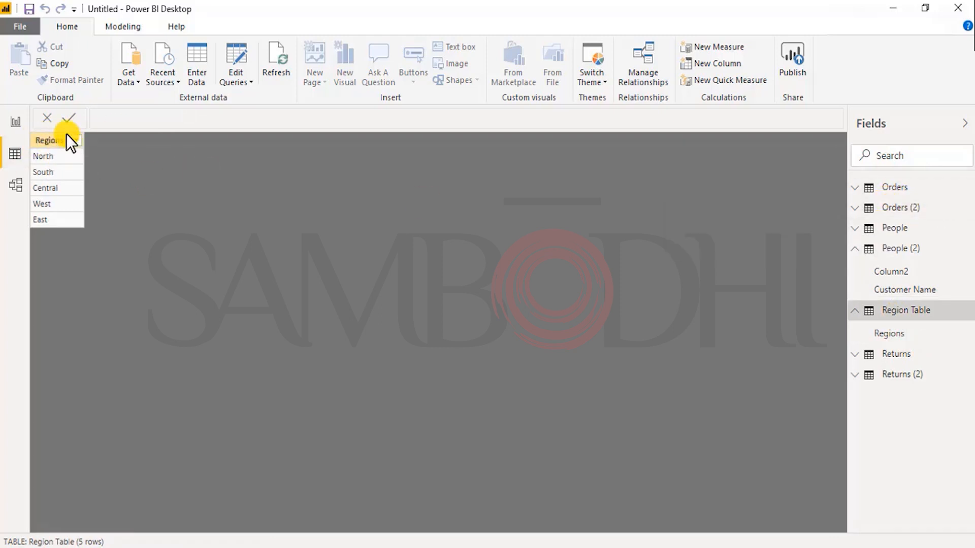
left_click(53, 140)
double_click(53, 141)
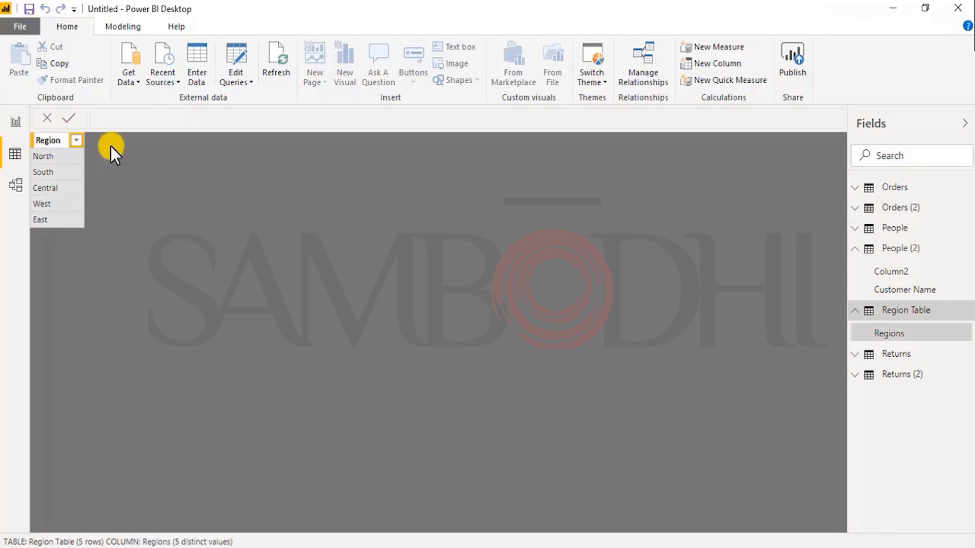
key("Return")
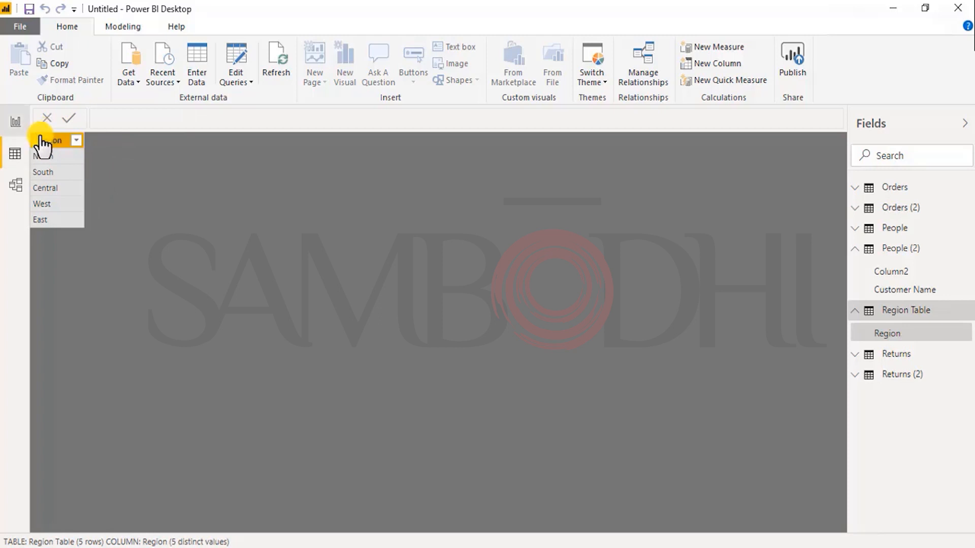
- Check the columns of the Orders (2), Region Table and People tables, and rename Column2 of People (2) to Region
left_click(901, 208)
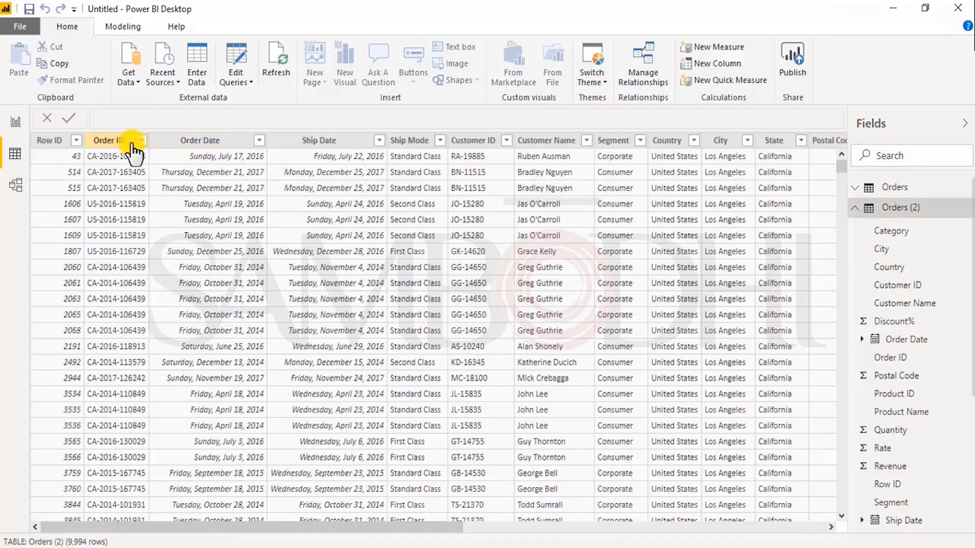
left_click(855, 207)
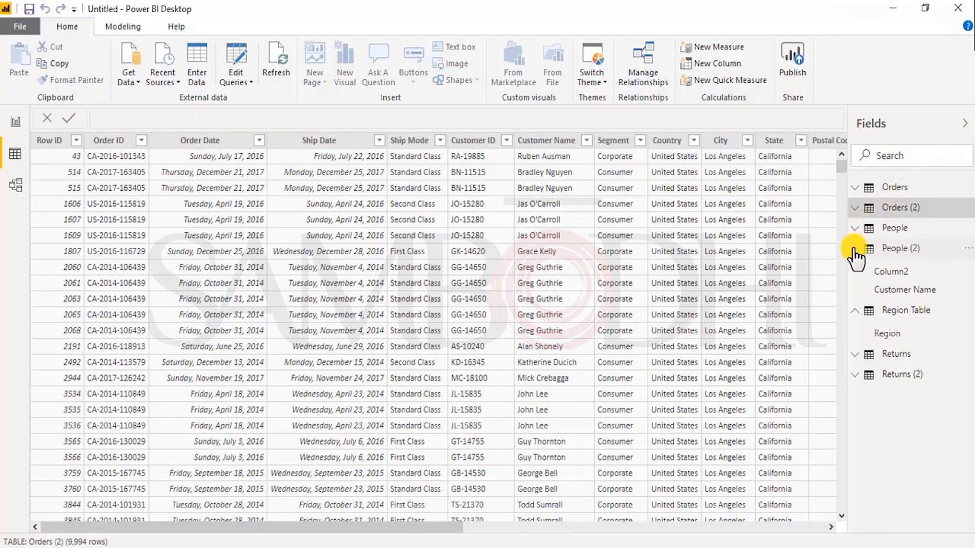
left_click(855, 249)
left_click(857, 269)
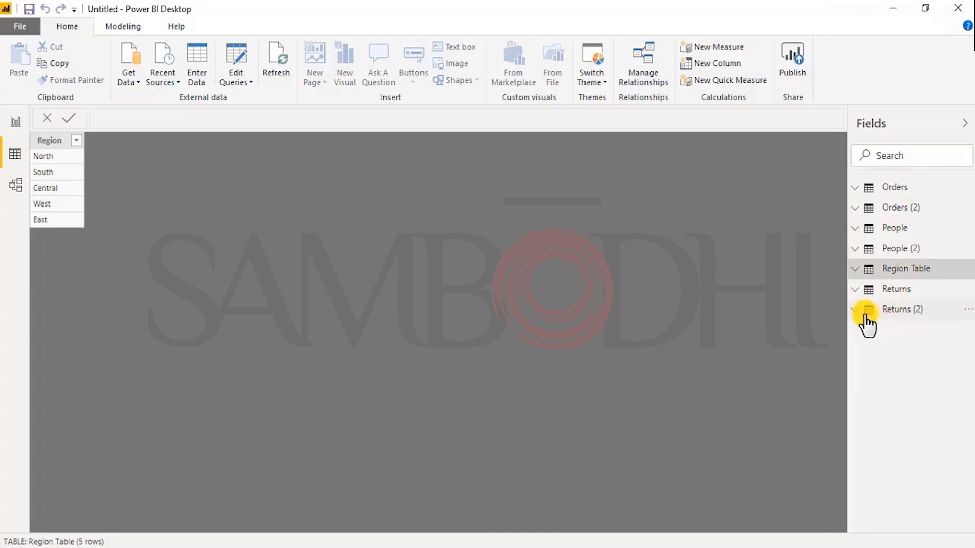
left_click(857, 229)
left_click(857, 229)
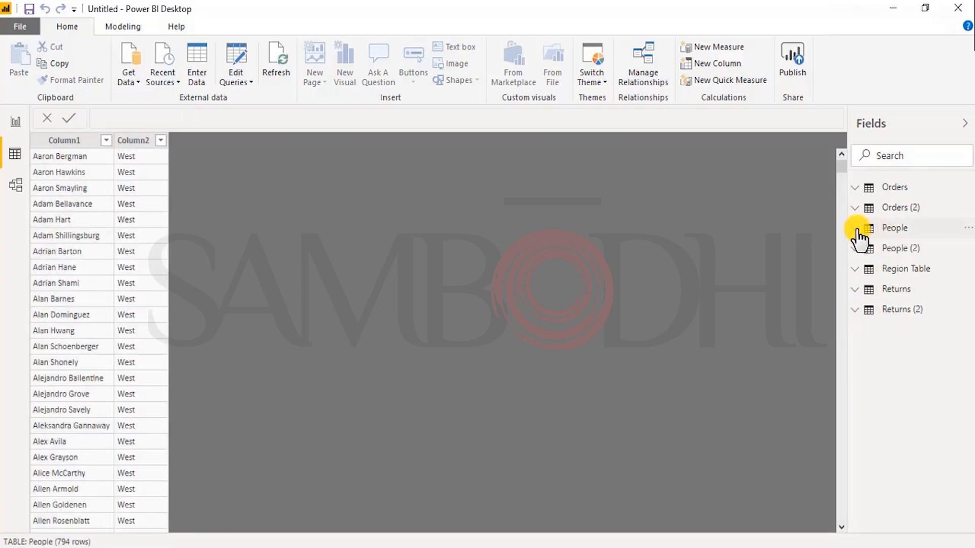
left_click(886, 249)
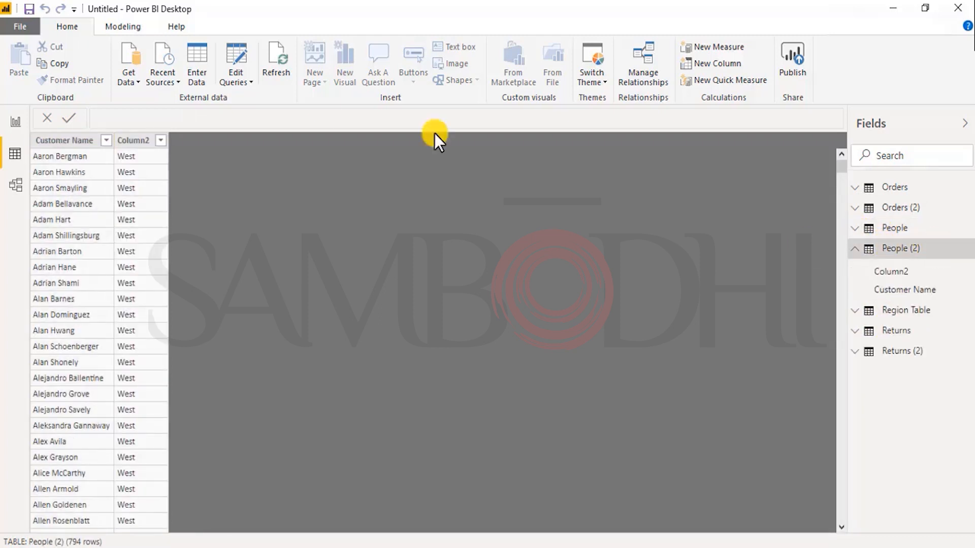
left_click(121, 145)
double_click(133, 140)
type("Region")
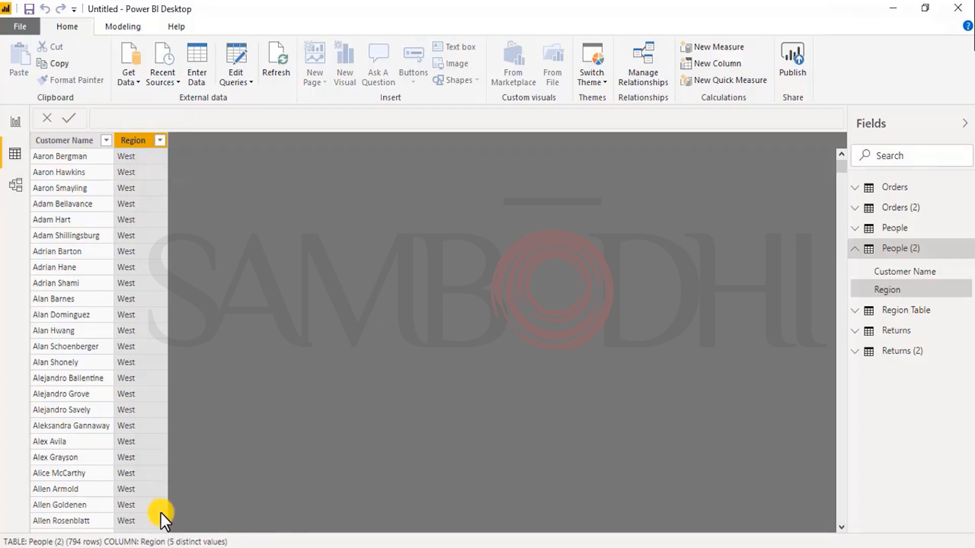
- Delete the original Orders table from the model, keeping Orders (2)
left_click(855, 249)
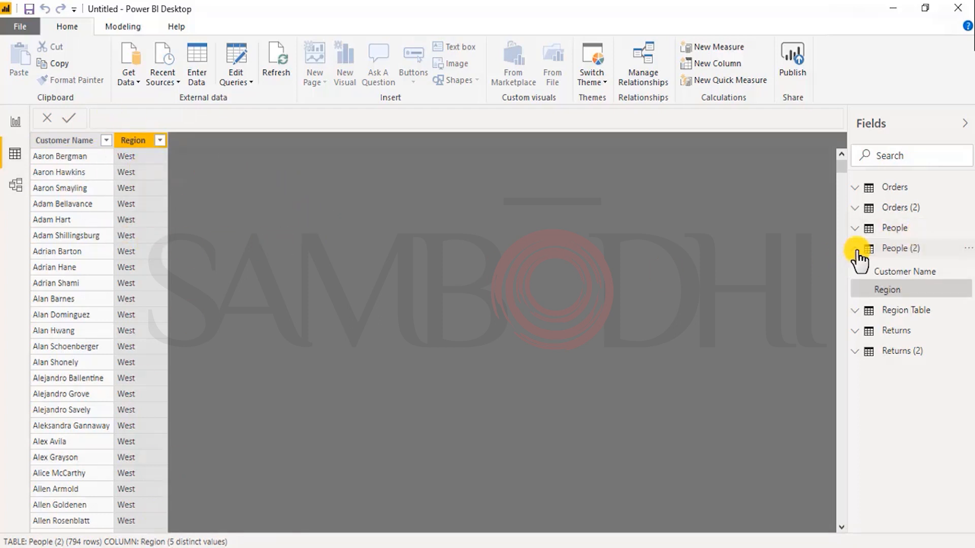
left_click(921, 189)
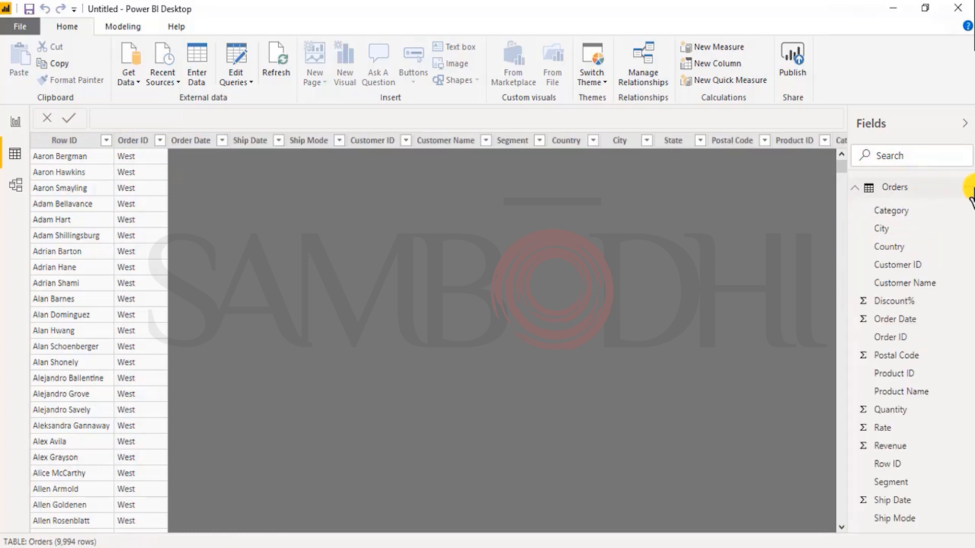
left_click(969, 188)
left_click(893, 335)
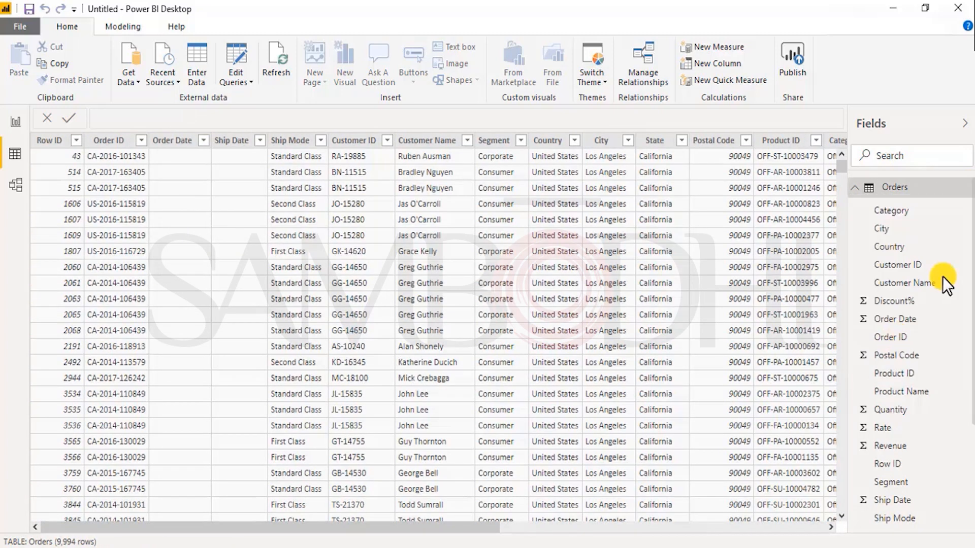
left_click(557, 305)
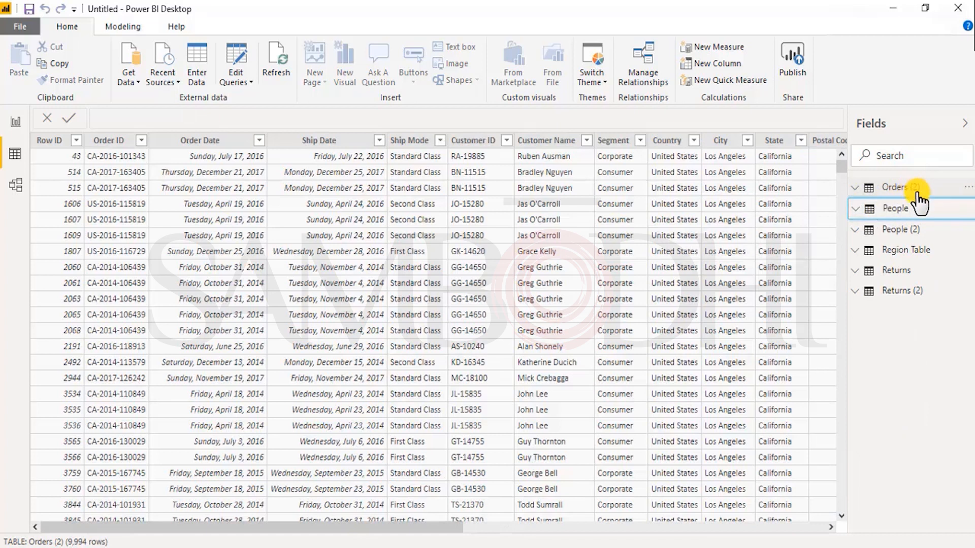
- Delete the original People and Returns tables, keeping People (2) and Returns (2)
left_click(961, 212)
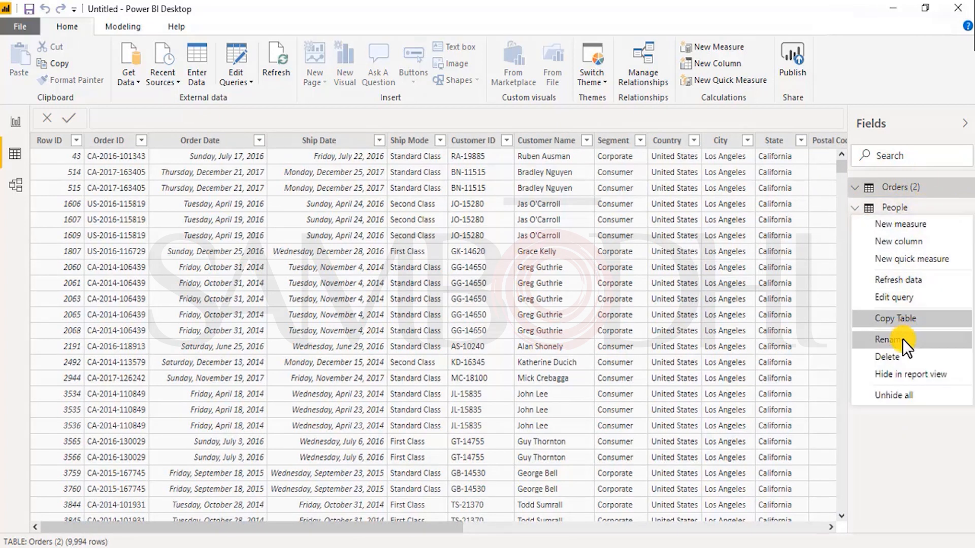
left_click(896, 357)
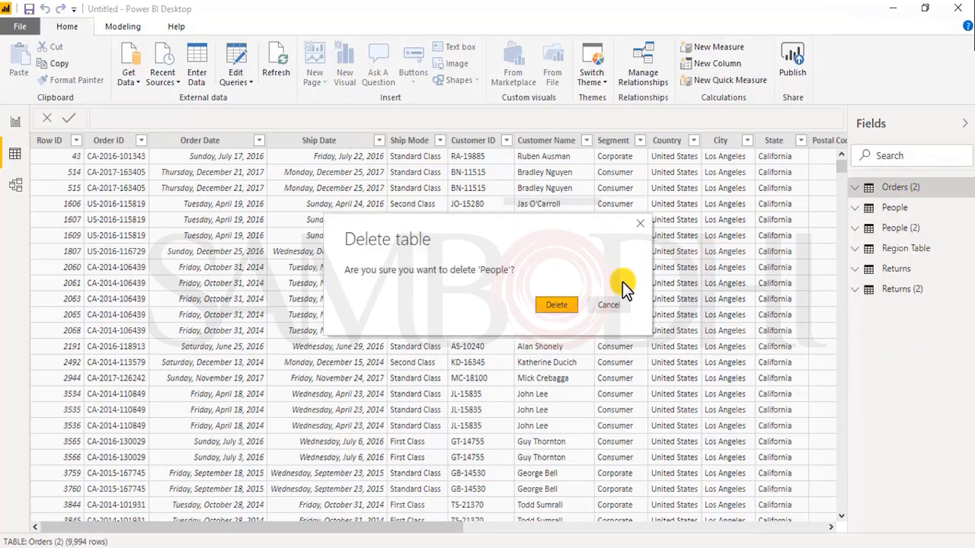
left_click(564, 303)
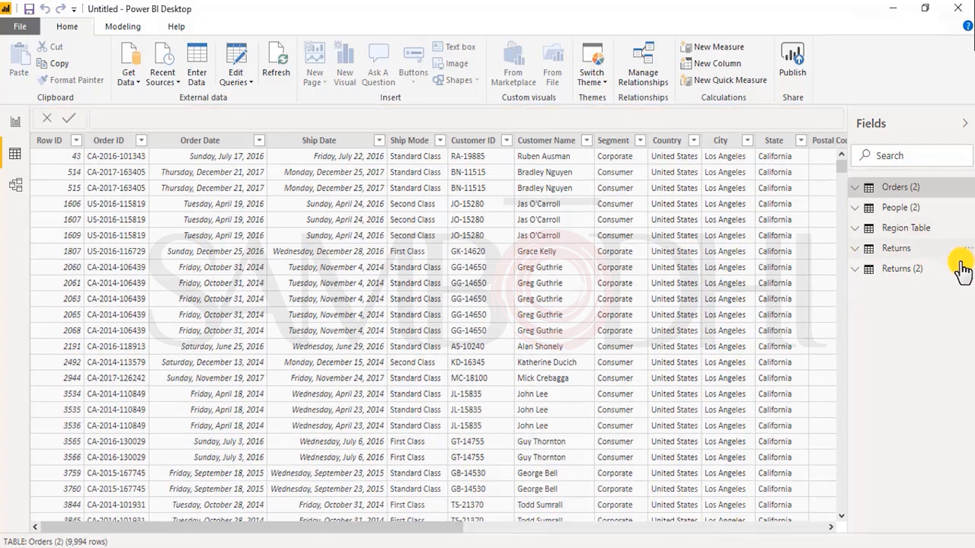
left_click(967, 253)
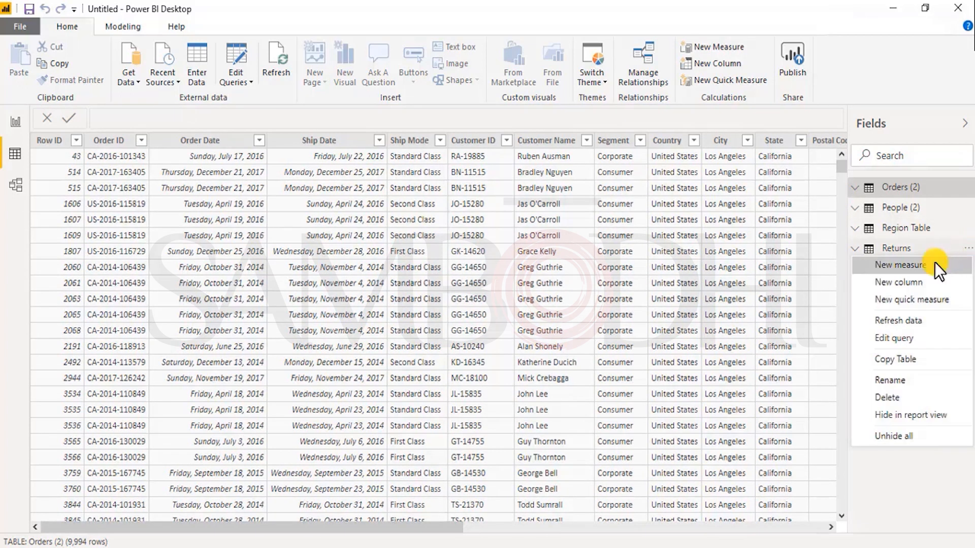
left_click(891, 398)
left_click(551, 310)
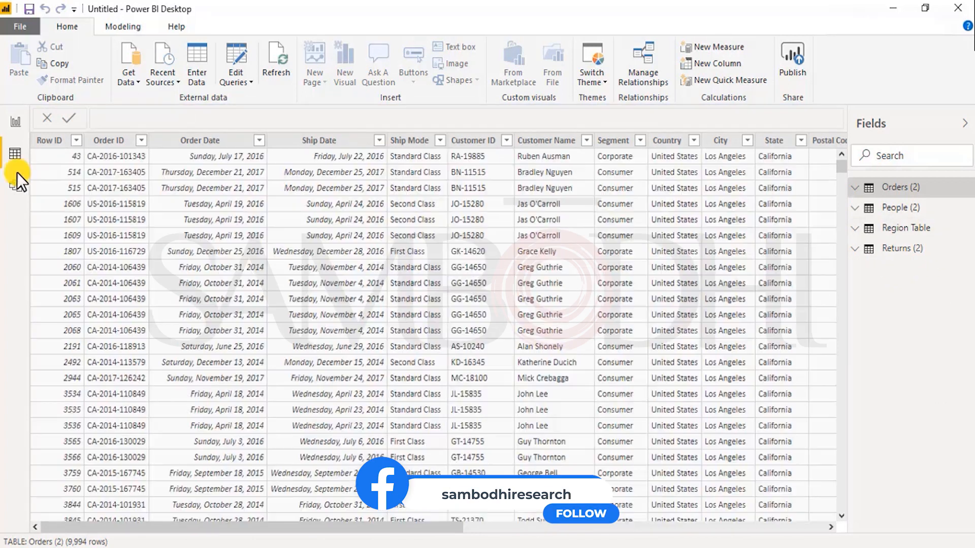
- Rename Column1 of the Returns (2) table to IsReturned and Column2 to Order ID
left_click(883, 250)
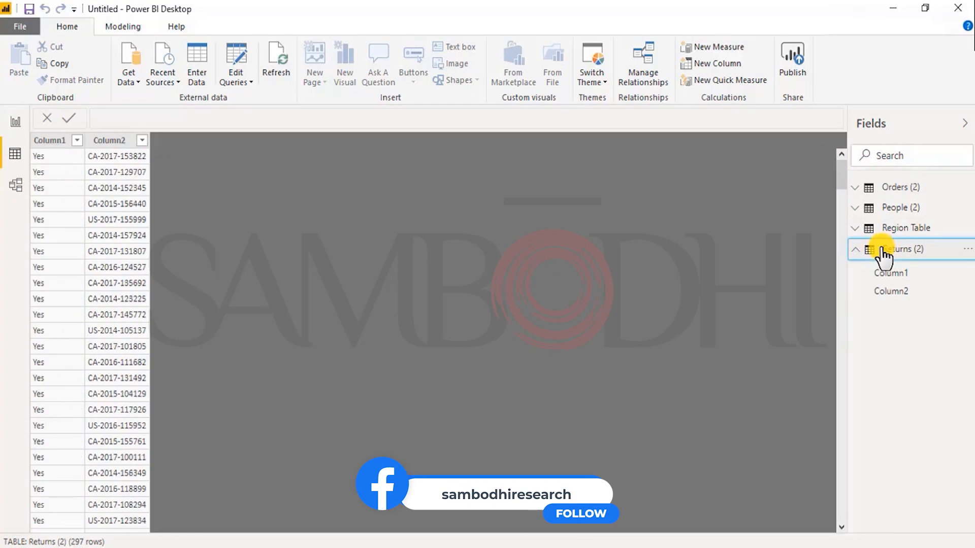
double_click(57, 143)
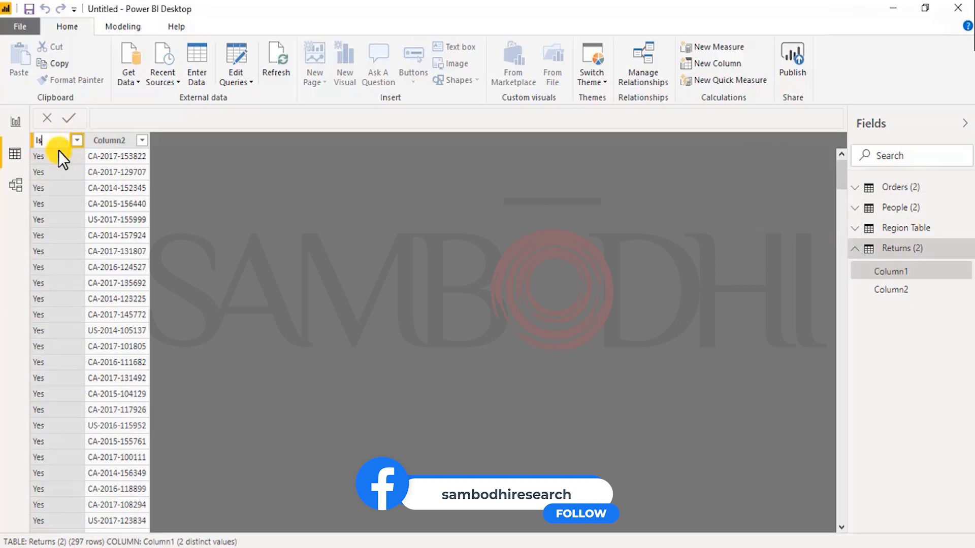
type("IsRetrurned")
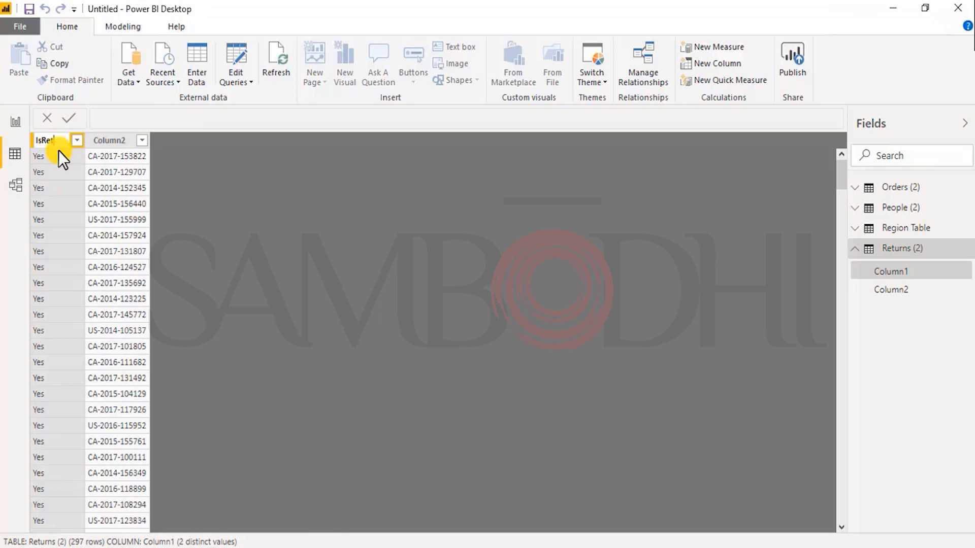
left_click(121, 141)
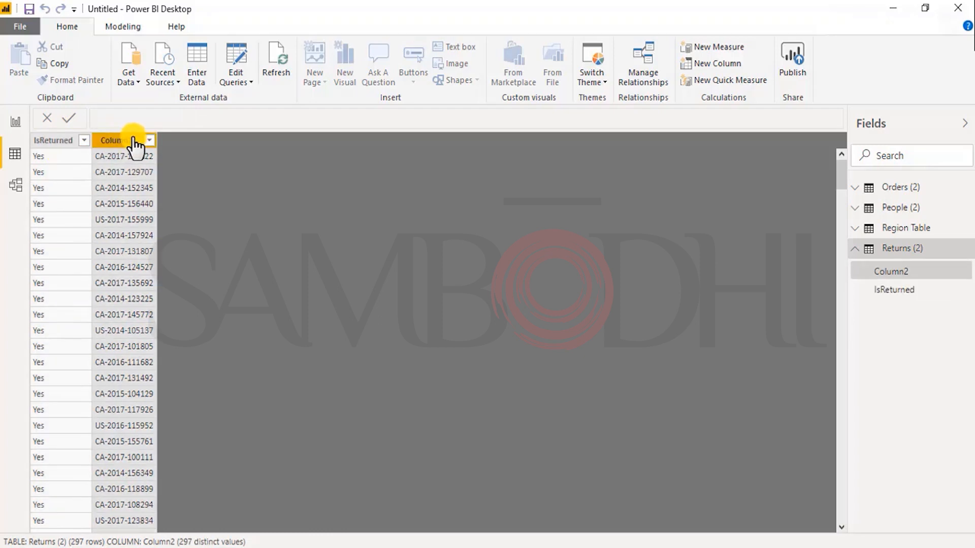
double_click(134, 143)
key("BackSpace")
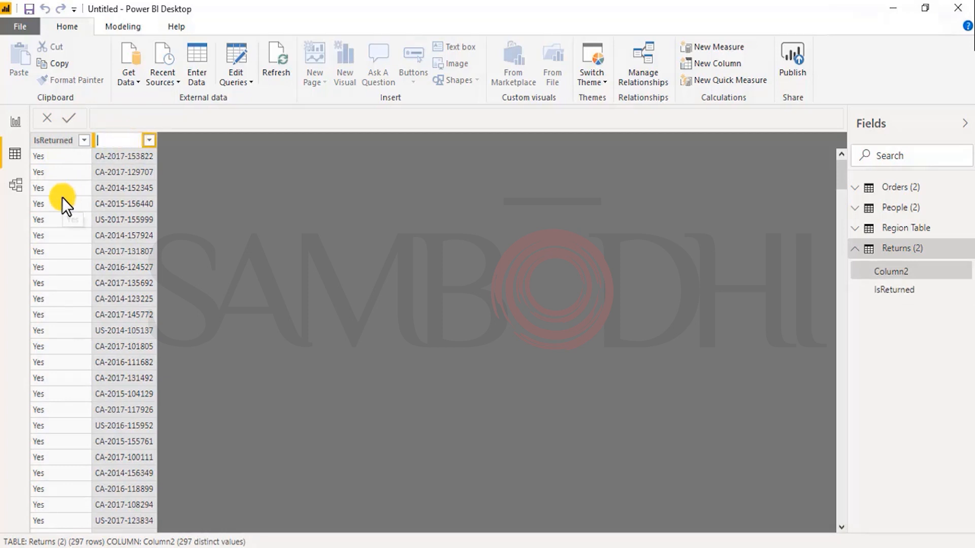
type("Order ID")
left_click(293, 218)
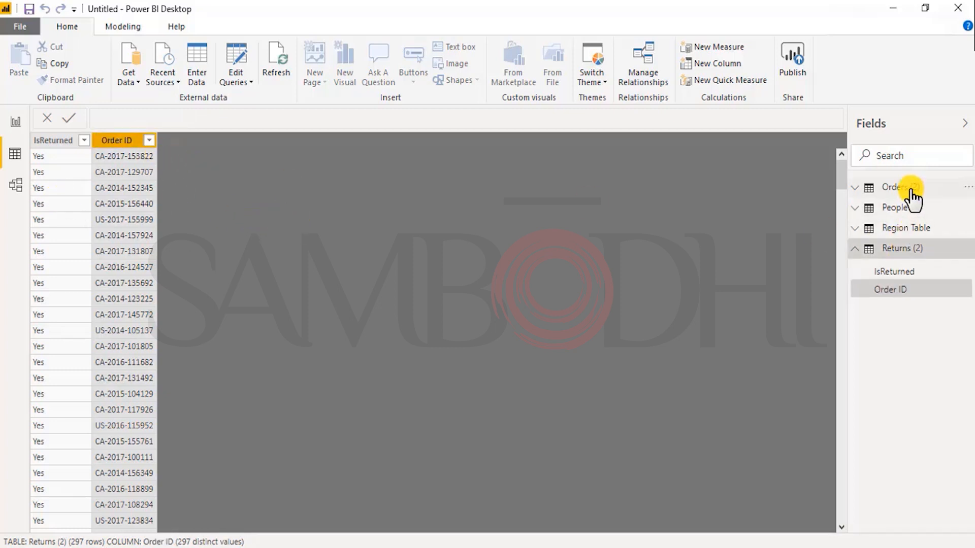
- Compare the Order ID columns of the Orders (2) and Returns (2) tables
left_click(893, 187)
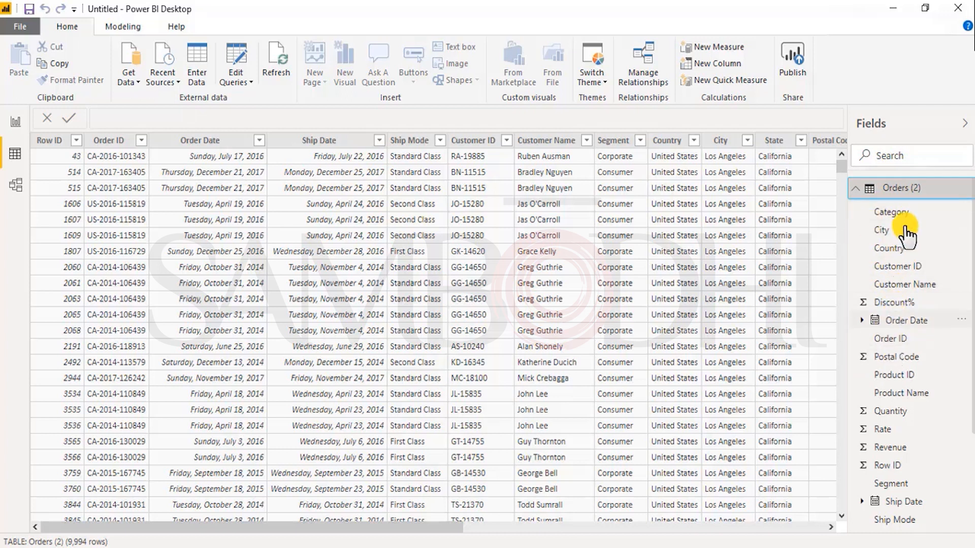
double_click(889, 339)
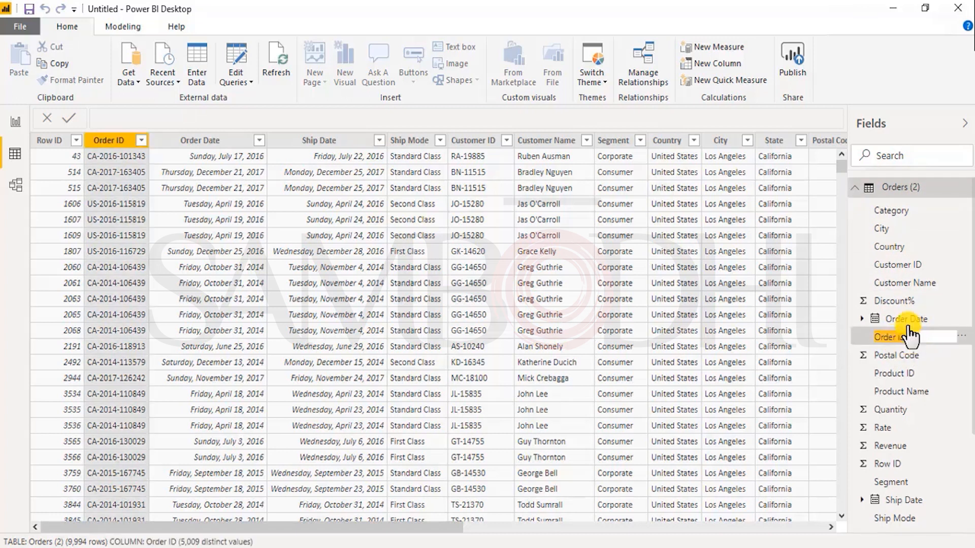
left_click(16, 151)
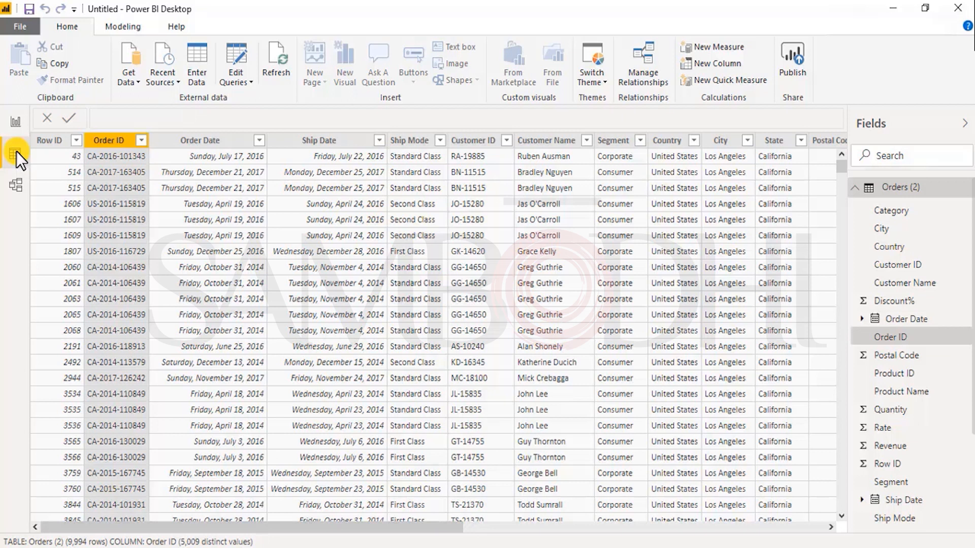
left_click(17, 125)
left_click(18, 150)
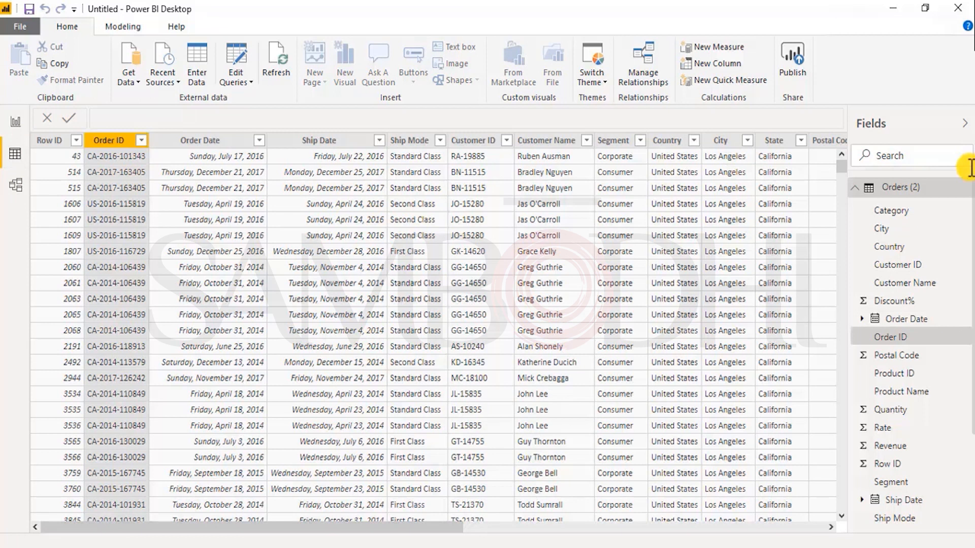
left_click(855, 191)
left_click(856, 196)
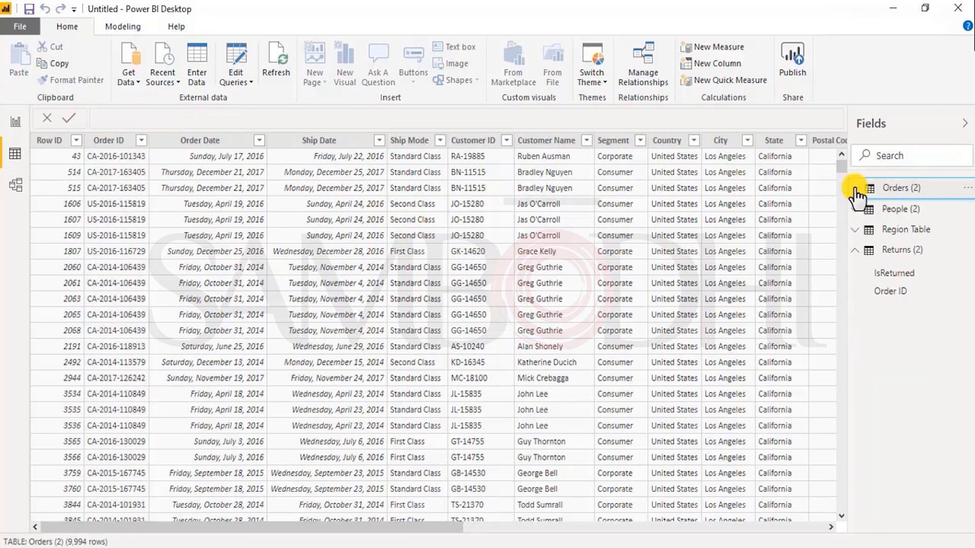
left_click(896, 249)
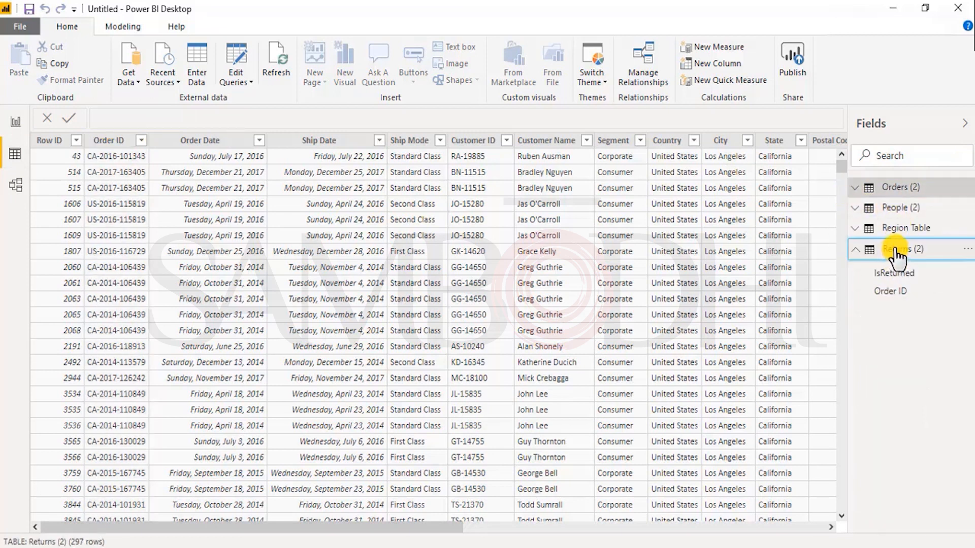
double_click(140, 140)
left_click(140, 140)
left_click(267, 174)
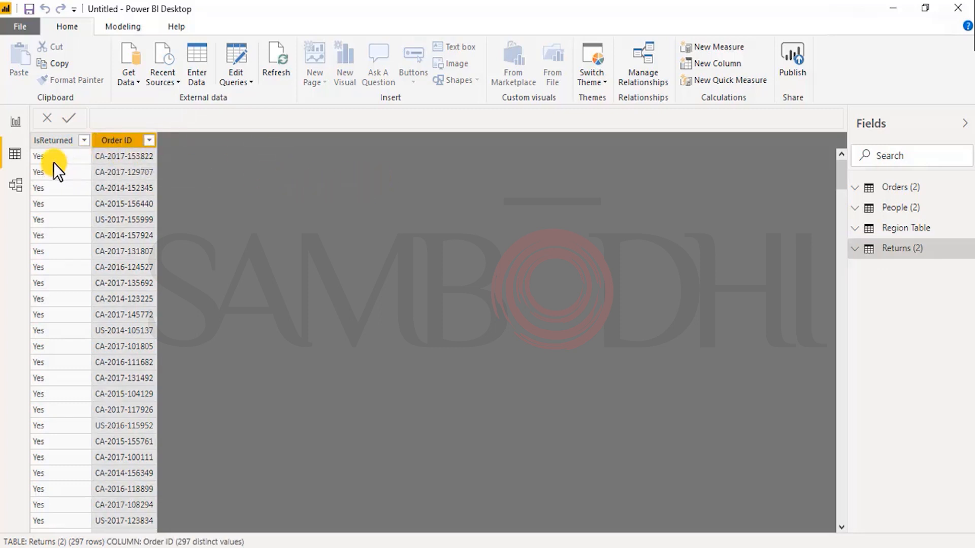
- In the model diagram, move People (2) and Region Table below Returns (2) and relate the two moved tables by Region
left_click(9, 189)
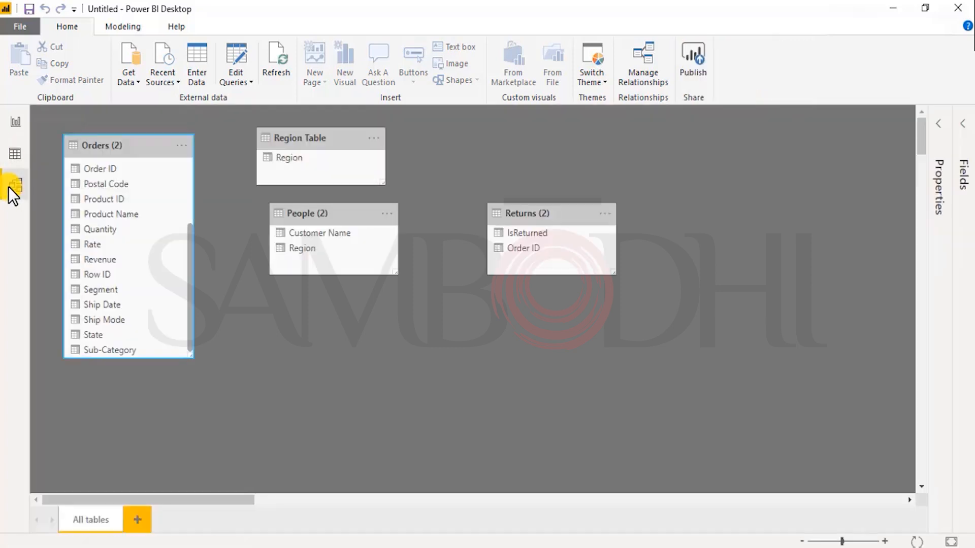
left_click_drag(304, 211, 325, 341)
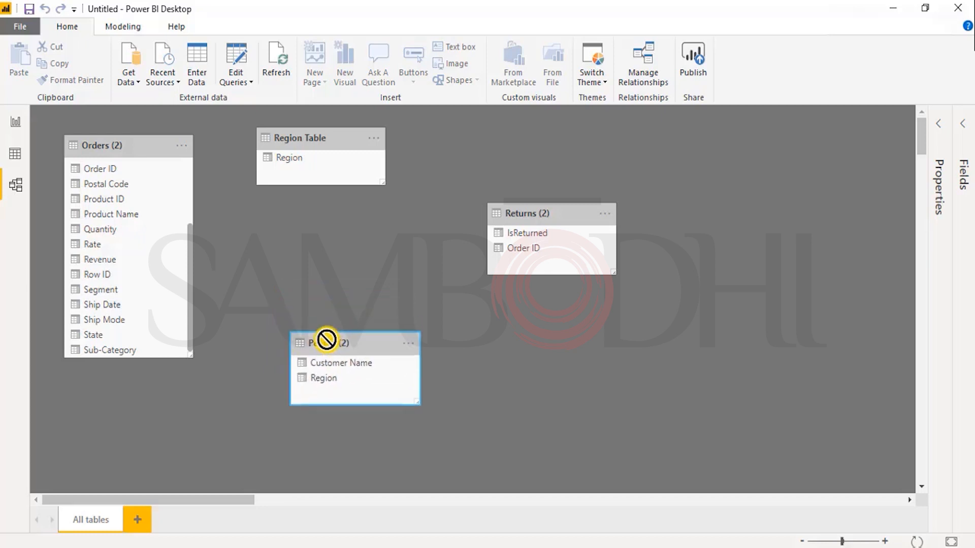
left_click_drag(303, 138, 540, 351)
left_click_drag(348, 379, 535, 358)
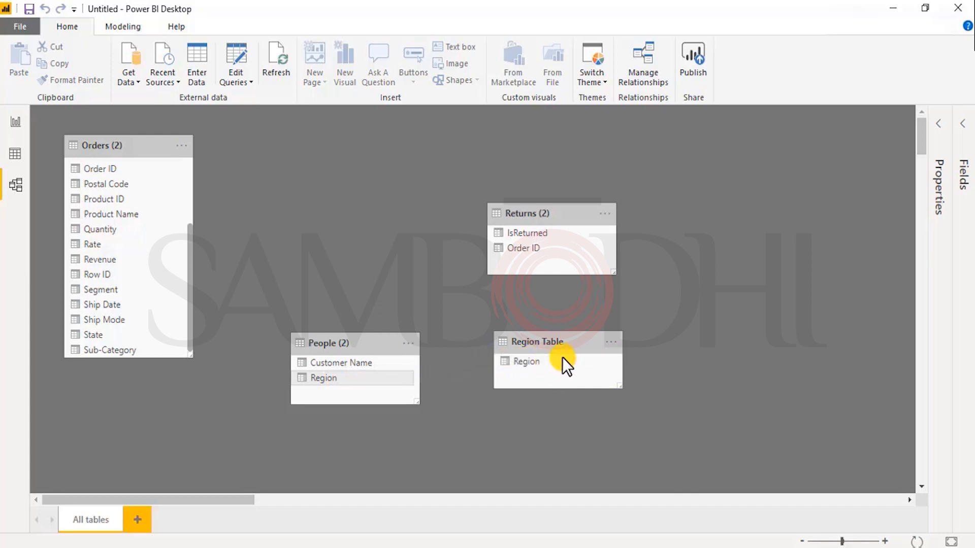
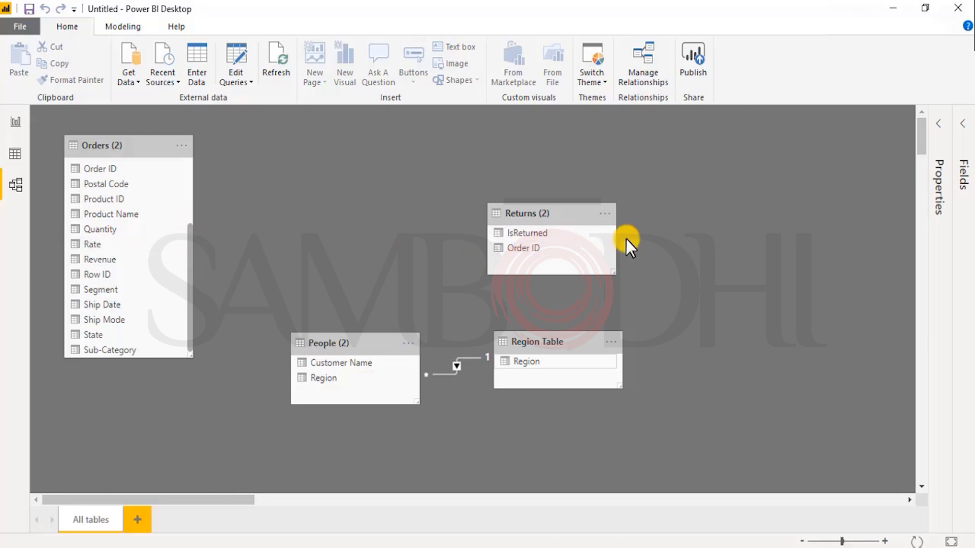
- Relate Returns (2) to Orders (2) by Order ID, and Orders (2) to People (2) by Customer Name
left_click_drag(190, 279, 187, 189)
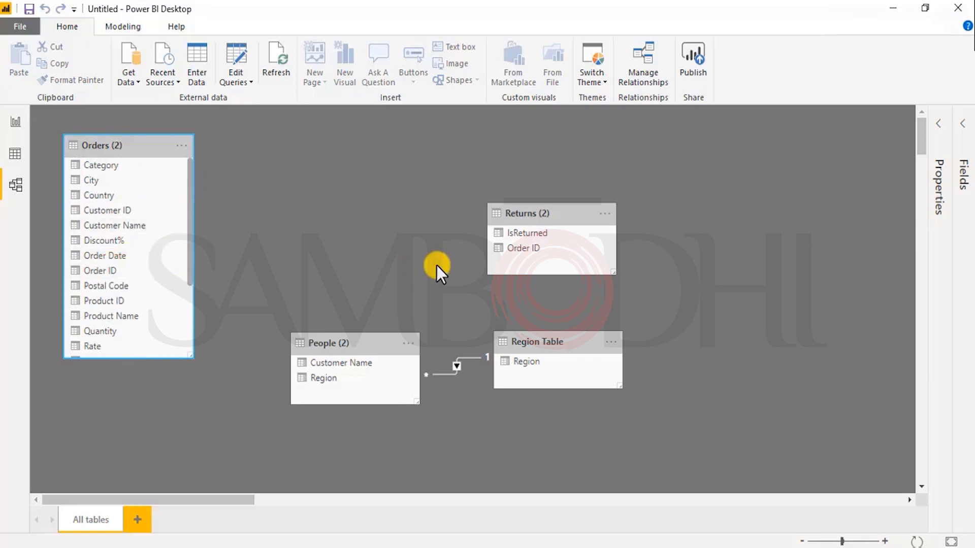
left_click_drag(502, 249, 100, 275)
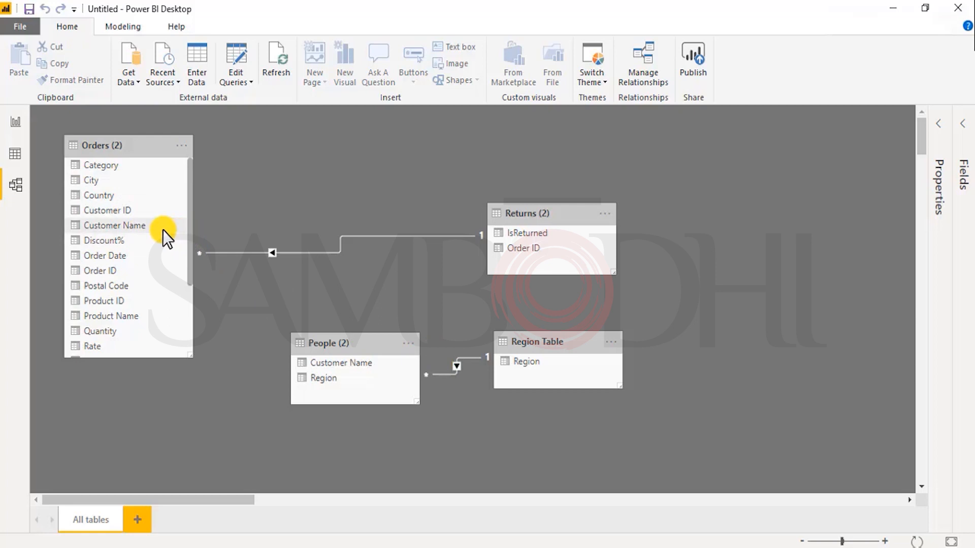
left_click_drag(130, 227, 336, 364)
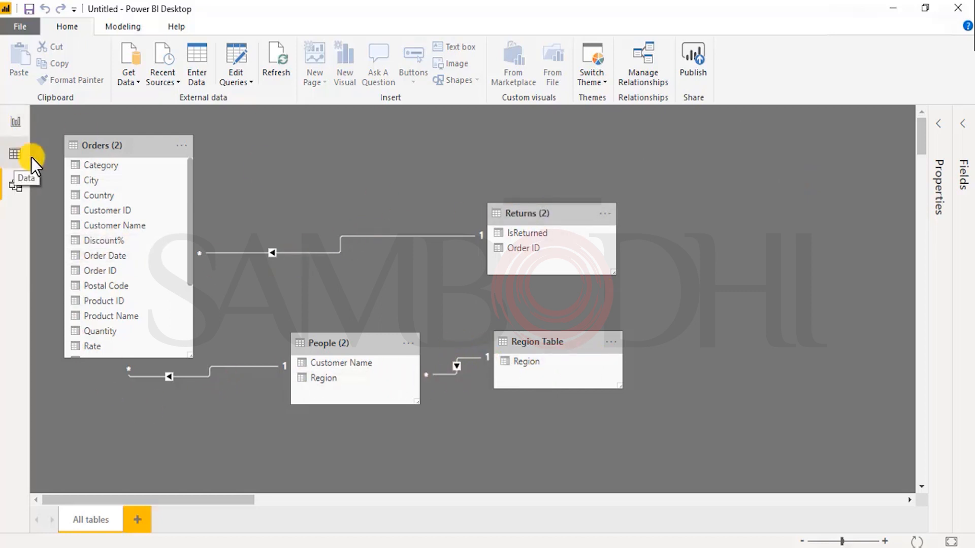
- Add an empty slicer beside the Customer Name slicer on the Super Store report page and copy the Customer Name slicer's formatting to it
left_click(15, 124)
left_click(431, 139)
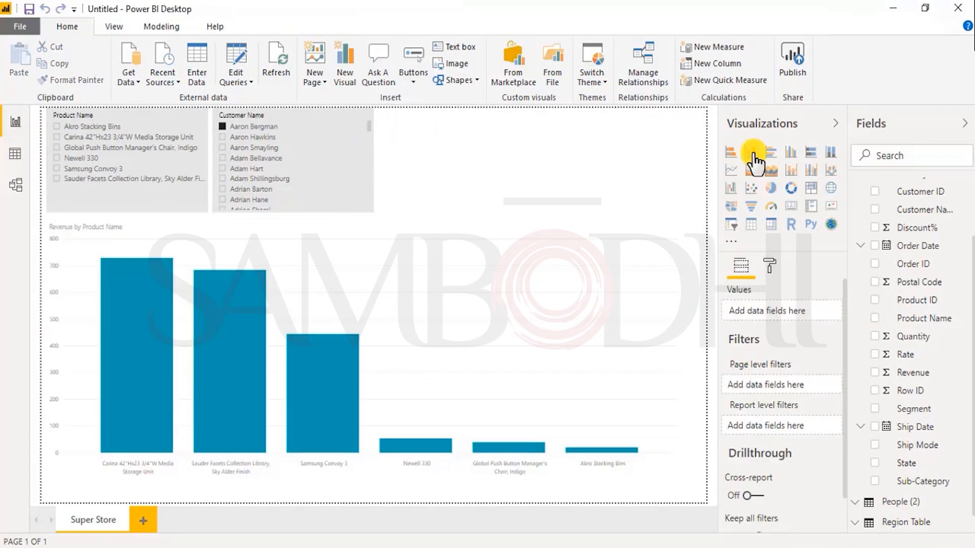
left_click(349, 83)
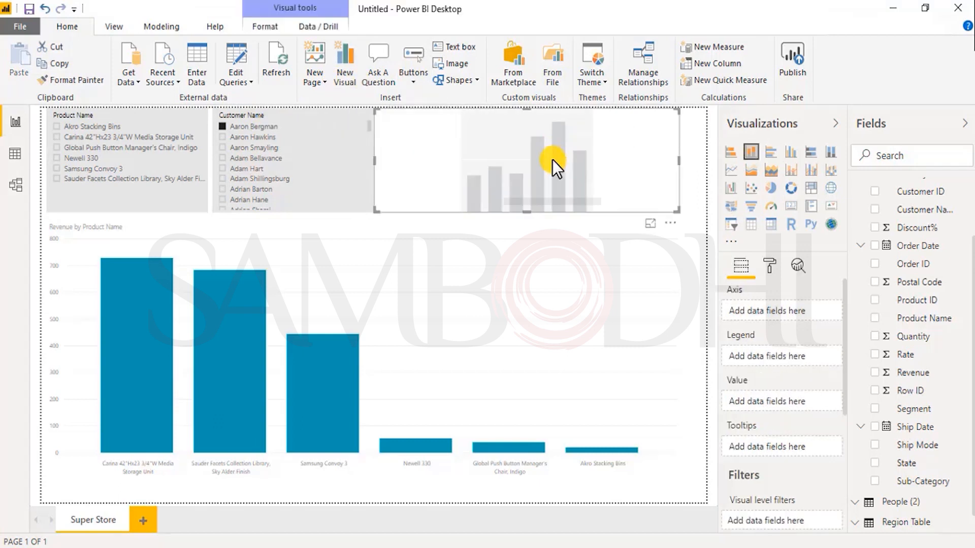
left_click(732, 228)
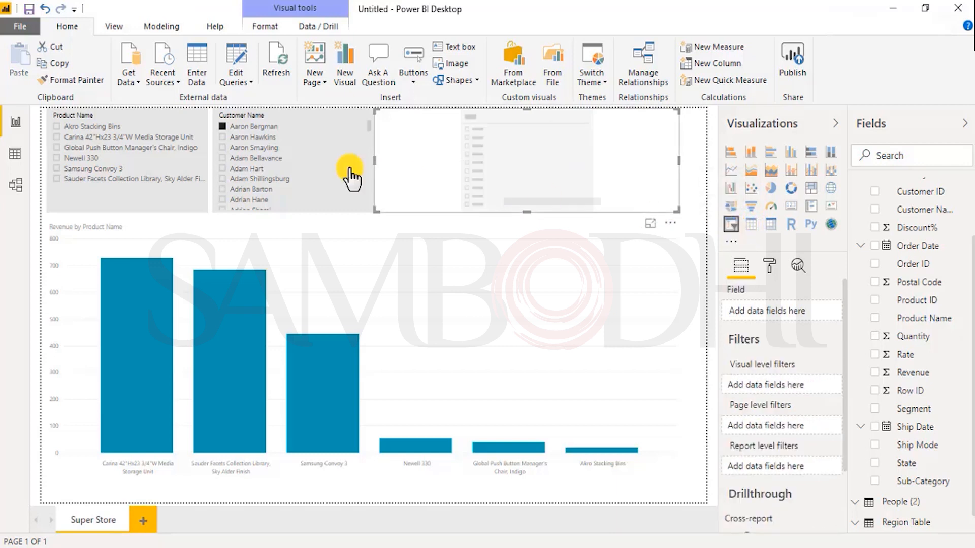
left_click(294, 114)
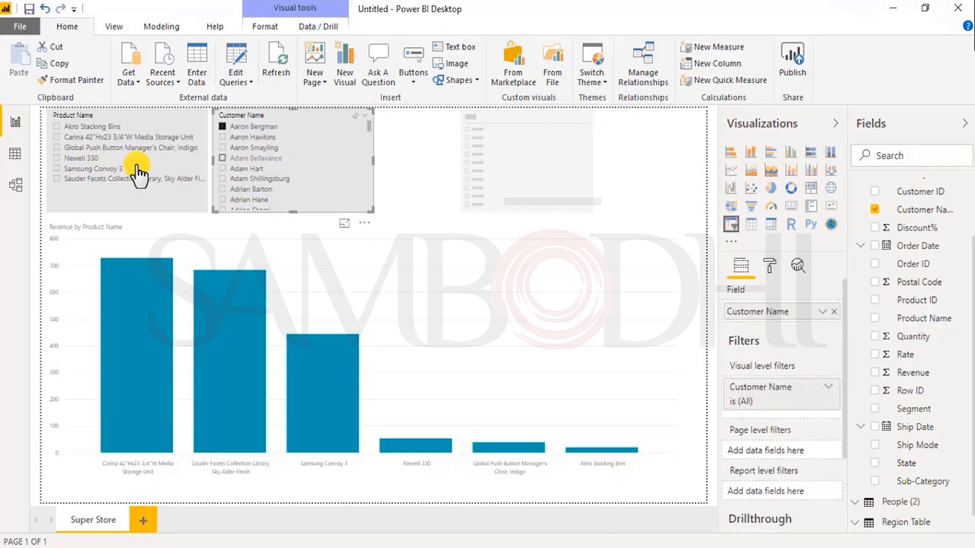
left_click(73, 81)
left_click(444, 123)
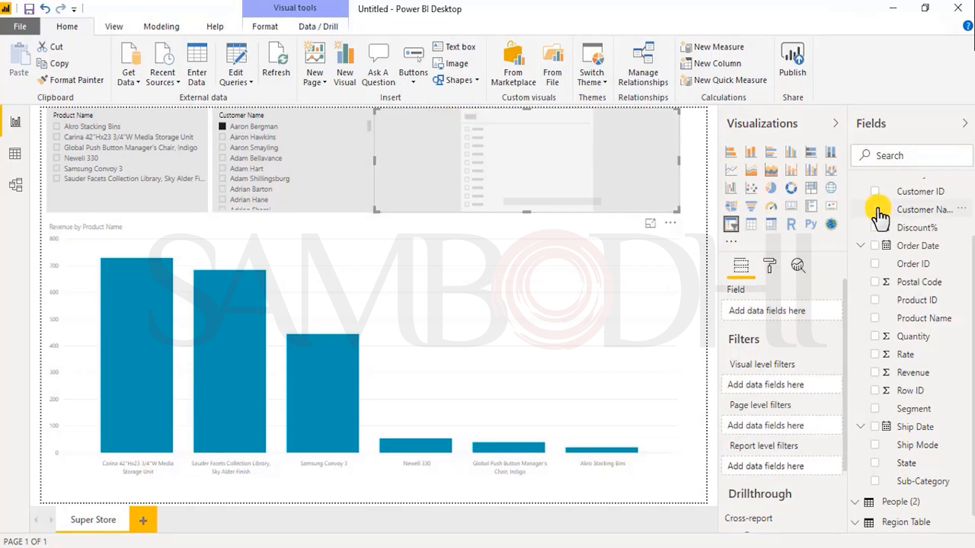
- Fill the empty slicer with the Region field from Region Table
scroll(879, 246, "up", 3)
left_click(862, 191)
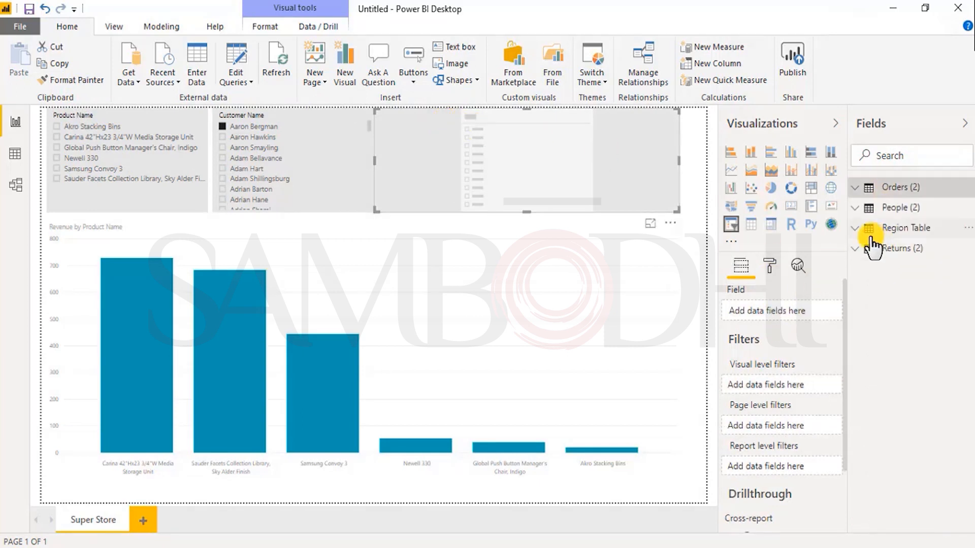
left_click(864, 229)
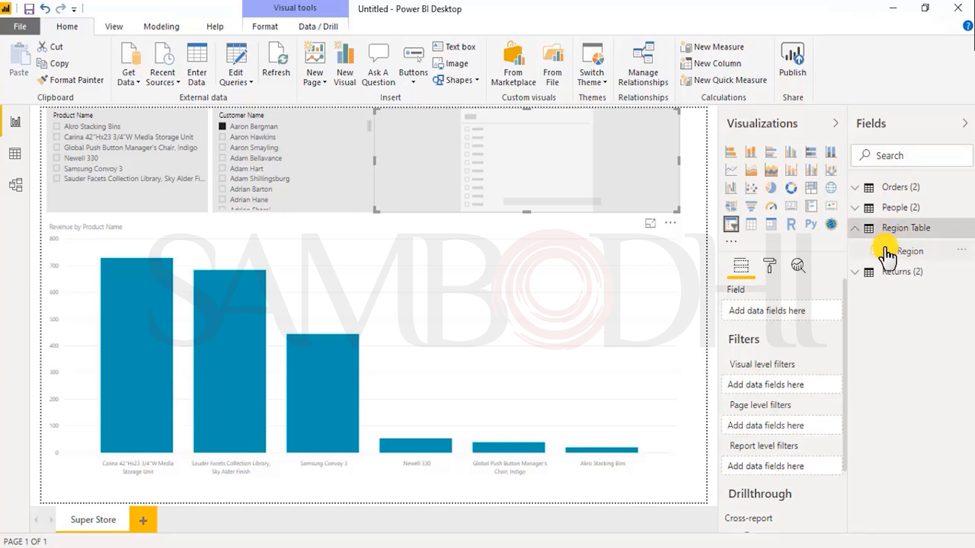
left_click_drag(814, 309, 818, 313)
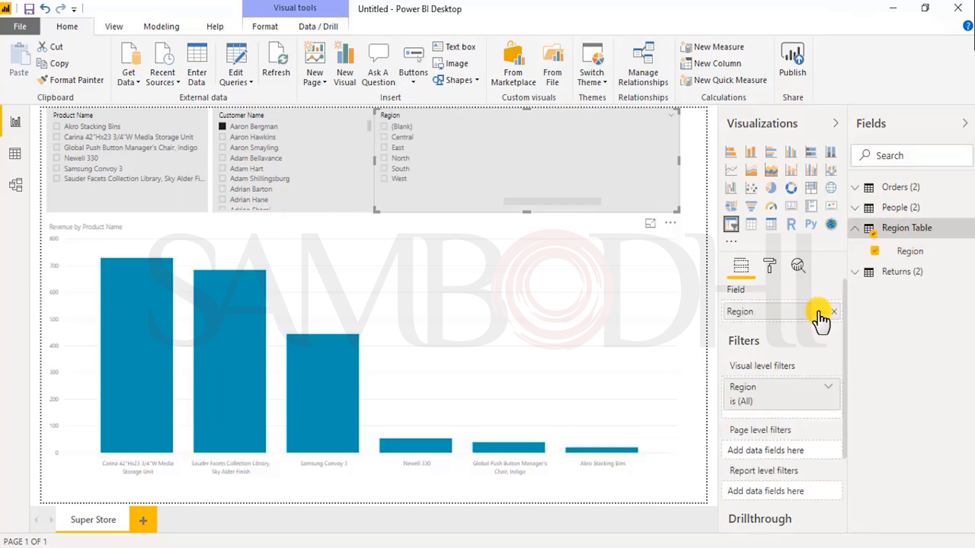
- Test the (Blank) option in the Region slicer, clearing the Customer Name slicer's selection and finally the (Blank) selection
left_click(399, 128)
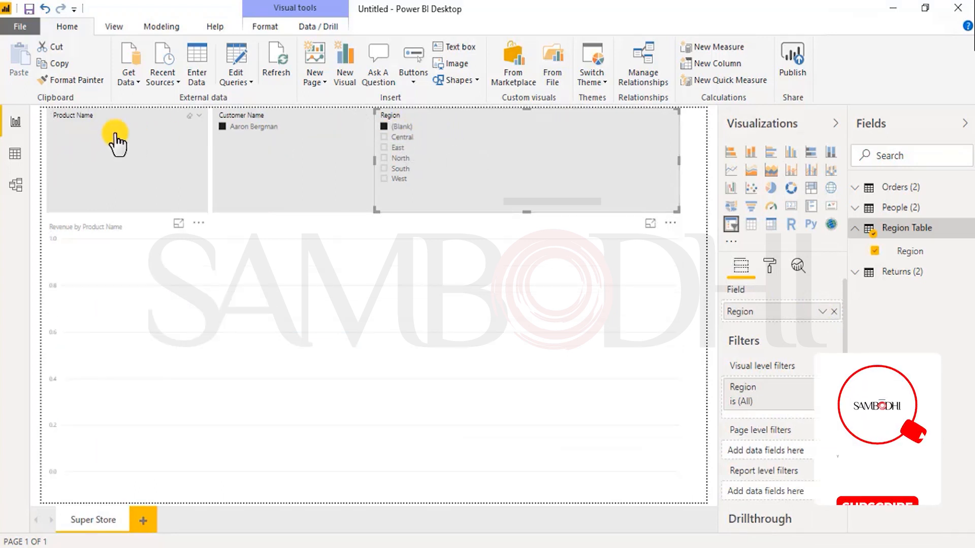
left_click(312, 135)
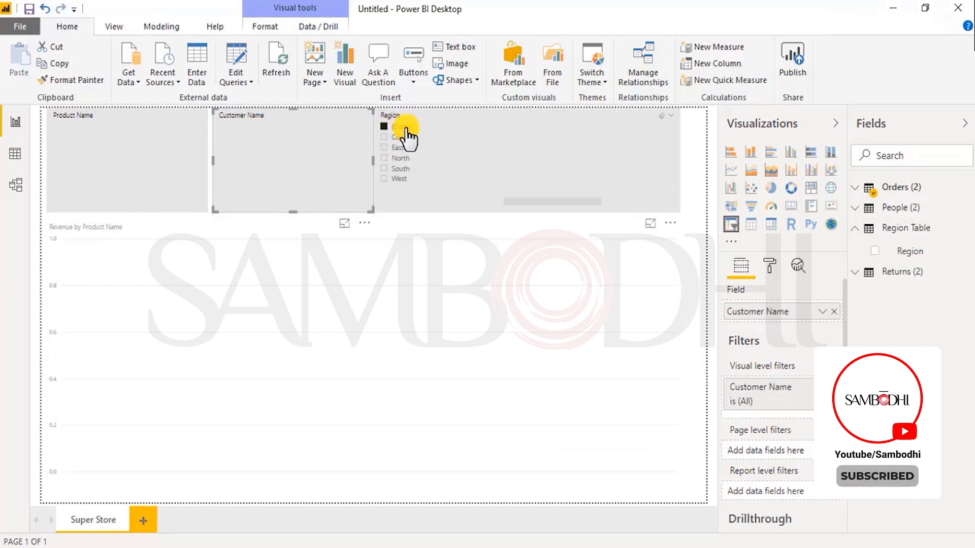
left_click(424, 133)
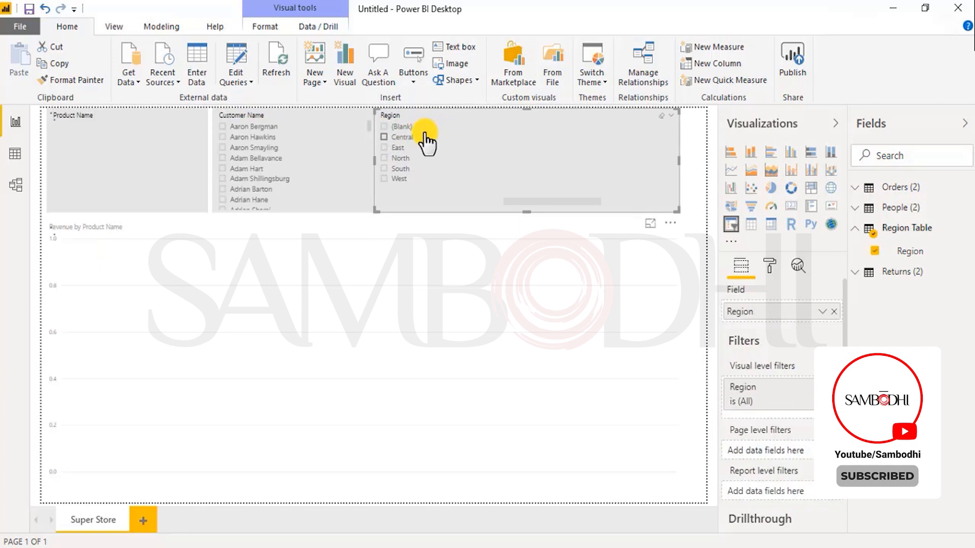
left_click(392, 131)
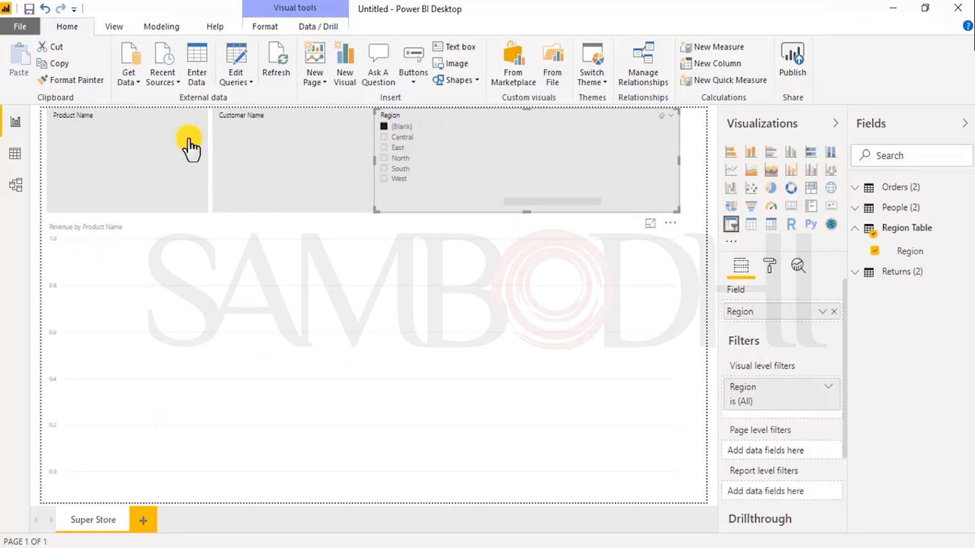
left_click(415, 127)
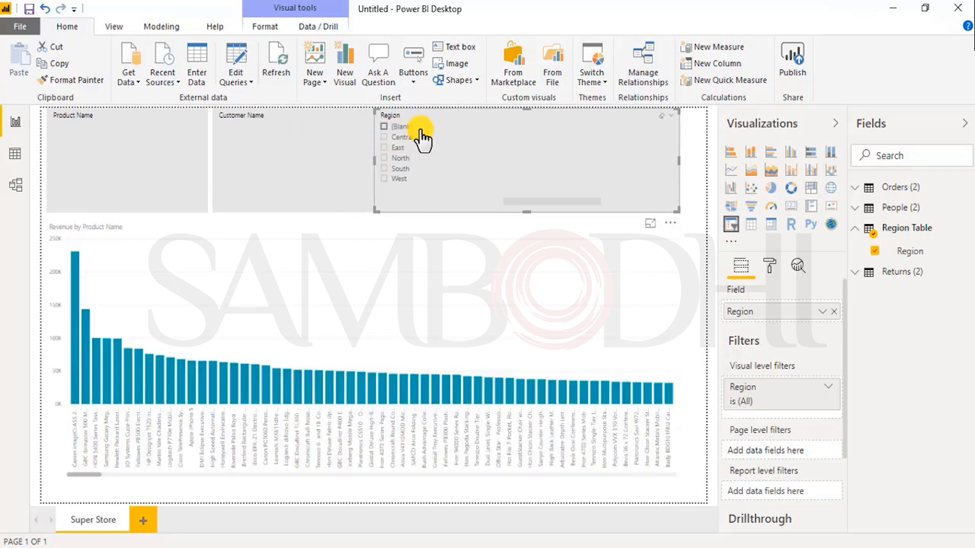
- Compare the report filtered by the North, West, East and Central regions using the Region slicer
left_click(400, 159)
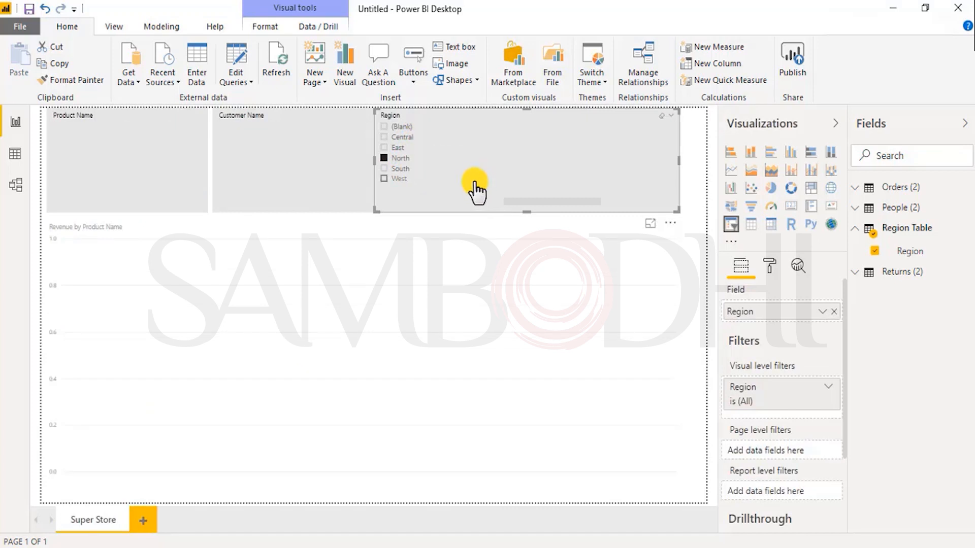
left_click(399, 171)
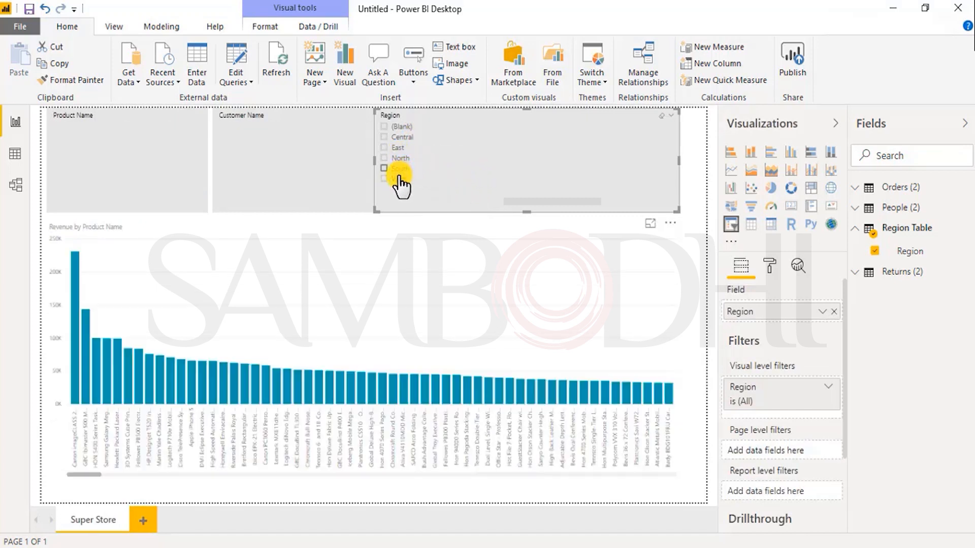
left_click(400, 179)
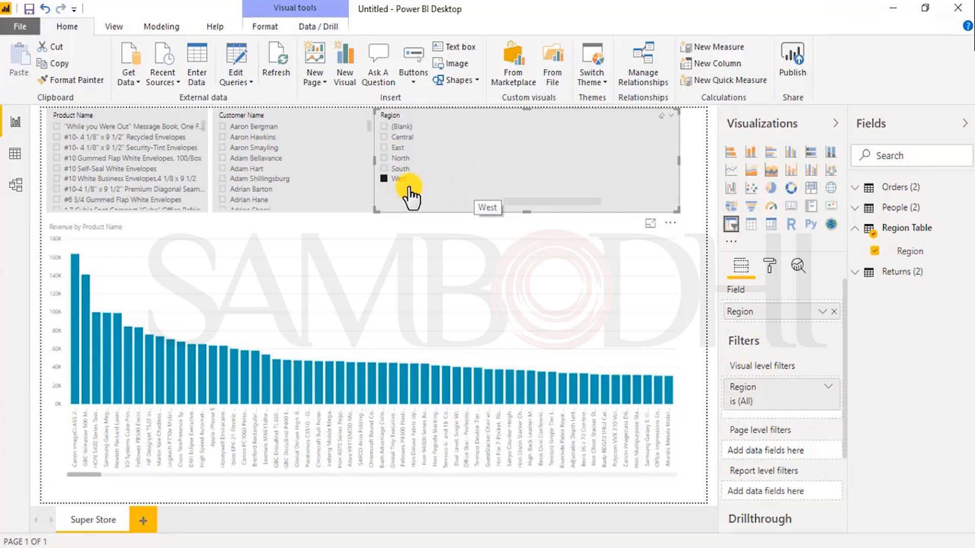
left_click(398, 149)
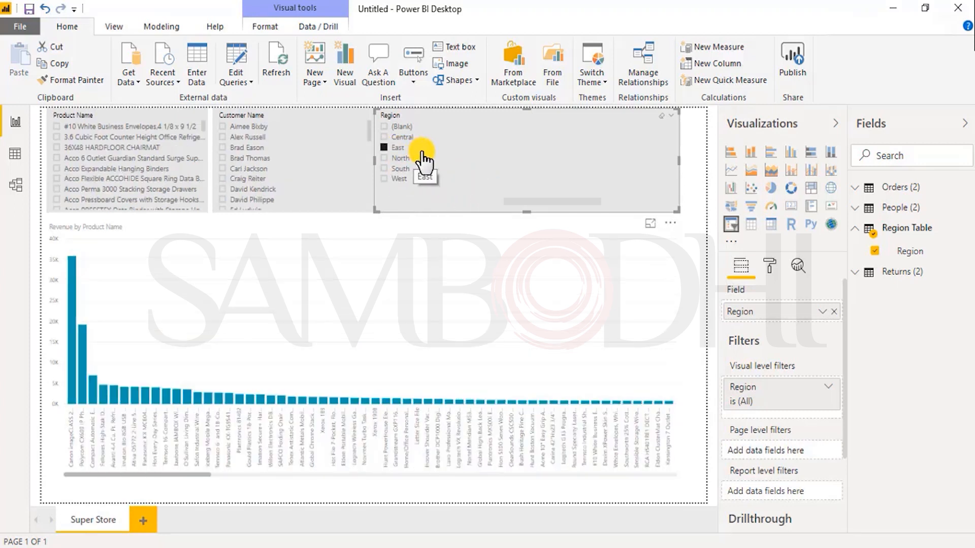
left_click(421, 158)
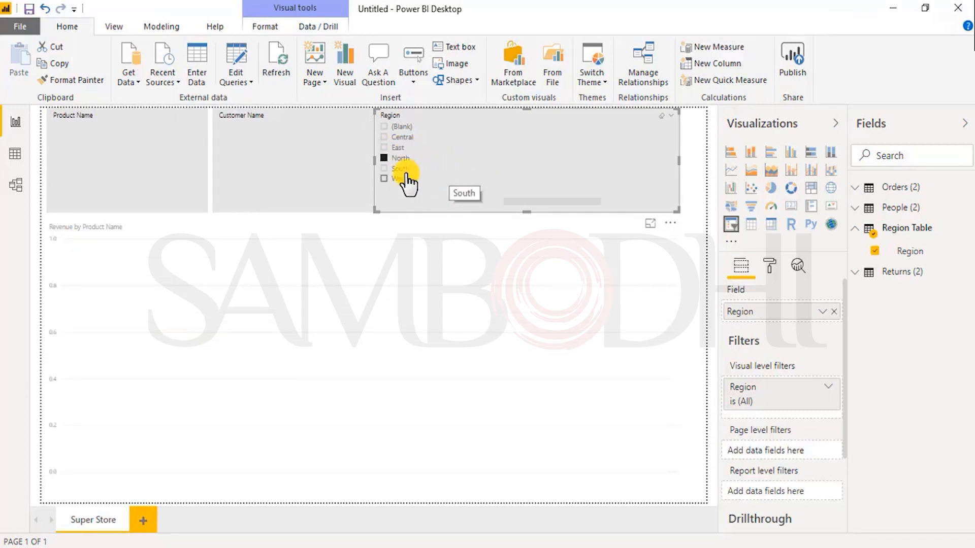
left_click(397, 138)
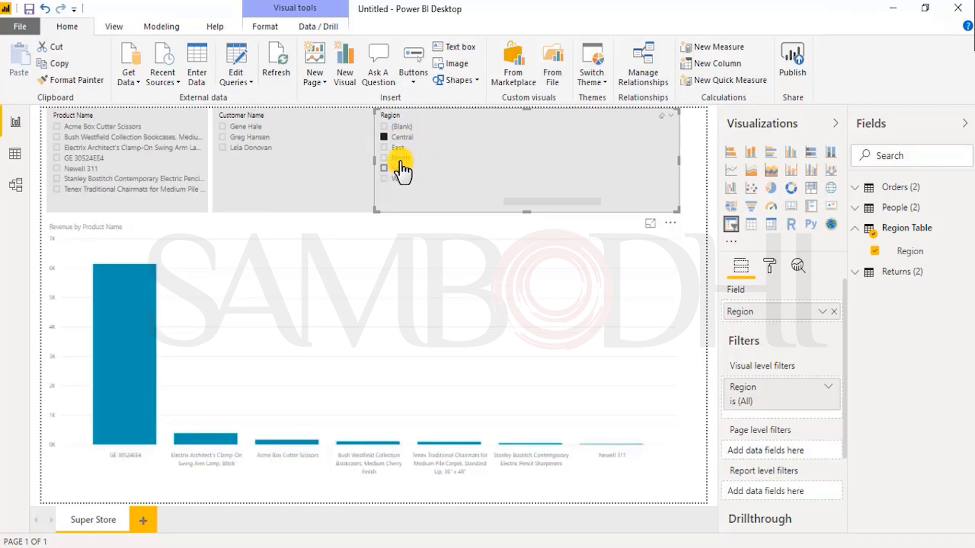
left_click(401, 158)
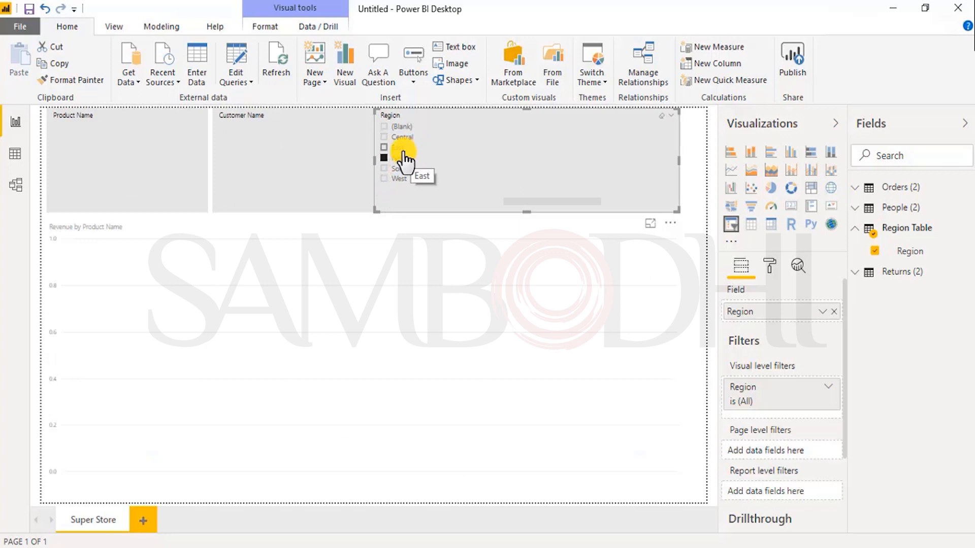
- Recheck the report for the (Blank) region, clear that choice, and view the report filtered by West and by South
left_click(391, 127)
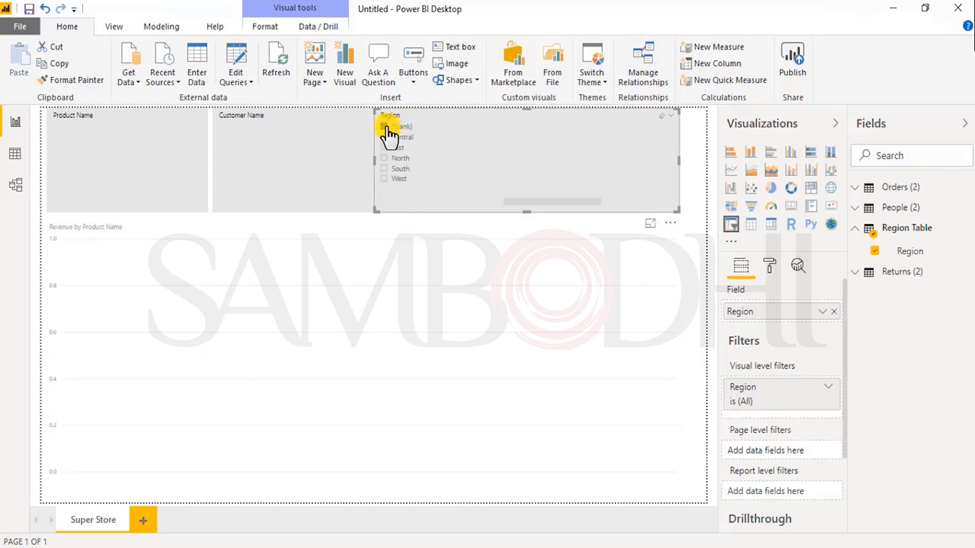
left_click(425, 129)
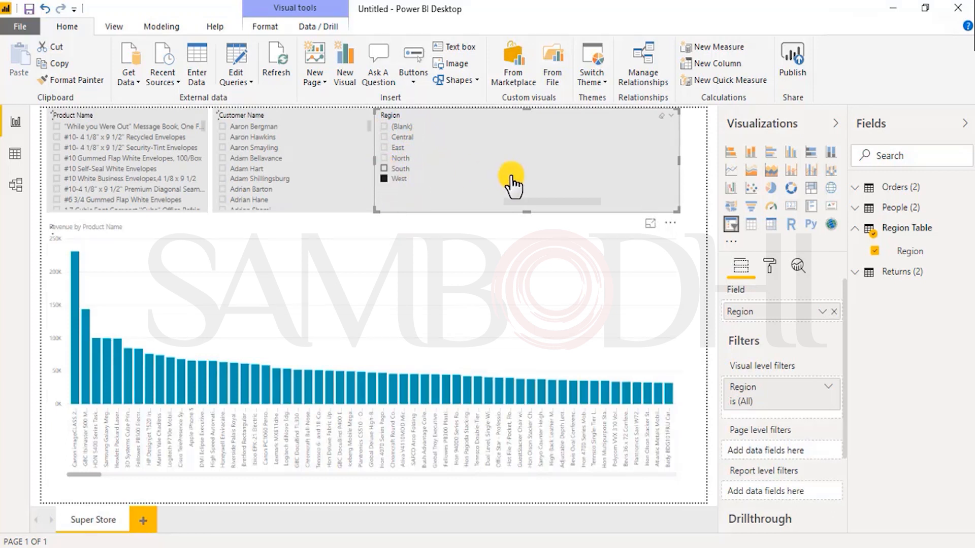
left_click(514, 181)
left_click(400, 170, "ctrl")
left_click(398, 180, "ctrl")
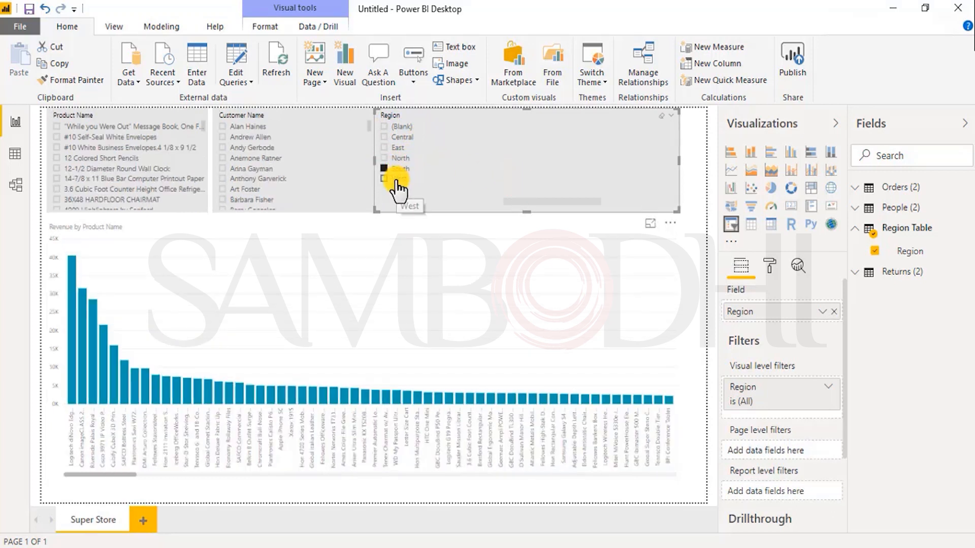
- Filter the report to the West region and narrow the Region slicer to free the space beside it
left_click(397, 180)
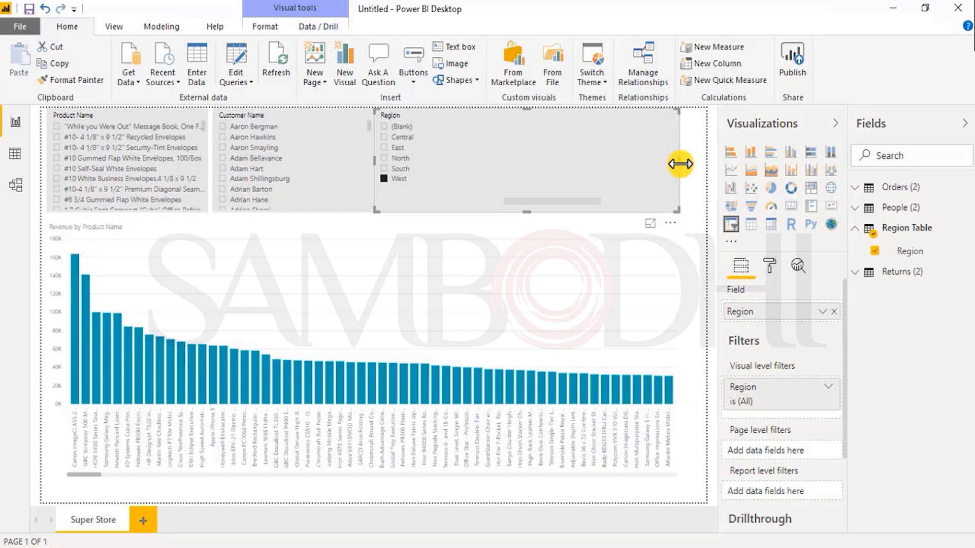
left_click_drag(609, 163, 493, 163)
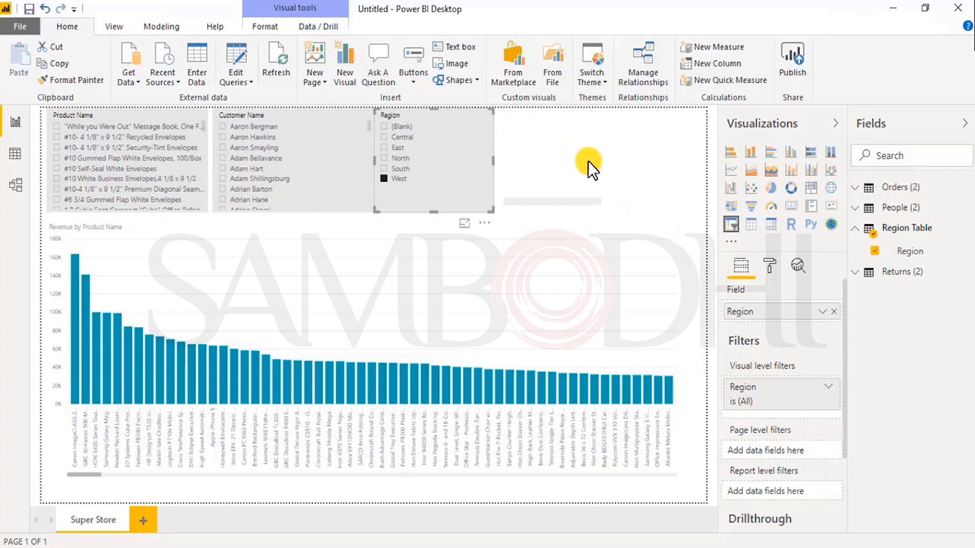
left_click(376, 71)
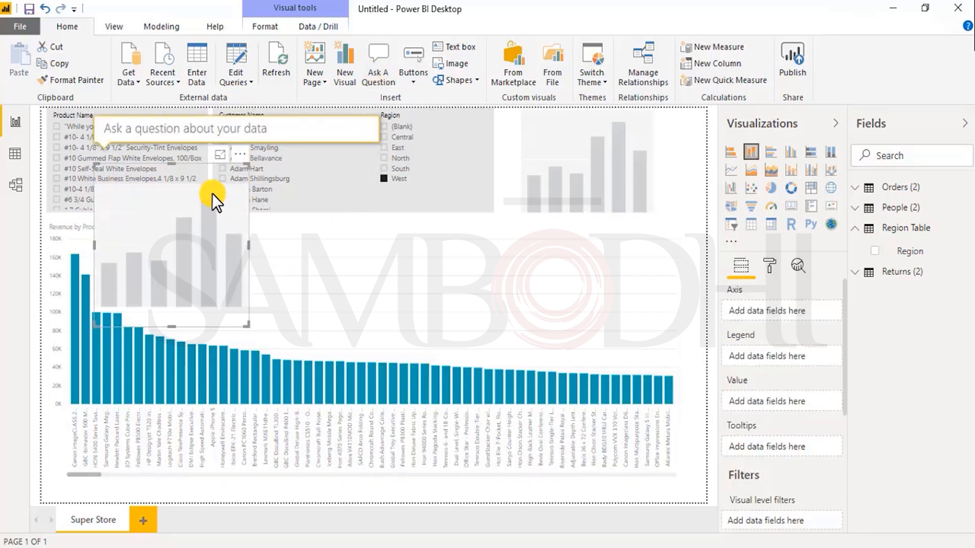
key("Delete")
left_click(595, 162)
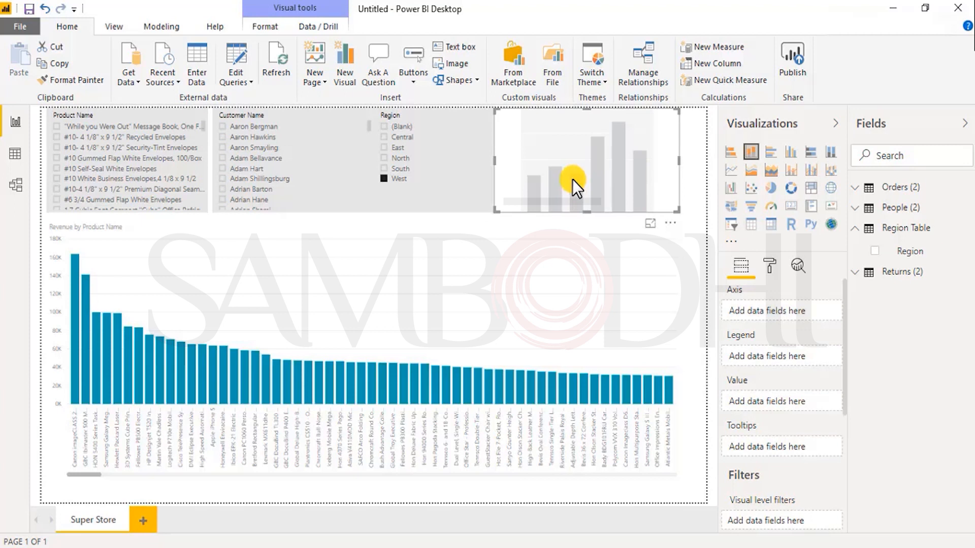
left_click(371, 74)
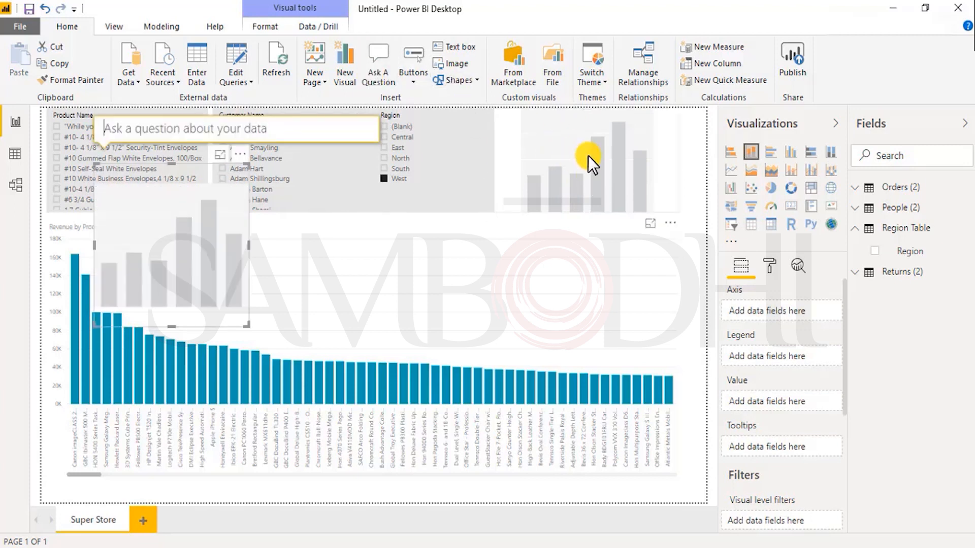
key("Delete")
left_click(591, 160)
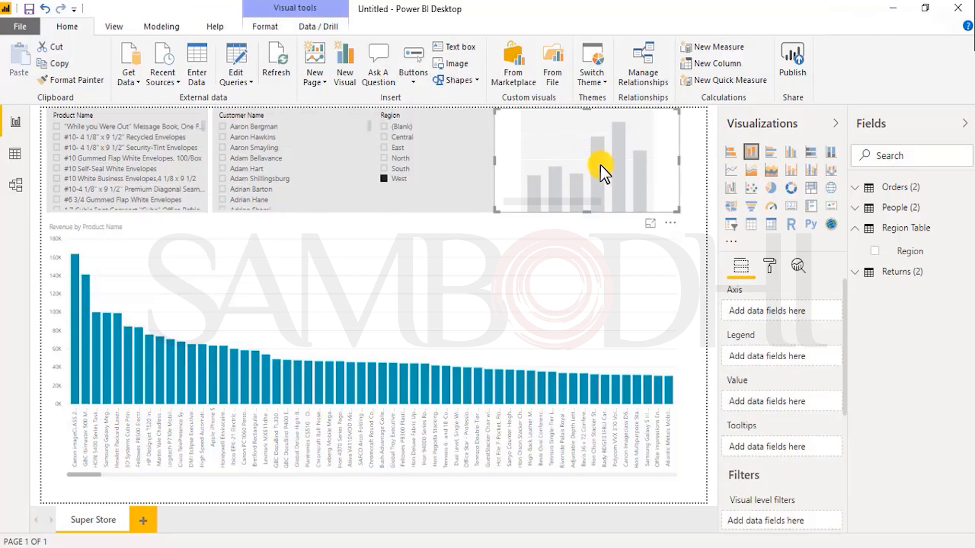
key("Delete")
- Insert a Q&A visual beside the Region slicer and try a question starting with "Region by"
left_click(375, 77)
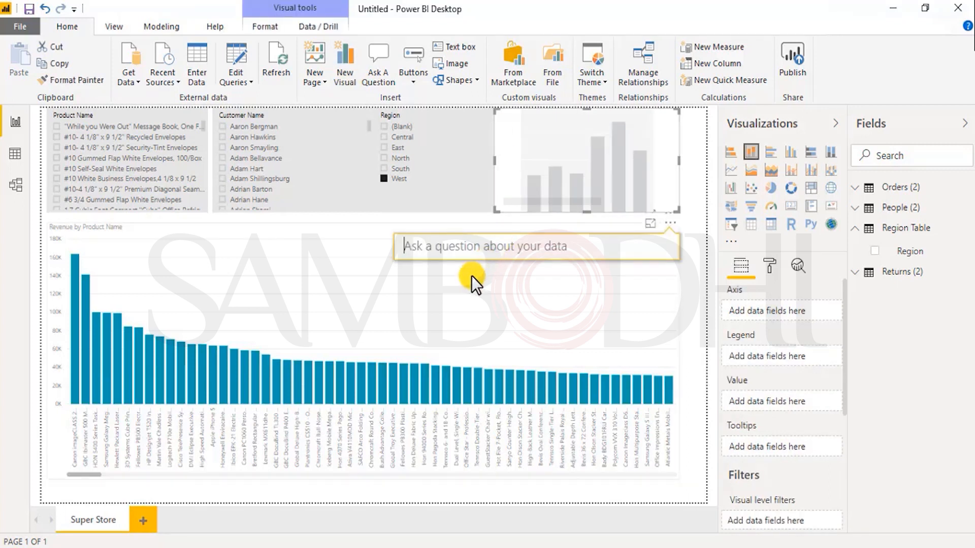
type("Region by")
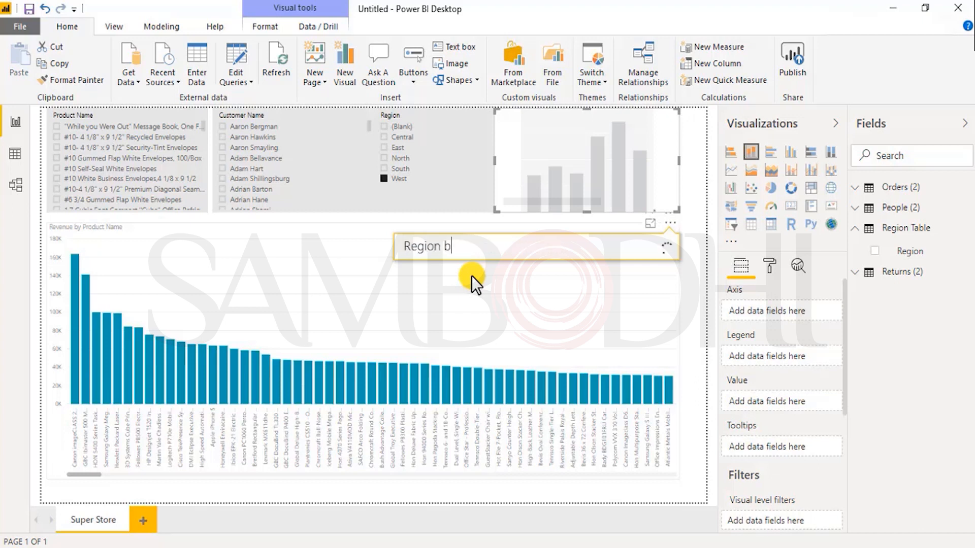
key("BackSpace")
key("BackSpace")
key("BackSpace")
type("b y")
key("BackSpace")
key("BackSpace")
key("BackSpace")
key("BackSpace")
key("BackSpace")
key("BackSpace")
key("BackSpace")
key("BackSpace")
key("BackSpace")
key("BackSpace")
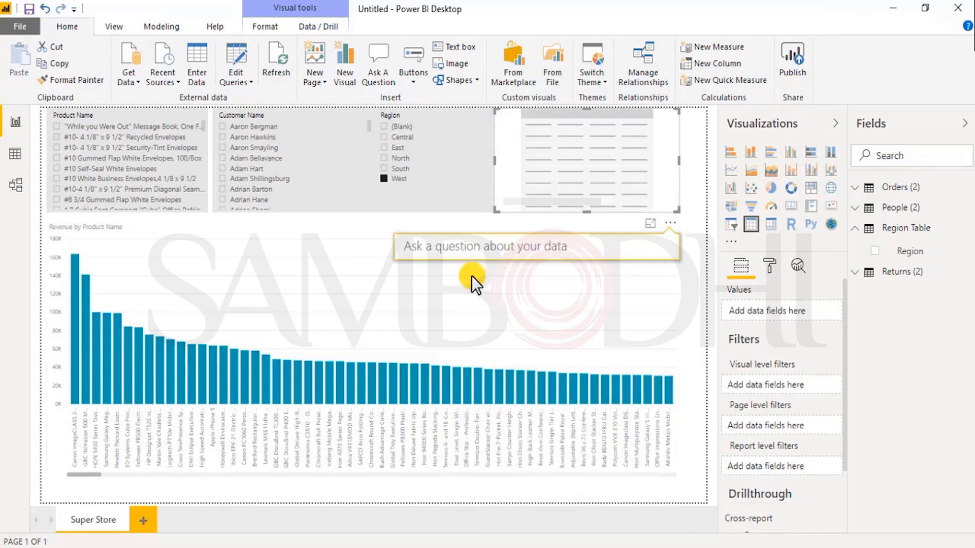
- Ask the Q&A visual the question "Product by region"
type("Product")
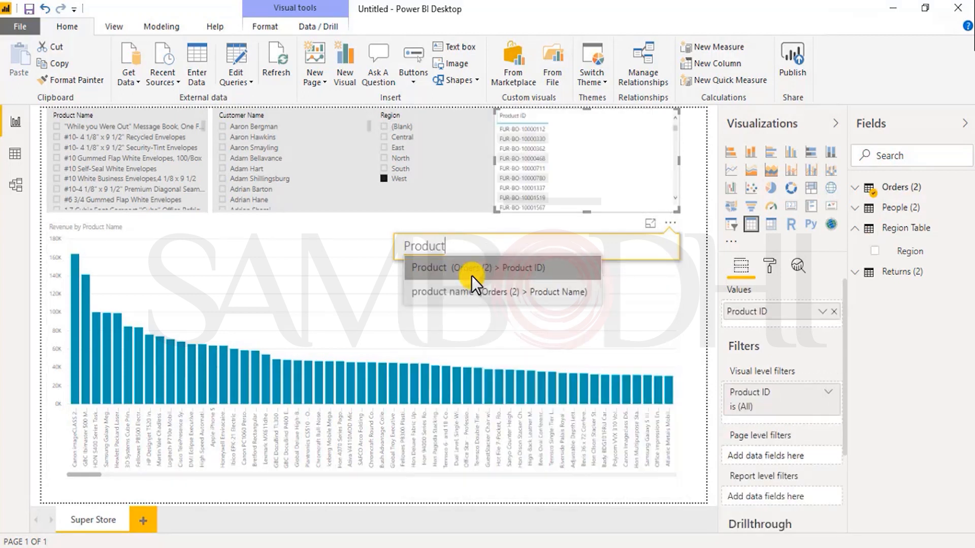
type(" by")
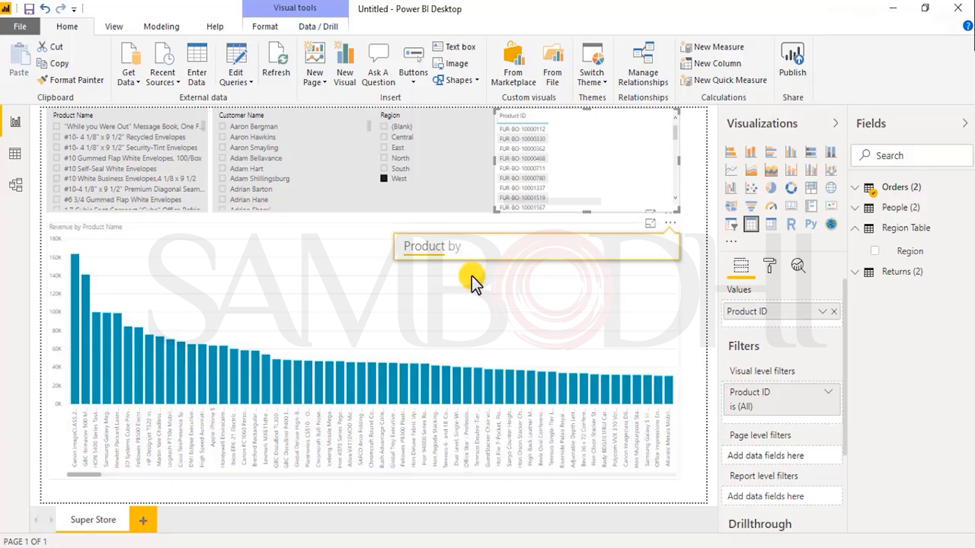
type(" reg")
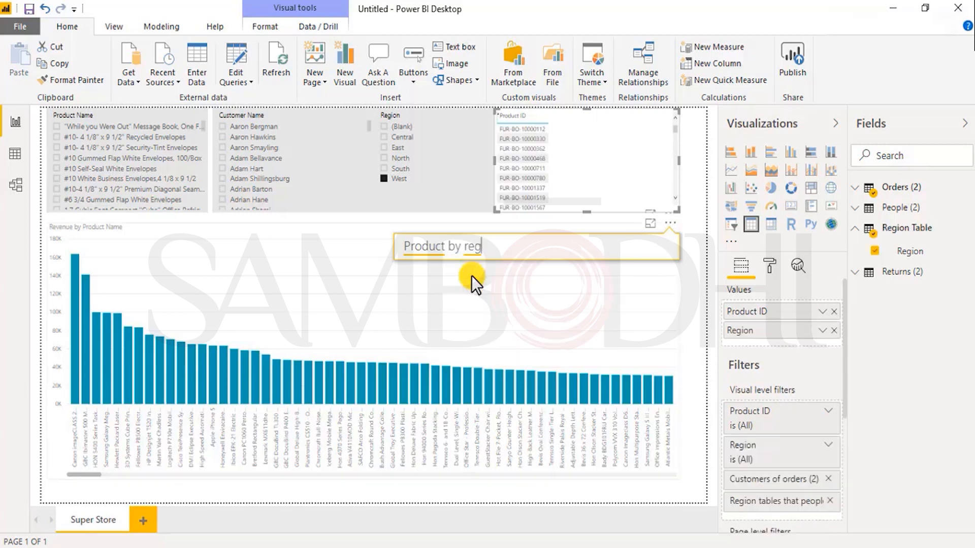
type("ion")
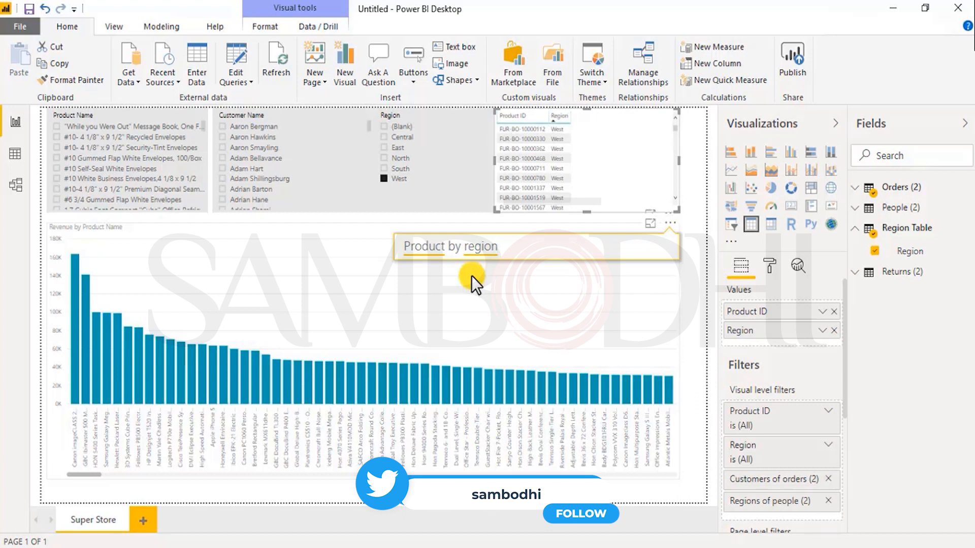
- Replace the question in the Q&A visual with "revenue by region"
key("BackSpace")
key("BackSpace")
key("BackSpace")
key("BackSpace")
key("BackSpace")
key("BackSpace")
key("BackSpace")
key("BackSpace")
key("BackSpace")
key("BackSpace")
key("BackSpace")
key("BackSpace")
key("BackSpace")
key("BackSpace")
key("BackSpace")
key("BackSpace")
key("BackSpace")
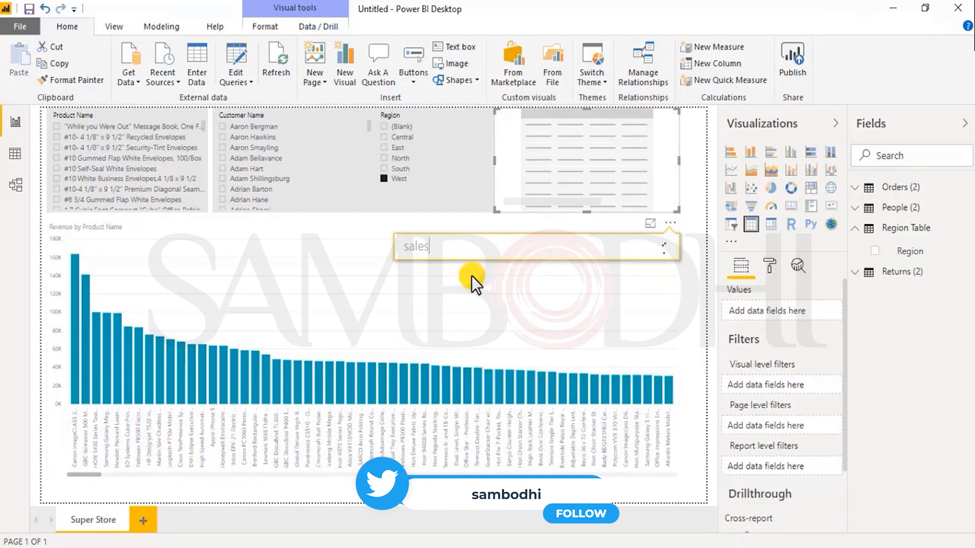
key("BackSpace")
key("BackSpace")
key("BackSpace")
key("BackSpace")
key("BackSpace")
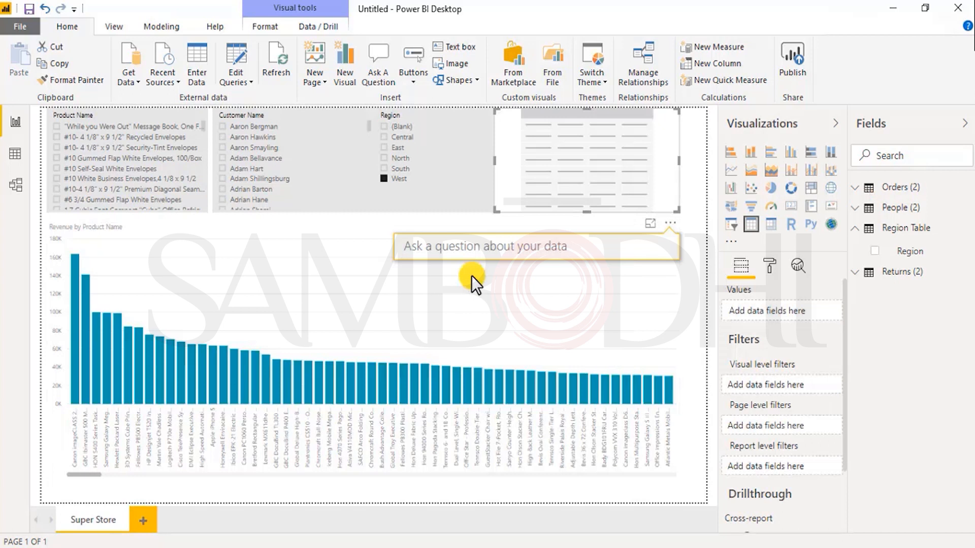
type("revenue")
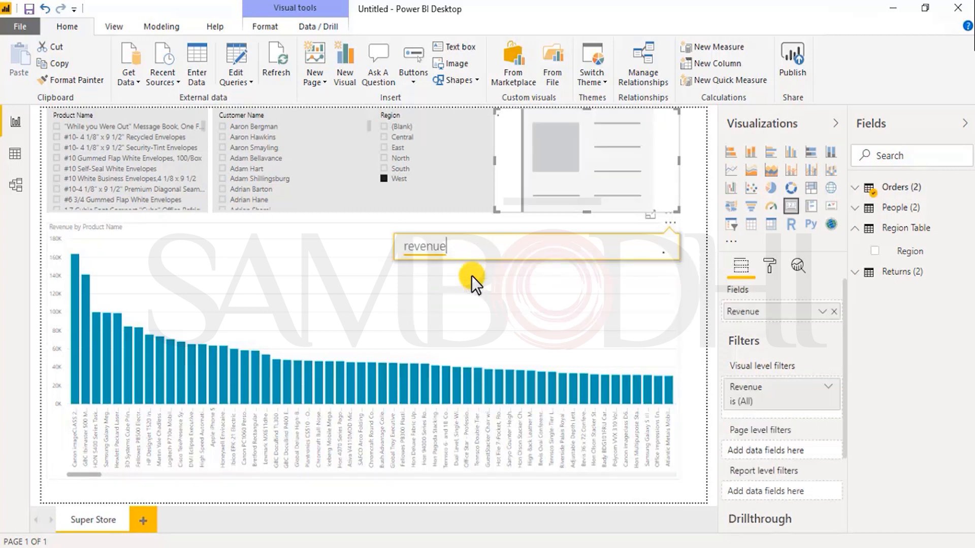
type(" by region")
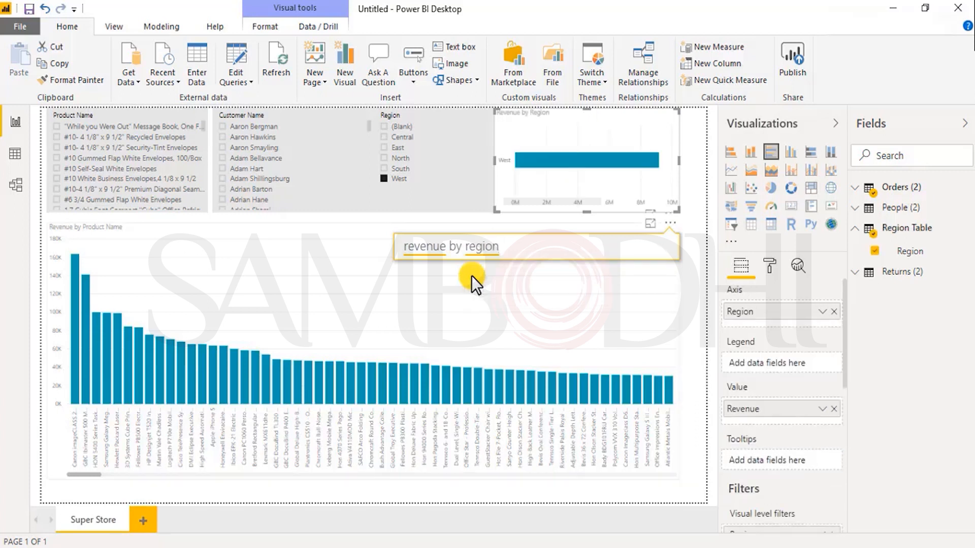
- Clear the West selection in the Region slicer and check the options of the Revenue by Region chart
left_click(406, 190)
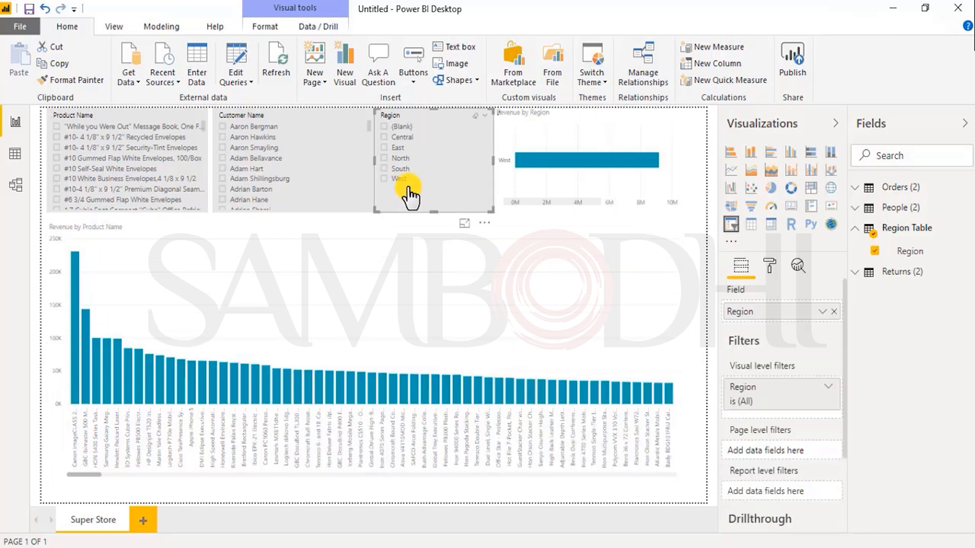
left_click(629, 158)
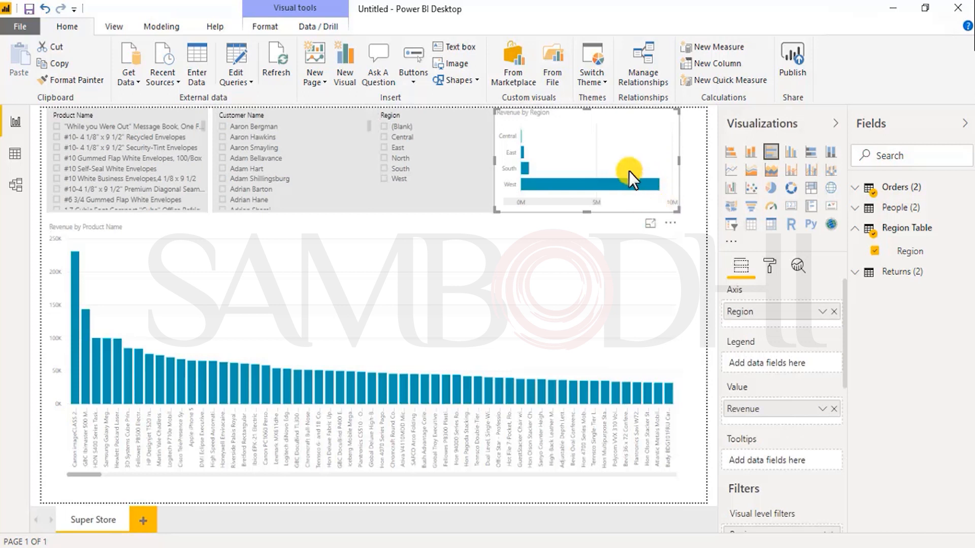
right_click(579, 161)
mouse_move(616, 205)
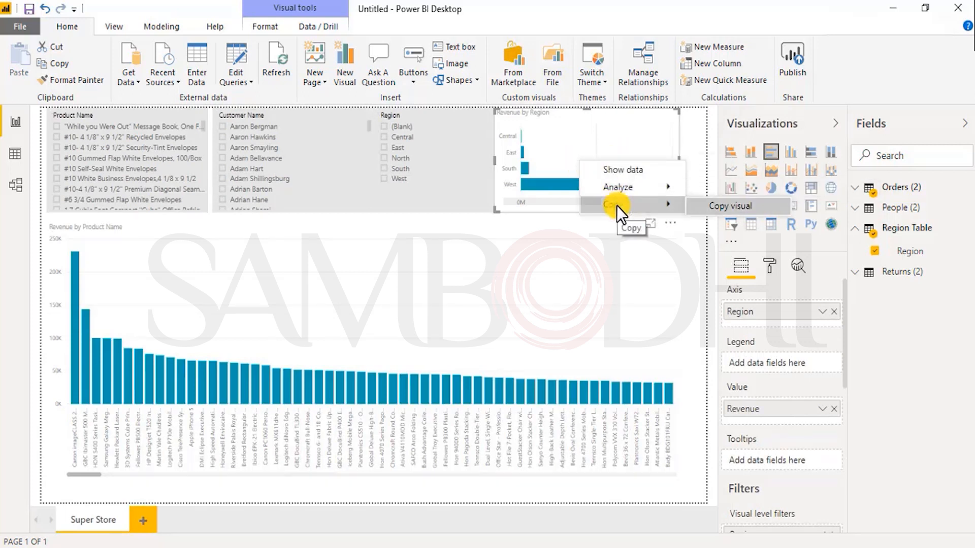
left_click(555, 148)
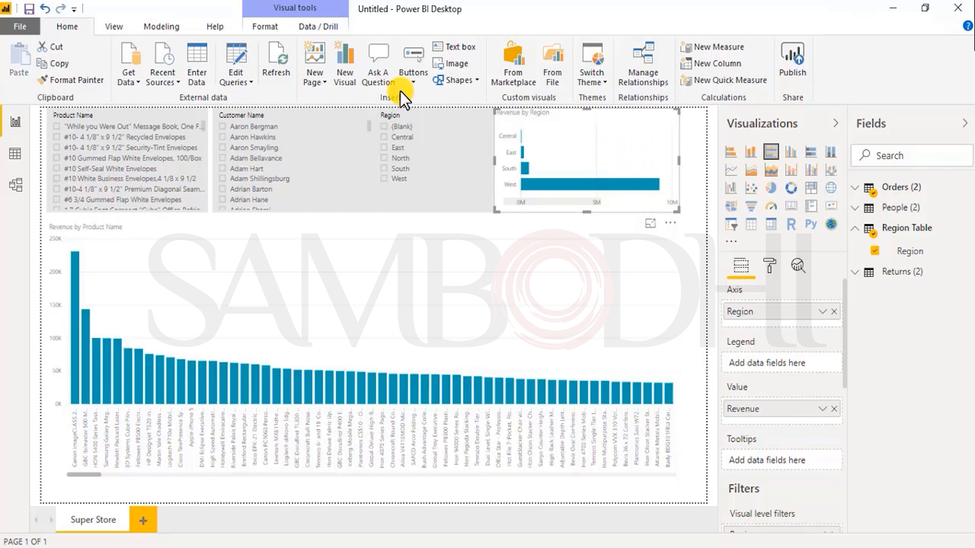
- Delete the Revenue by Region chart from the report page
left_click(591, 140)
left_click(590, 149)
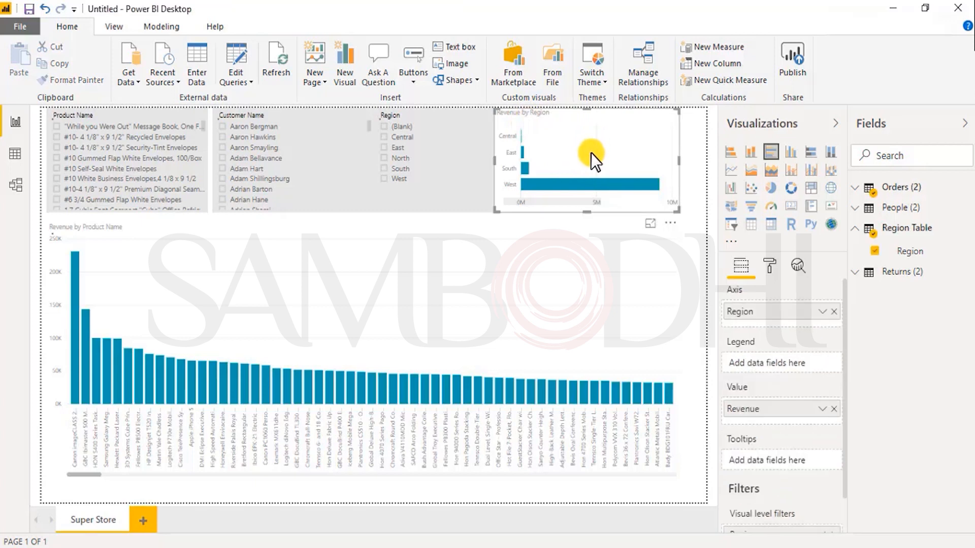
key("Delete")
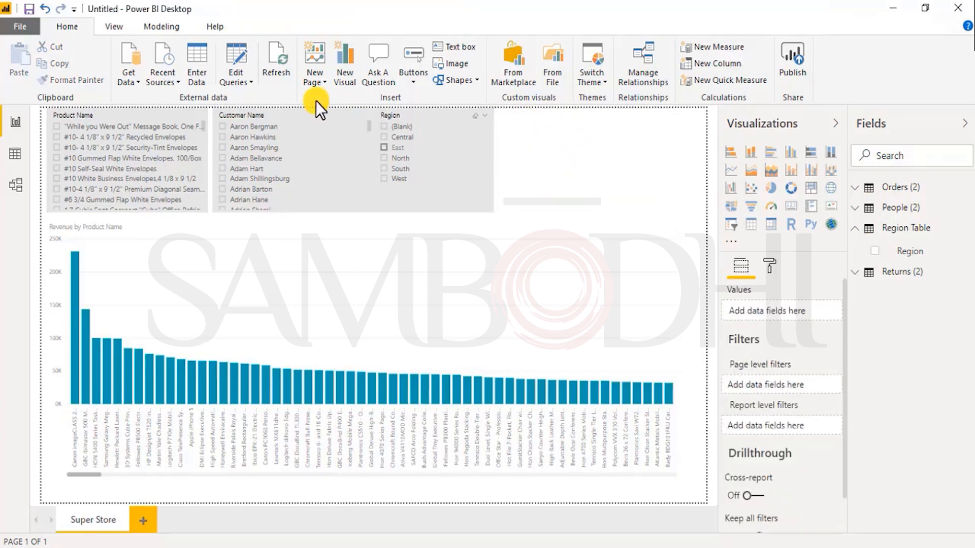
- Insert a new Q&A visual beside the Region slicer and ask it for "revenue by region"
left_click(367, 71)
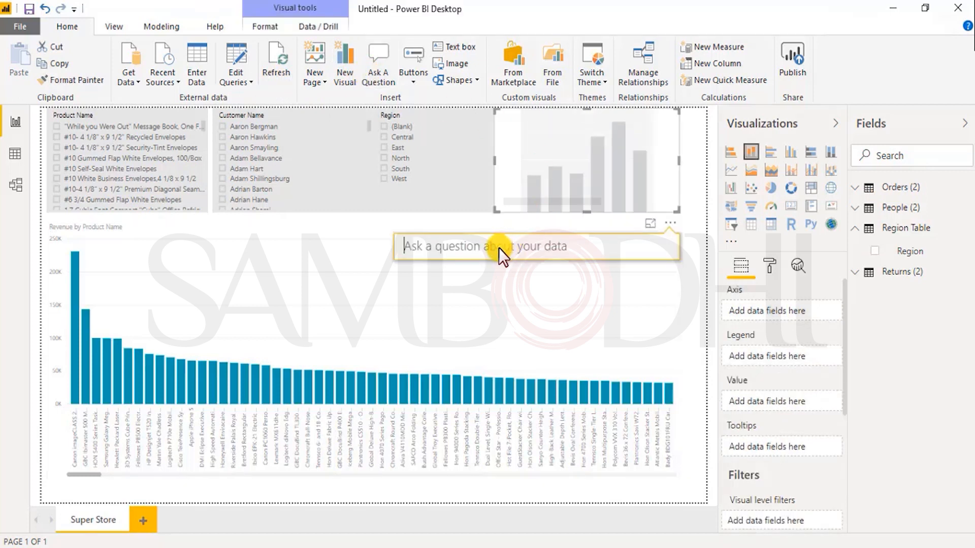
left_click(675, 224)
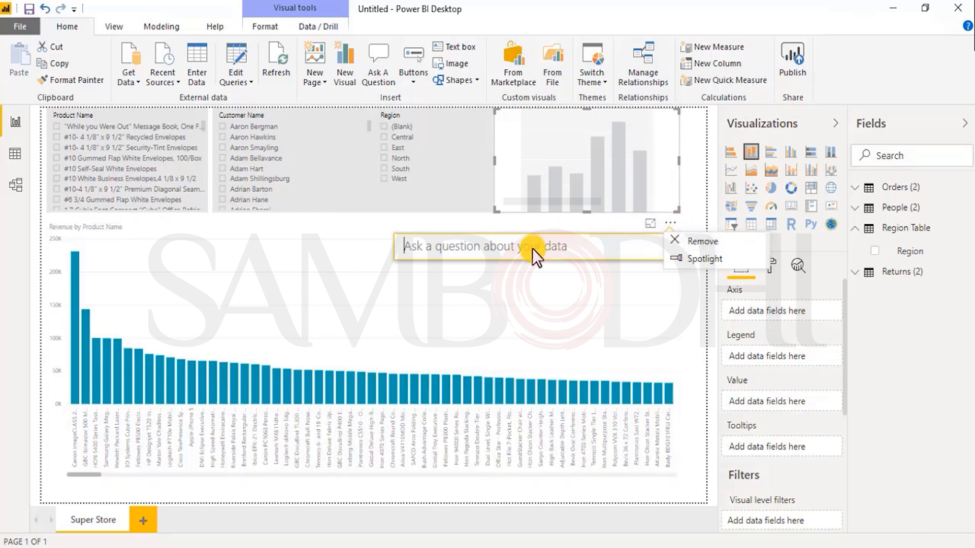
type("sales ")
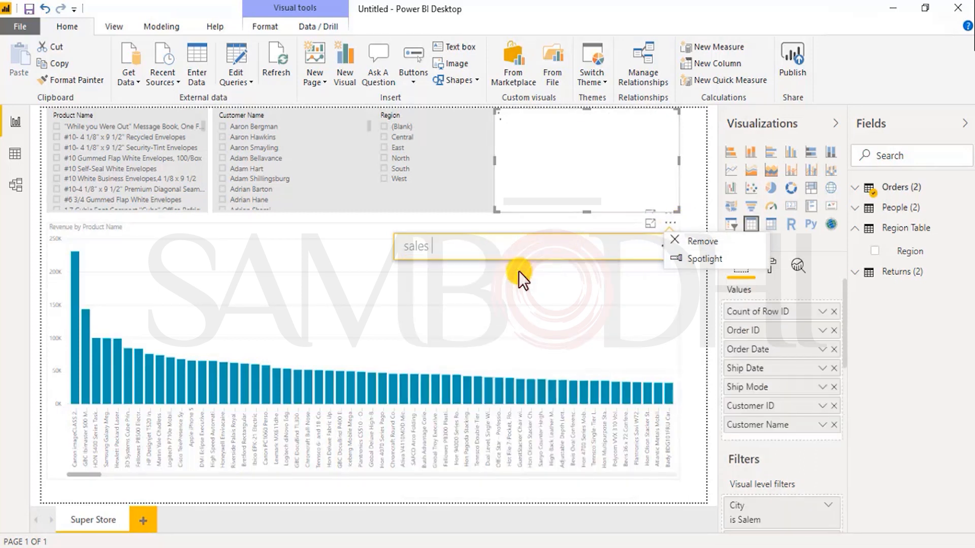
type("by region")
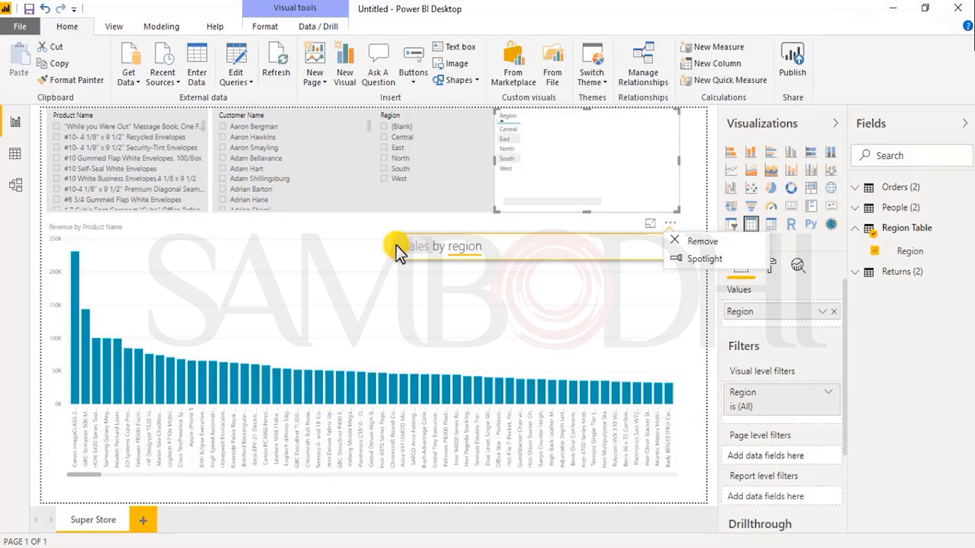
type("revenue")
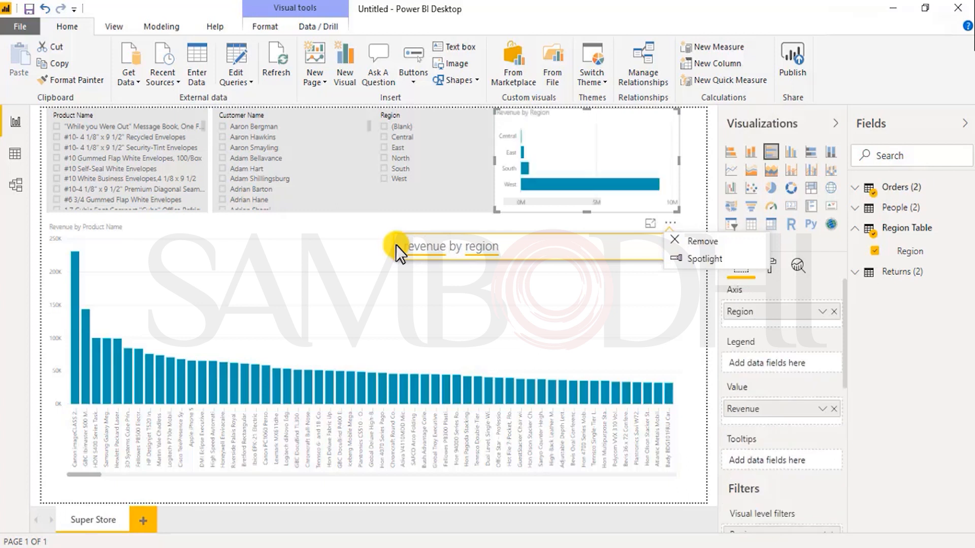
- View the Revenue by Region chart in spotlight and in focus mode and return to the report
left_click(707, 187)
left_click(670, 223)
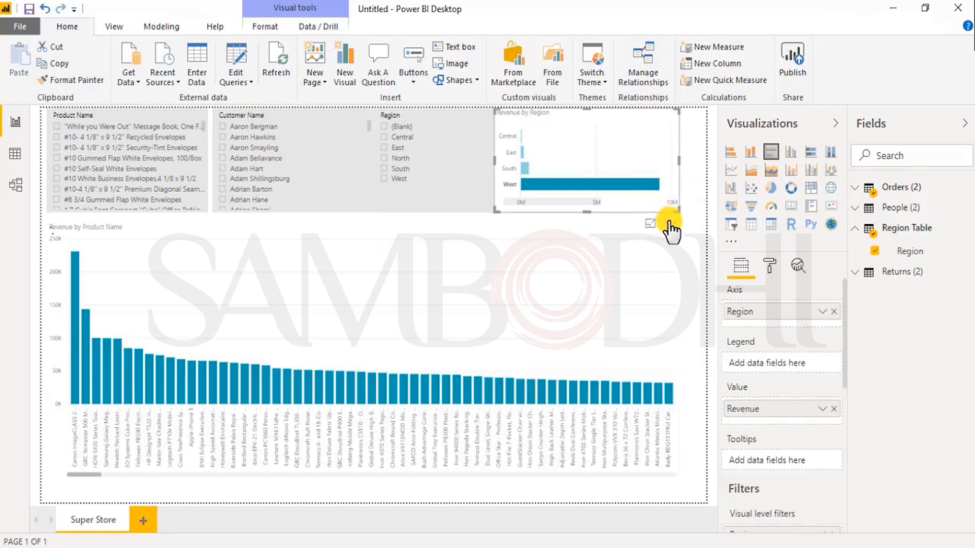
mouse_move(695, 345)
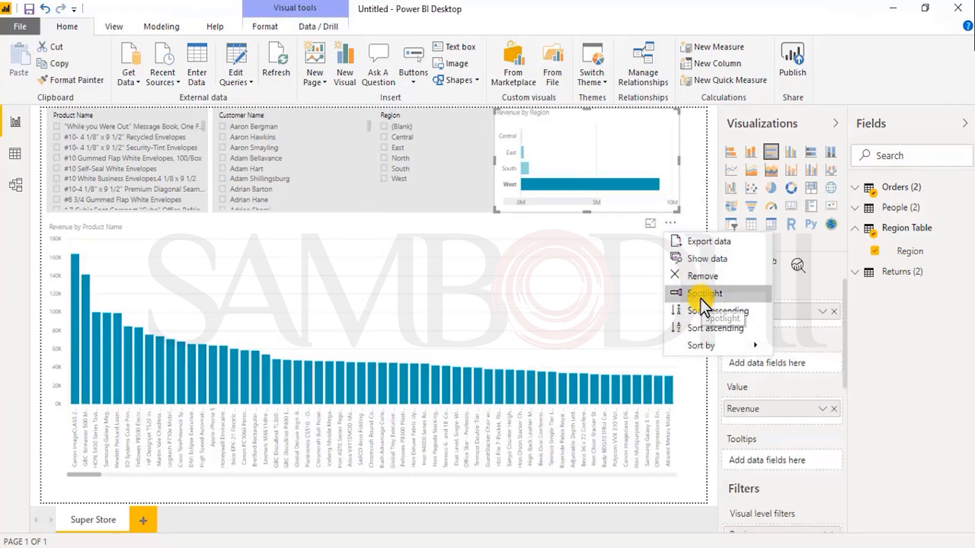
left_click(699, 298)
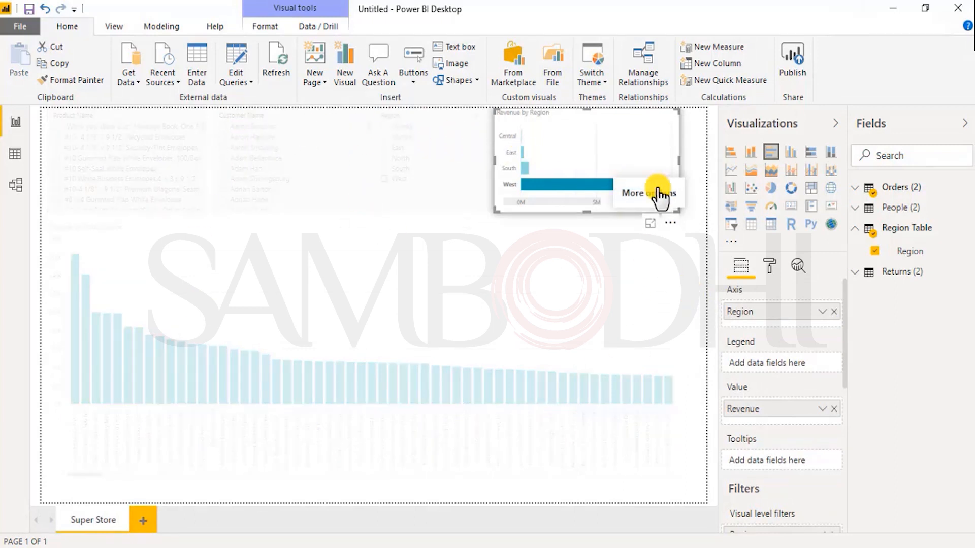
left_click(654, 223)
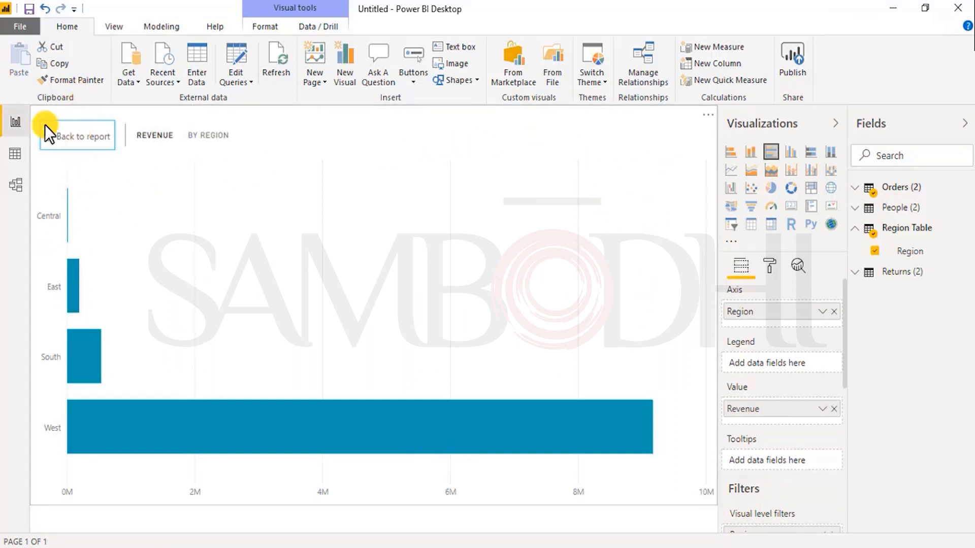
left_click(76, 131)
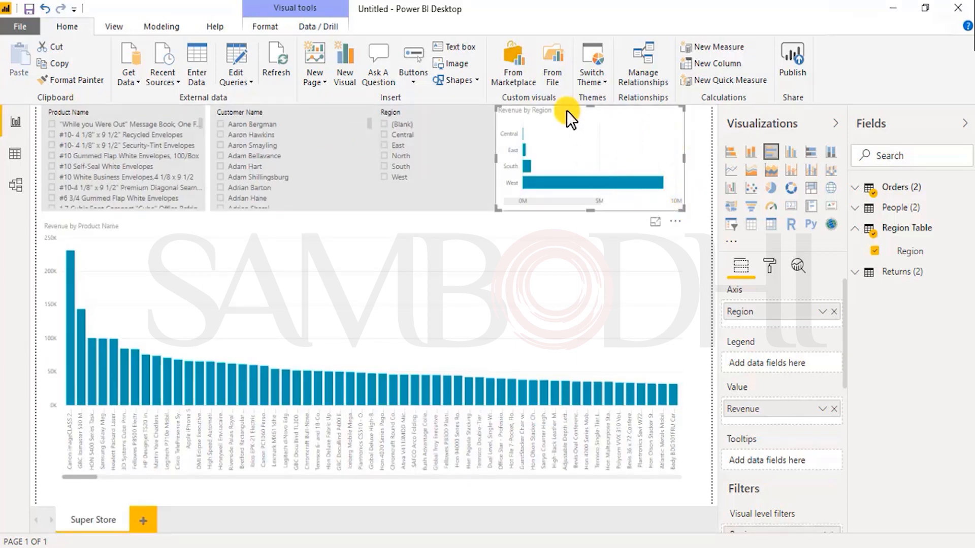
- Open the Action Buttons report page
left_click(409, 80)
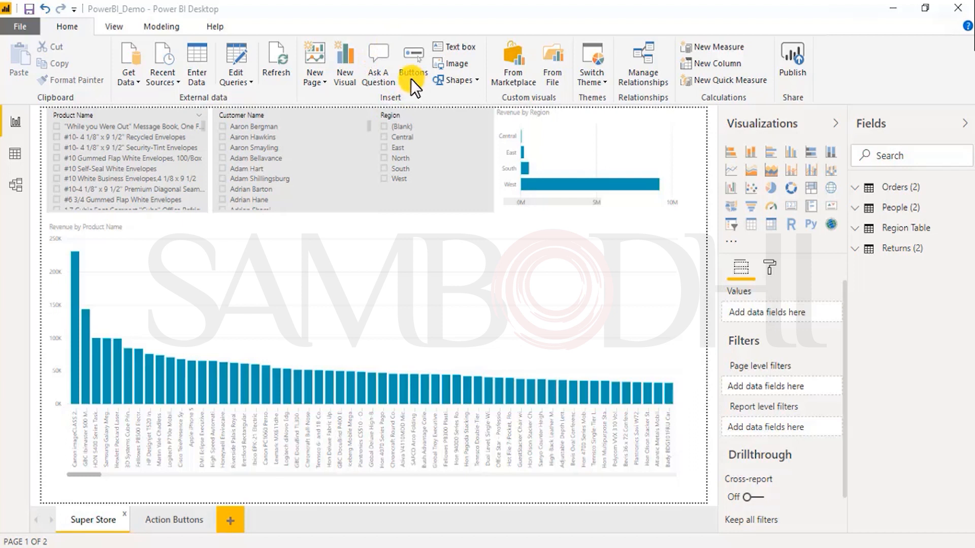
left_click(173, 520)
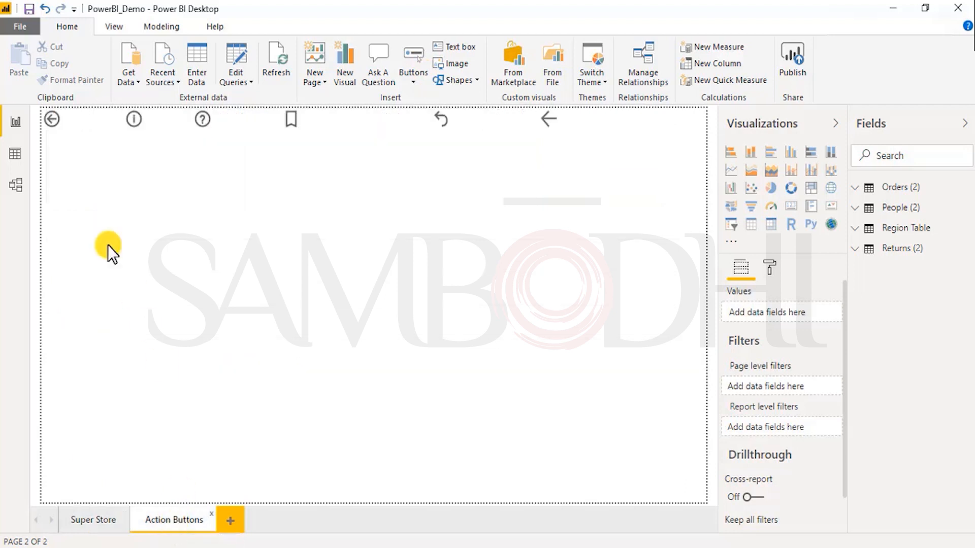
- Examine the available button types and the action types offered for the circled back button
left_click(411, 76)
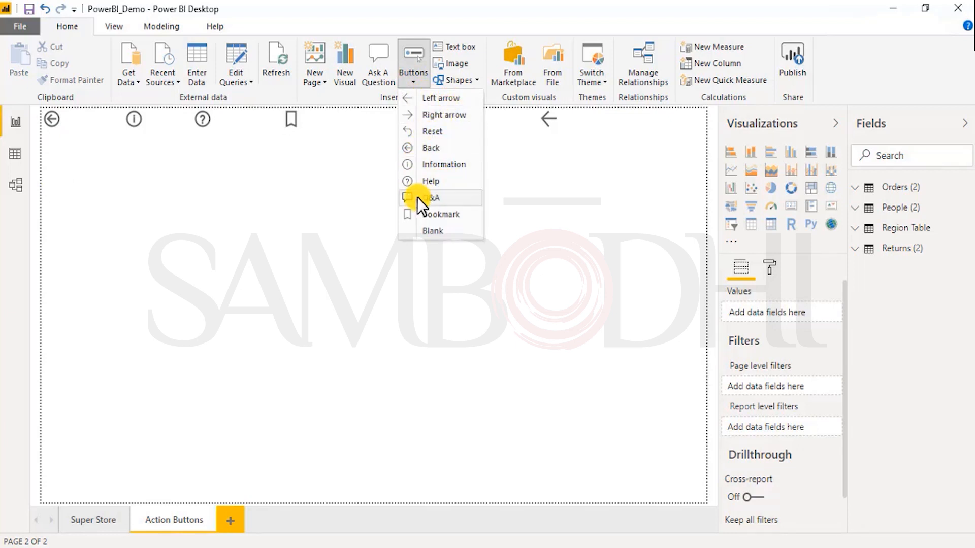
left_click(437, 252)
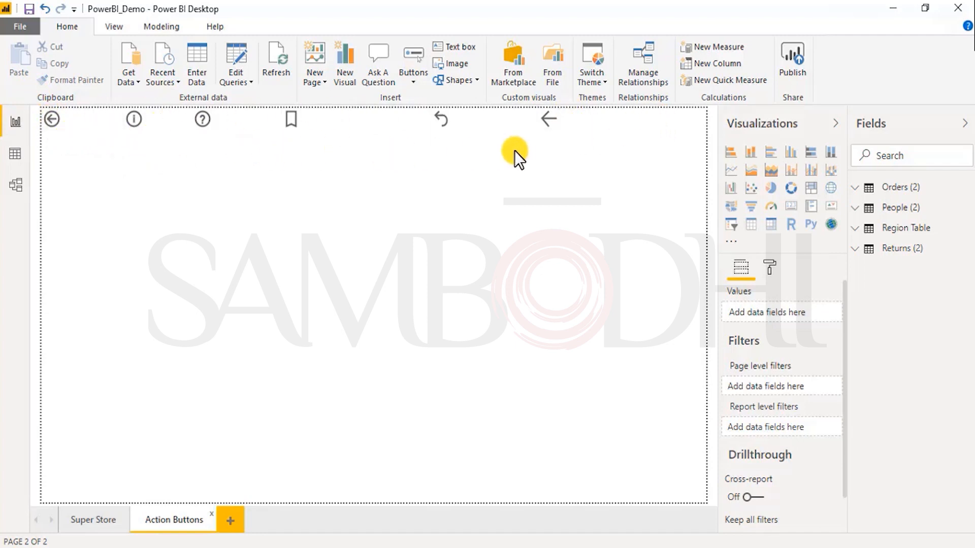
left_click(71, 124)
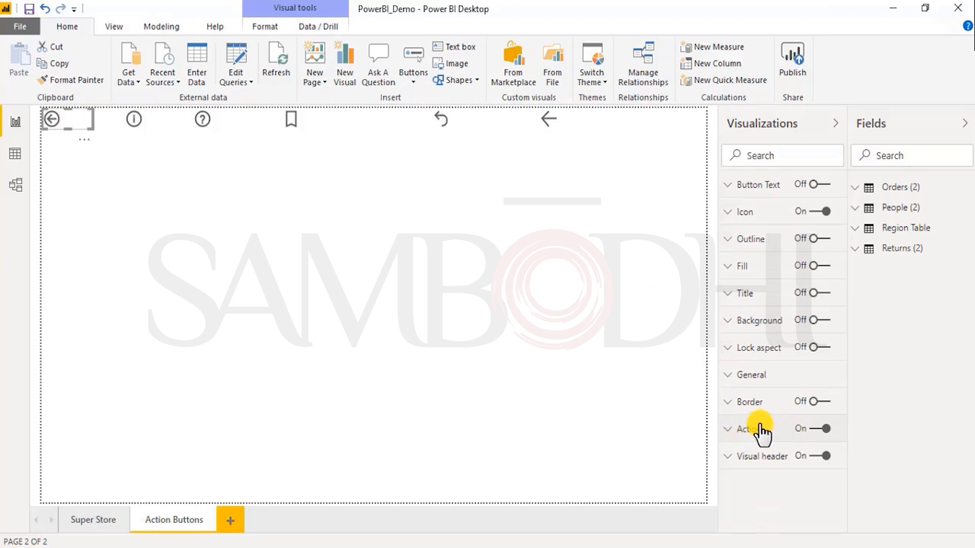
left_click(744, 432)
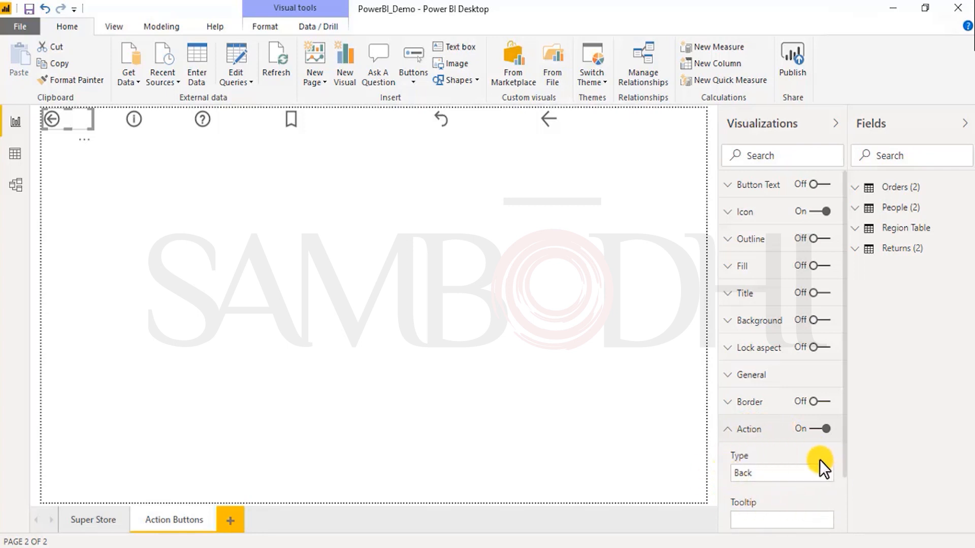
left_click(827, 476)
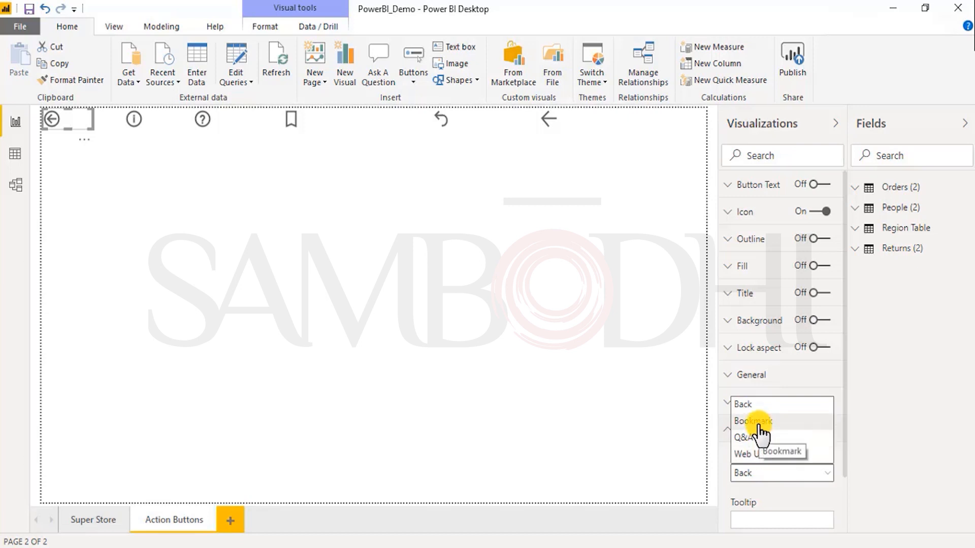
left_click(788, 475)
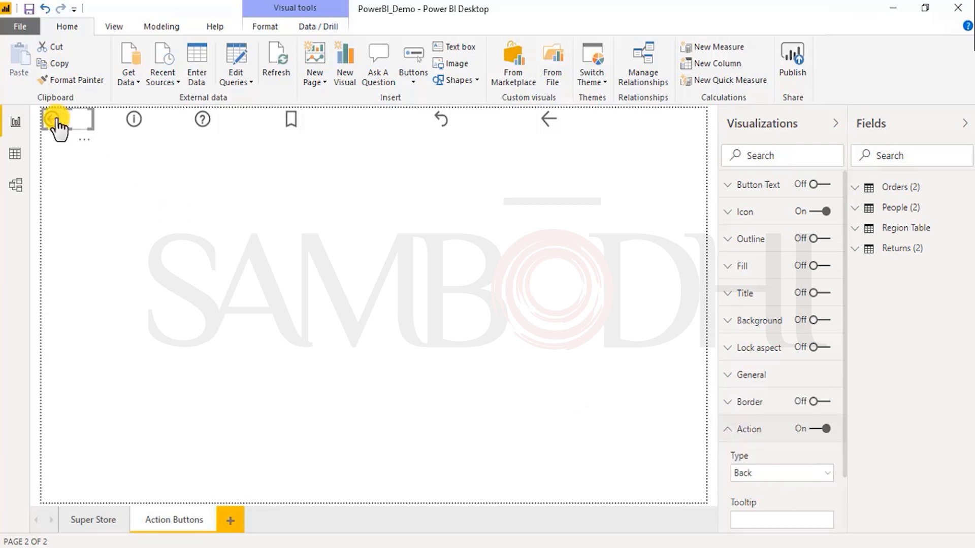
left_click(135, 122)
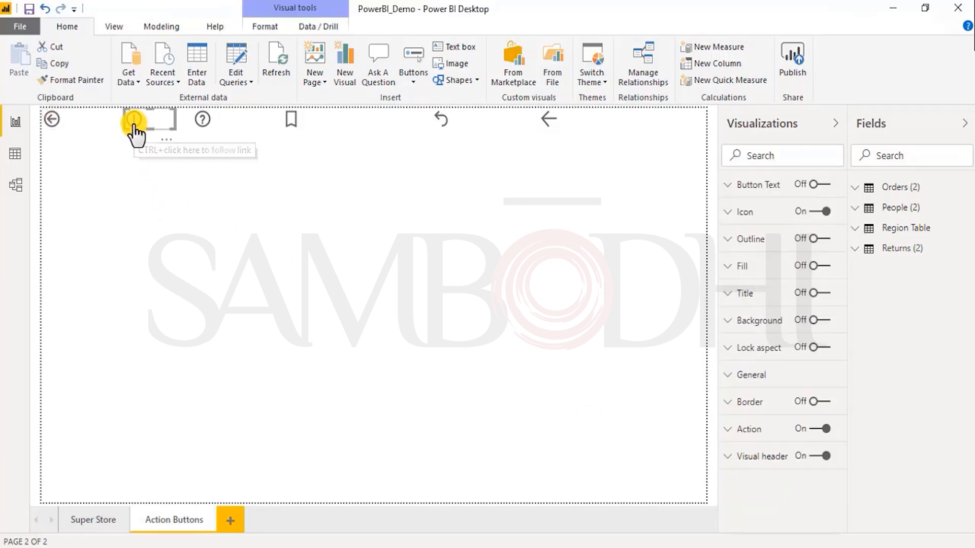
left_click(746, 432)
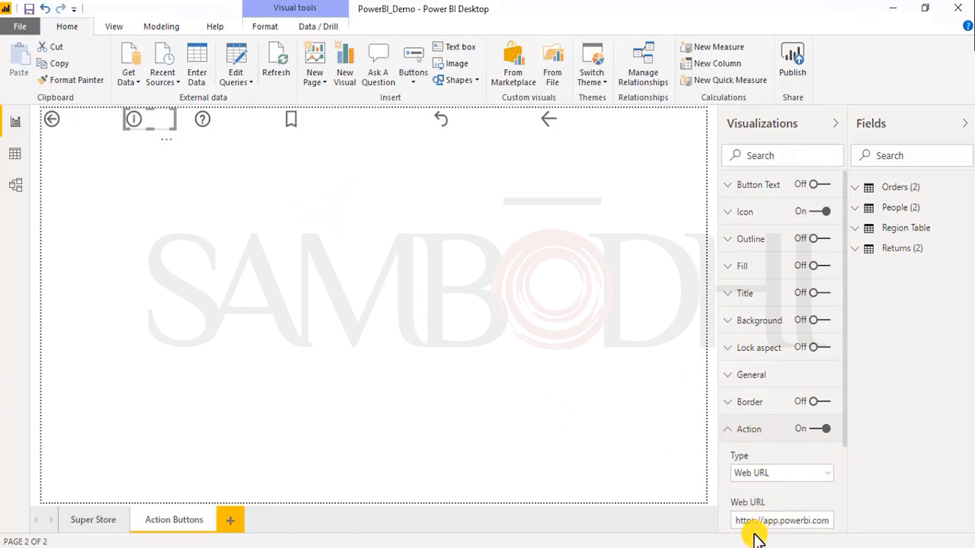
double_click(807, 521)
scroll(810, 522, "down", 3)
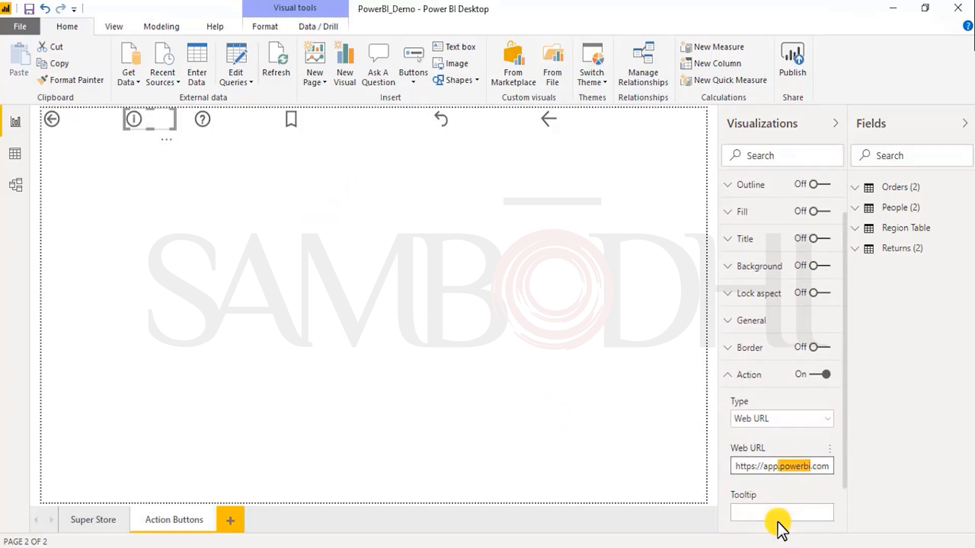
left_click_drag(776, 417, 733, 421)
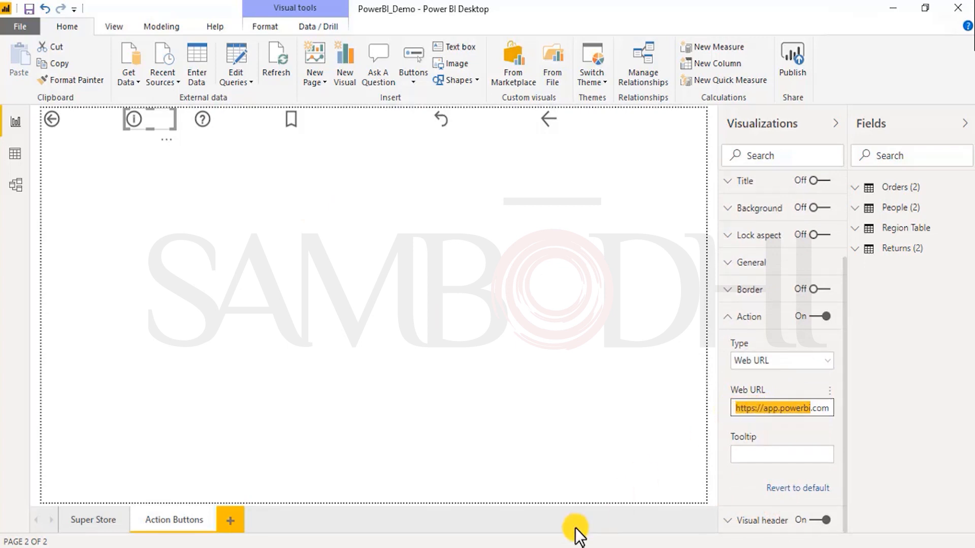
type("www.google")
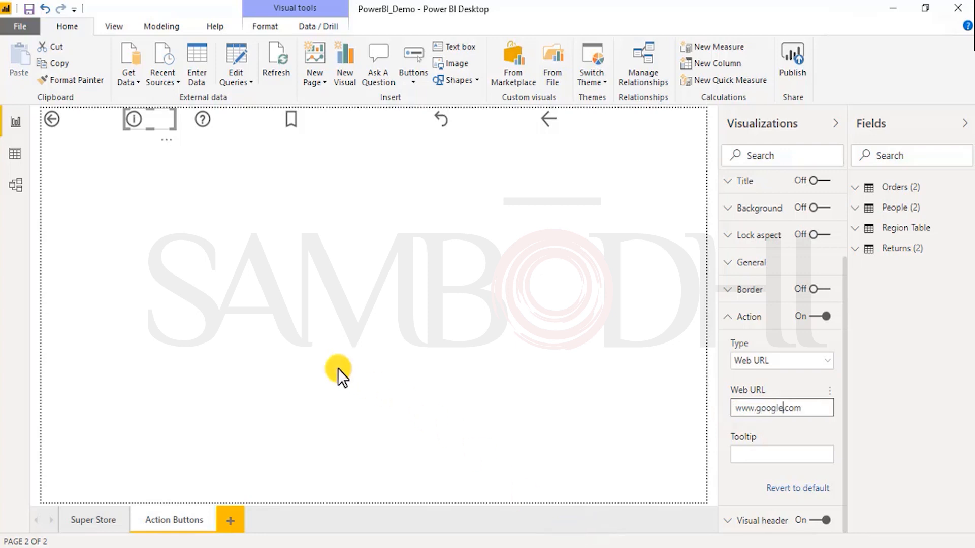
left_click(203, 168)
- Check the help button's action type, and give the bookmark button's action the tooltip "Bookmark"
left_click(200, 122)
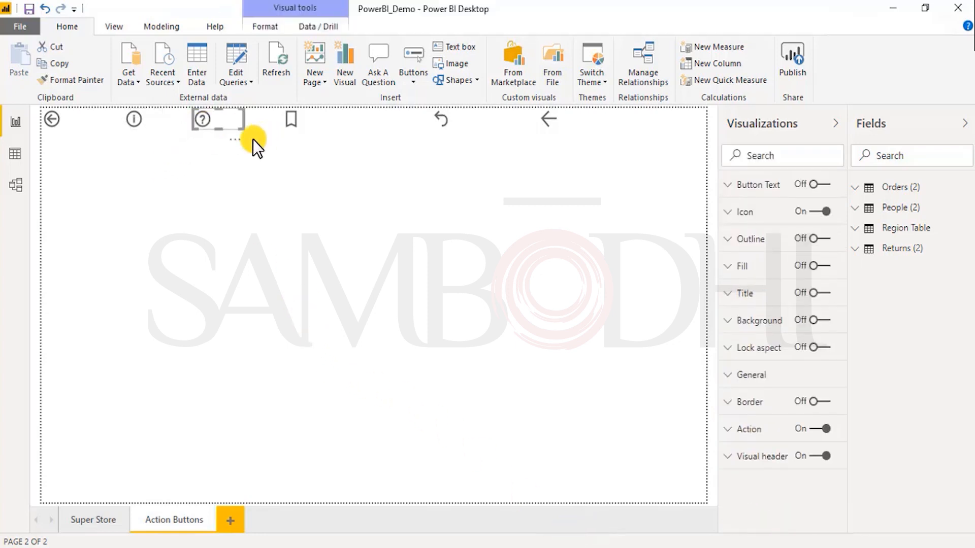
left_click(732, 431)
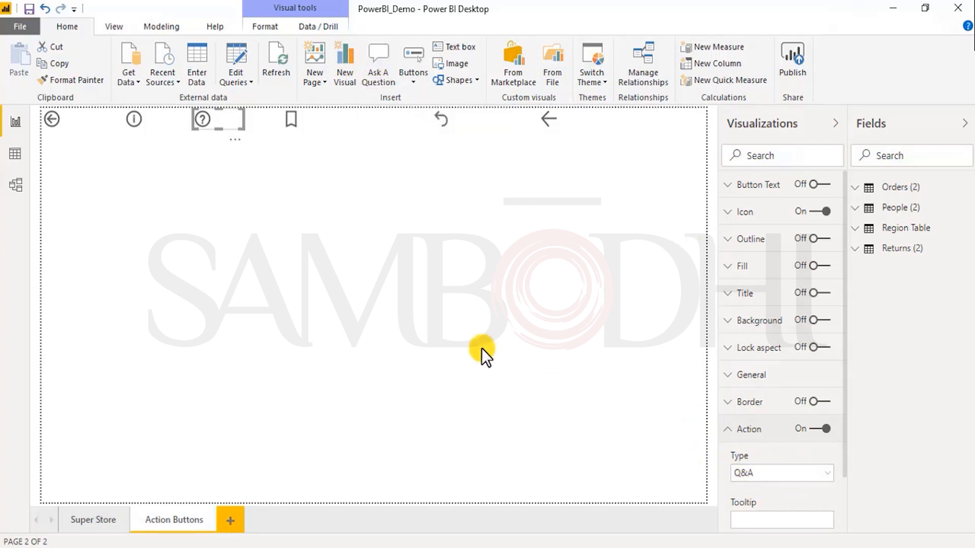
left_click(299, 124)
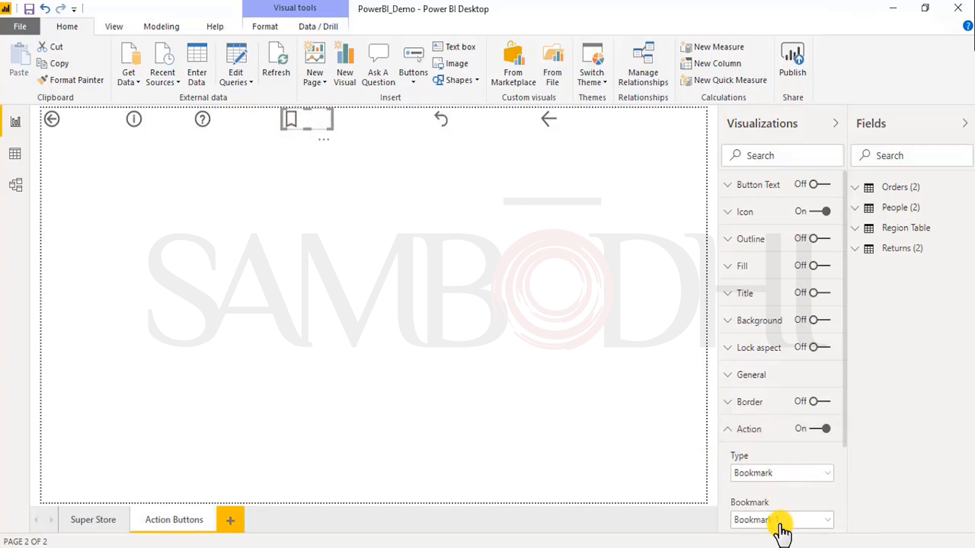
scroll(845, 428, "down", 2)
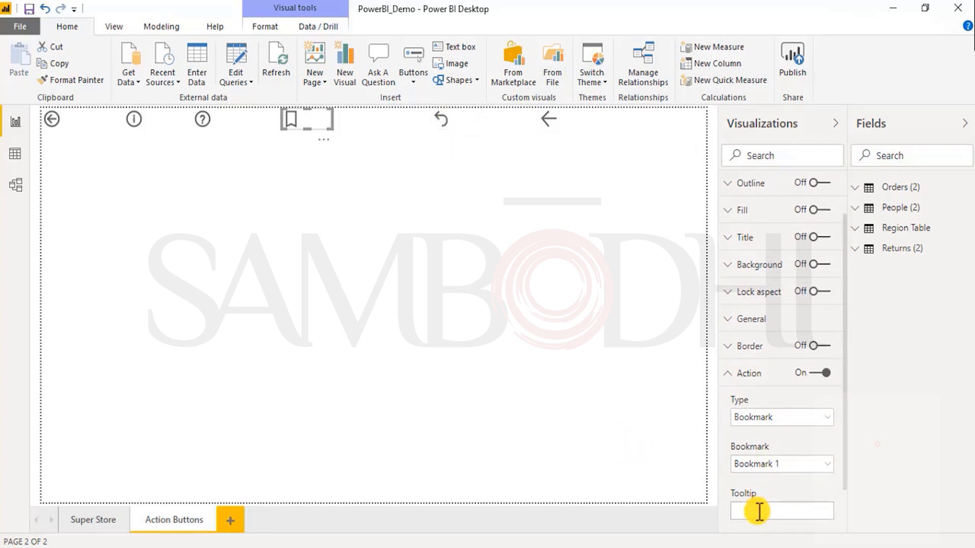
left_click(776, 508)
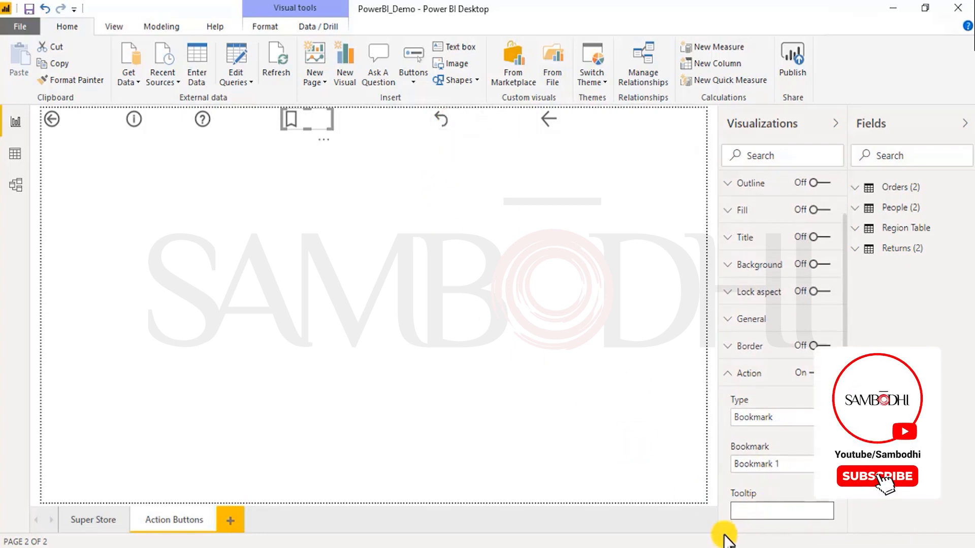
type("Bookmark")
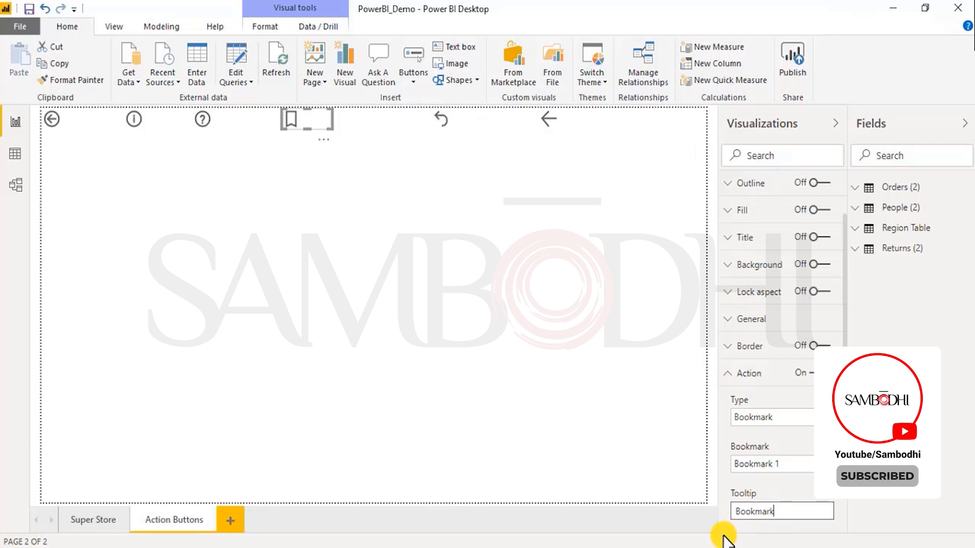
- Check the action settings of the reset button and the left arrow button
left_click(441, 124)
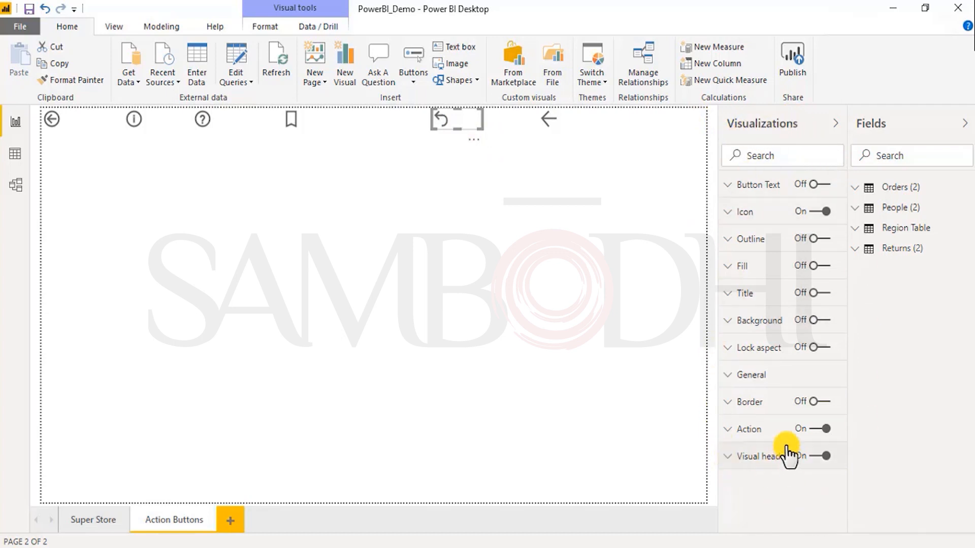
left_click(749, 431)
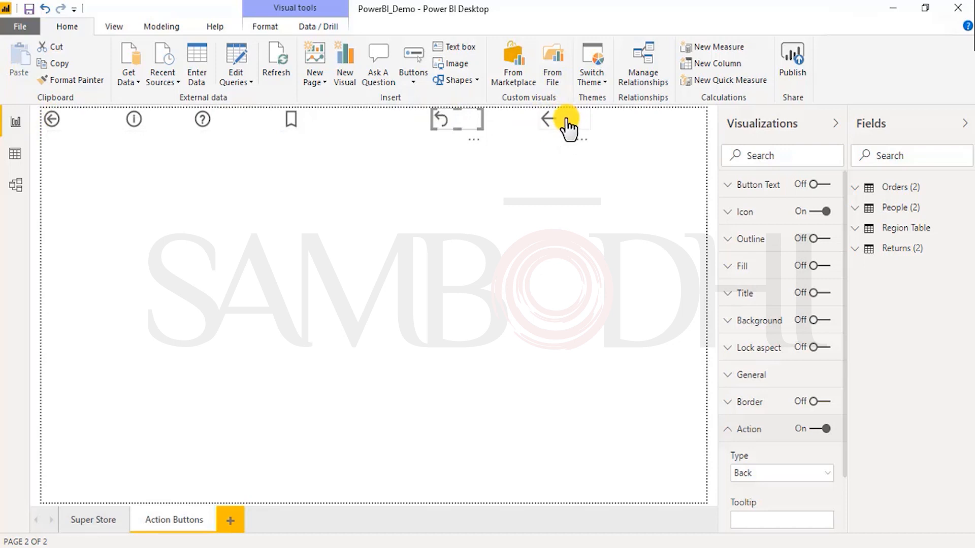
left_click(553, 133)
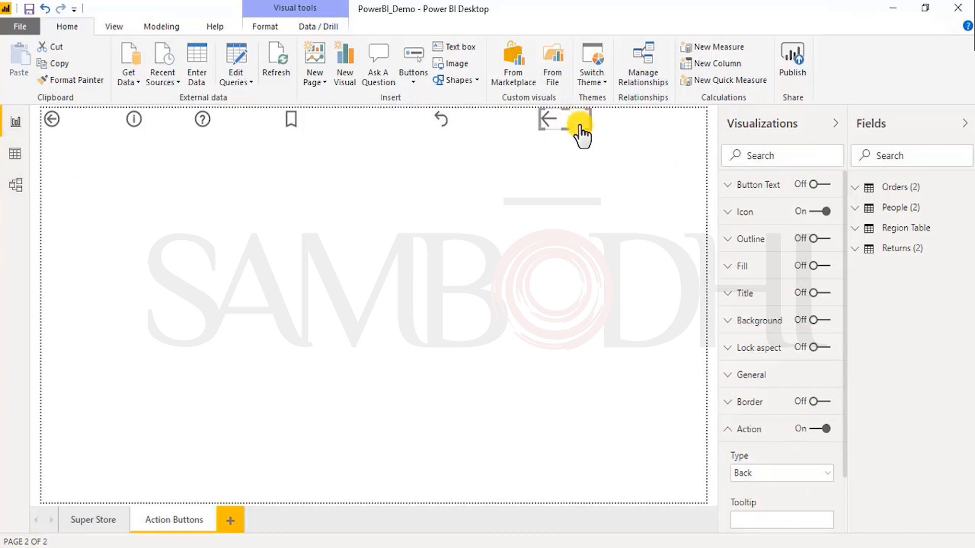
left_click(383, 299)
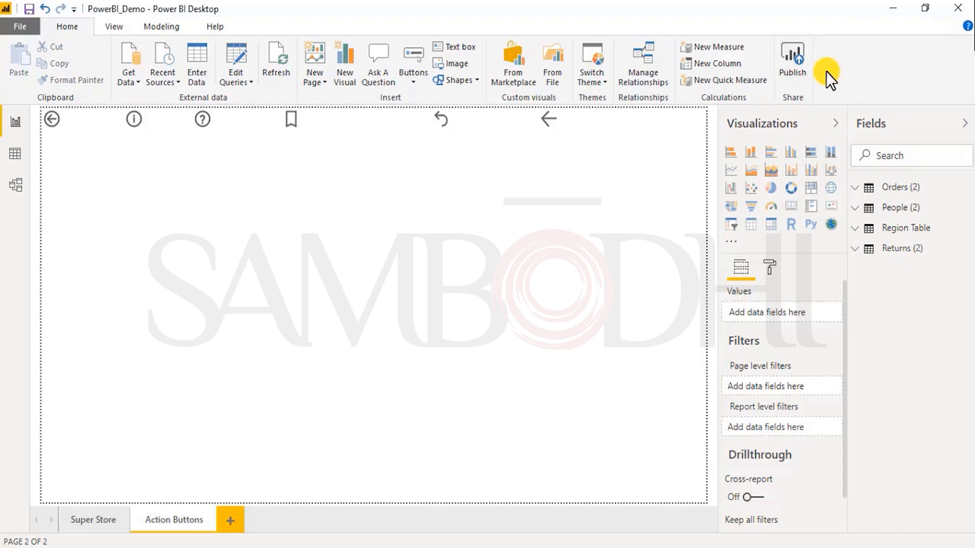
- Save and publish the report to My workspace, replacing the existing PowerBI_Demo dataset, and open it in the Power BI service
left_click(786, 69)
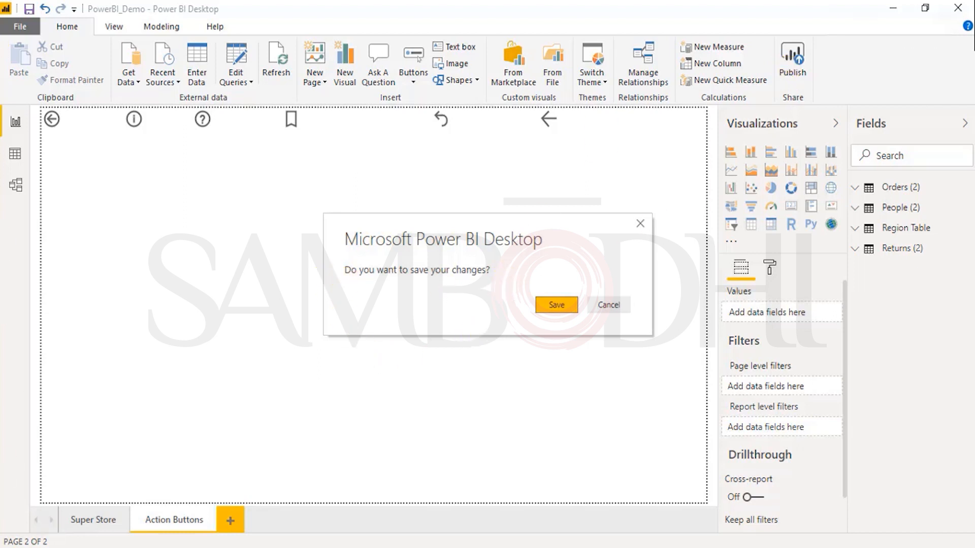
left_click(555, 307)
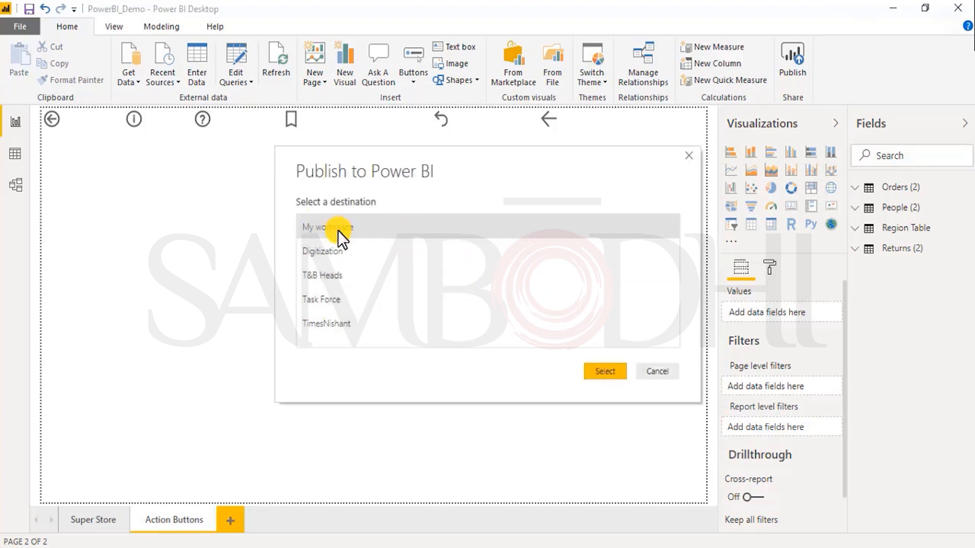
left_click(608, 372)
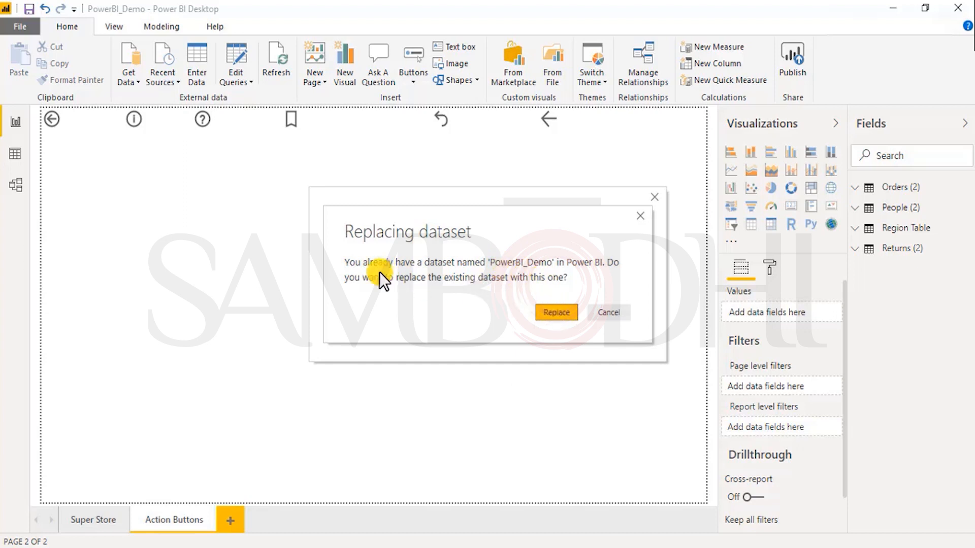
left_click(552, 312)
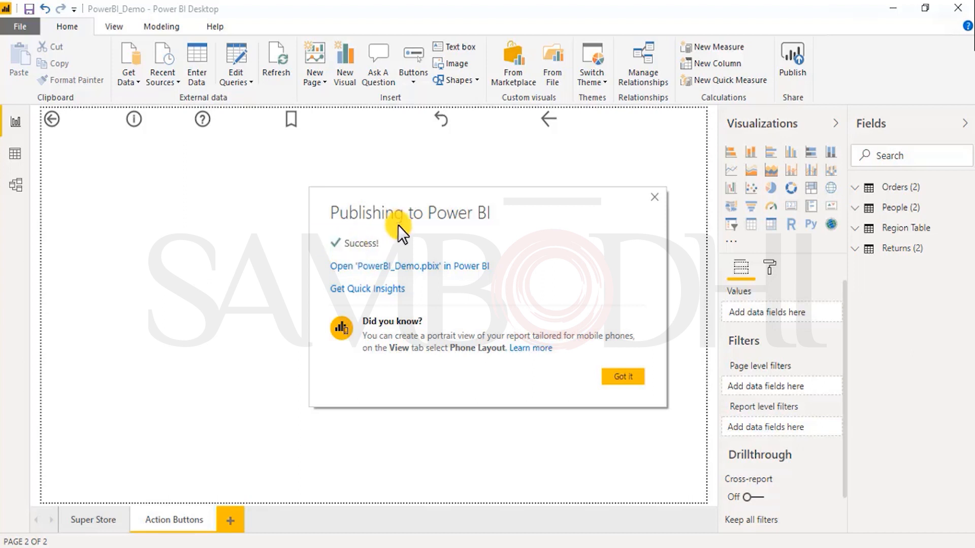
left_click(408, 268)
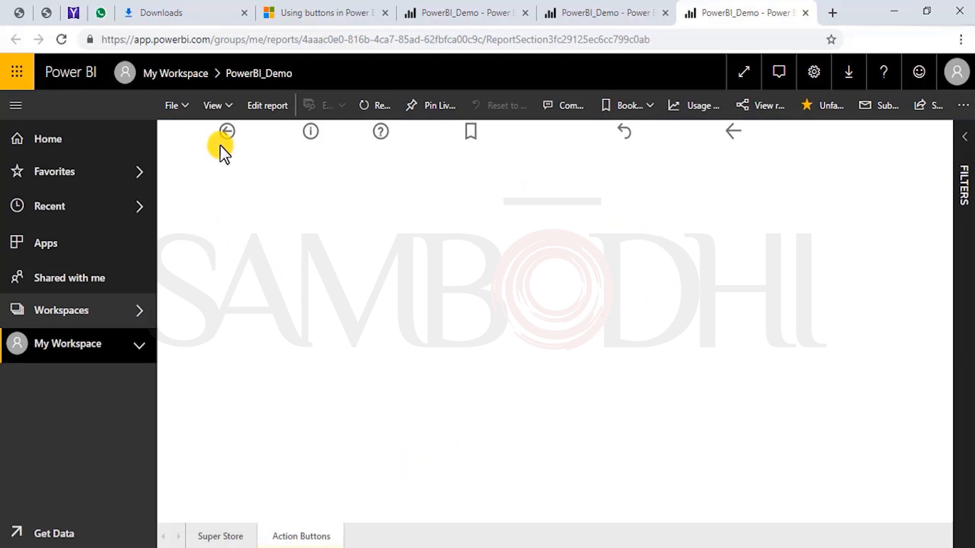
- Test the back, reset and left arrow buttons on the published Action Buttons page, starting from the Super Store page
left_click(221, 537)
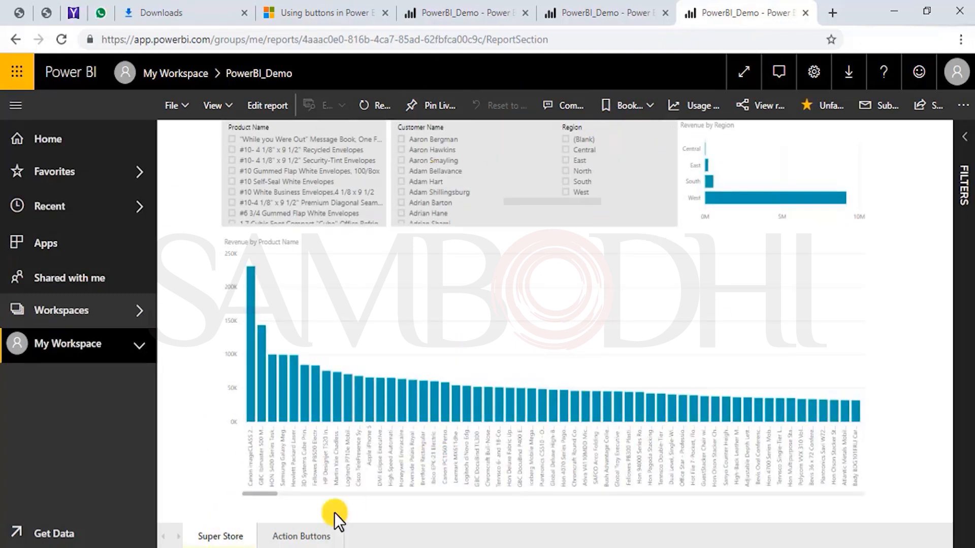
left_click(306, 530)
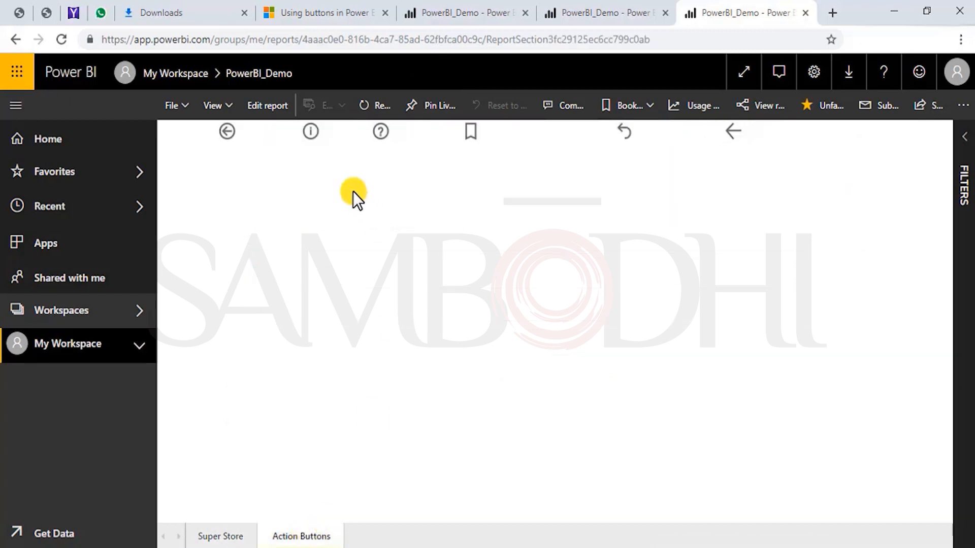
left_click(229, 133)
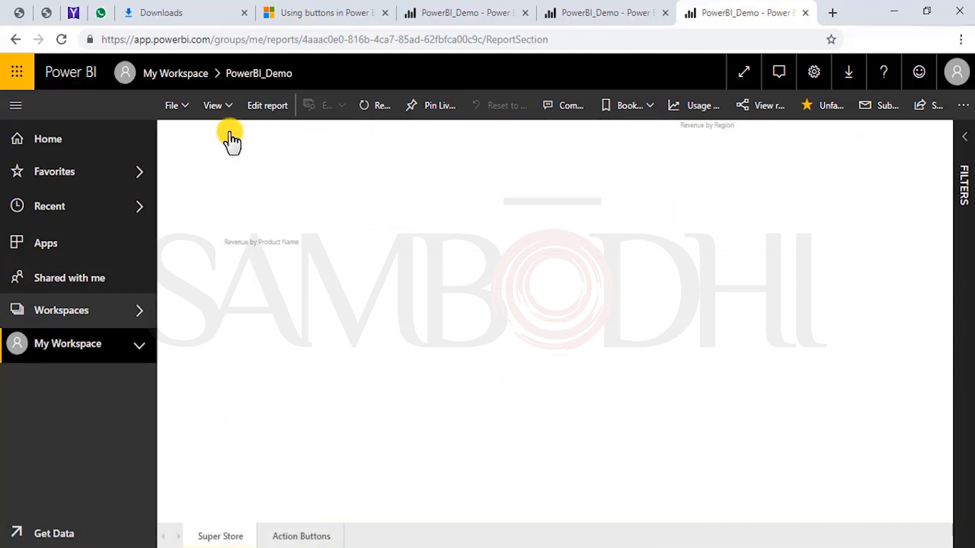
left_click(282, 537)
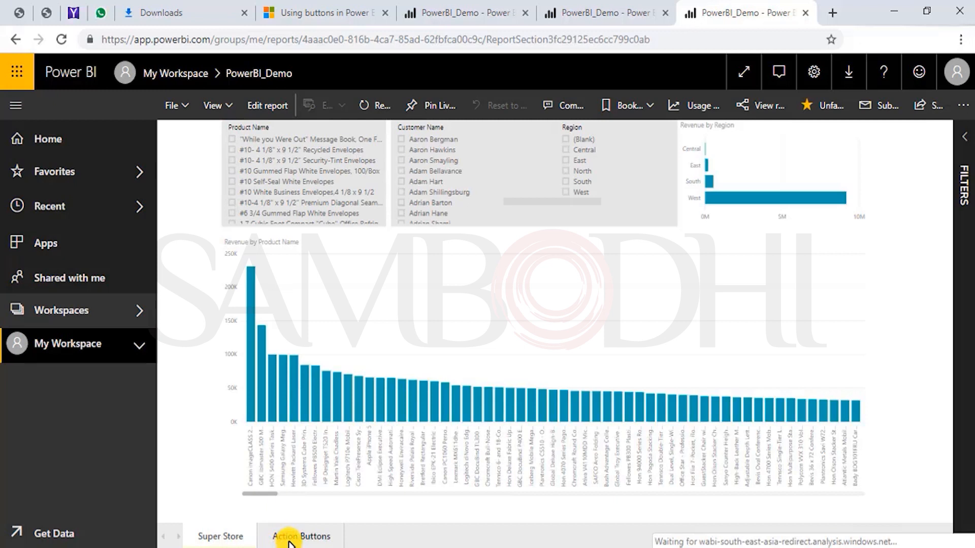
left_click(628, 137)
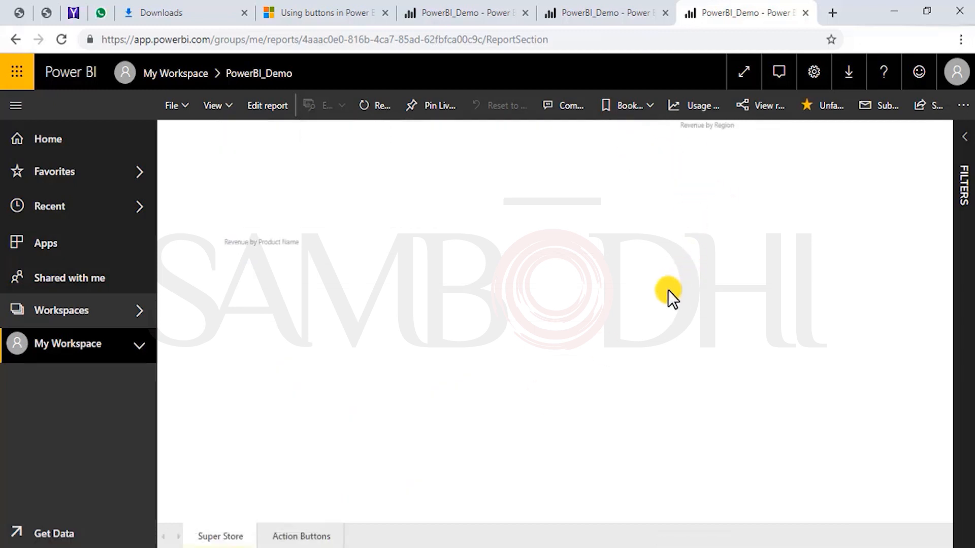
left_click(311, 538)
left_click(731, 136)
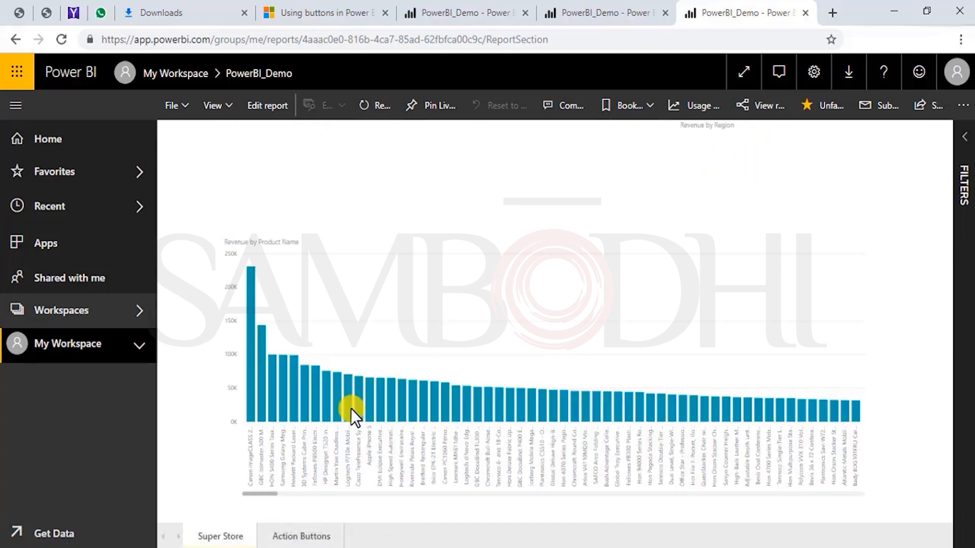
- Test the information button's web link from the Action Buttons page and return to the published report
left_click(308, 538)
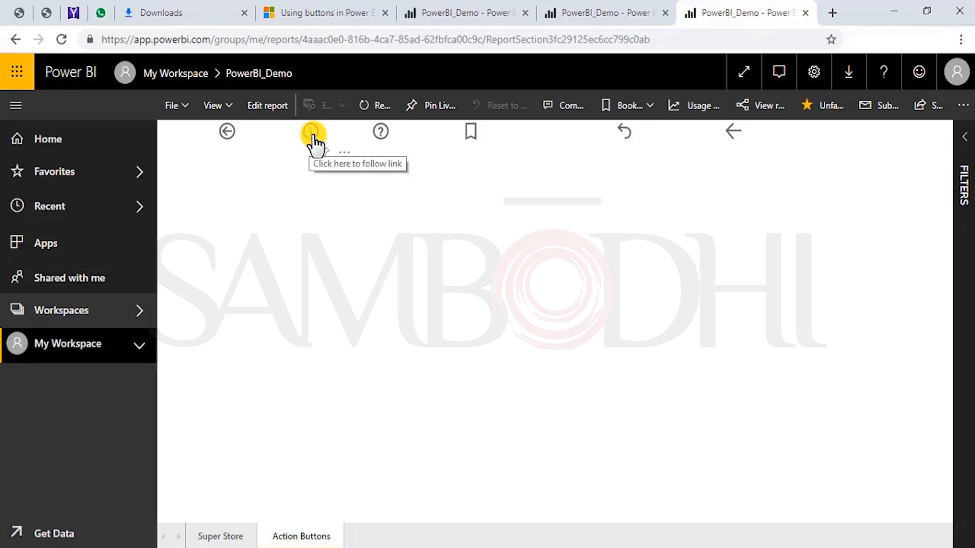
left_click(312, 136)
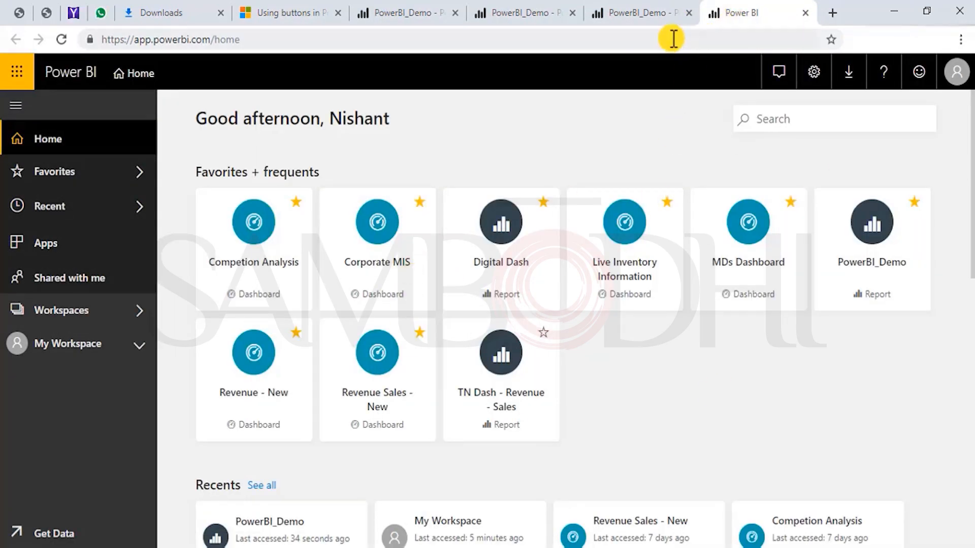
left_click(641, 11)
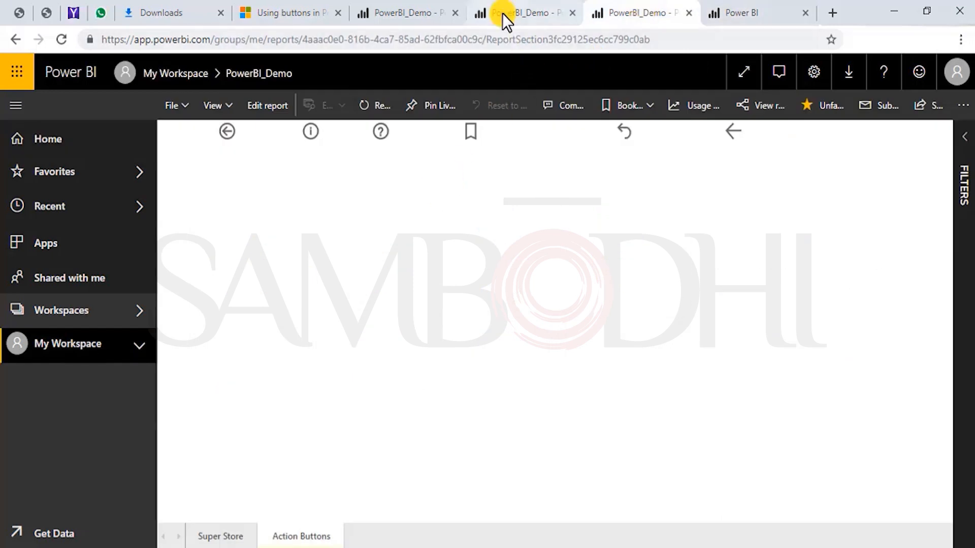
- Test the question button on the published Action Buttons page and ask the suggested question "total revenue by city" in Q&A
left_click(377, 133)
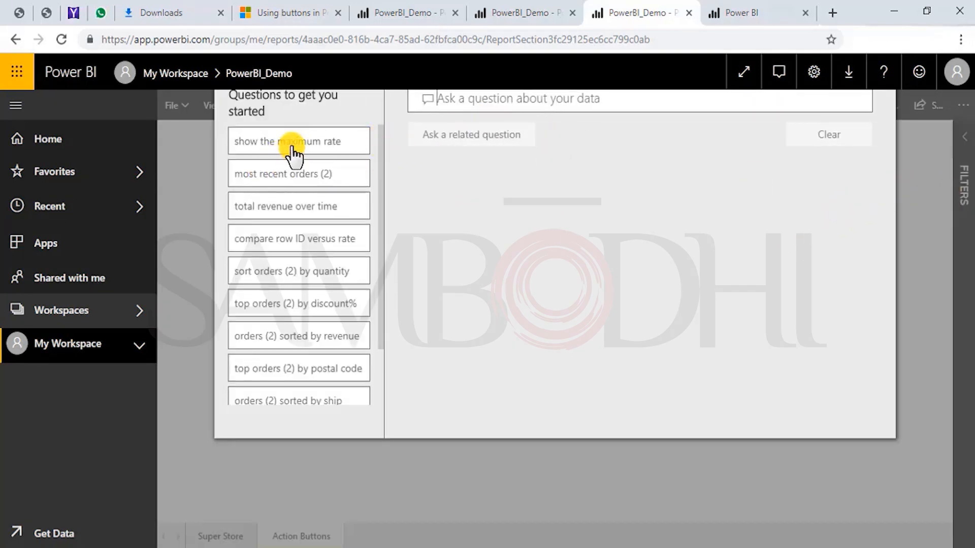
scroll(304, 281, "down", 2)
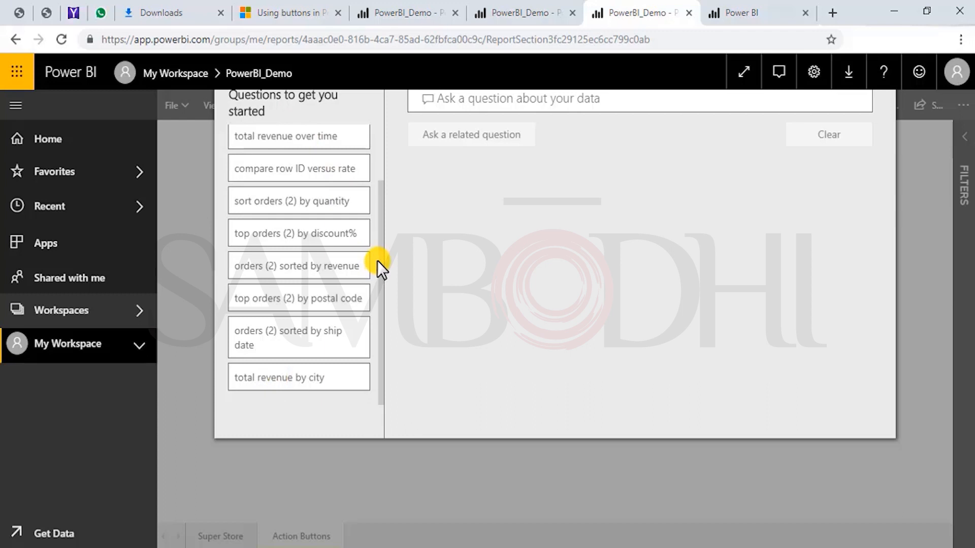
left_click_drag(382, 255, 383, 168)
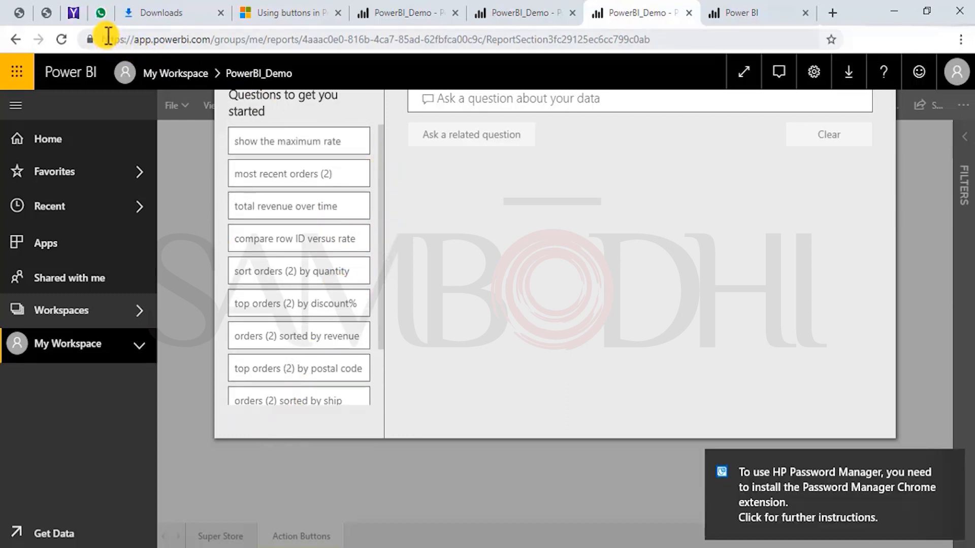
left_click_drag(102, 39, 676, 42)
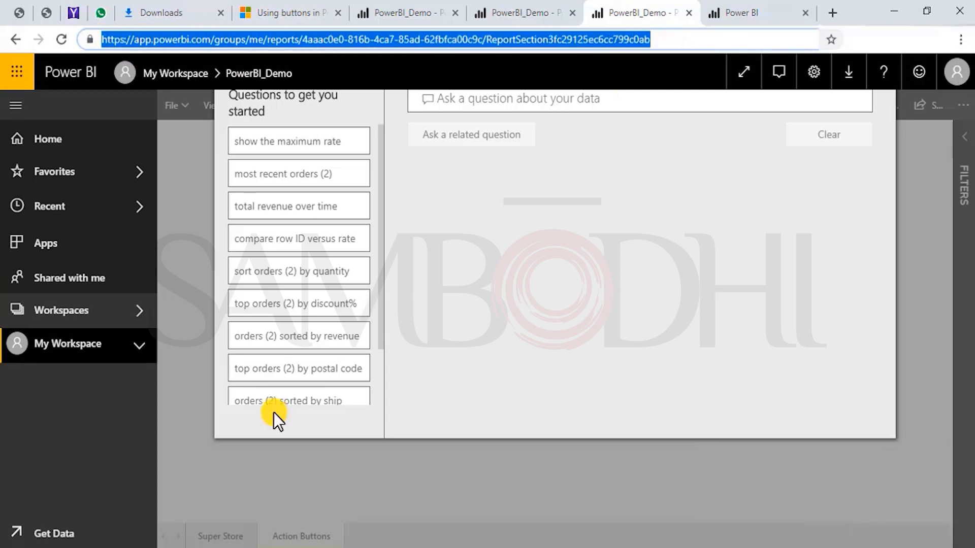
left_click_drag(381, 305, 368, 384)
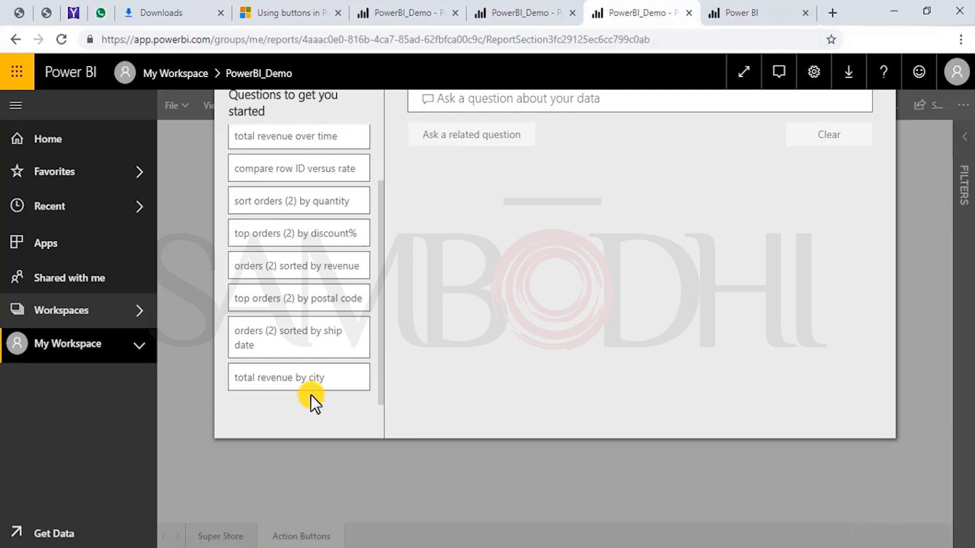
left_click(278, 380)
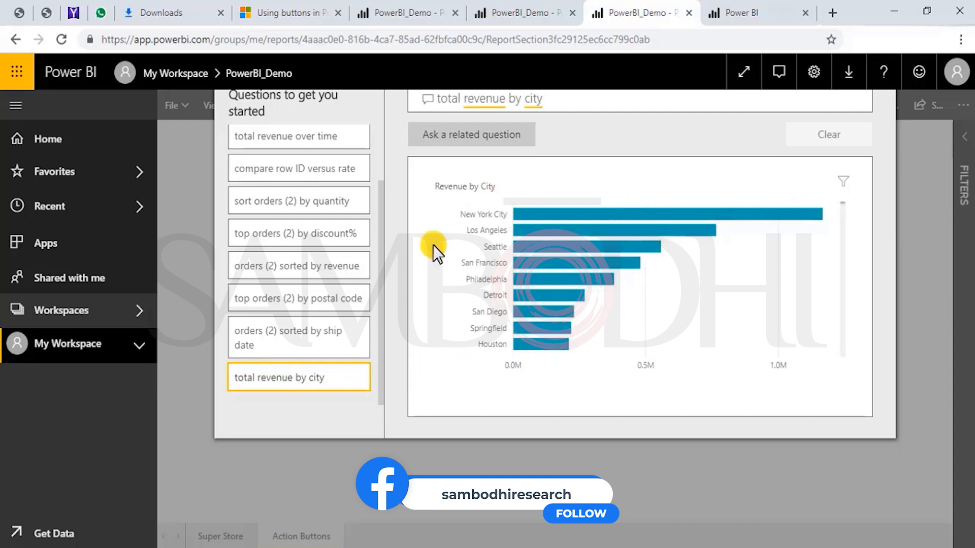
- Ask the suggested questions "sort orders (2) by quantity", "total revenue over time", "most recent orders (2)" and "show the maximum rate"
left_click(286, 205)
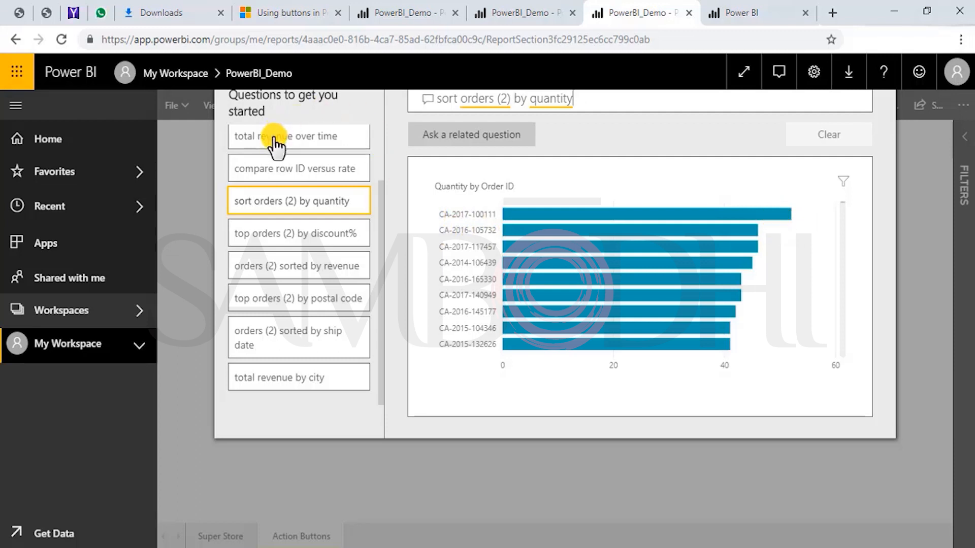
left_click(277, 138)
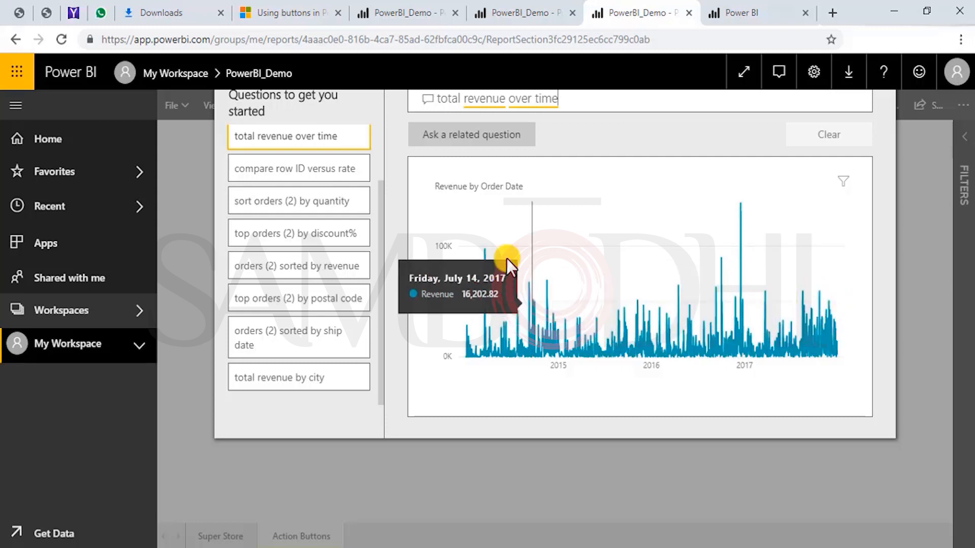
left_click_drag(379, 229, 377, 163)
left_click(263, 174)
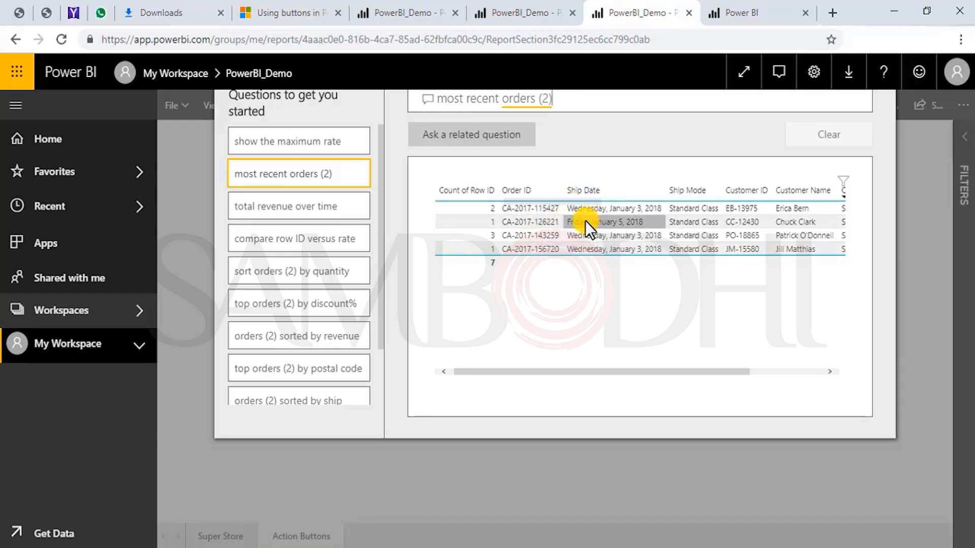
left_click(306, 141)
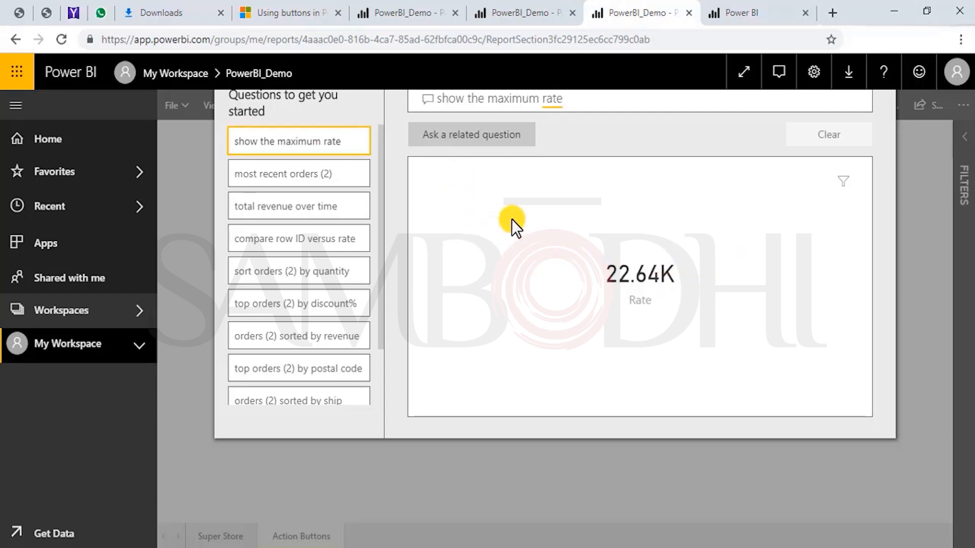
- Replace the Q&A question with "quantity by city", view the answer, and close the Q&A window
left_click_drag(592, 98, 416, 91)
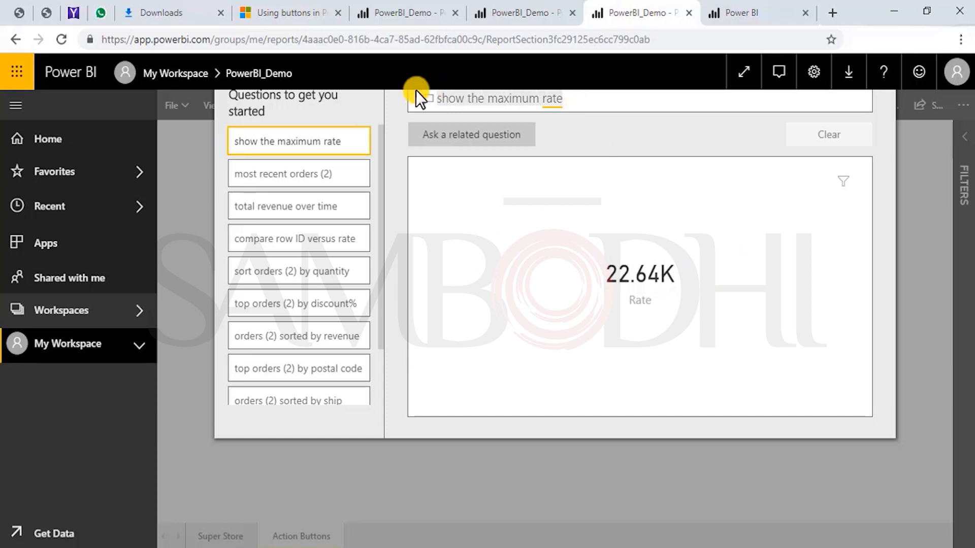
key("BackSpace")
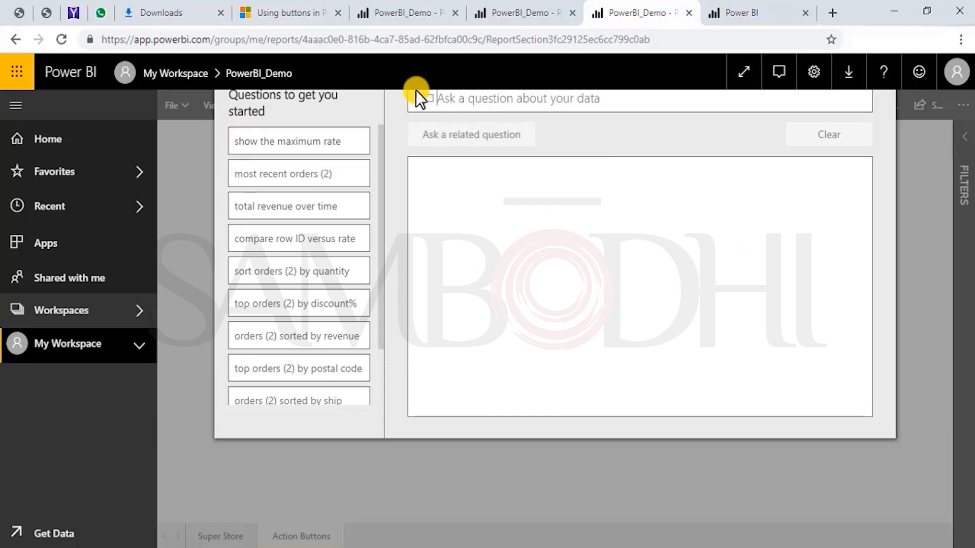
type("quan")
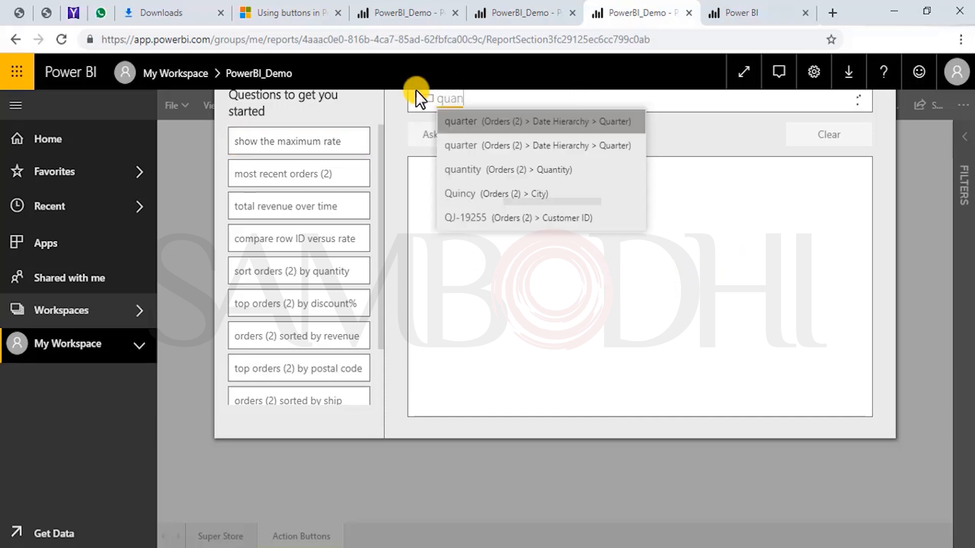
type("tit")
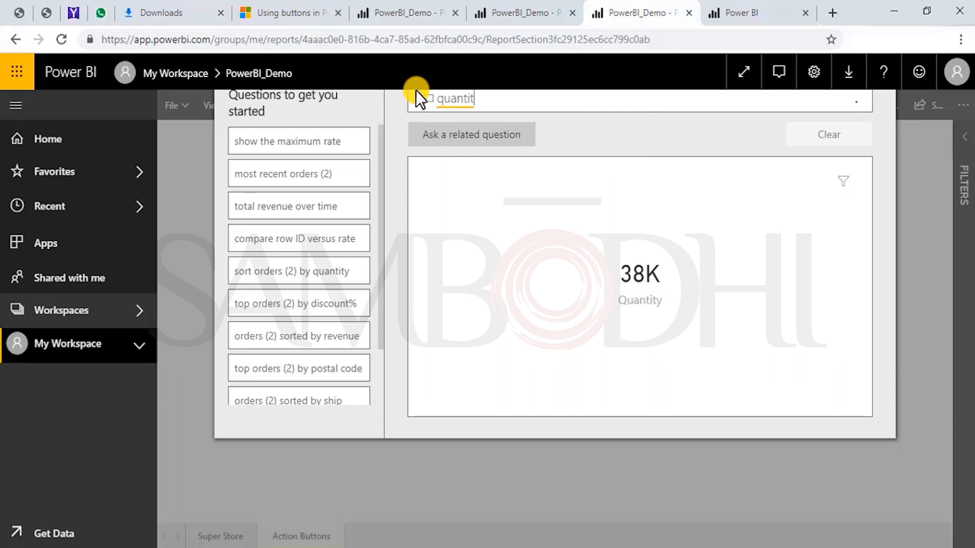
type("y by city")
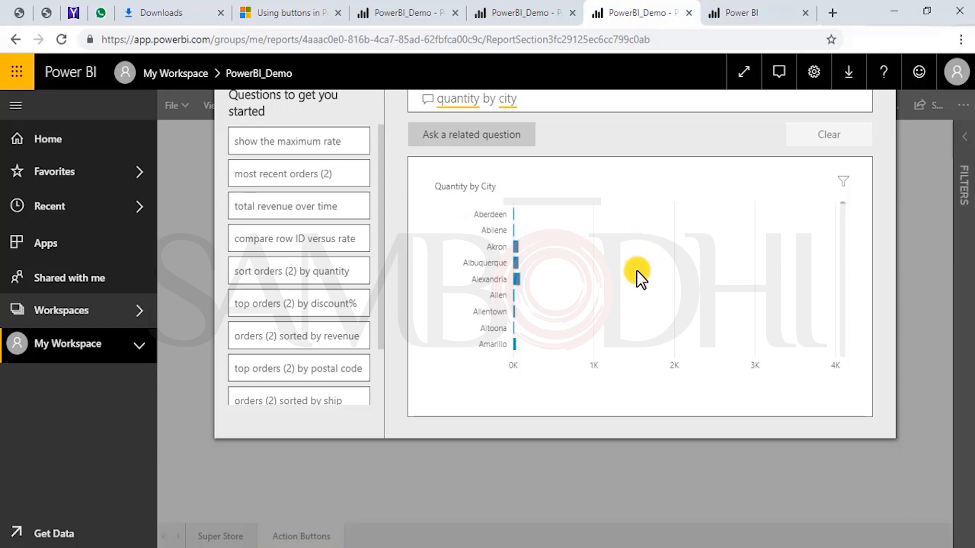
key("Escape")
key("Escape")
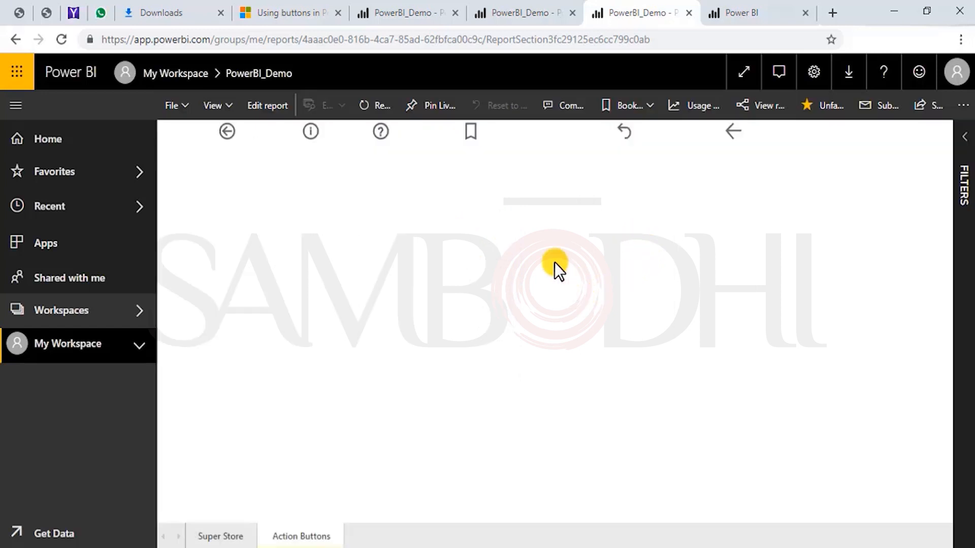
- Test the bookmark button on the published Action Buttons page, and open and dismiss the report's sharing options
left_click(470, 133)
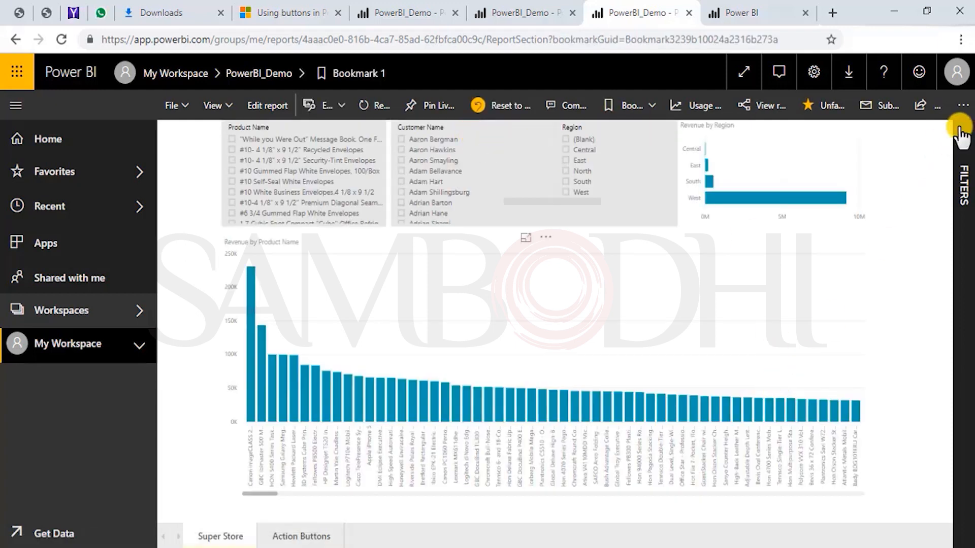
left_click(963, 105)
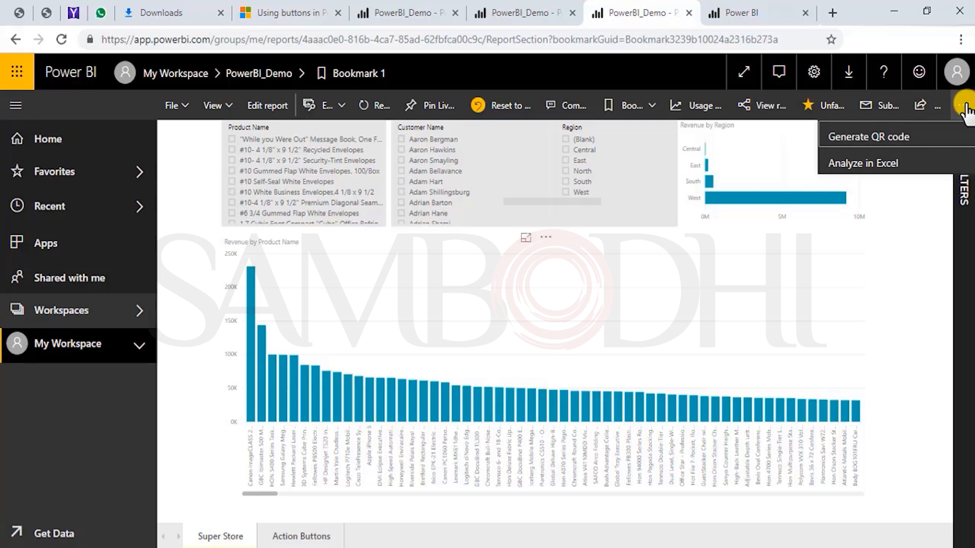
left_click(942, 107)
left_click(940, 105)
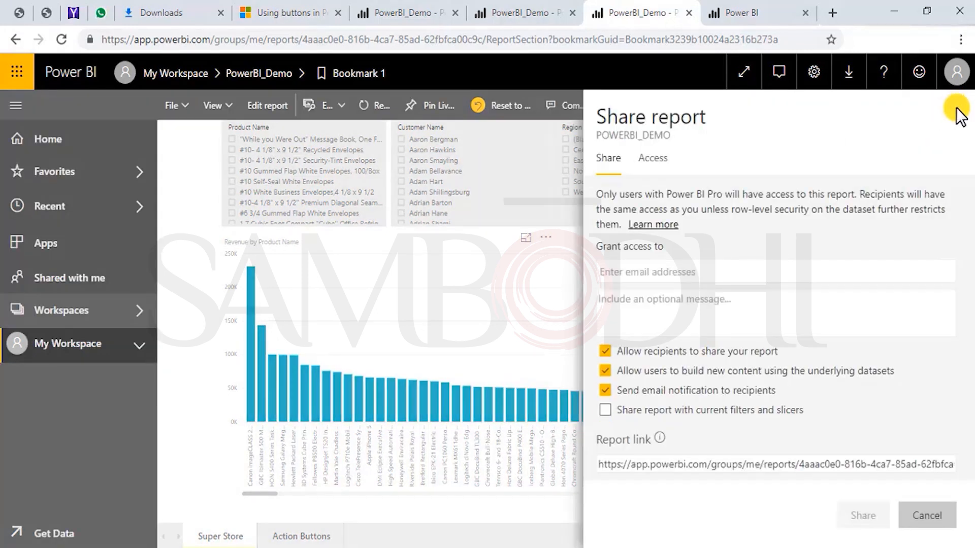
left_click(496, 298)
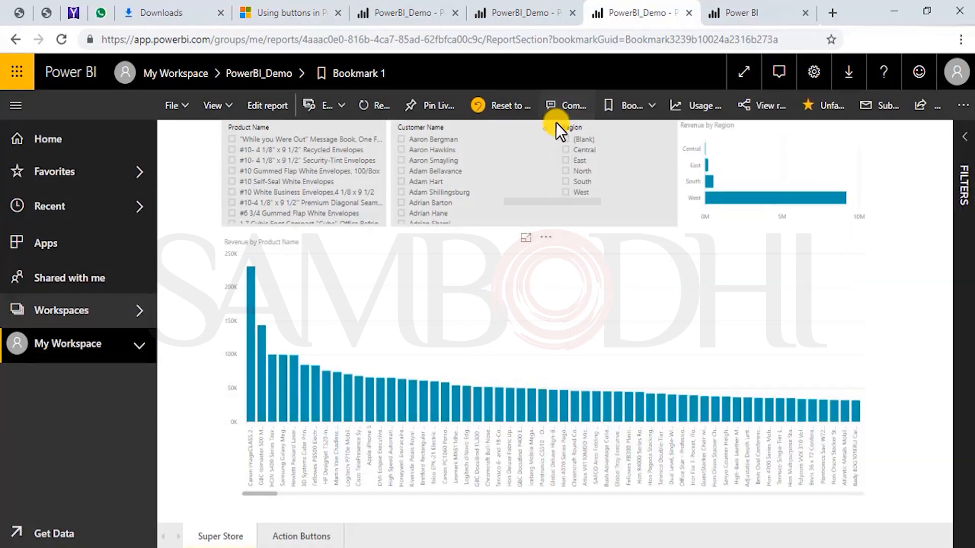
- Try to save the current Super Store view as a personal bookmark named Bookmark 1
left_click(625, 105)
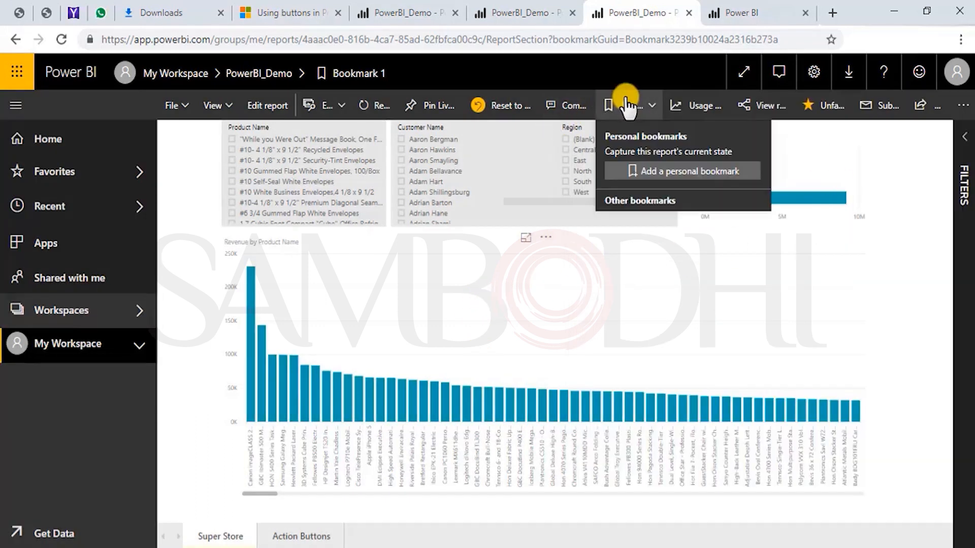
left_click(676, 173)
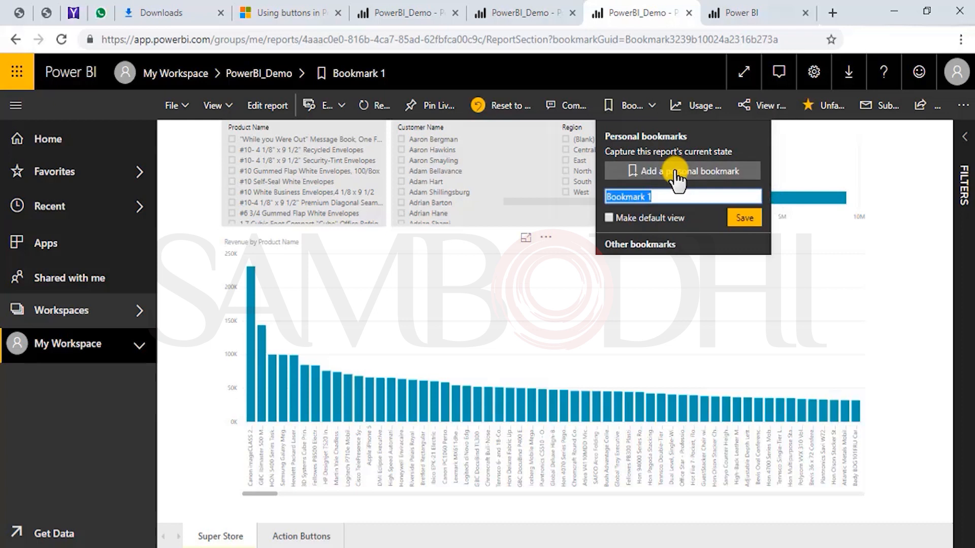
left_click(753, 226)
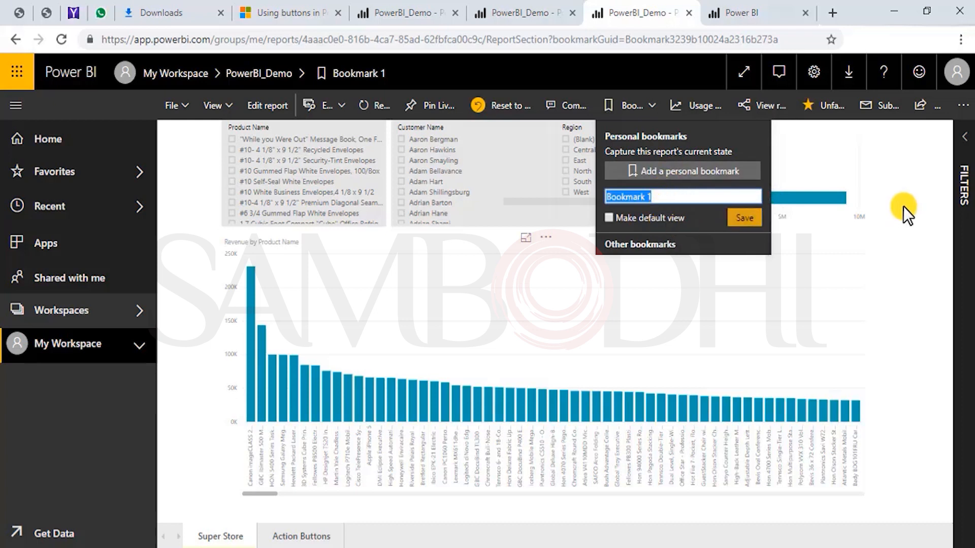
- Return to the published Action Buttons page and test its bookmark button again
left_click(292, 538)
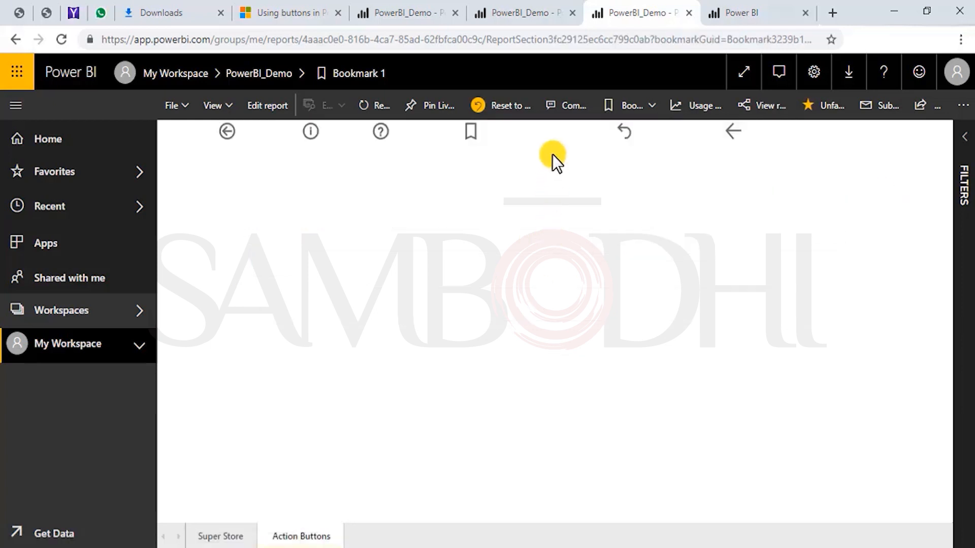
left_click(473, 133)
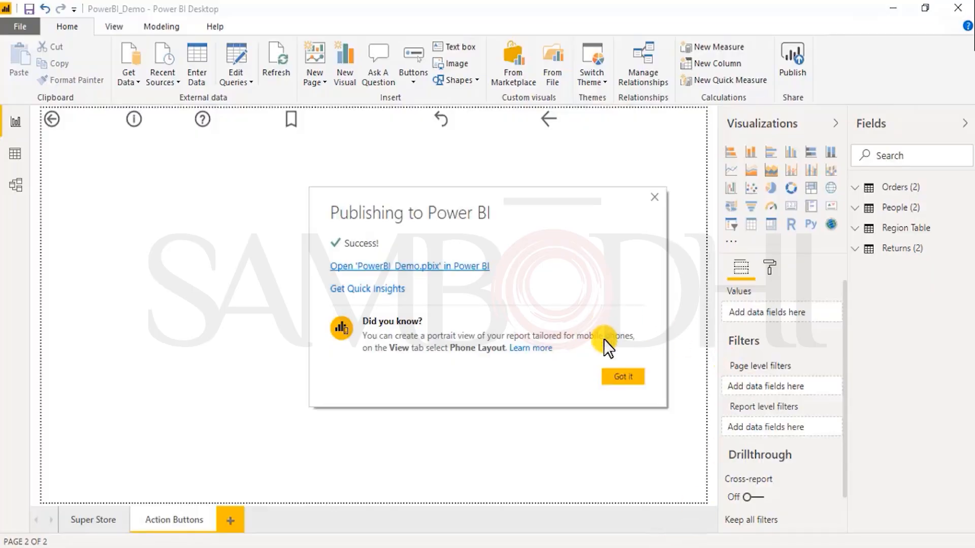
- Check the bookmark button's action settings in Power BI Desktop and return to the published Action Buttons page
left_click(623, 378)
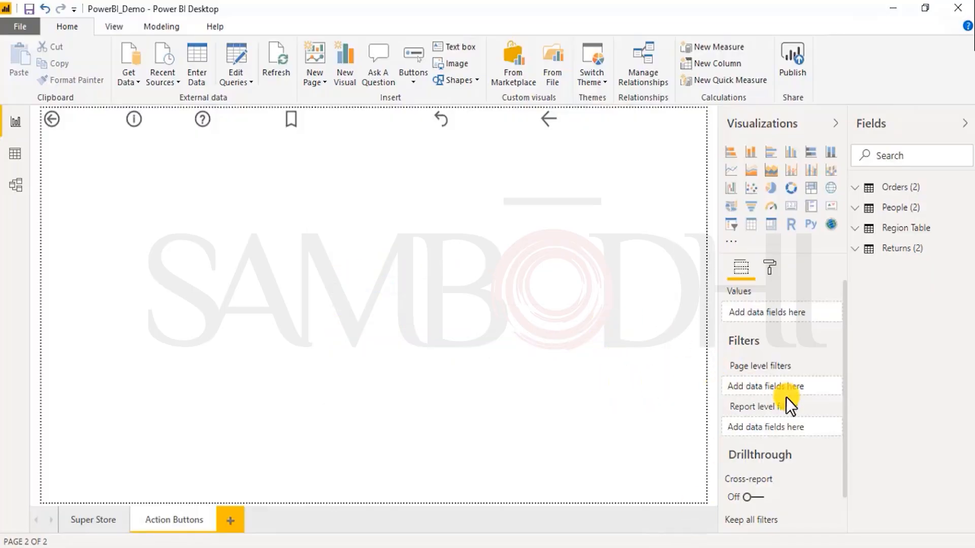
left_click(292, 117)
left_click(745, 430)
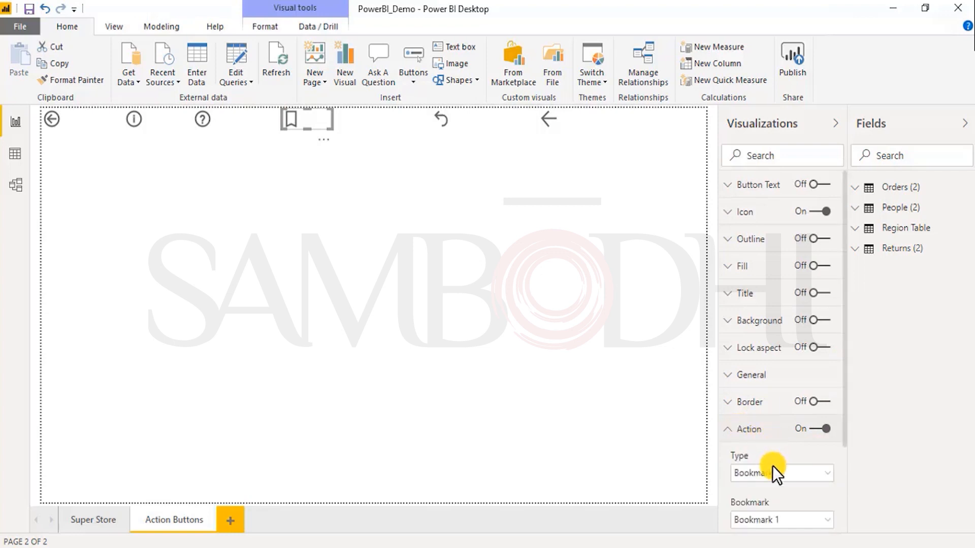
scroll(770, 488, "down", 3)
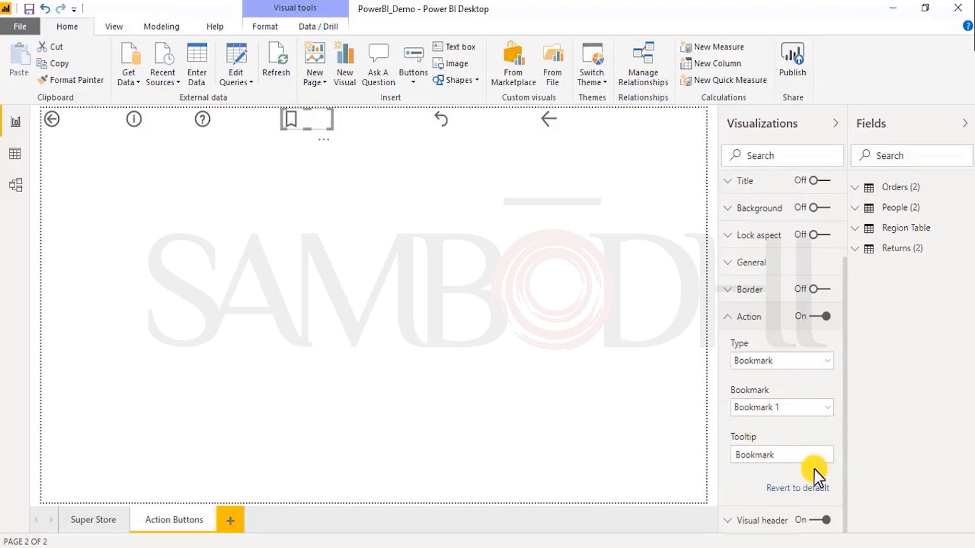
left_click(541, 383)
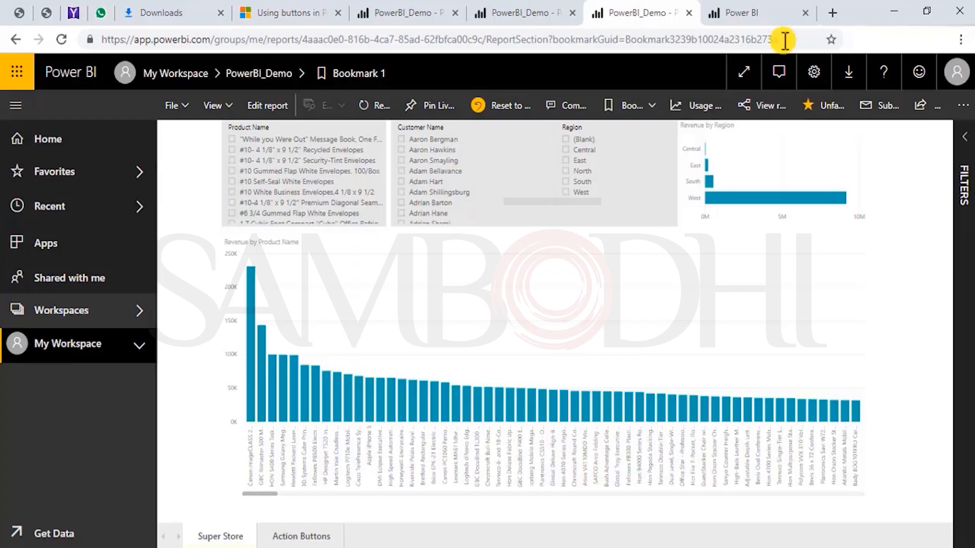
left_click(292, 537)
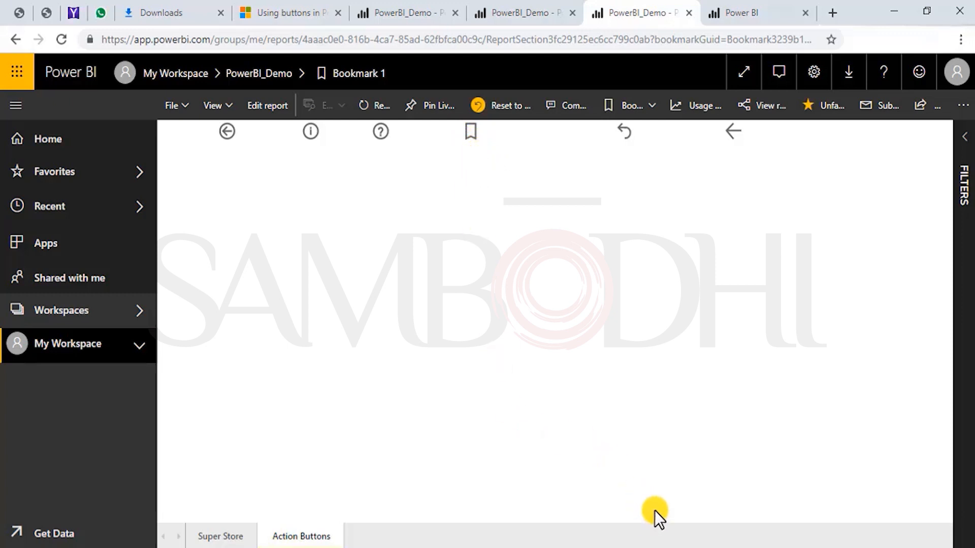
- Switch to Power BI Desktop and add a wide, short text box in the lower part of the Action Buttons page
left_click(659, 547)
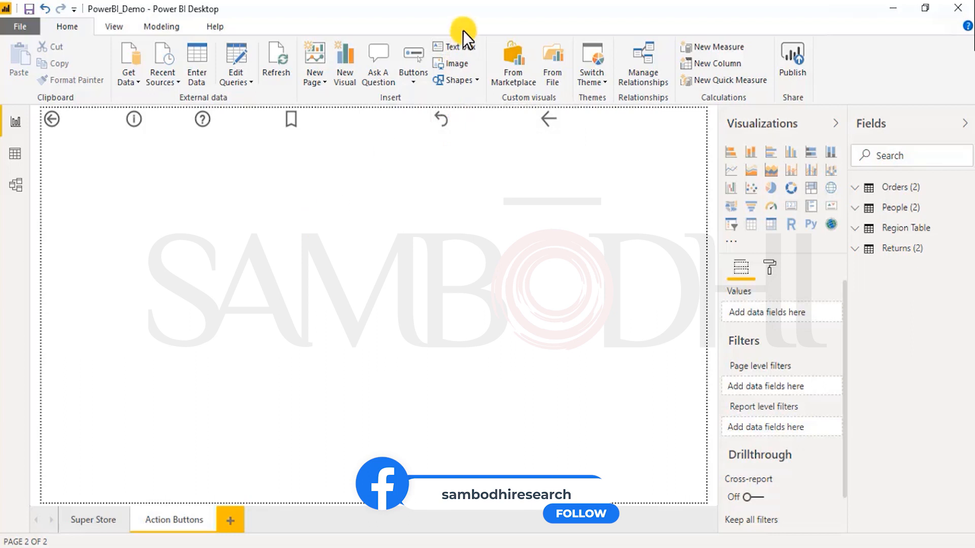
left_click(452, 47)
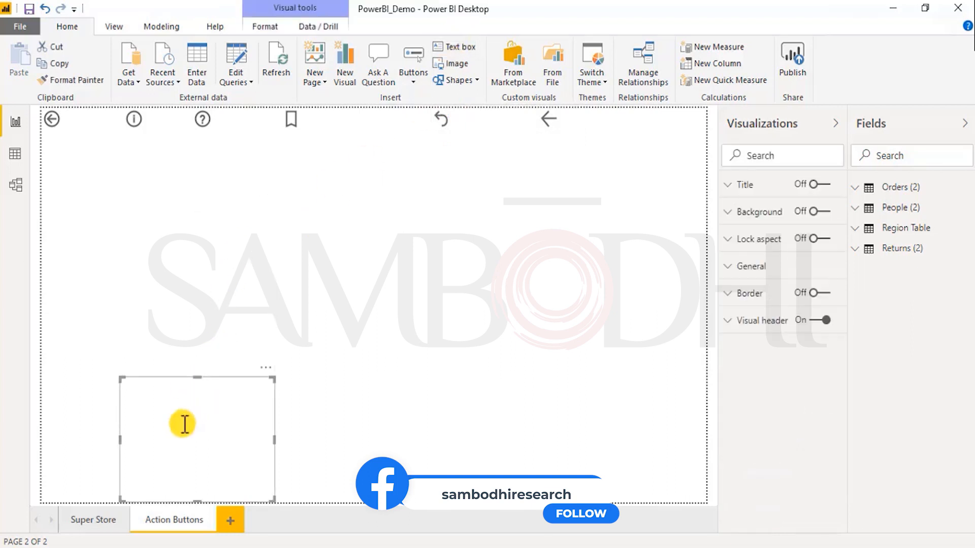
left_click_drag(193, 495, 192, 428)
left_click_drag(274, 401, 608, 413)
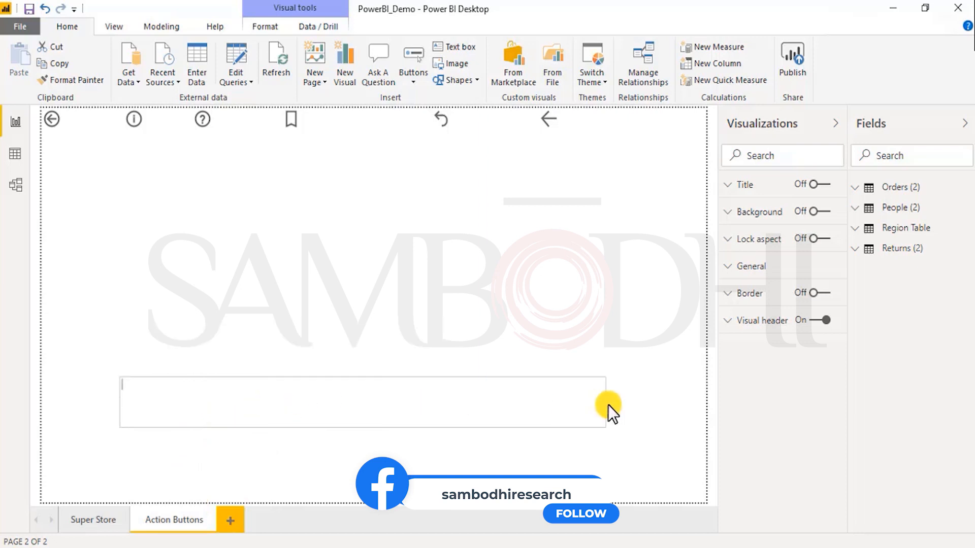
- Try to preset bold text and a larger font size for the empty text box
left_click(203, 339)
left_click(304, 342)
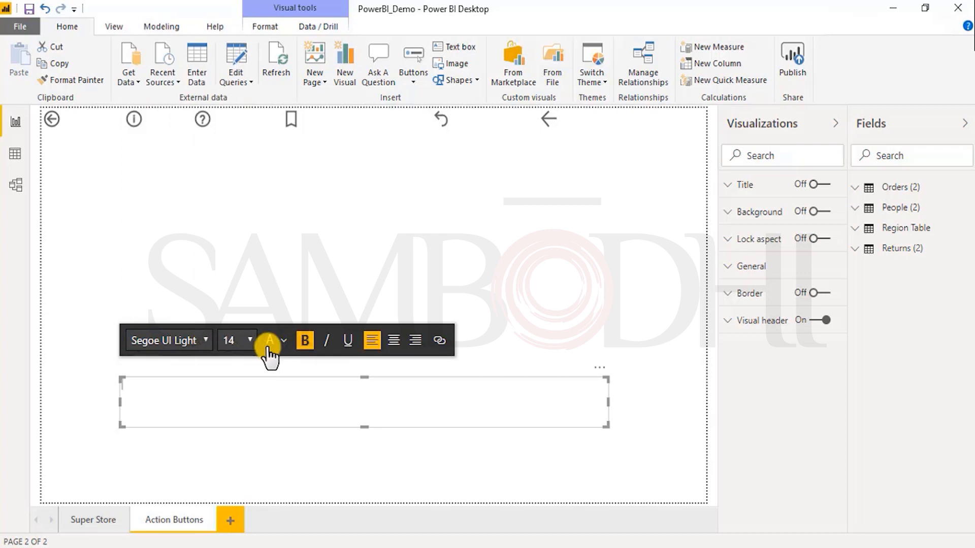
left_click(242, 345)
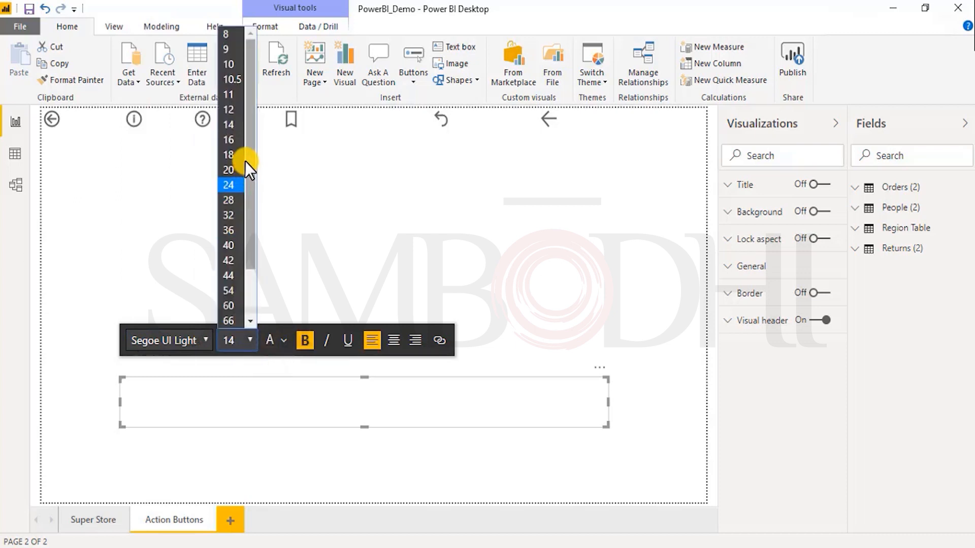
left_click(237, 150)
- Enter the title Super Store Sales Report in the text box
type("Super")
key("BackSpace")
key("BackSpace")
key("BackSpace")
key("BackSpace")
key("BackSpace")
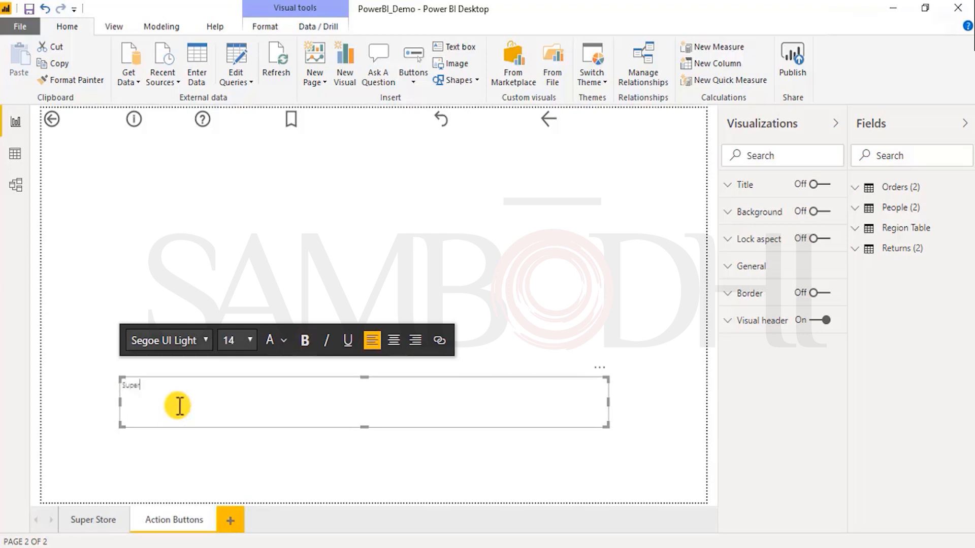
type("Super Store Sales Report")
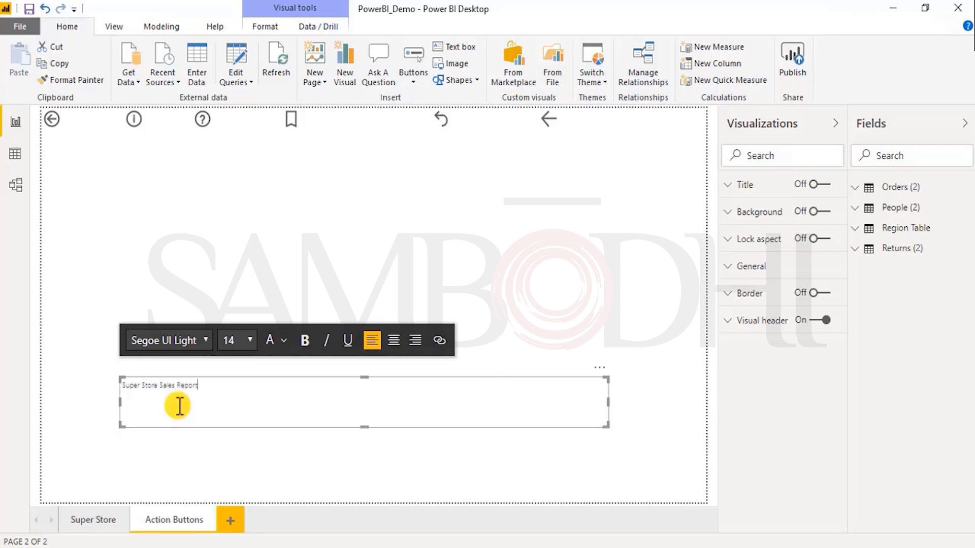
- Format the whole title in the text box as bold Arial Black at size 20
left_click_drag(220, 398, 117, 383)
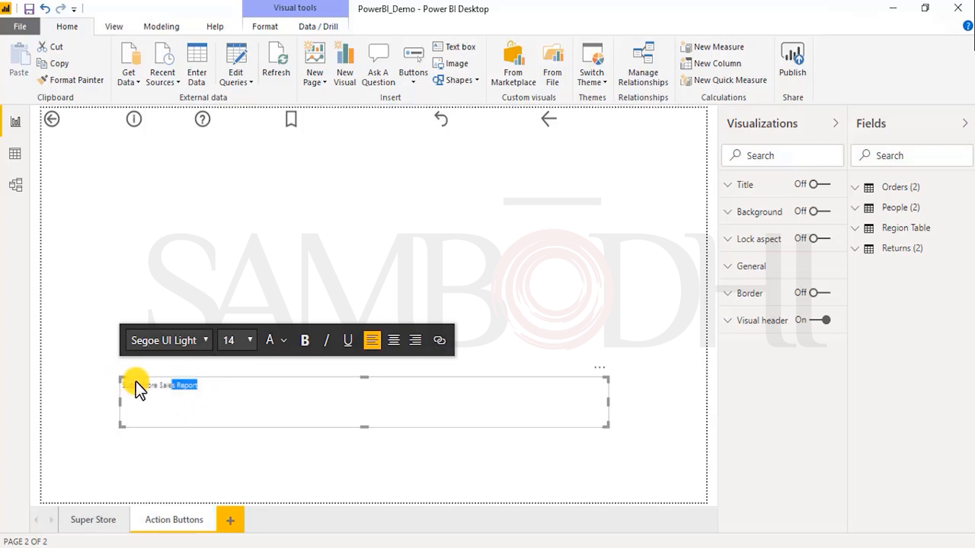
left_click(179, 390)
left_click_drag(209, 388, 125, 382)
left_click(304, 340)
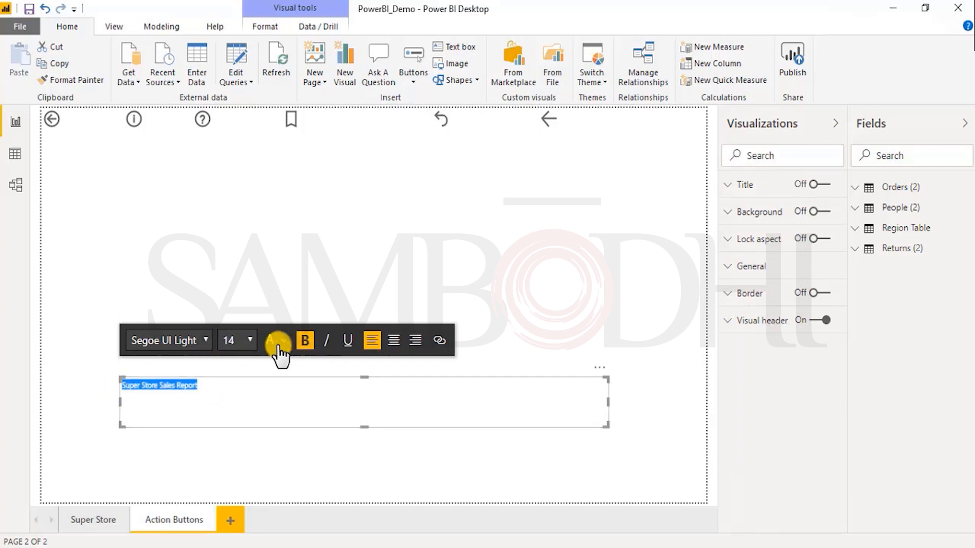
left_click(250, 342)
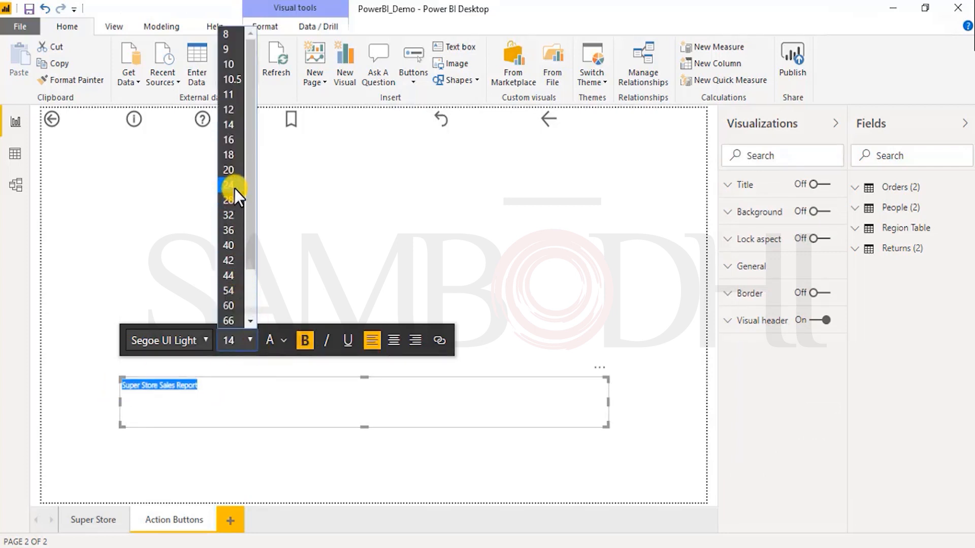
left_click(231, 170)
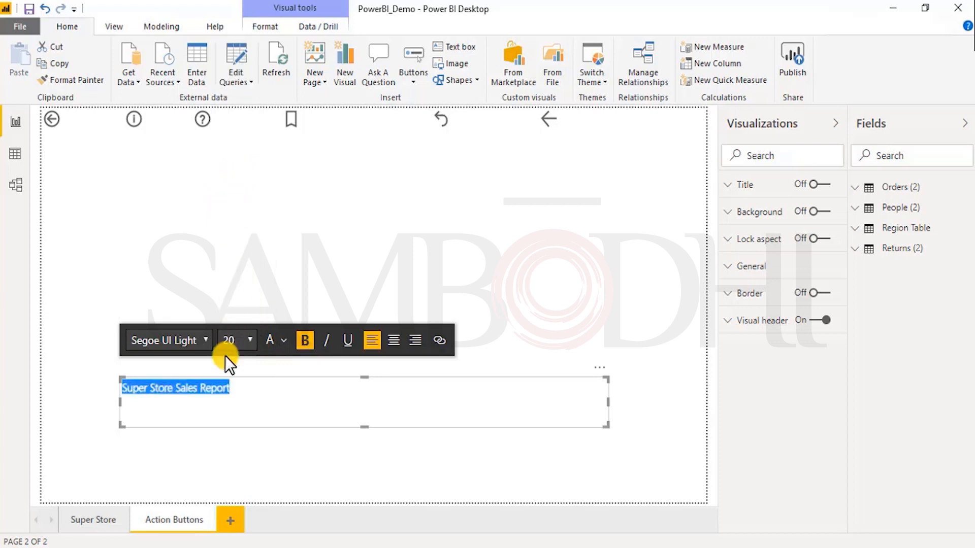
left_click(205, 339)
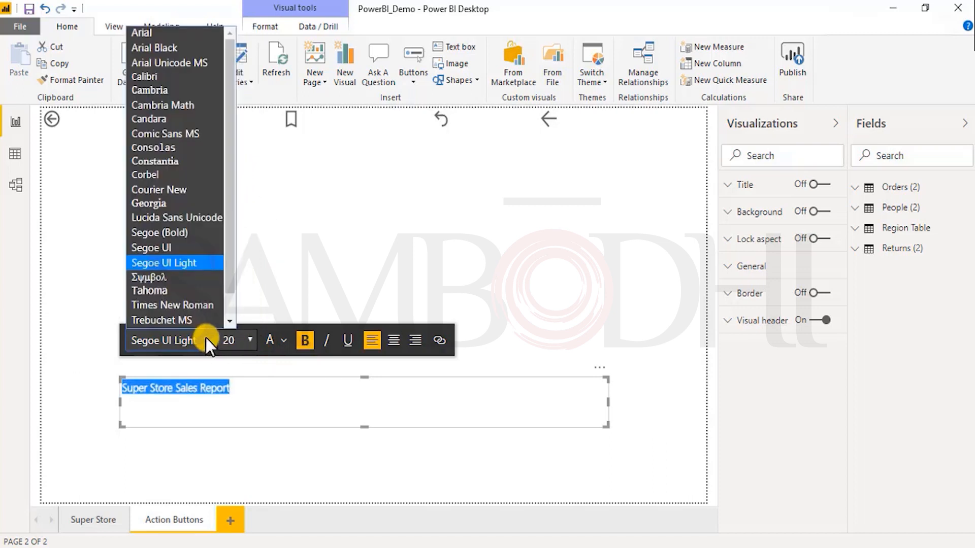
left_click(176, 46)
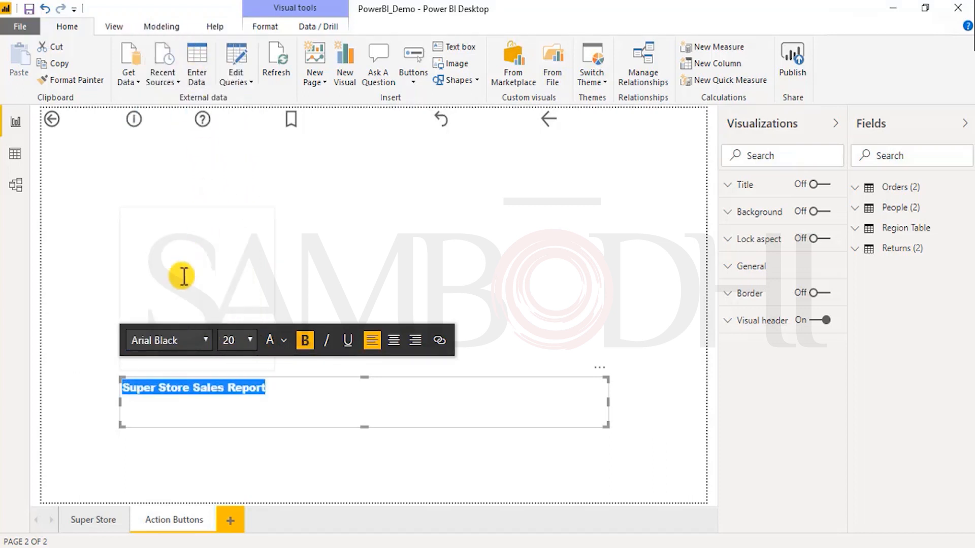
- Shrink the text box in width and height to fit closely around the one-line title
left_click(286, 409)
left_click_drag(607, 402, 269, 394)
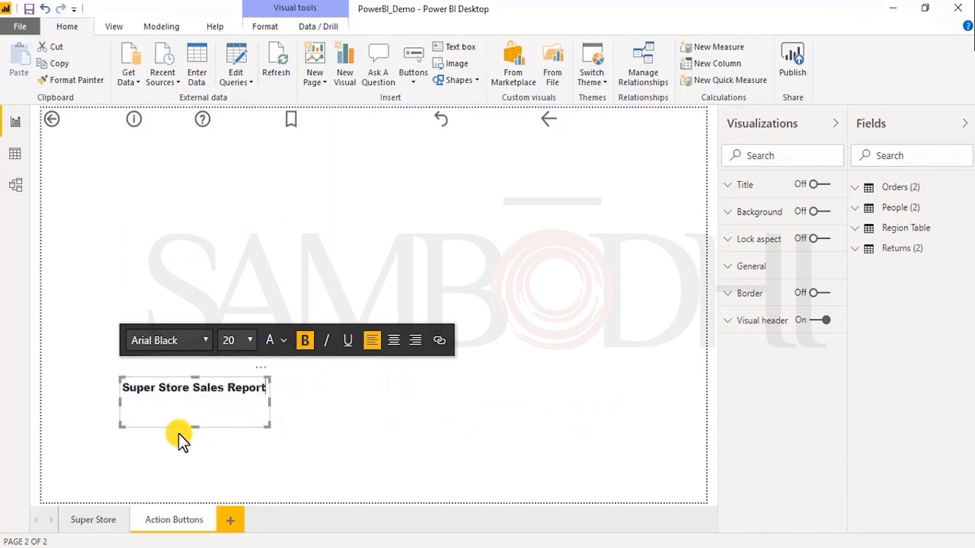
left_click_drag(196, 425, 199, 405)
left_click(222, 389)
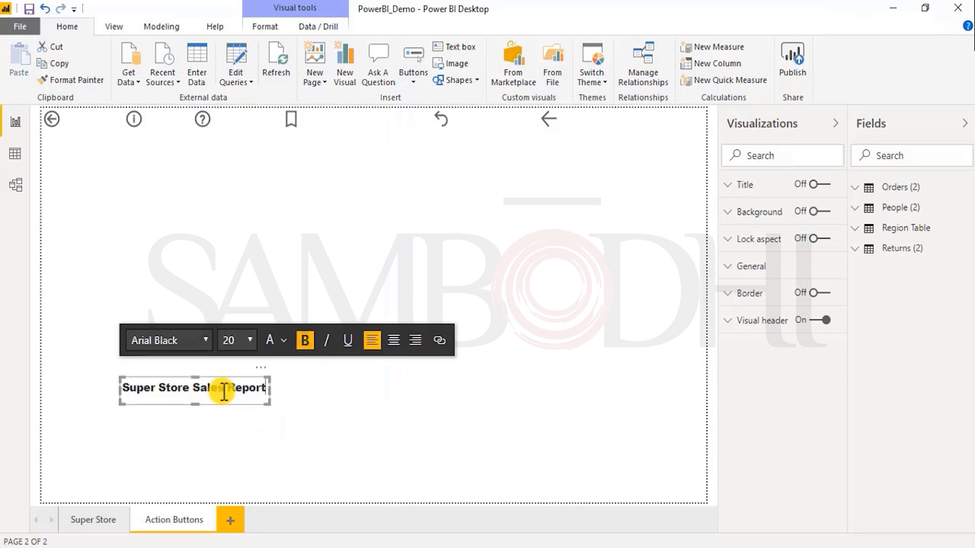
left_click(320, 398)
left_click(200, 383)
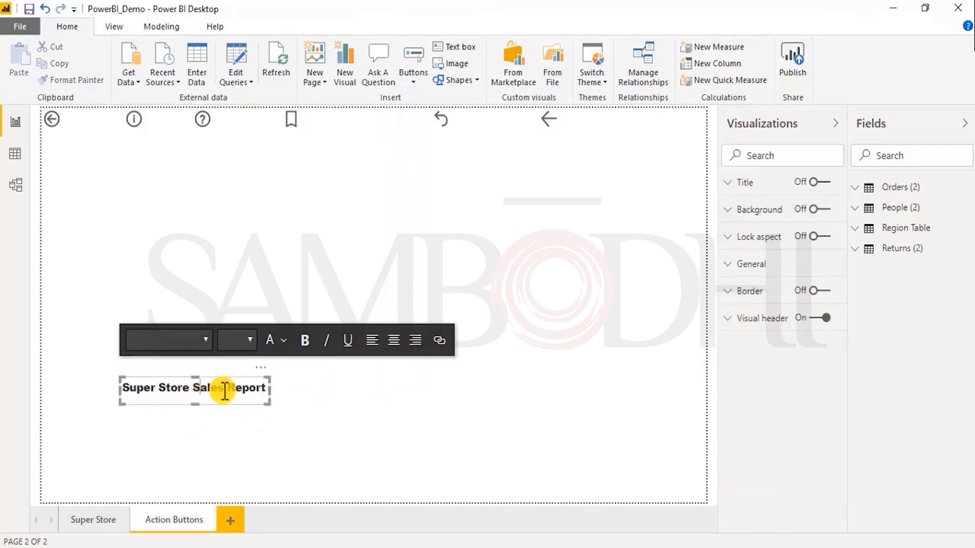
left_click(255, 407)
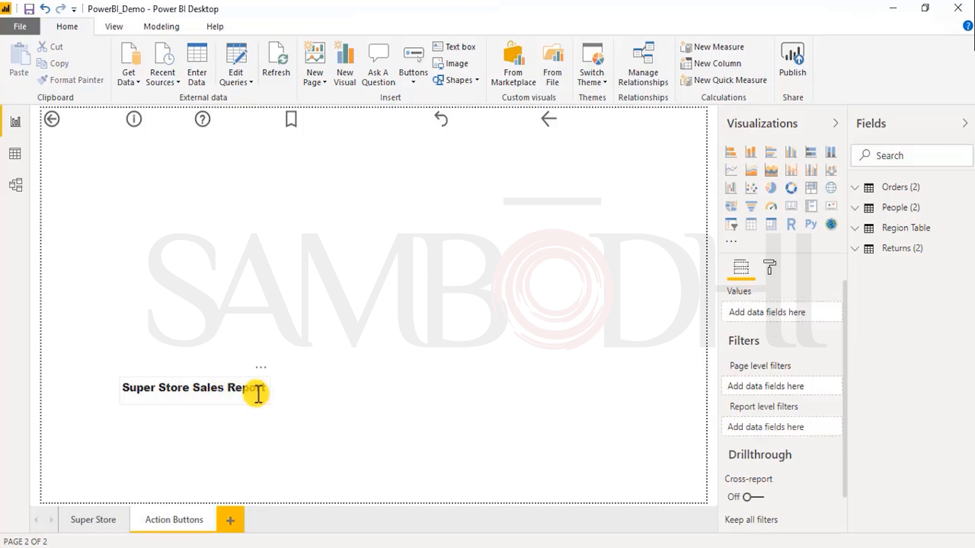
left_click(163, 387)
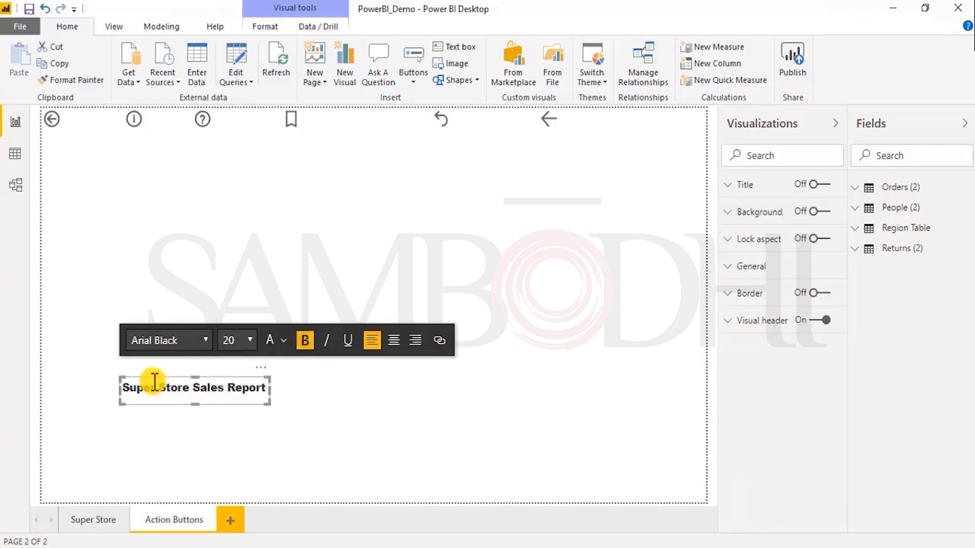
left_click(230, 399)
left_click(174, 398)
left_click(355, 404)
left_click(148, 398)
- Undo the last formatting change of the title text, redo it, and deselect the text box
key("ctrl+z")
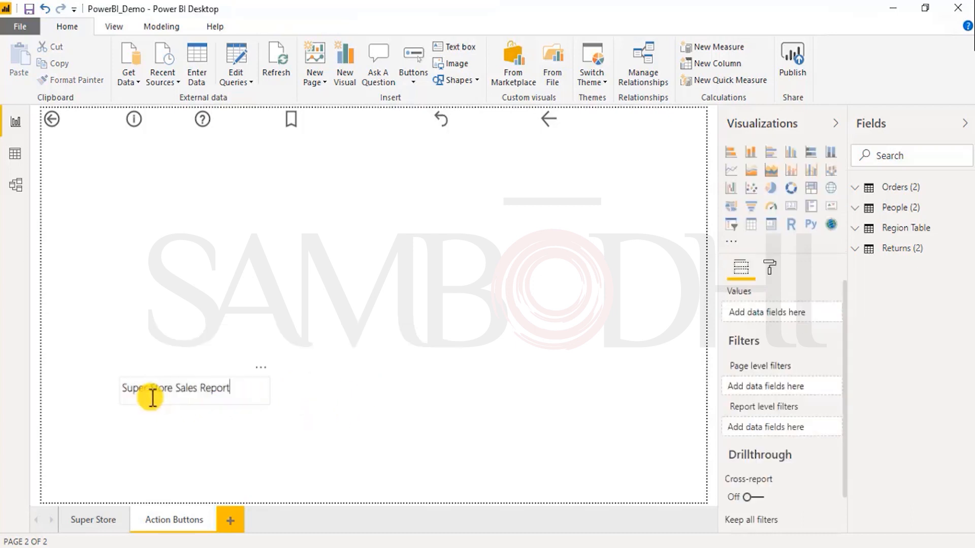
key("ctrl+y")
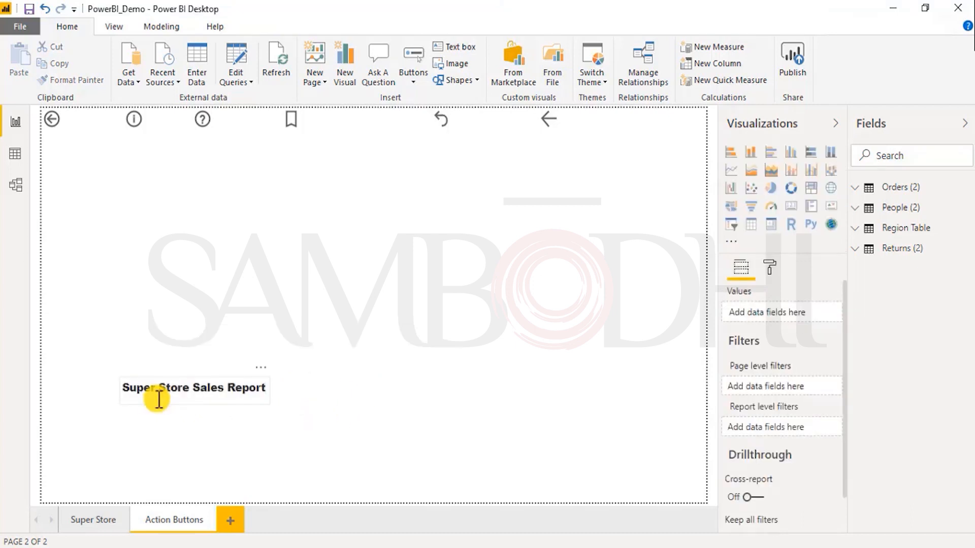
left_click(175, 398)
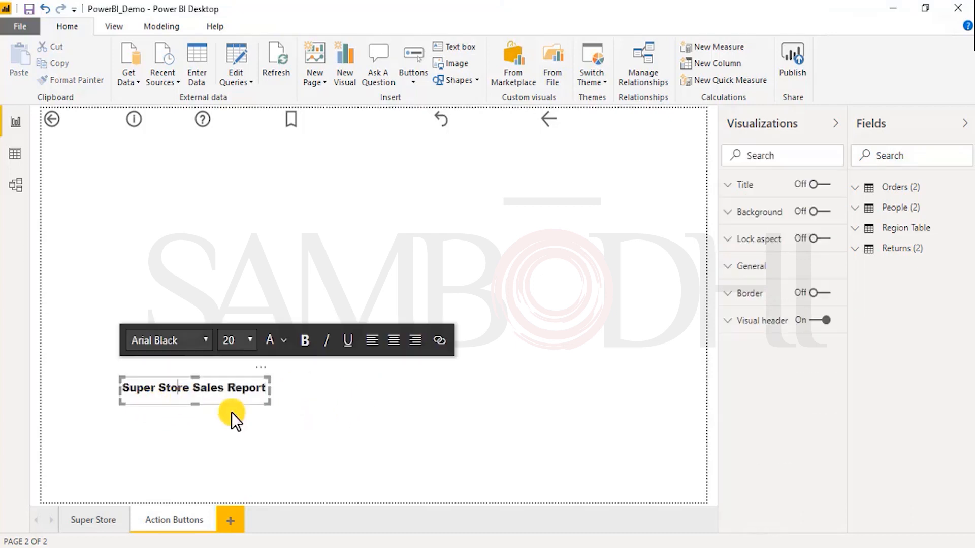
left_click(307, 421)
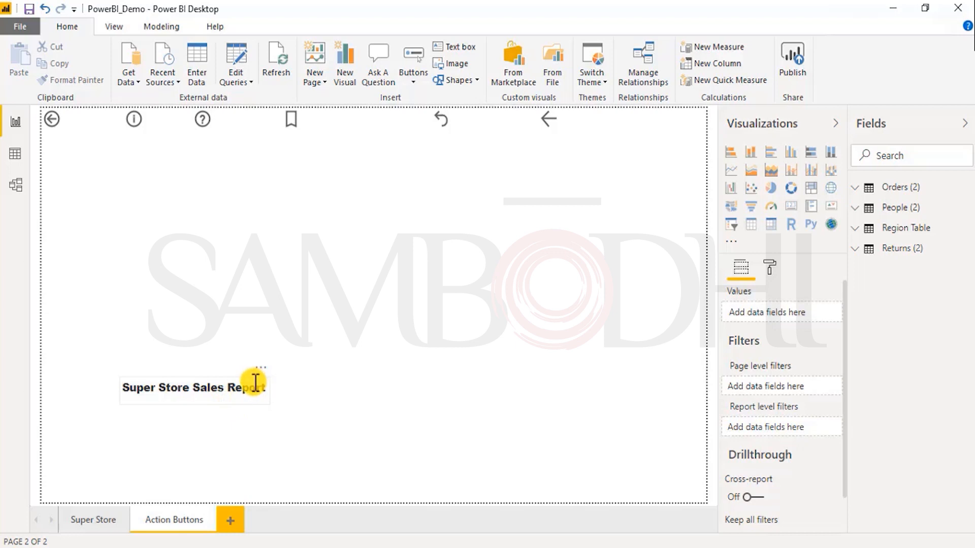
- Cut the title text box from the Action Buttons page and paste it onto the Super Store page
left_click(97, 514)
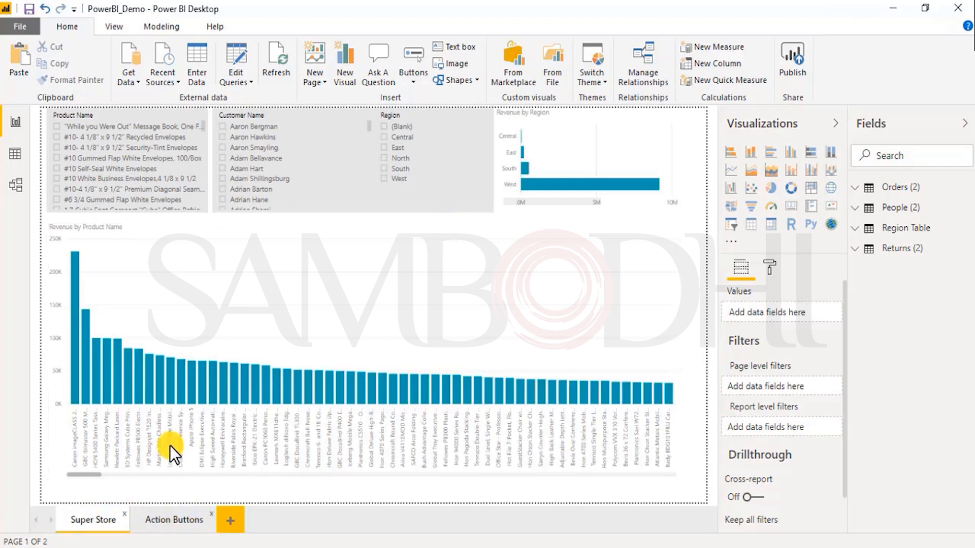
left_click(174, 517)
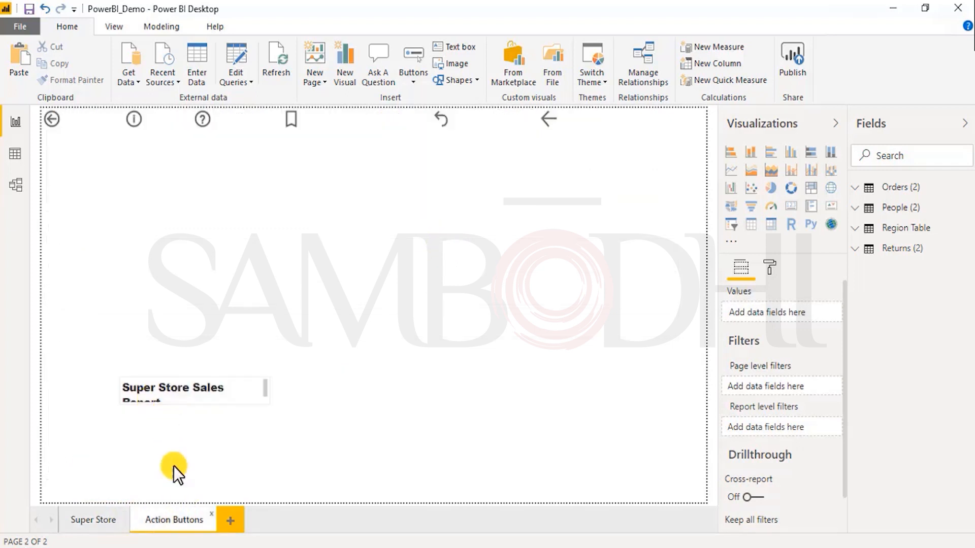
left_click(187, 381)
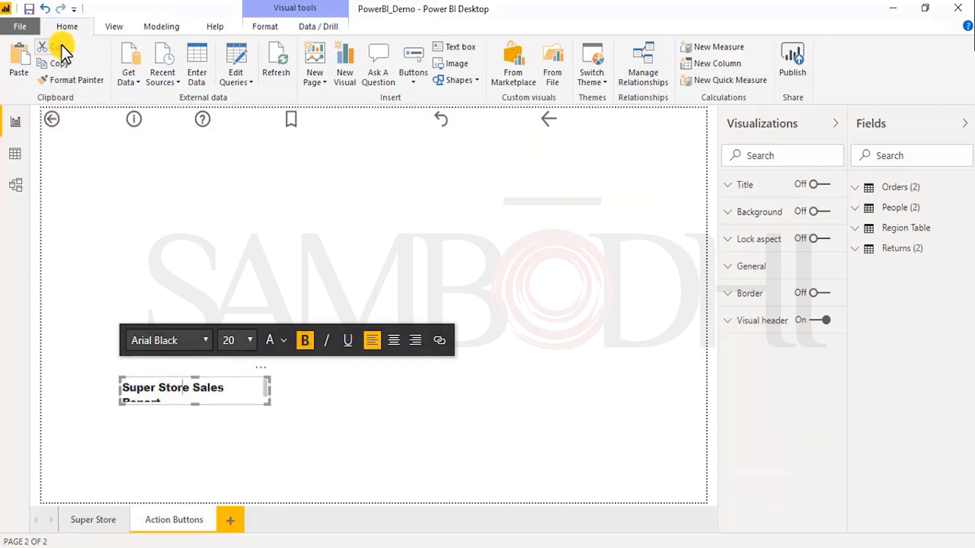
left_click(66, 57)
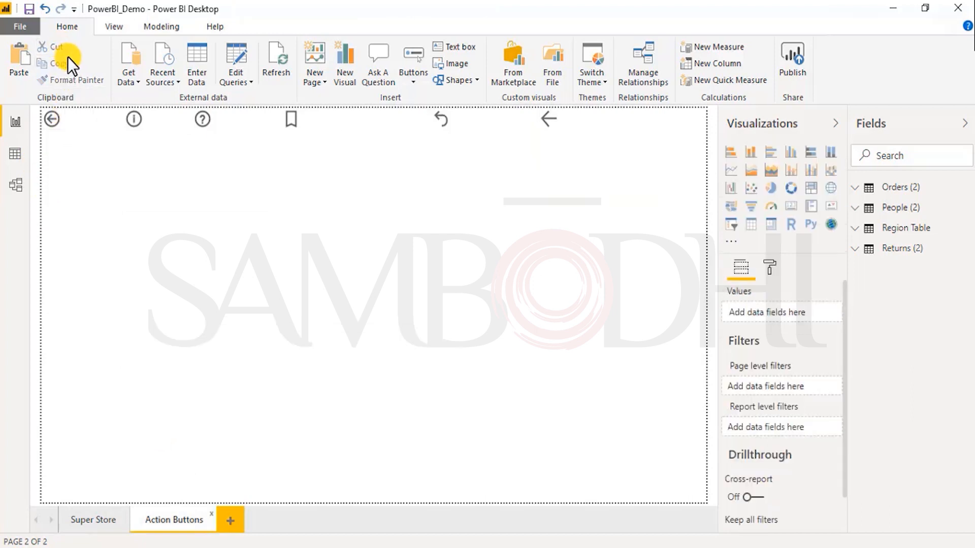
left_click(97, 515)
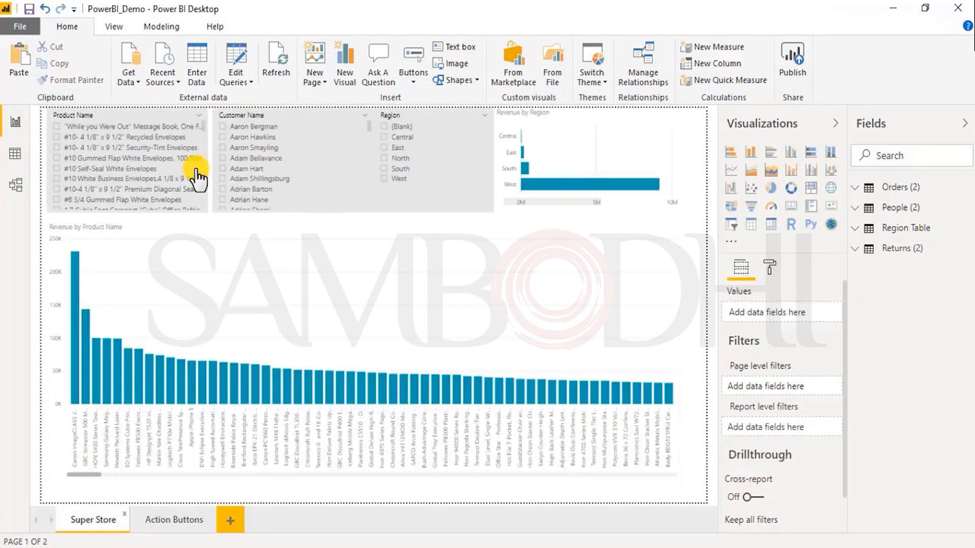
left_click(496, 225)
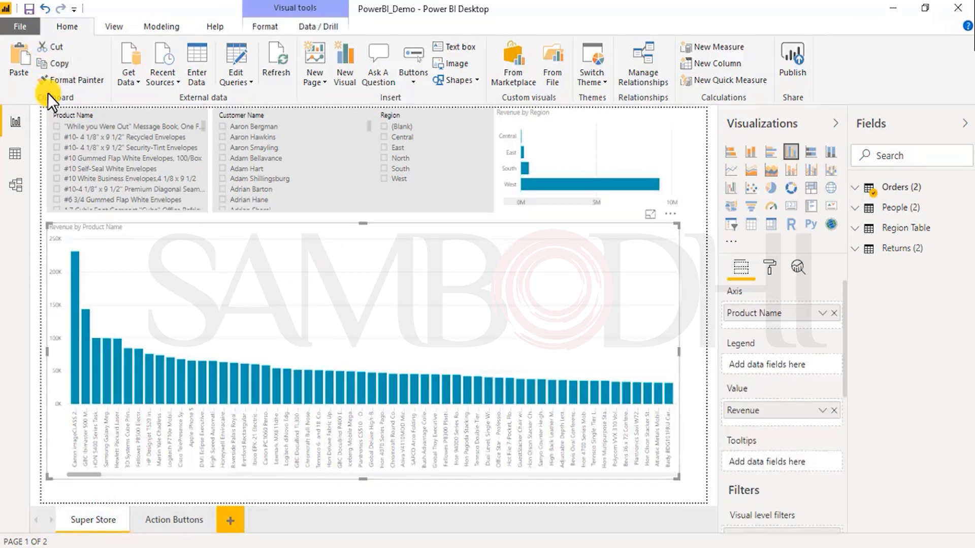
left_click(20, 66)
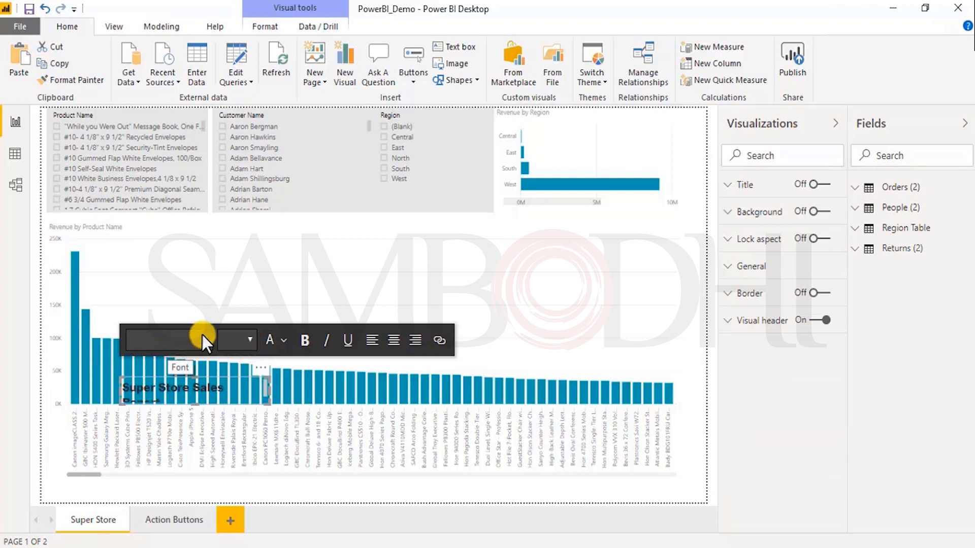
- Enlarge the pasted title box and move it to the empty area above the bars of the Revenue by Product Name chart
double_click(191, 382)
left_click_drag(121, 378, 94, 336)
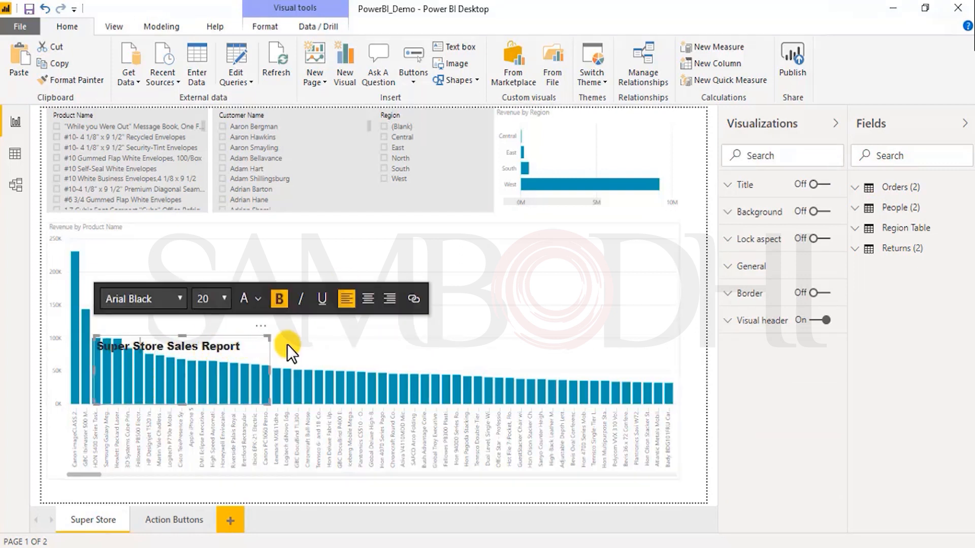
left_click_drag(254, 331, 348, 224)
left_click(220, 273)
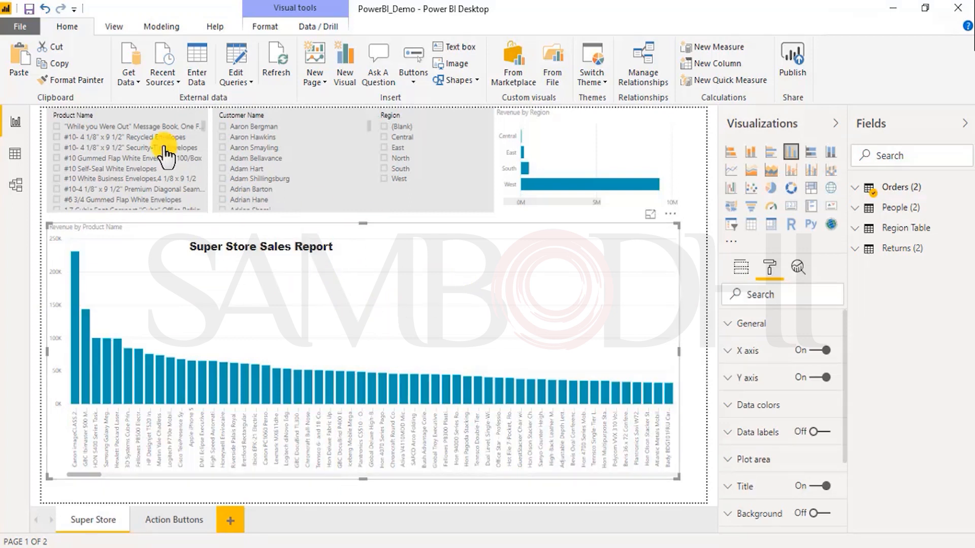
- Switch the report theme to Electric
left_click(122, 26)
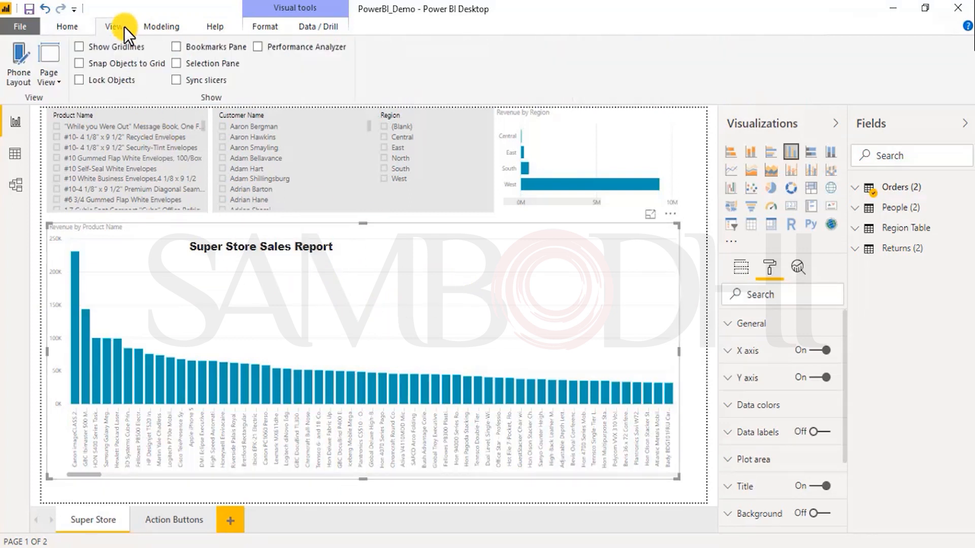
left_click(71, 26)
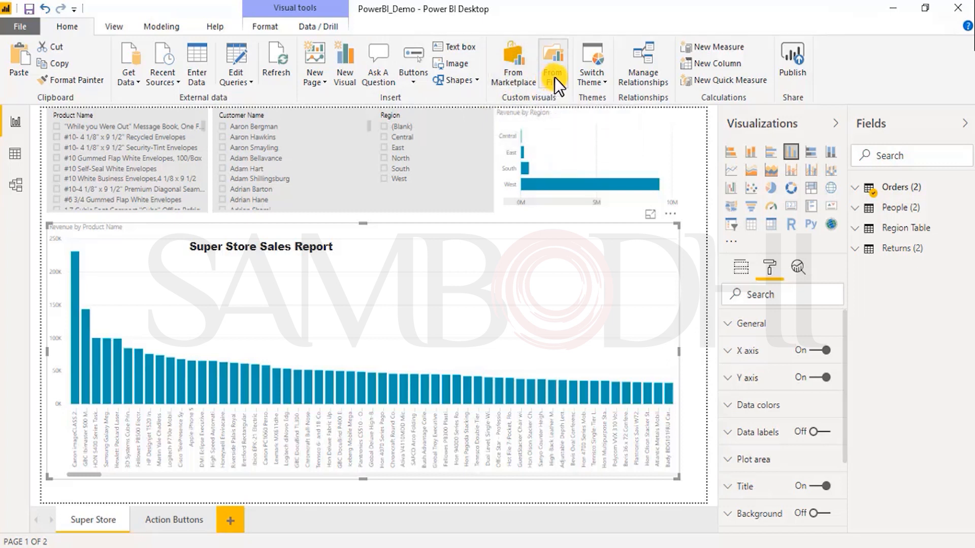
left_click(596, 81)
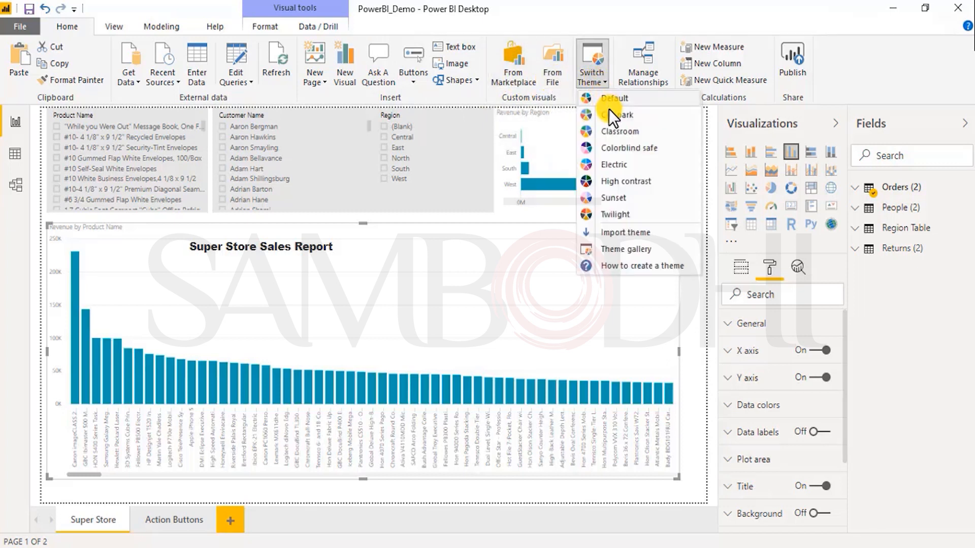
left_click(609, 166)
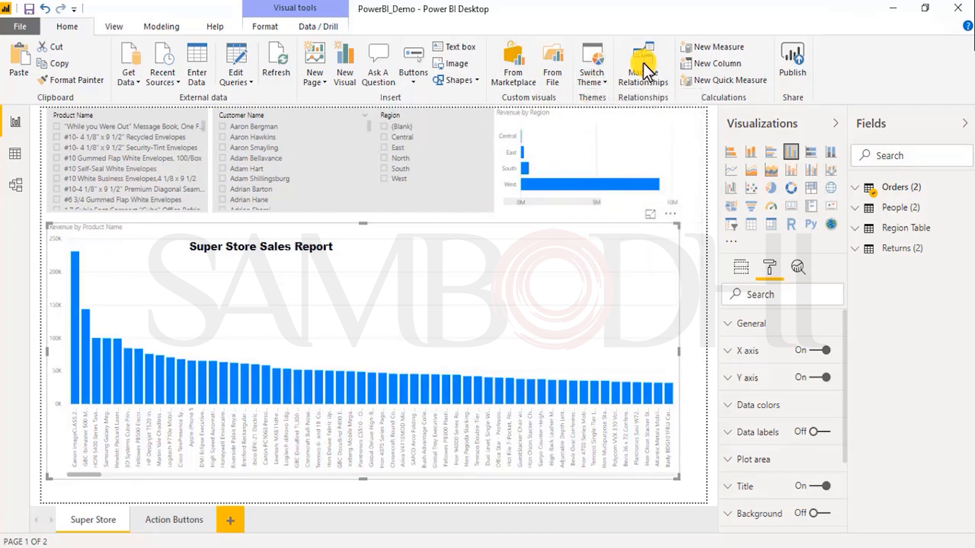
- Try the High contrast and Twilight report themes, and settle on the Classroom theme
left_click(591, 78)
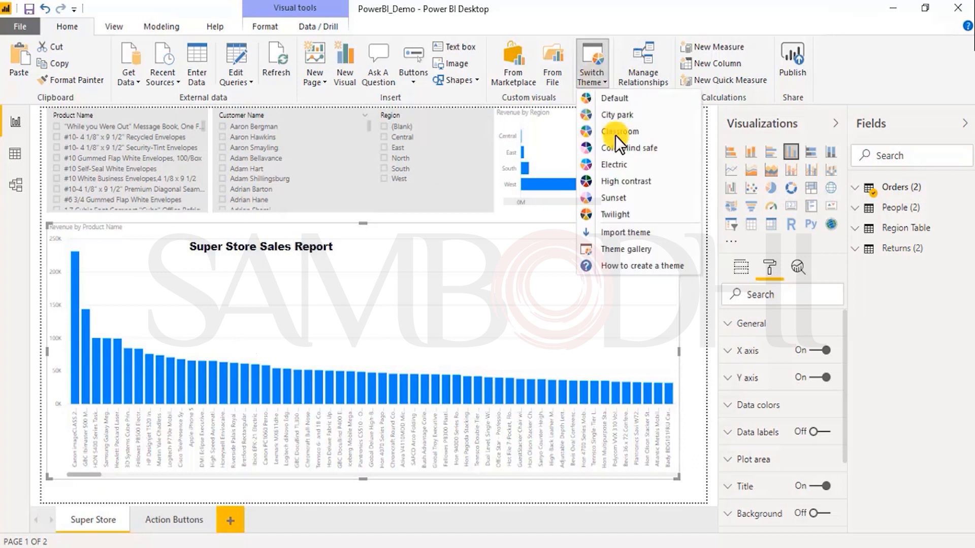
left_click(620, 182)
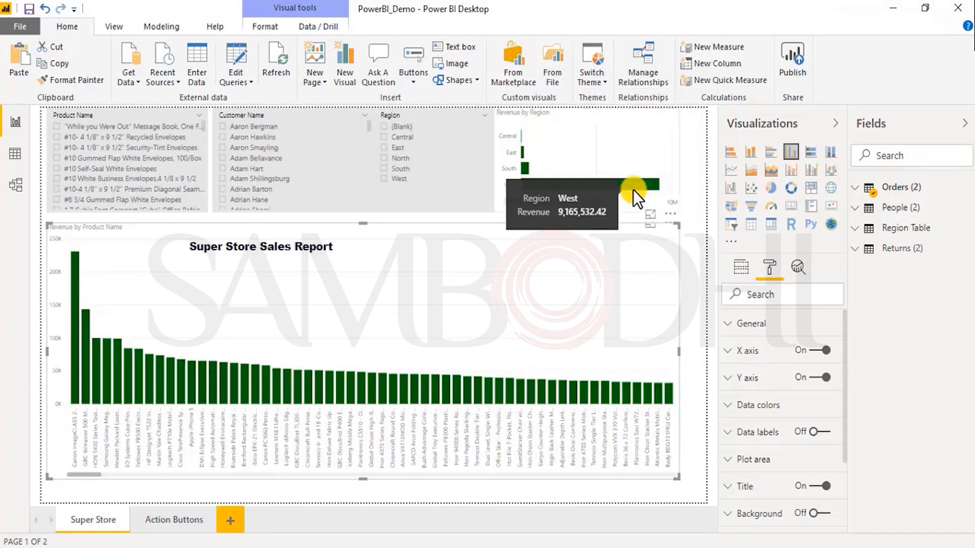
left_click(587, 94)
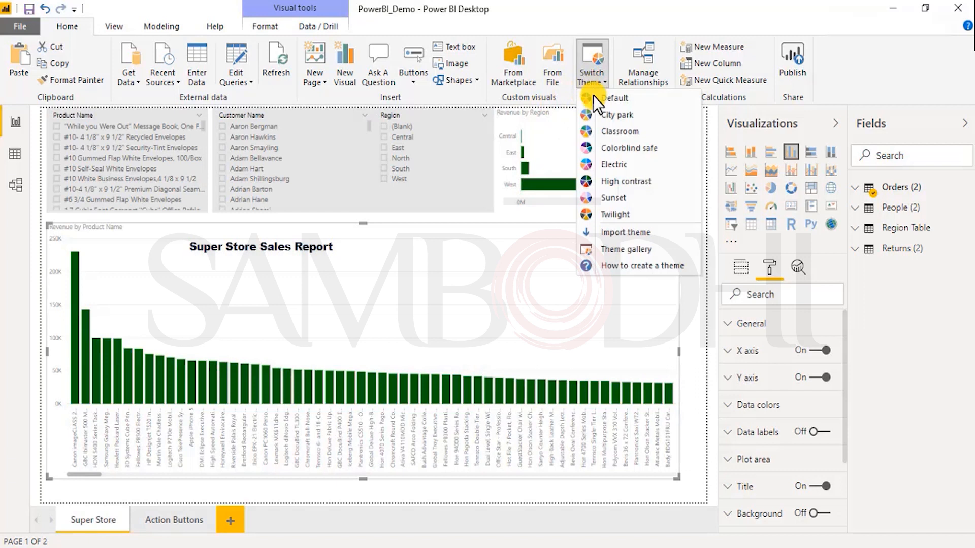
left_click(607, 214)
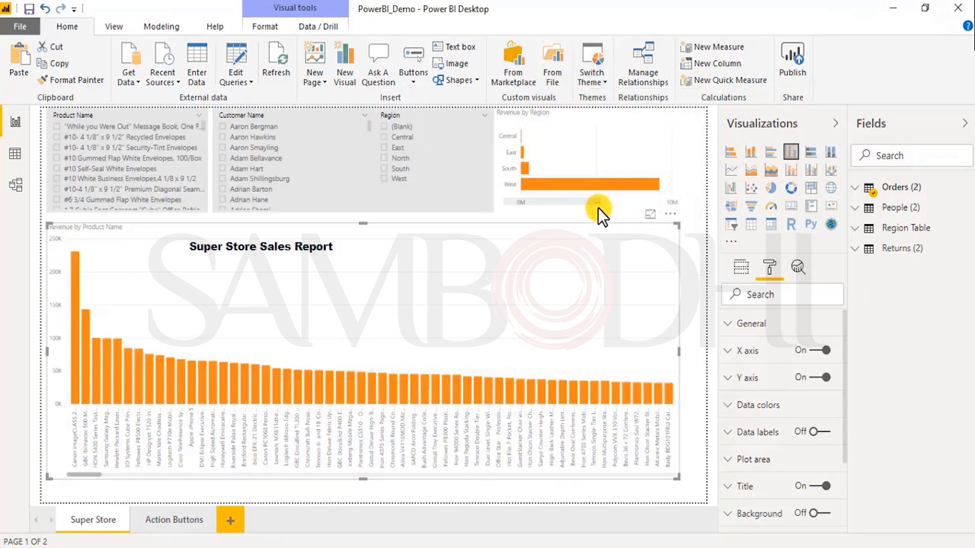
left_click(594, 75)
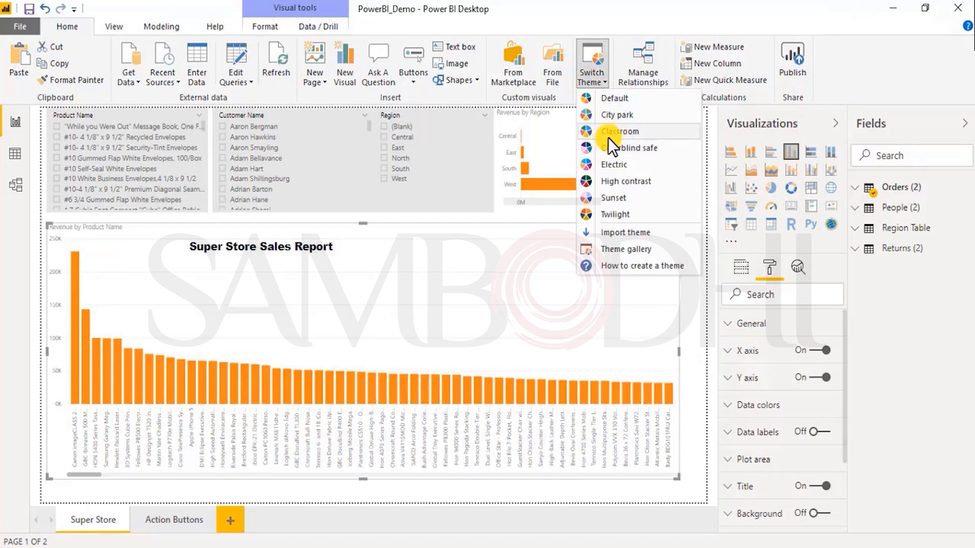
left_click(618, 128)
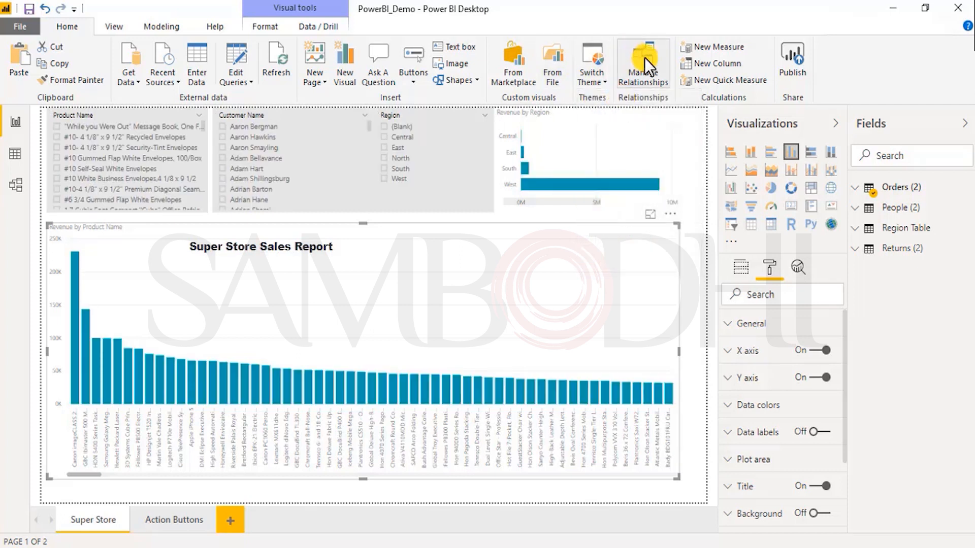
- Review the list of table relationships, close it, and switch to the model diagram
left_click(641, 74)
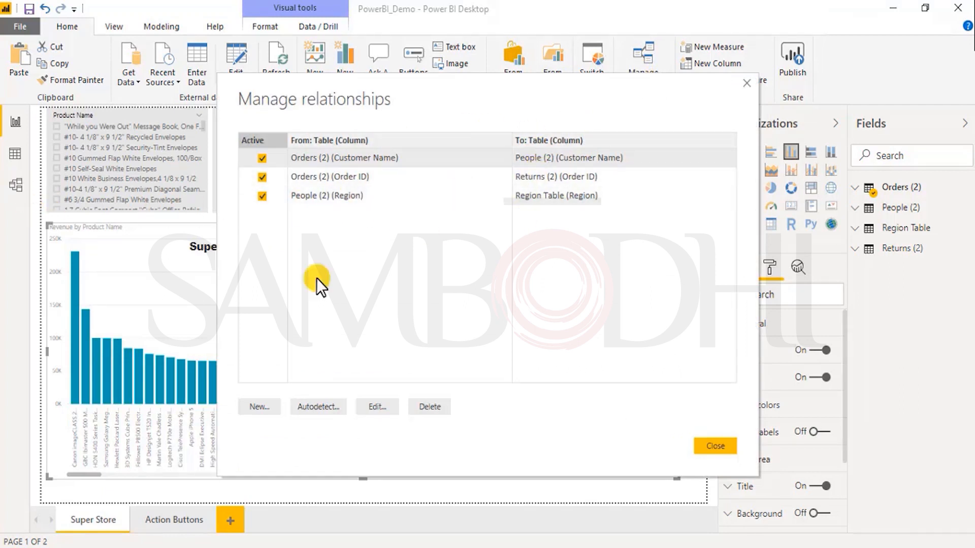
left_click(725, 451)
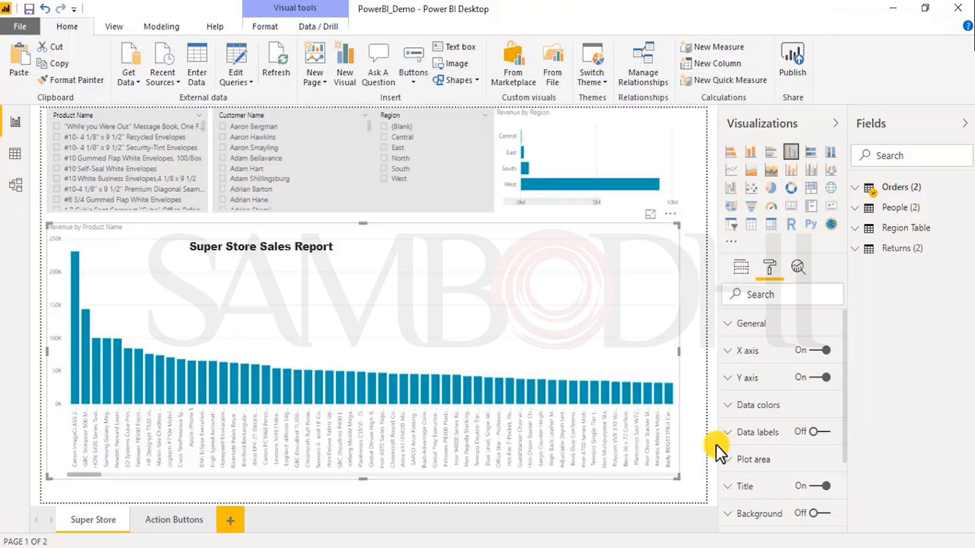
left_click(17, 186)
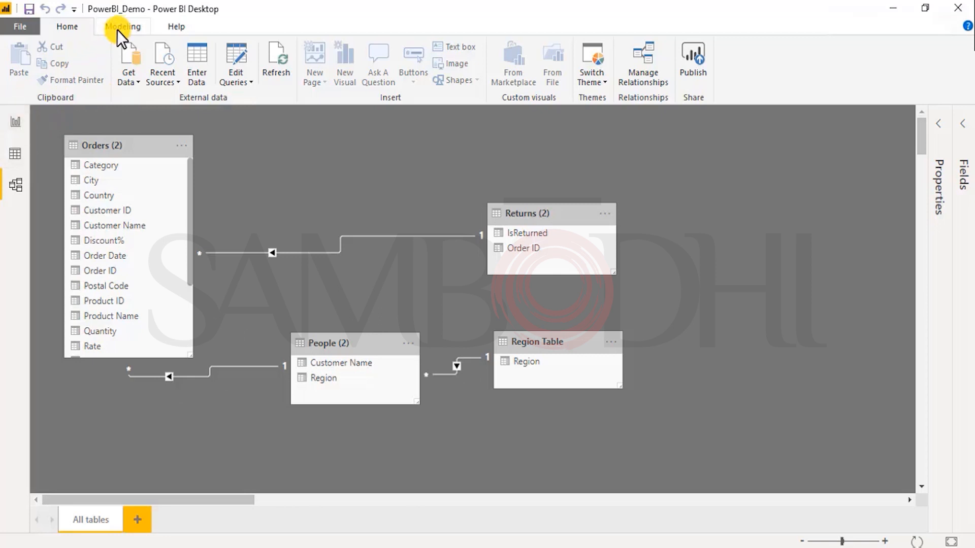
- Inspect the cross filter direction options and active setting of the Orders (2)–Returns (2) relationship on Order ID, keeping its settings, and close the relationship list
left_click(666, 85)
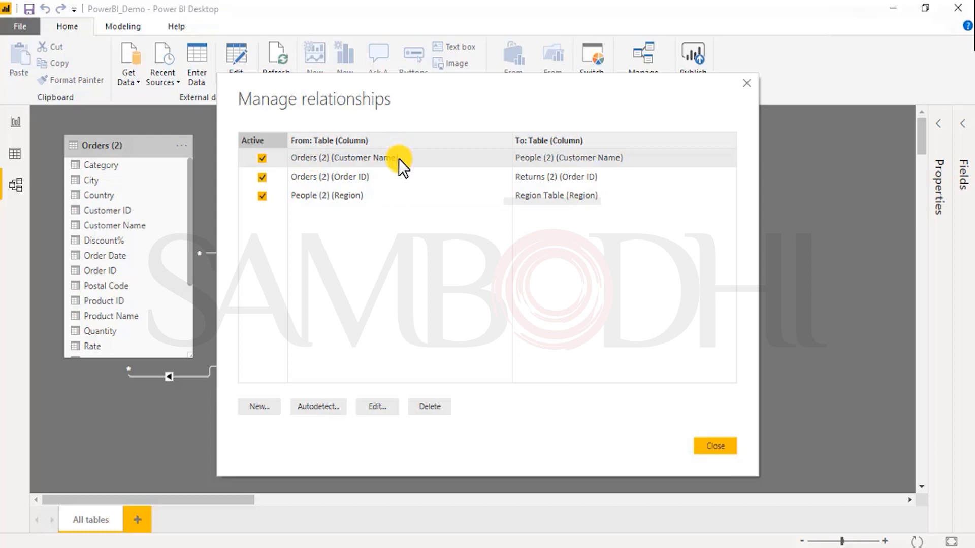
left_click_drag(472, 104, 544, 307)
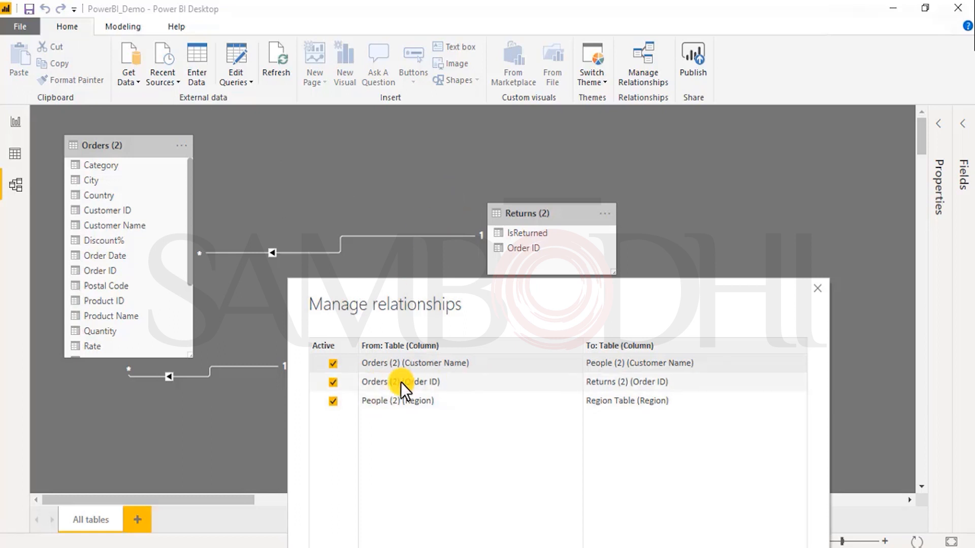
double_click(594, 388)
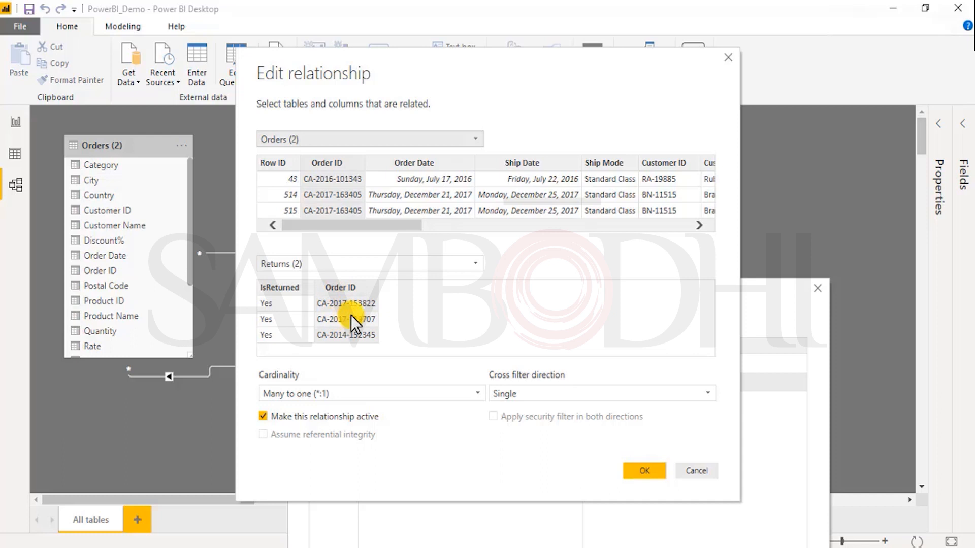
left_click(543, 399)
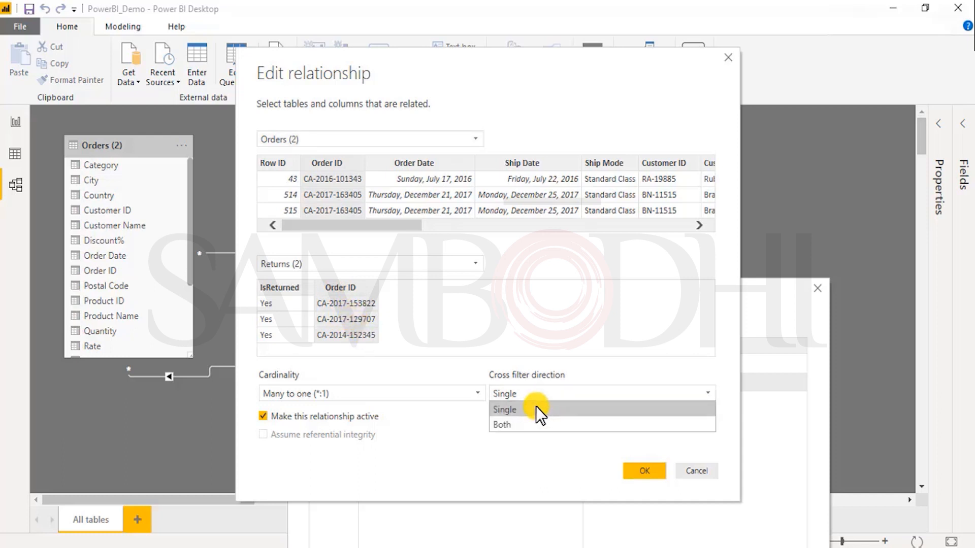
left_click(487, 377)
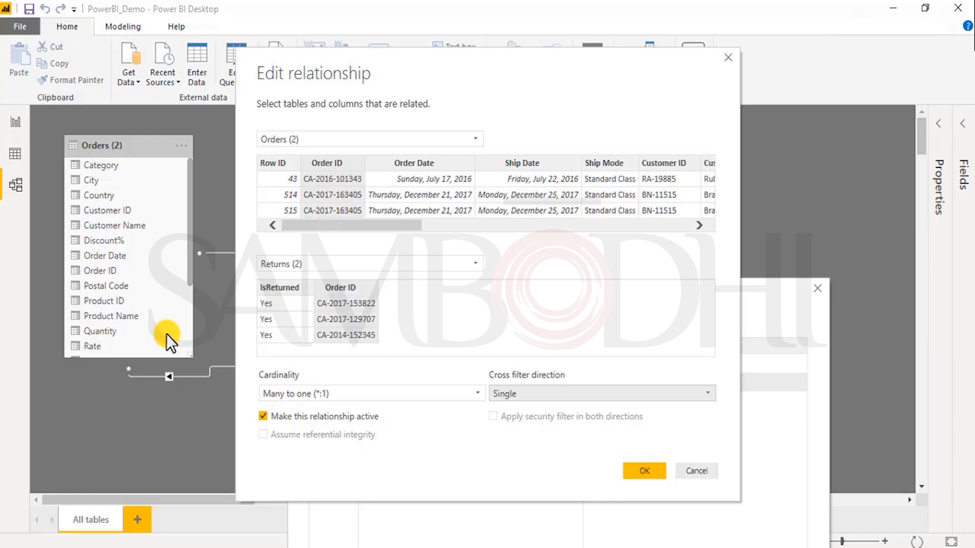
left_click(263, 416)
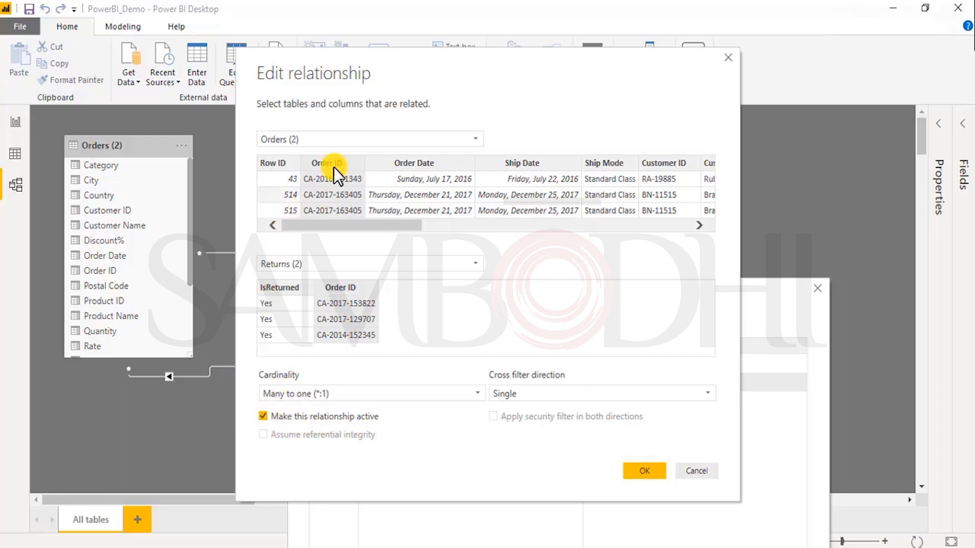
left_click(643, 468)
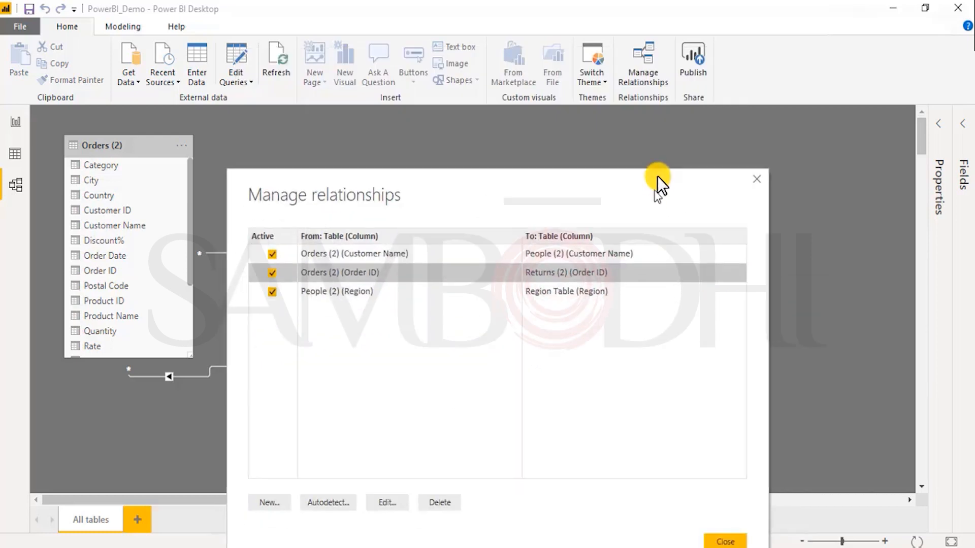
left_click(731, 517)
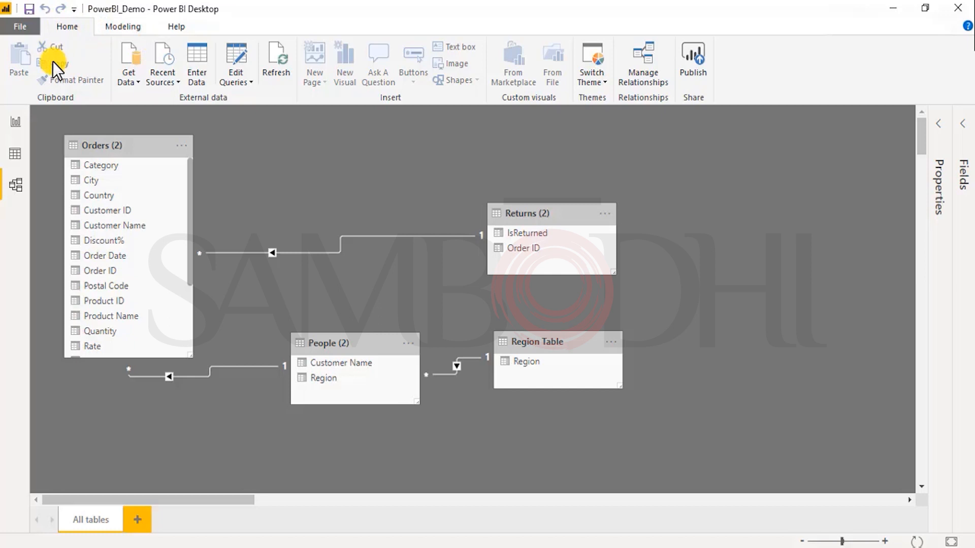
- Save the changes and publish the report to My workspace, replacing the existing PowerBI_Demo dataset
left_click(690, 62)
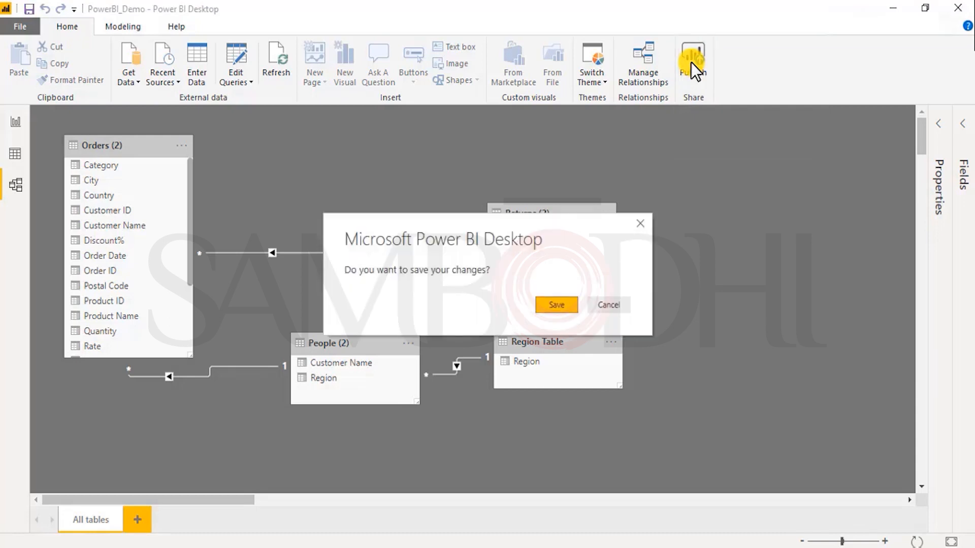
left_click(555, 304)
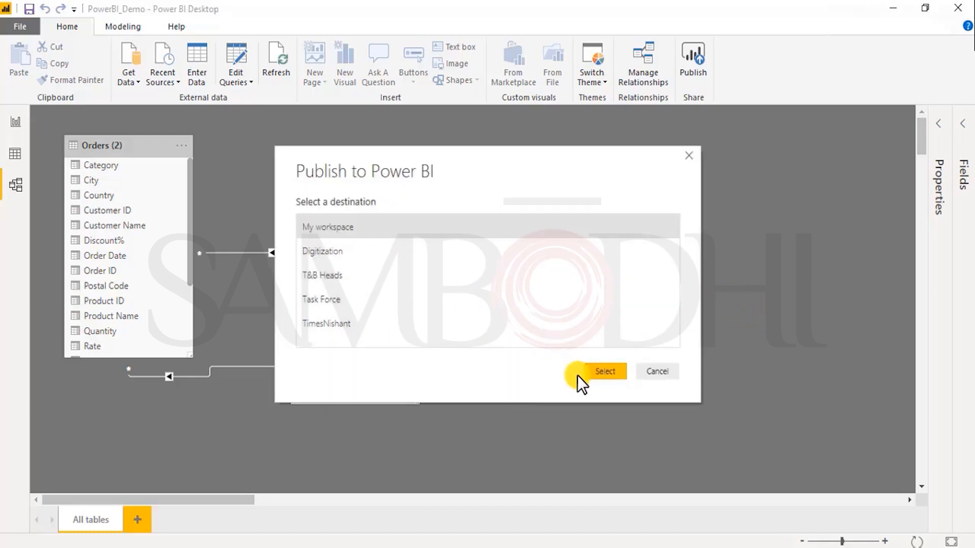
left_click(596, 371)
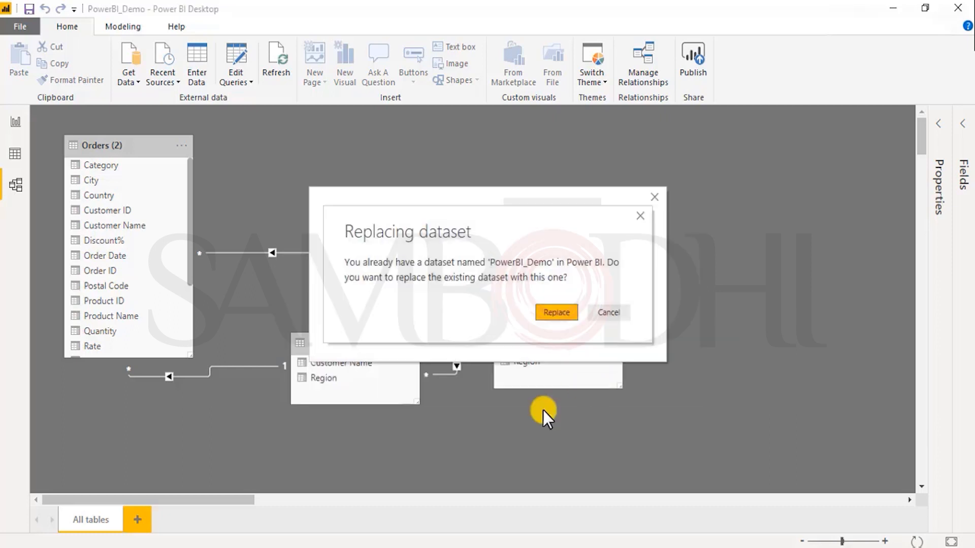
left_click(550, 313)
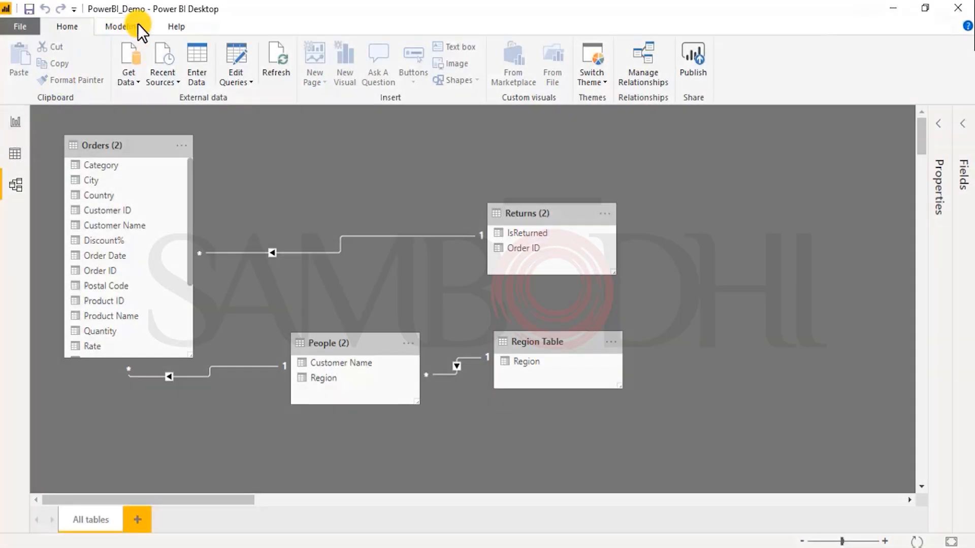
- Return to the report view and show gridlines on the Super Store page
left_click(138, 24)
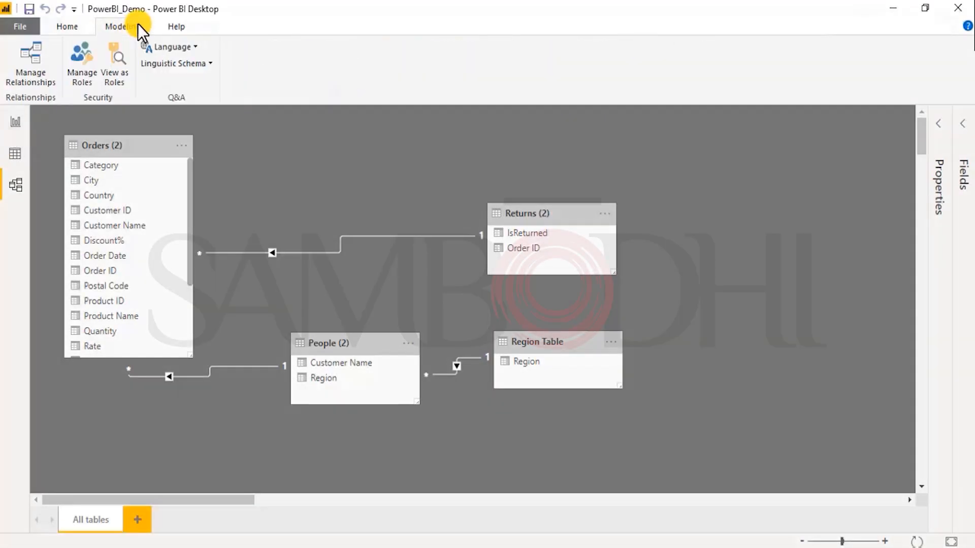
left_click(11, 127)
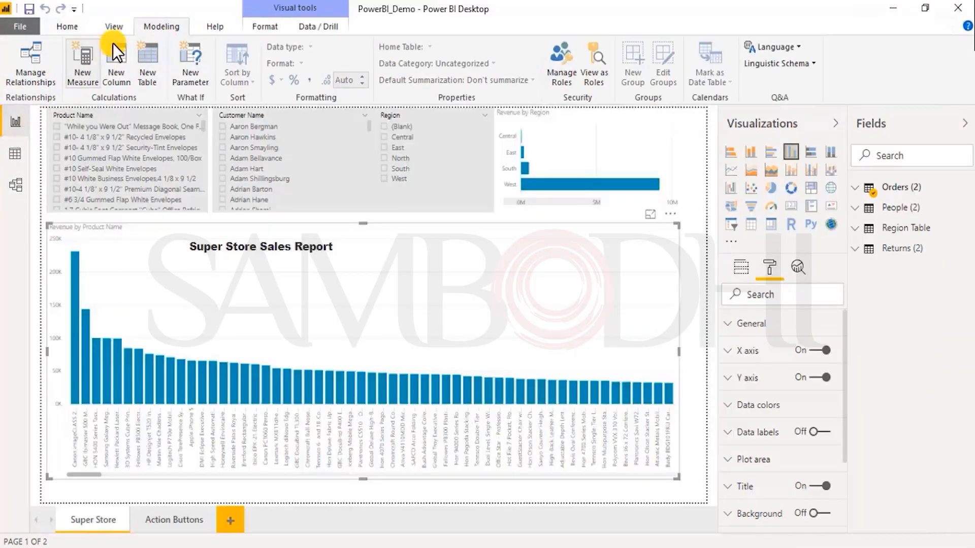
left_click(115, 26)
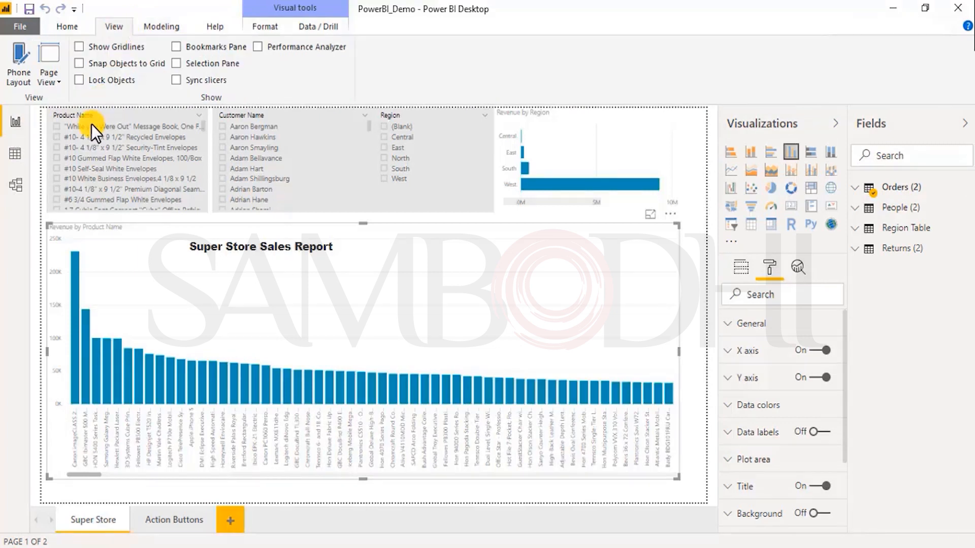
left_click(108, 50)
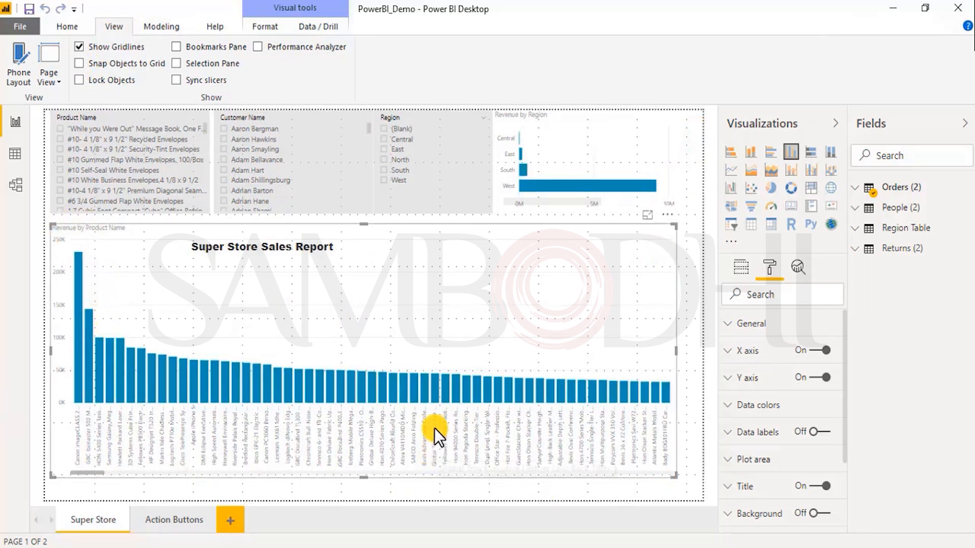
- Hide the gridlines and enable snapping objects to the grid, trying it on the two revenue charts
left_click(108, 45)
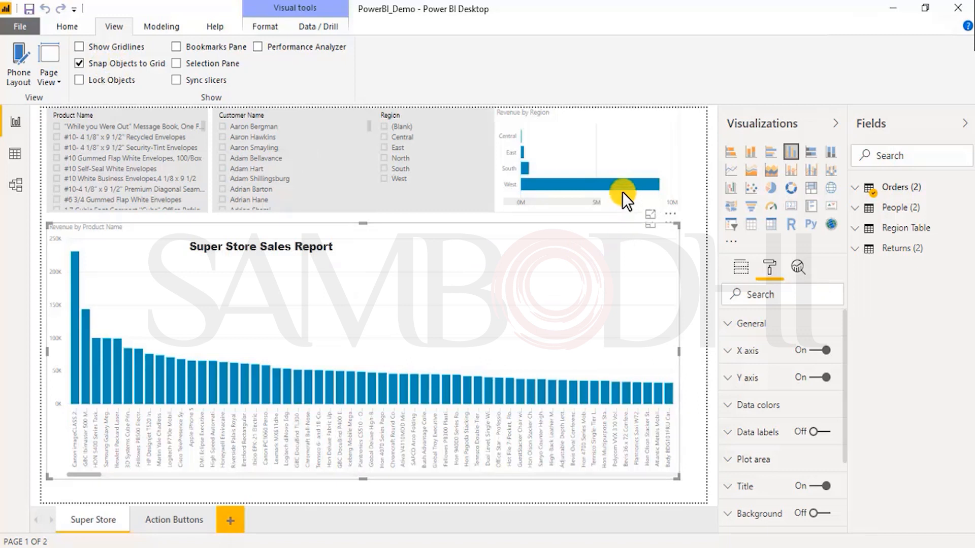
left_click(641, 180)
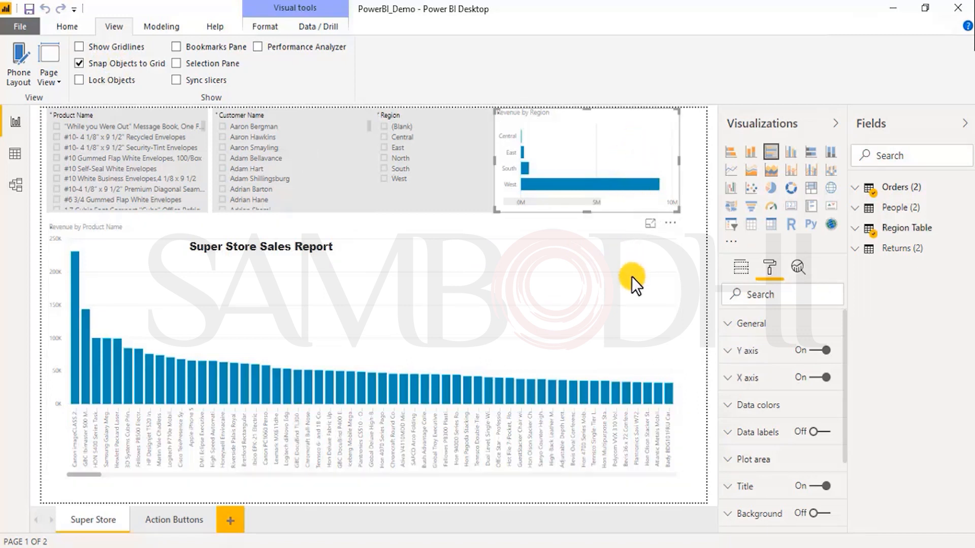
left_click(626, 277)
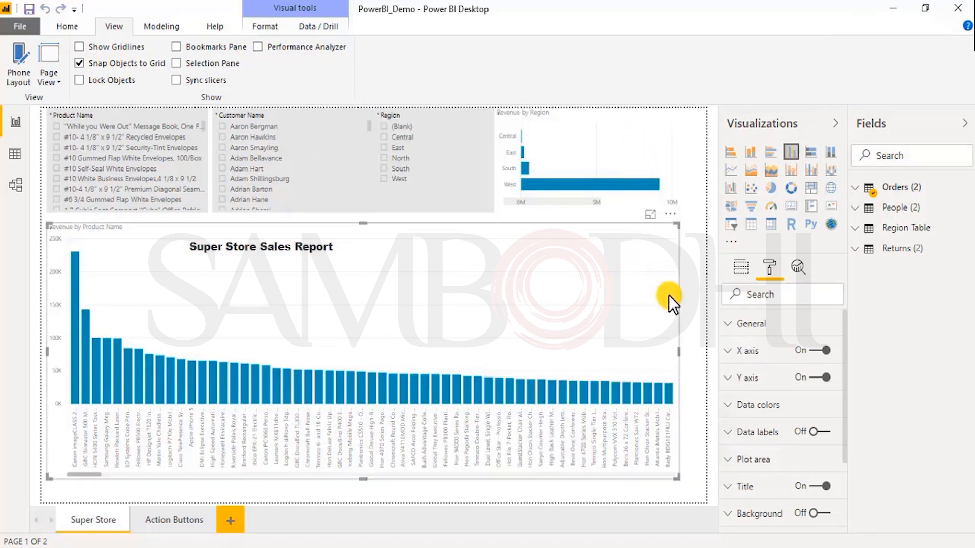
- Lock the report objects in place, and check that the Region slicer still works by filtering to Central and clearing the filter
left_click(97, 80)
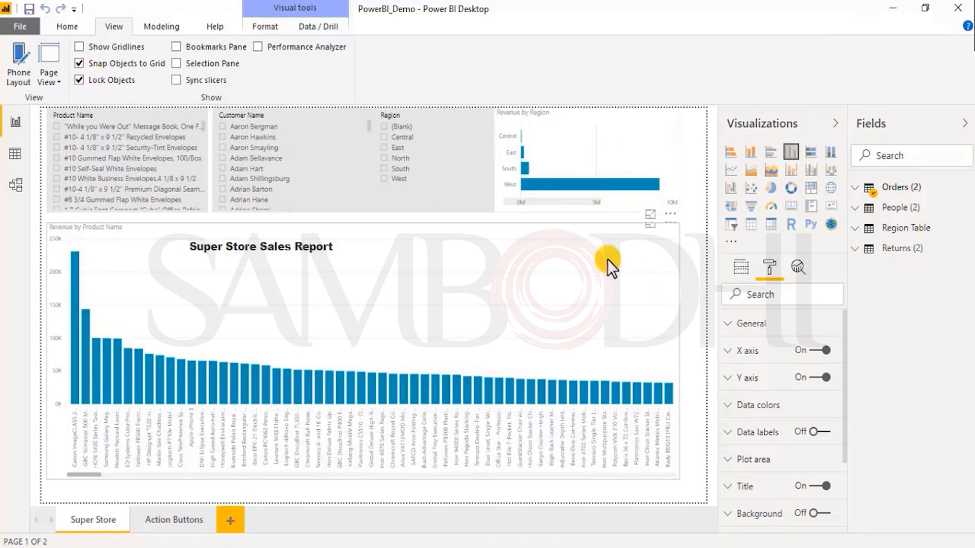
left_click(553, 156)
left_click(392, 136)
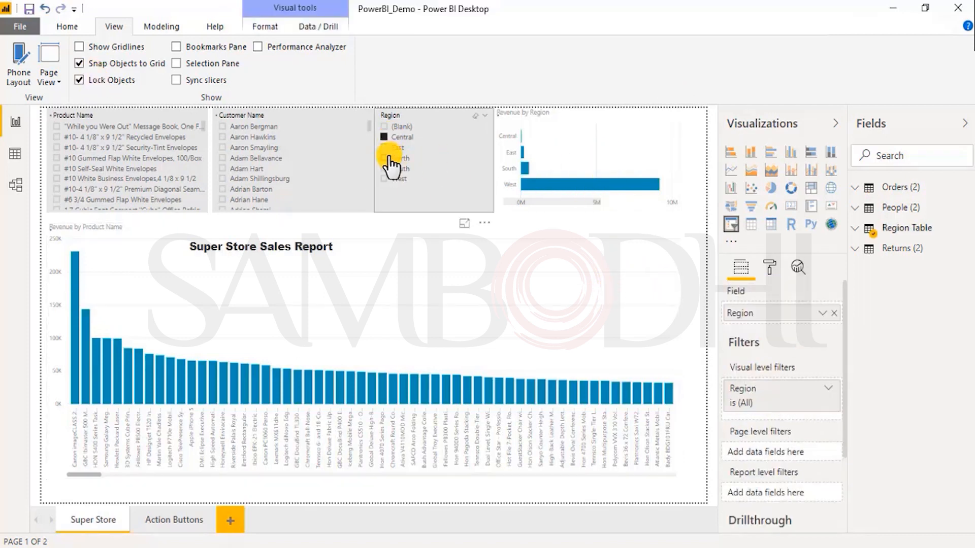
left_click(396, 156)
left_click(395, 138)
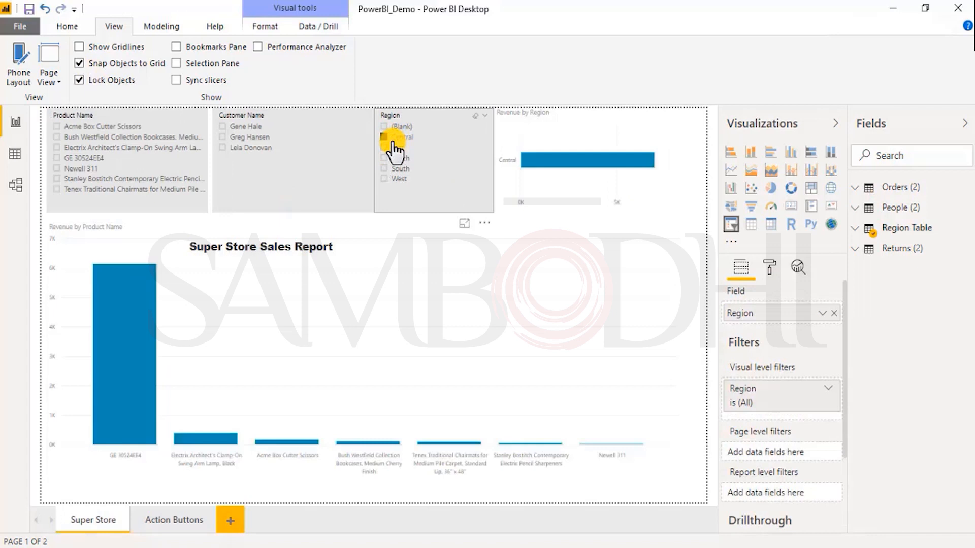
left_click(393, 139)
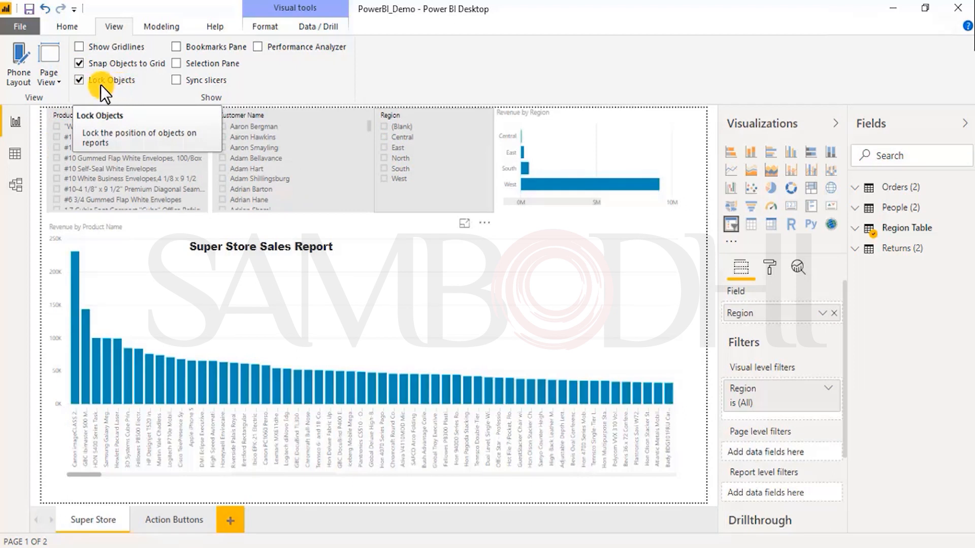
- Look at the report's saved bookmarks, close them, and display the Selection pane with the page's layer order
left_click(203, 47)
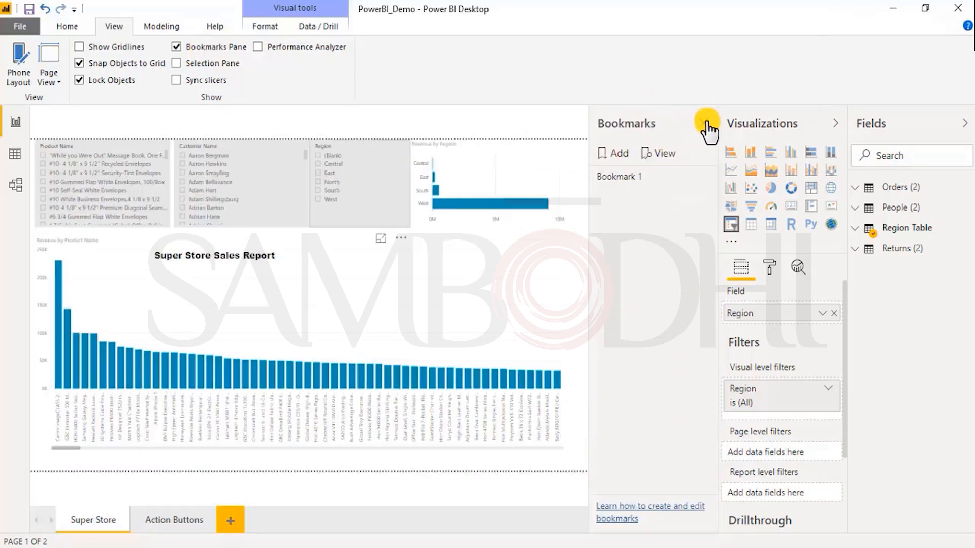
left_click(706, 124)
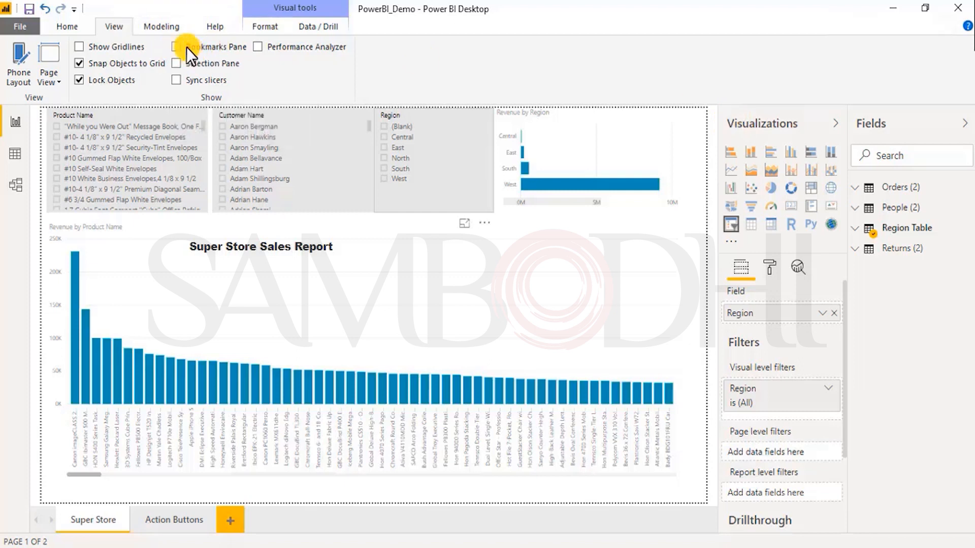
left_click(187, 63)
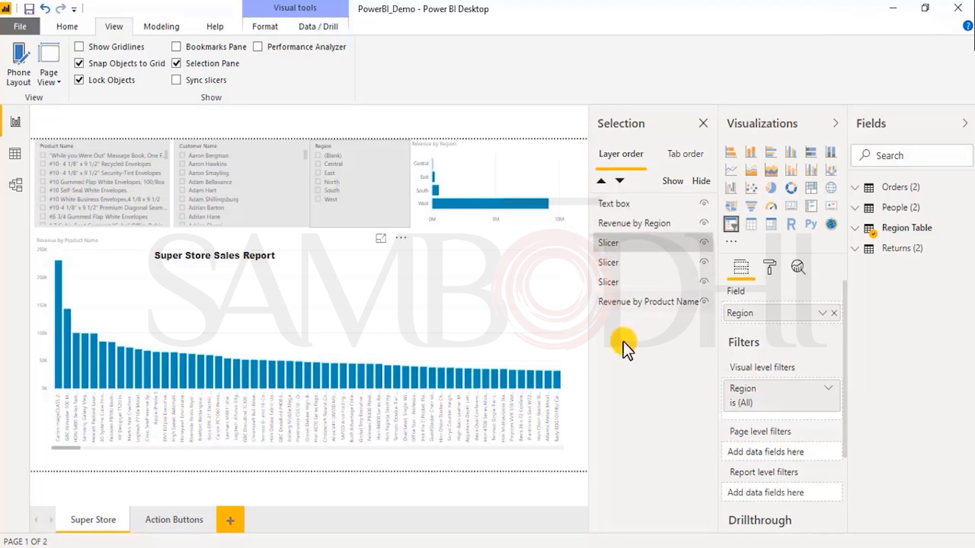
- Move the report title text box to the bottom of the layer order, below Revenue by Product Name
left_click(606, 203)
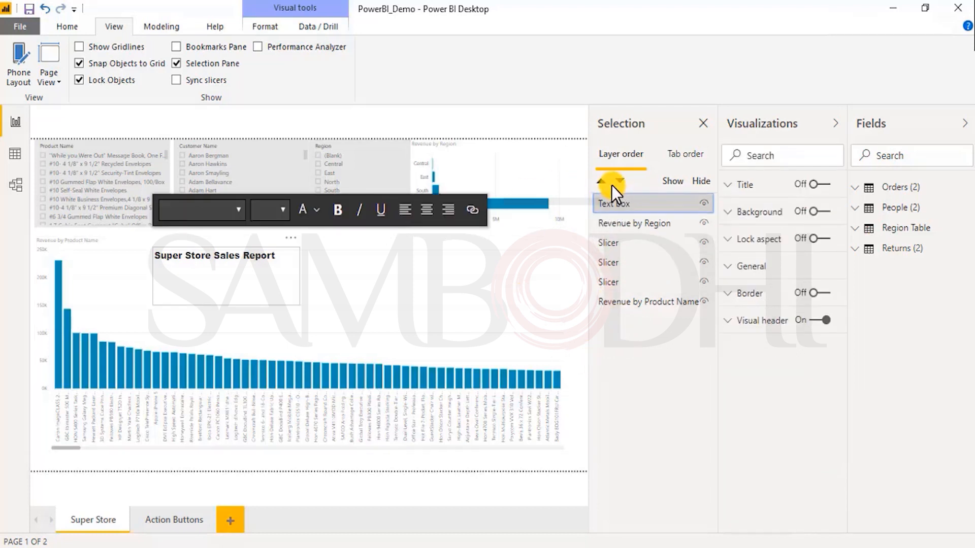
left_click(620, 181)
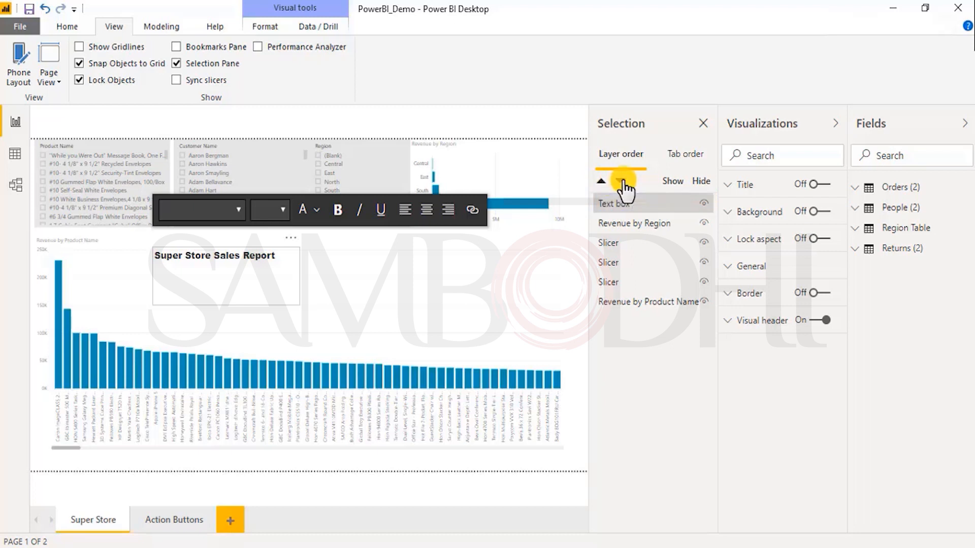
left_click(619, 181)
left_click(620, 181)
left_click(621, 182)
left_click(621, 182)
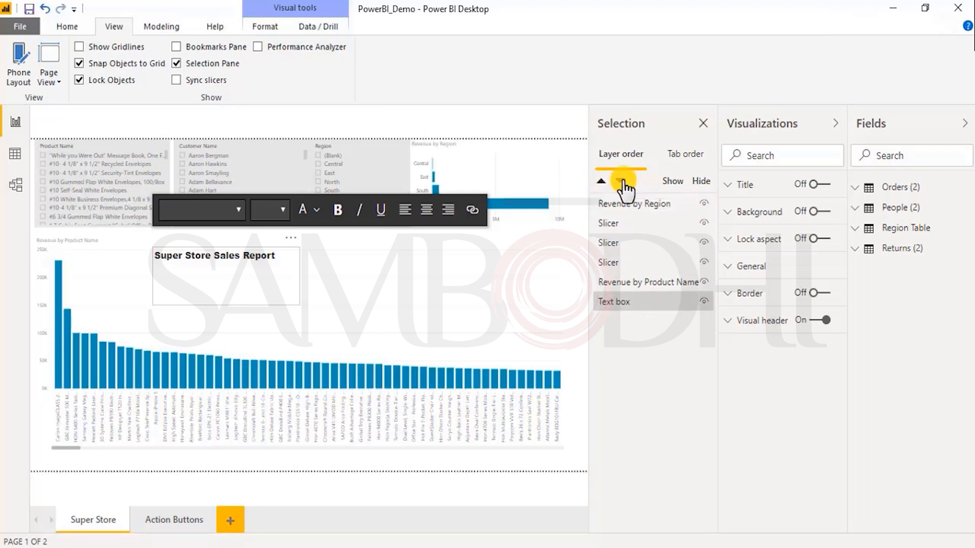
- Display the page's tab order and move the text box down to sixth place
left_click(680, 153)
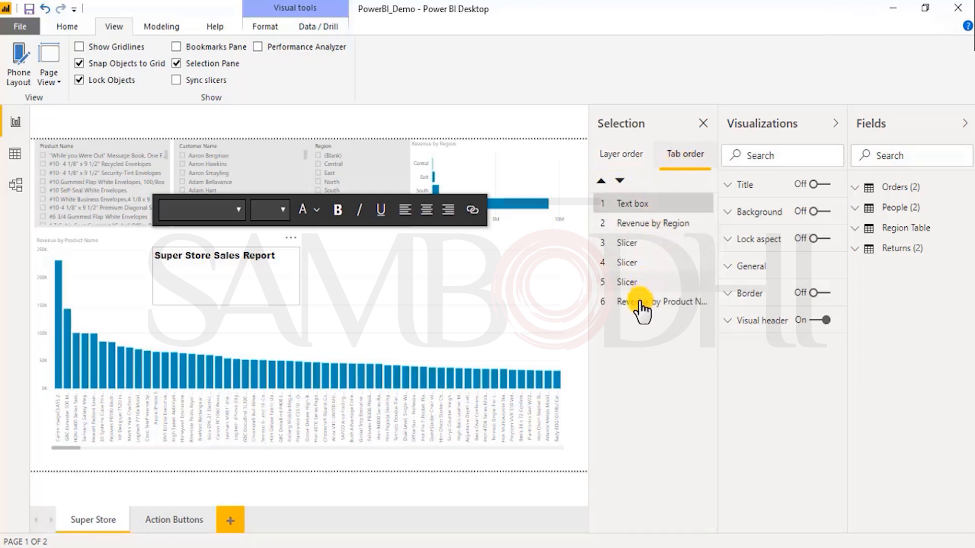
left_click(619, 180)
left_click(620, 181)
left_click(619, 180)
left_click(619, 181)
left_click(619, 180)
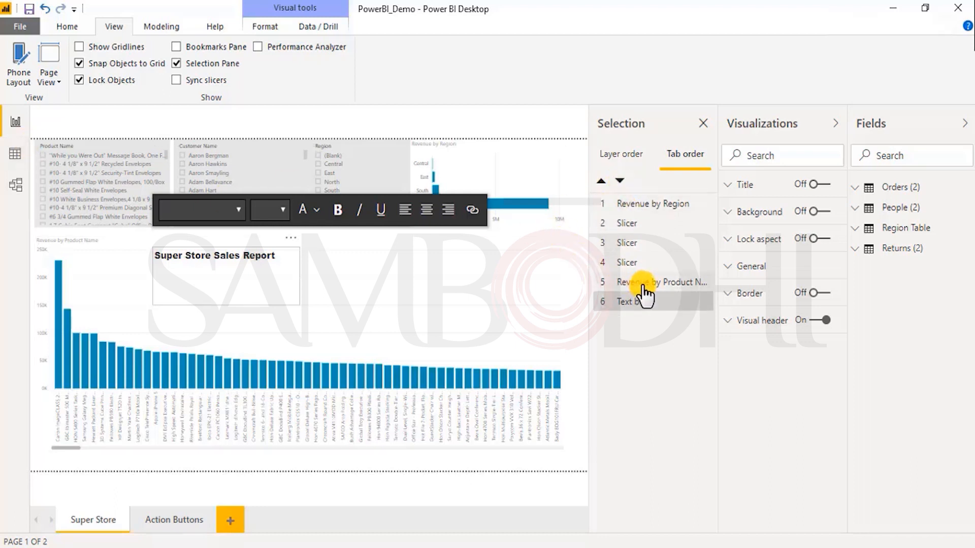
- Move the Revenue by Region chart down to fifth place in the tab order, just before the text box
left_click(632, 223)
left_click(629, 202)
left_click(619, 182)
left_click(619, 181)
left_click(619, 181)
left_click(619, 182)
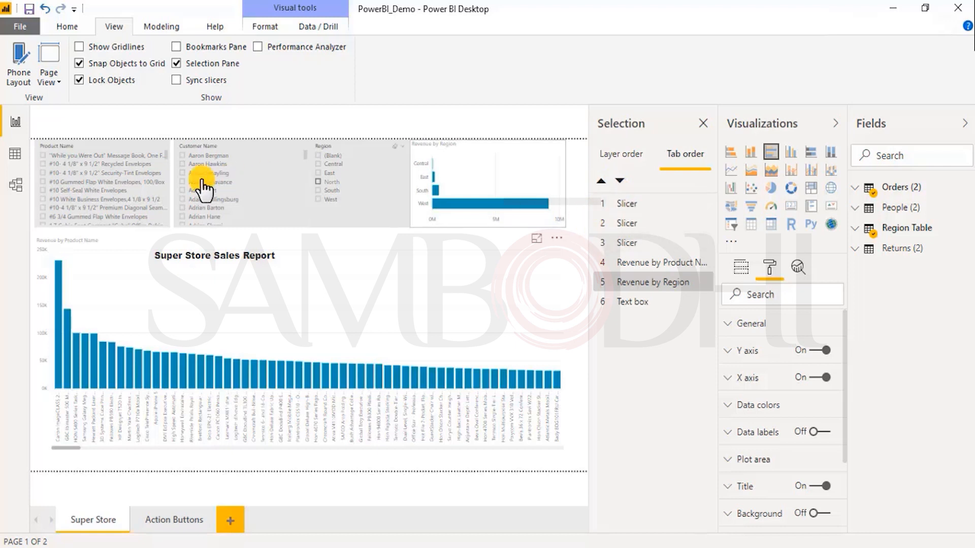
- Filter the Product Name slicer to the "While you Were Out" Message Book and test keyboard navigation, ending on the Customer Name slicer
left_click(76, 155)
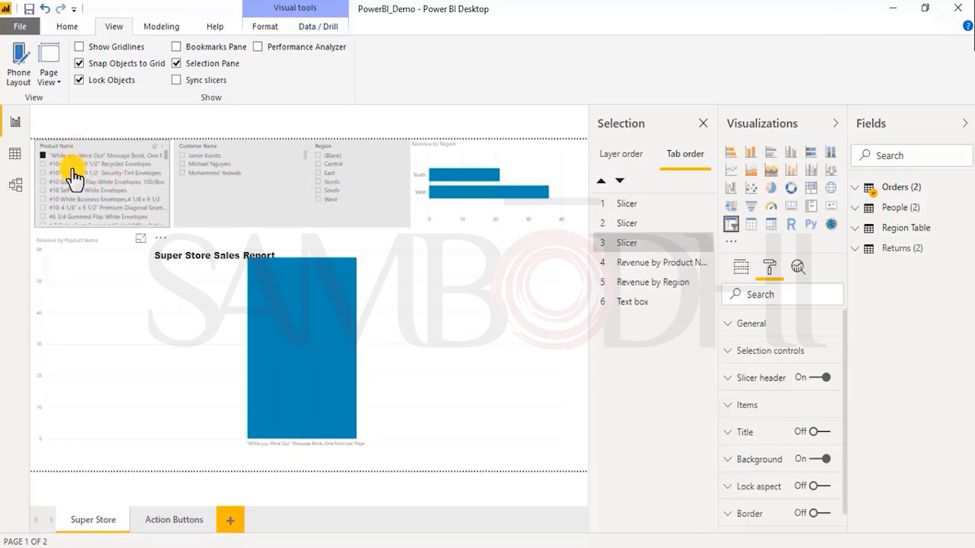
key("Tab")
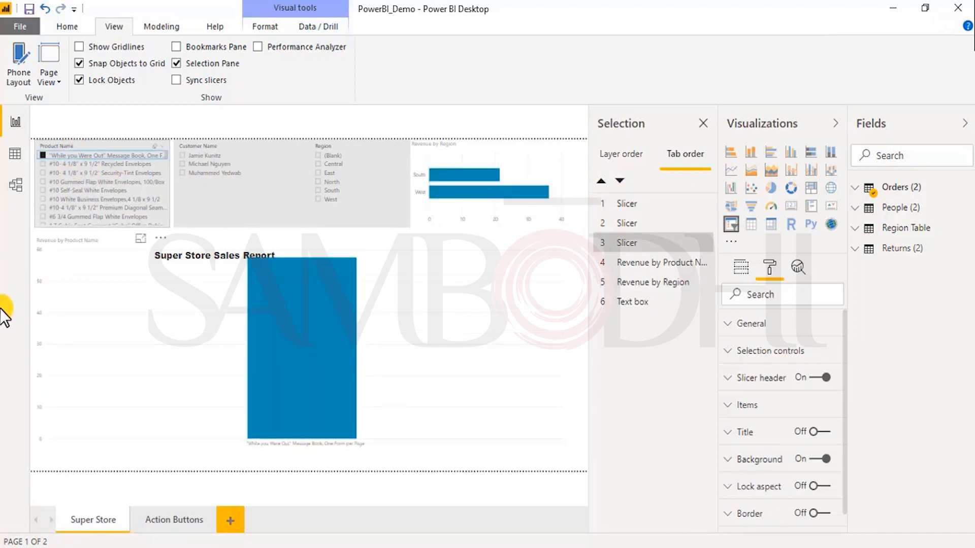
left_click(255, 151)
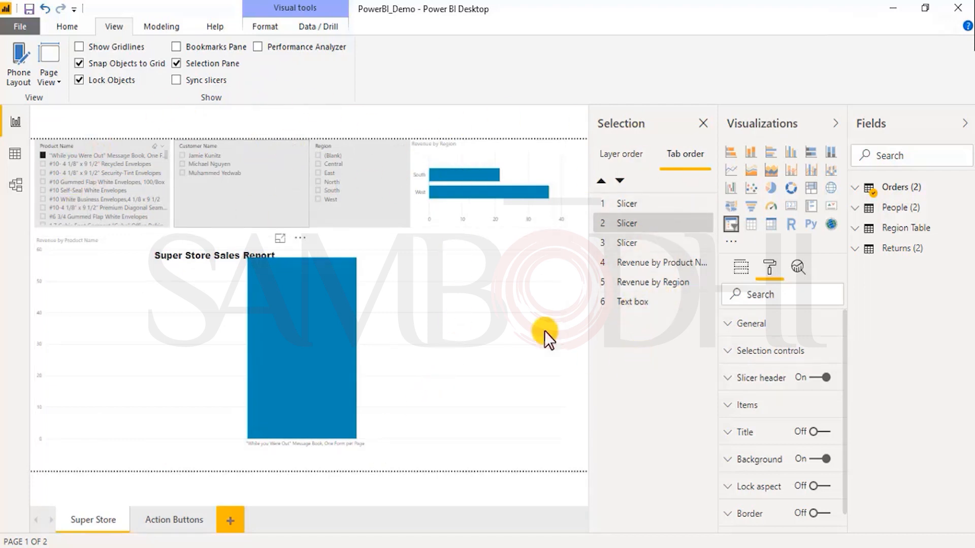
- Examine the Sync slicers options and advanced settings for the Customer Name slicer, comparing the Super Store and Action Buttons pages
left_click(193, 81)
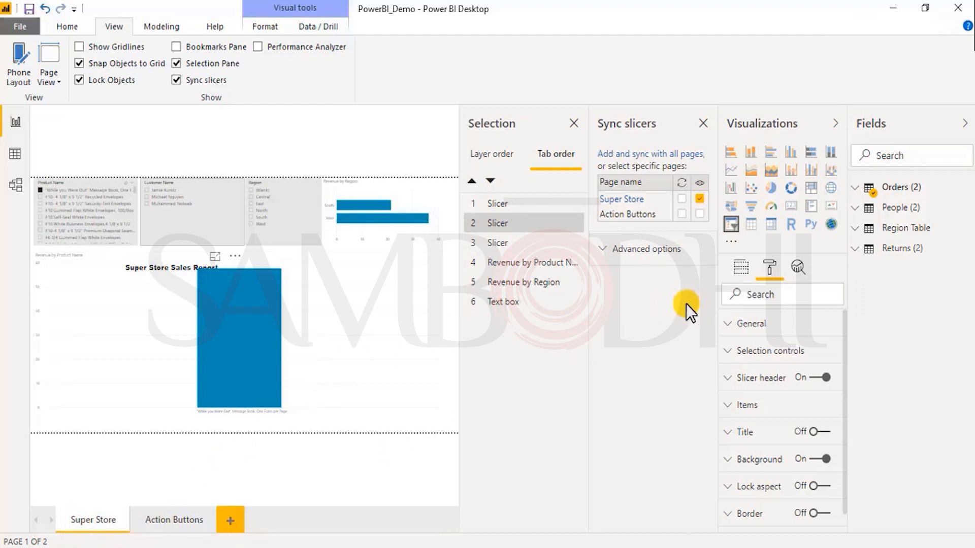
left_click(641, 249)
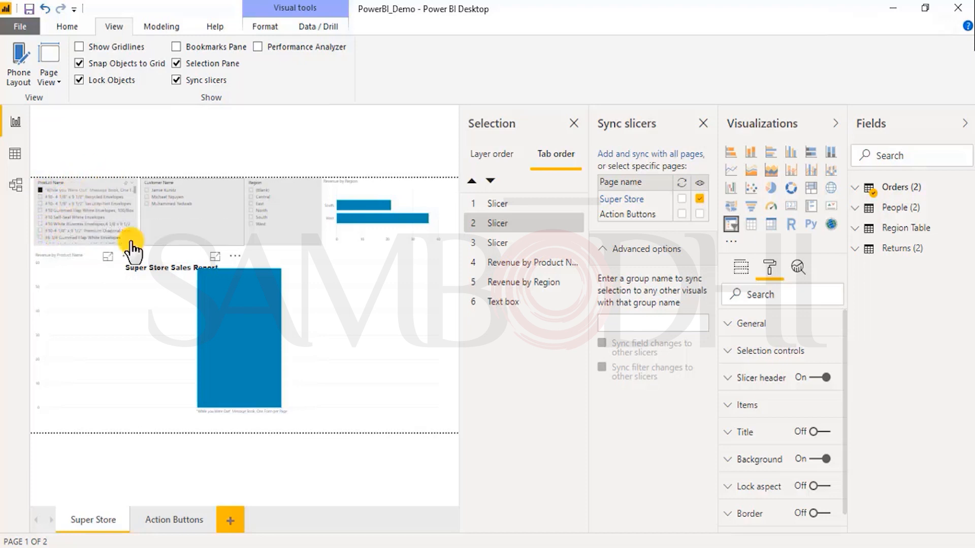
left_click(172, 510)
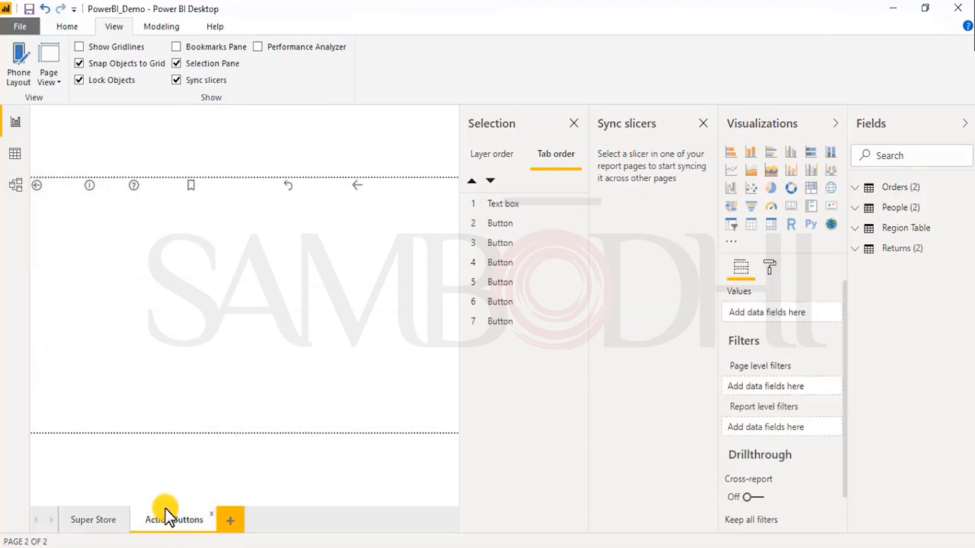
left_click(99, 517)
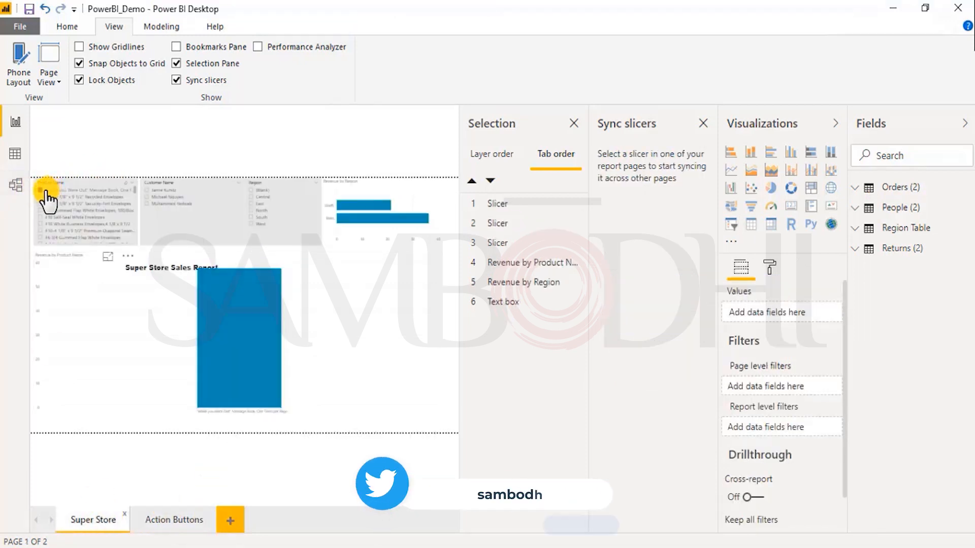
left_click(182, 524)
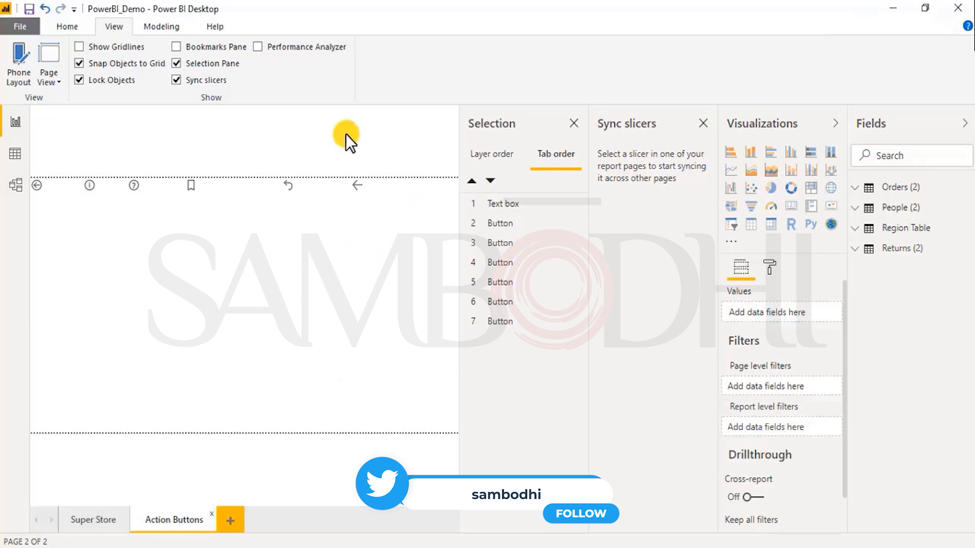
- Display the Performance Analyzer and record a refresh of the visuals on the Super Store page
left_click(288, 53)
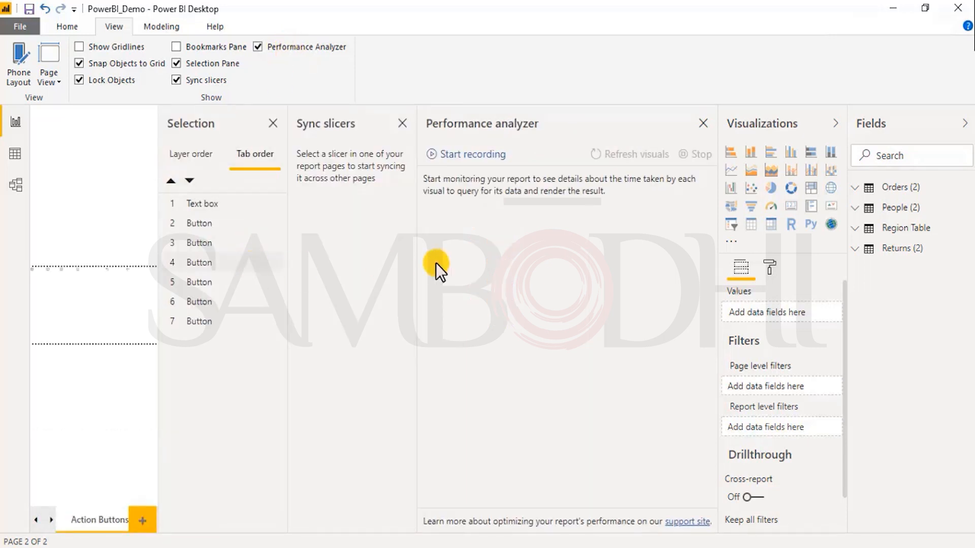
left_click(36, 520)
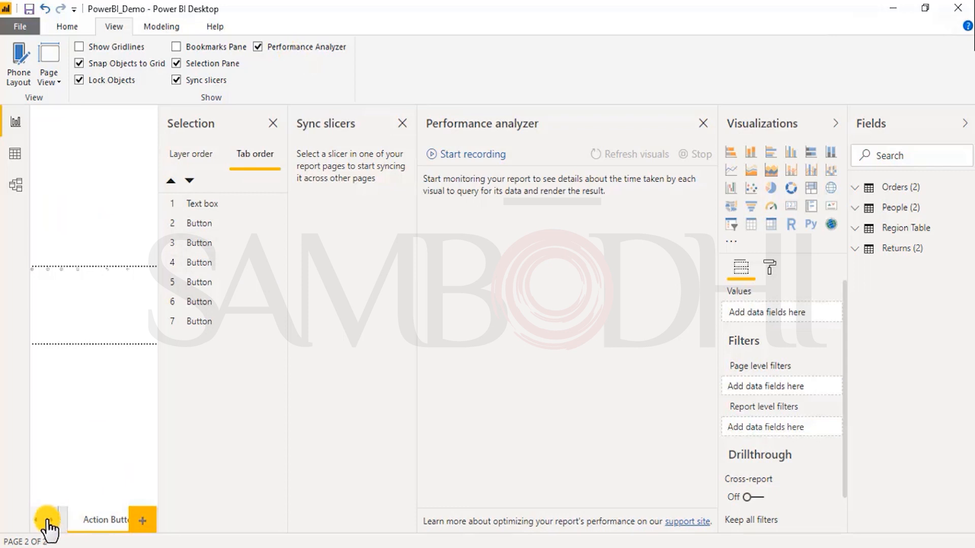
left_click(72, 520)
left_click(476, 163)
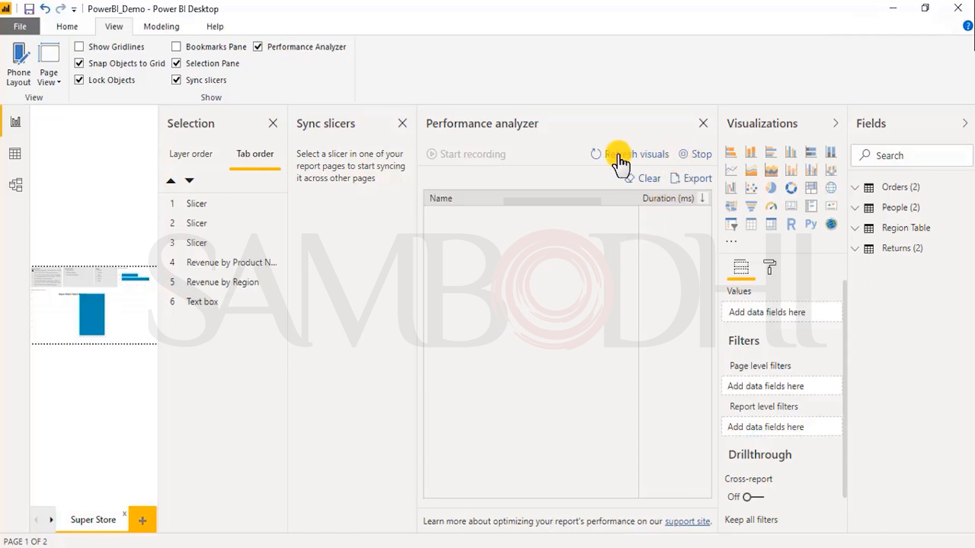
left_click(599, 156)
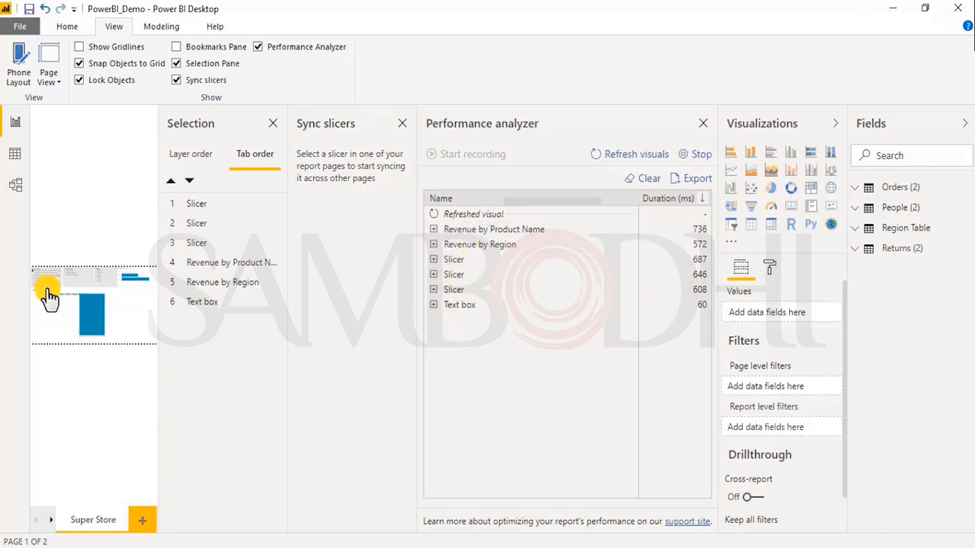
- Inspect the duration breakdown of the Revenue by Product Name chart, then close the Performance Analyzer, Sync slicers and Selection panes
left_click(434, 230)
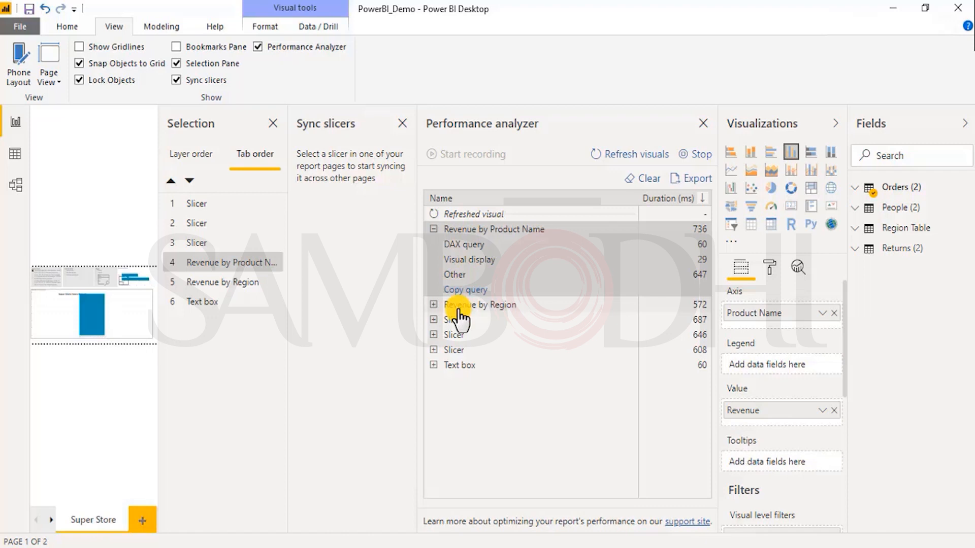
left_click(75, 144)
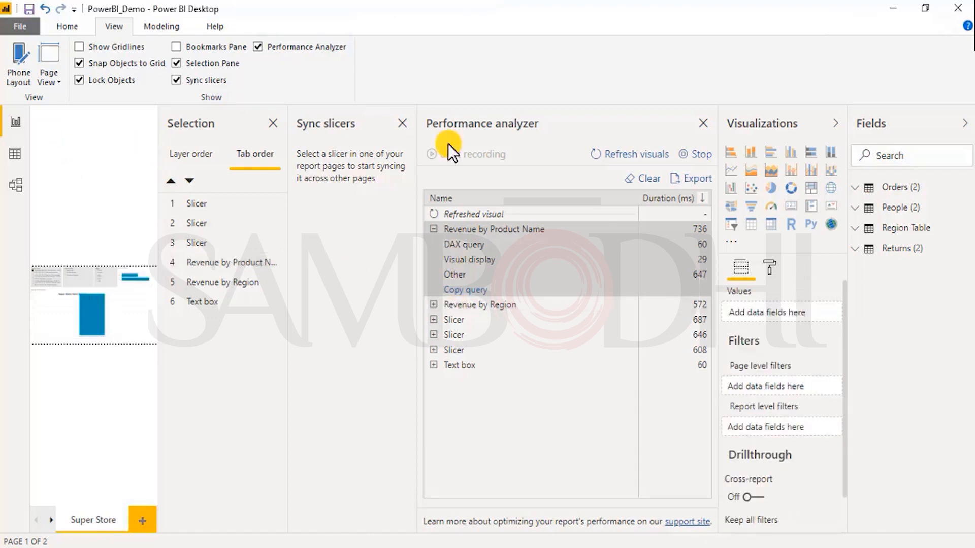
left_click(702, 123)
left_click(703, 124)
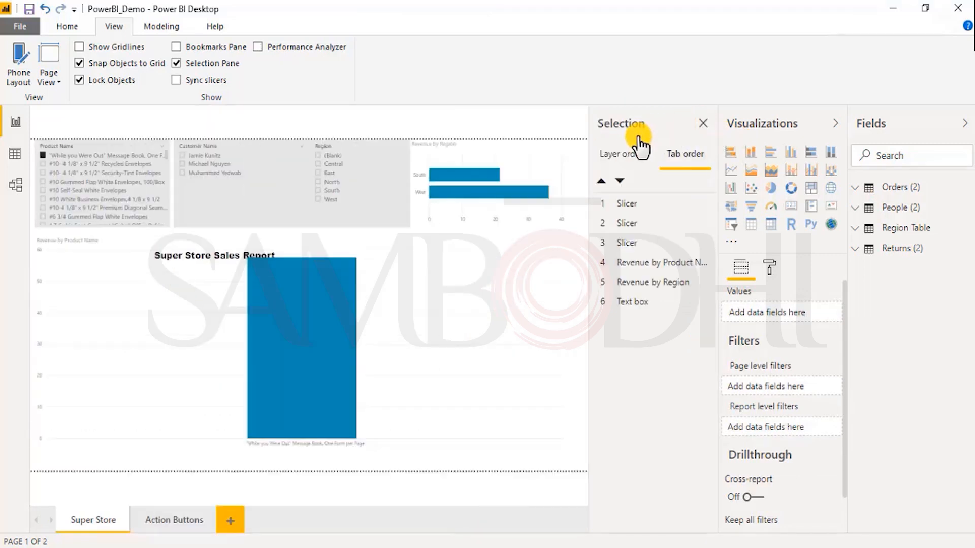
left_click(700, 125)
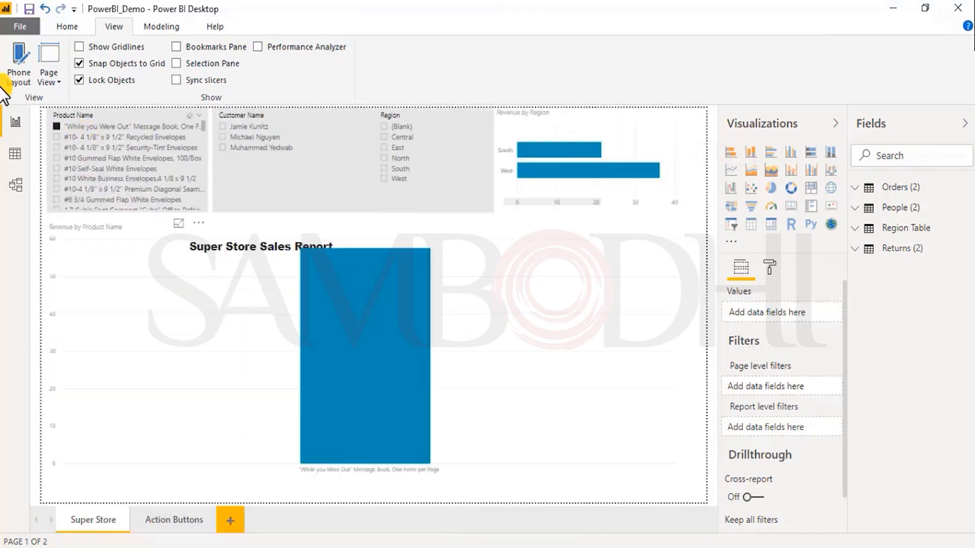
- Switch to the phone layout and place the Product Name, Customer Name and Region slicers plus the report title on the Super Store canvas
left_click(16, 60)
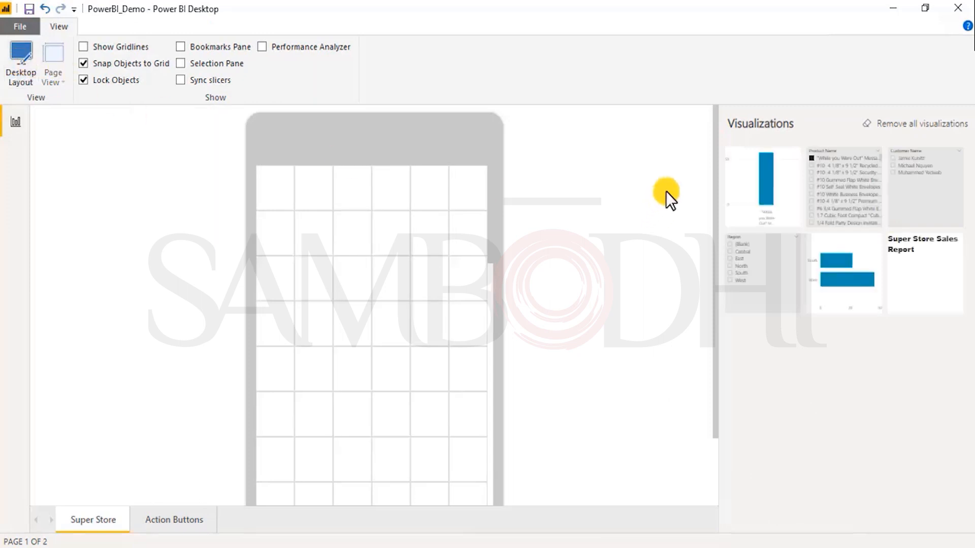
left_click_drag(843, 195, 312, 216)
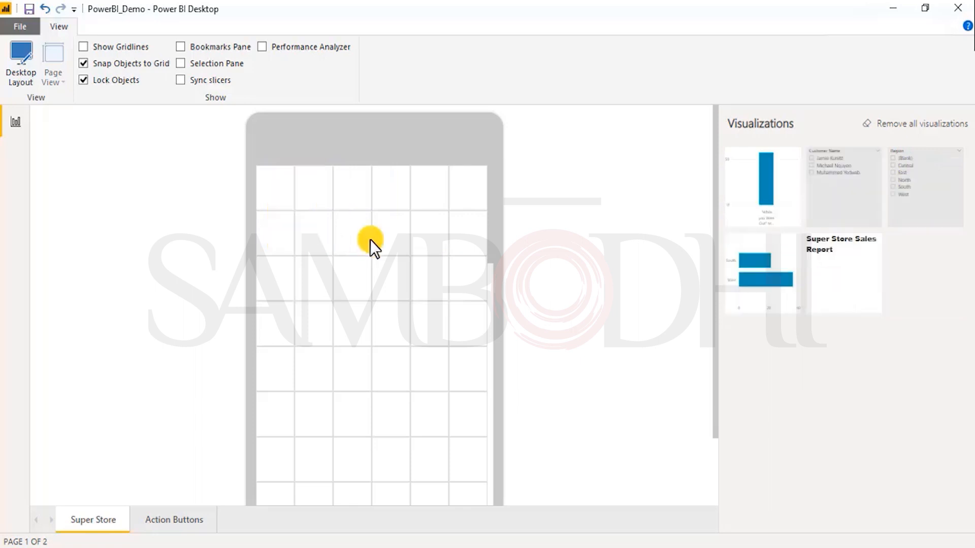
left_click_drag(860, 185, 459, 228)
left_click_drag(852, 198, 309, 353)
left_click(361, 370)
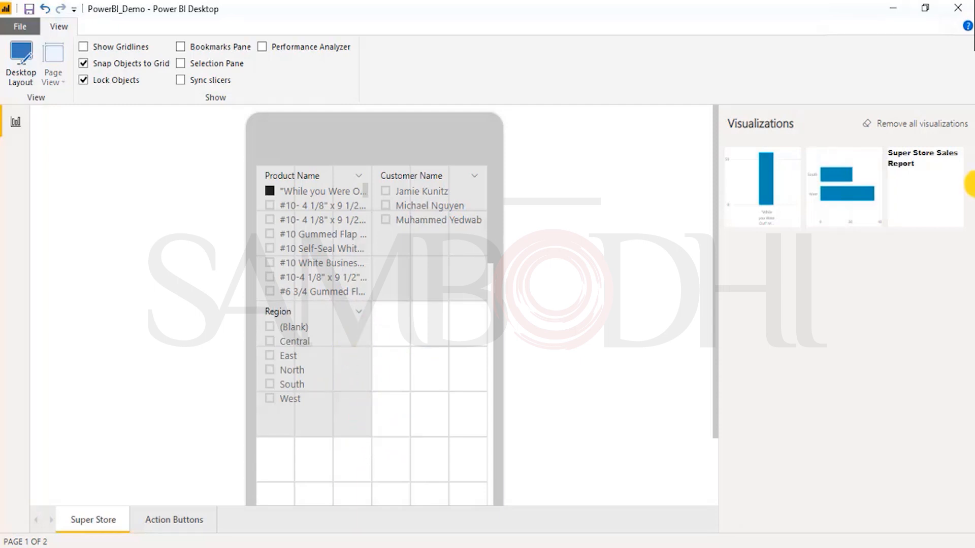
left_click_drag(900, 193, 455, 401)
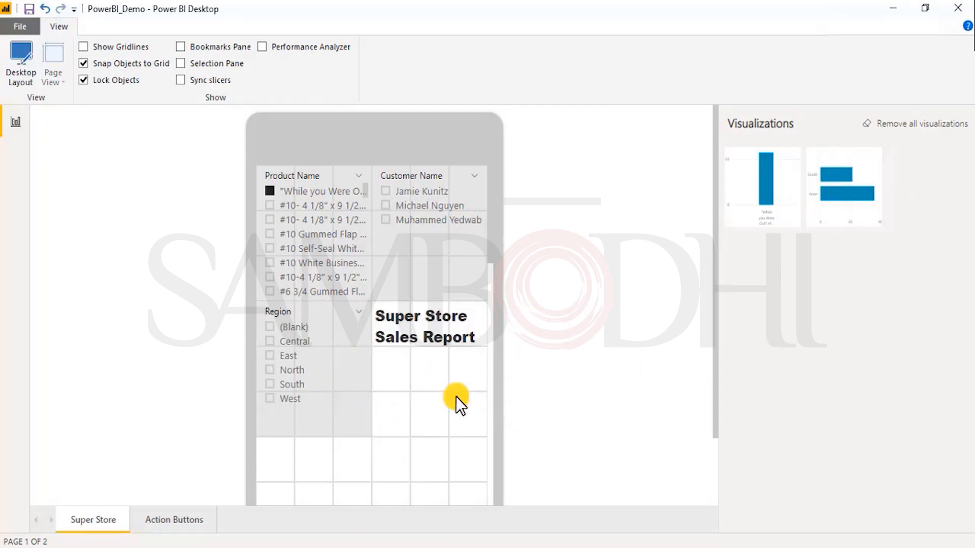
- Place the Revenue by Product Name chart below the slicers in the phone layout, with the Revenue by Region chart beneath it
scroll(443, 400, "down", 3)
left_click_drag(764, 185, 352, 277)
left_click_drag(769, 198, 372, 444)
scroll(372, 442, "up", 5)
scroll(372, 440, "down", 5)
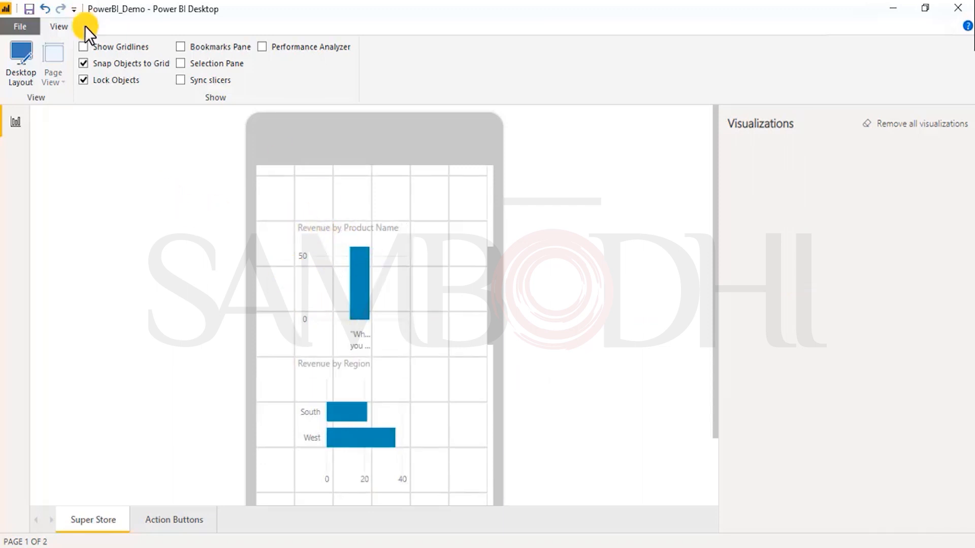
- Unlock the objects, align the Revenue by Product Name chart to the phone canvas's left edge and widen it to full width
left_click(97, 78)
mouse_move(319, 248)
left_mouse_down()
mouse_move(291, 217)
mouse_move(313, 249)
left_mouse_up()
scroll(347, 278, "up", 3)
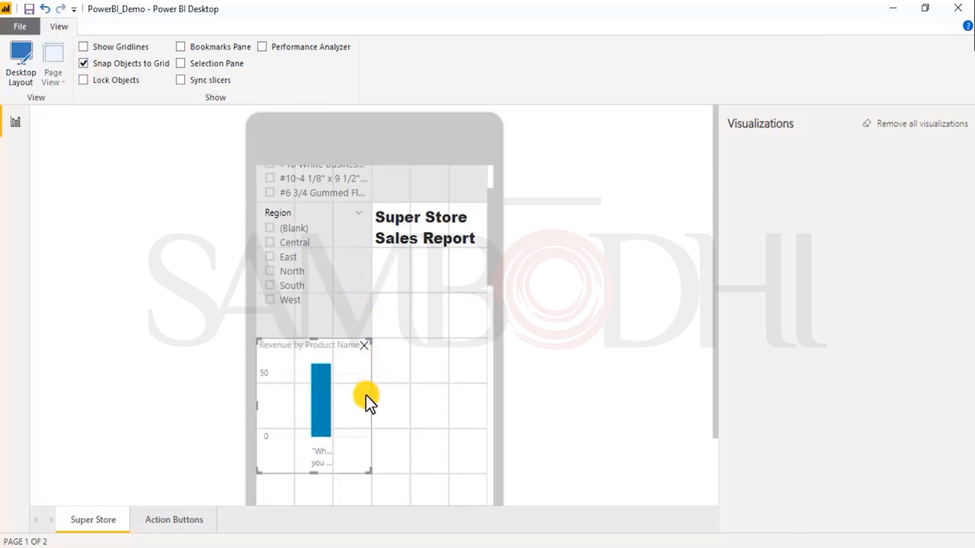
left_click_drag(369, 407, 491, 407)
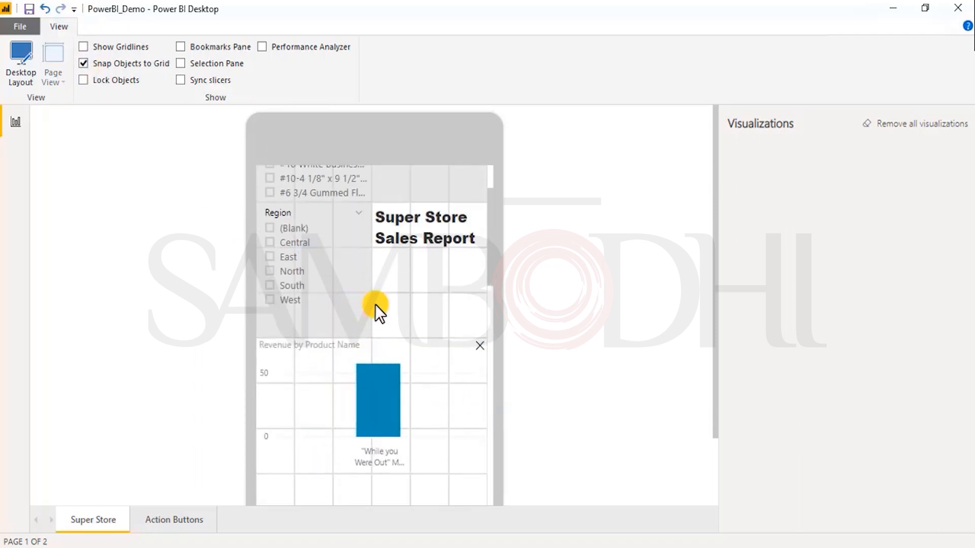
- Align the Revenue by Region chart to the phone canvas's left edge and widen it to full width
scroll(273, 310, "down", 4)
left_click(354, 477)
left_click_drag(293, 438, 255, 340)
scroll(386, 454, "down", 4)
left_click(398, 279)
left_click_drag(407, 280, 483, 284)
scroll(428, 301, "up", 5)
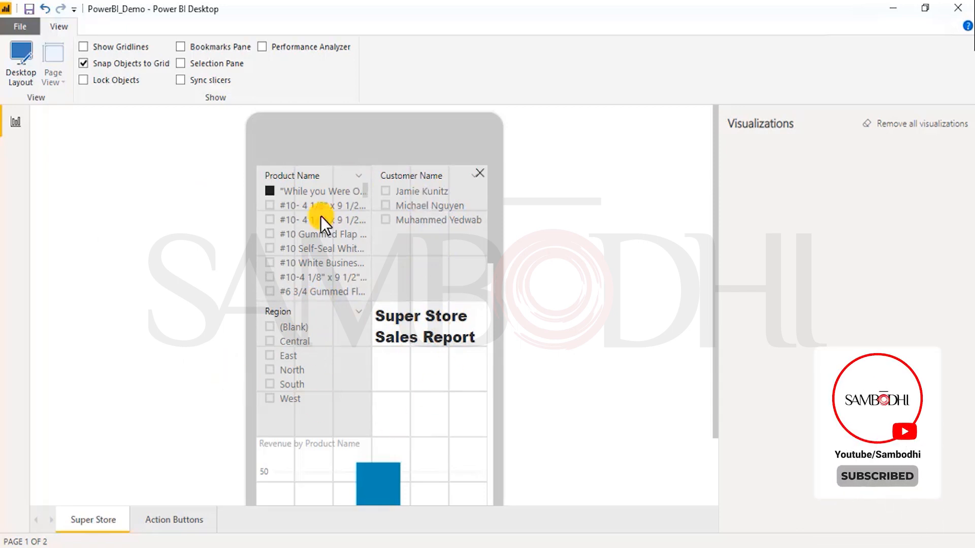
- Place the back arrow button at the top of the Action Buttons phone layout and the question mark button below it
left_click(162, 513)
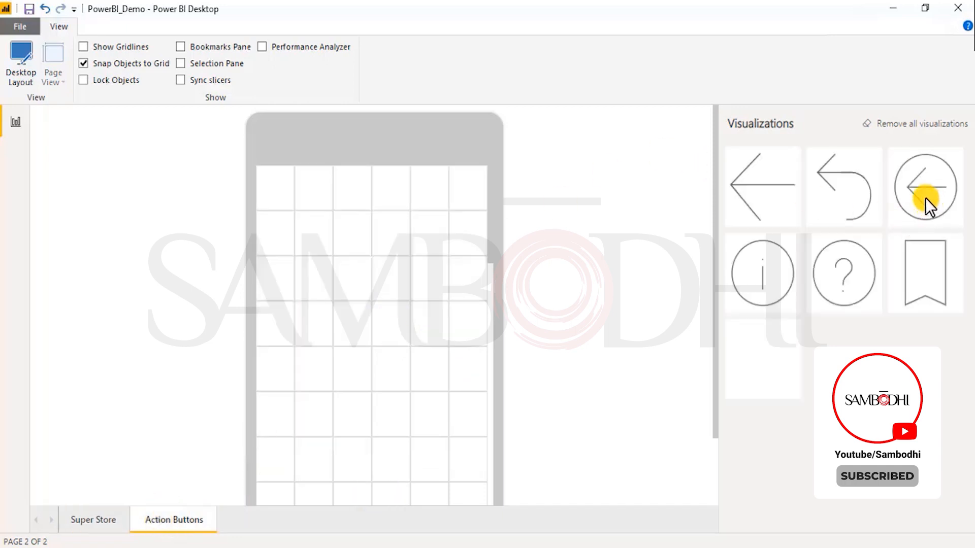
left_click_drag(753, 190, 301, 221)
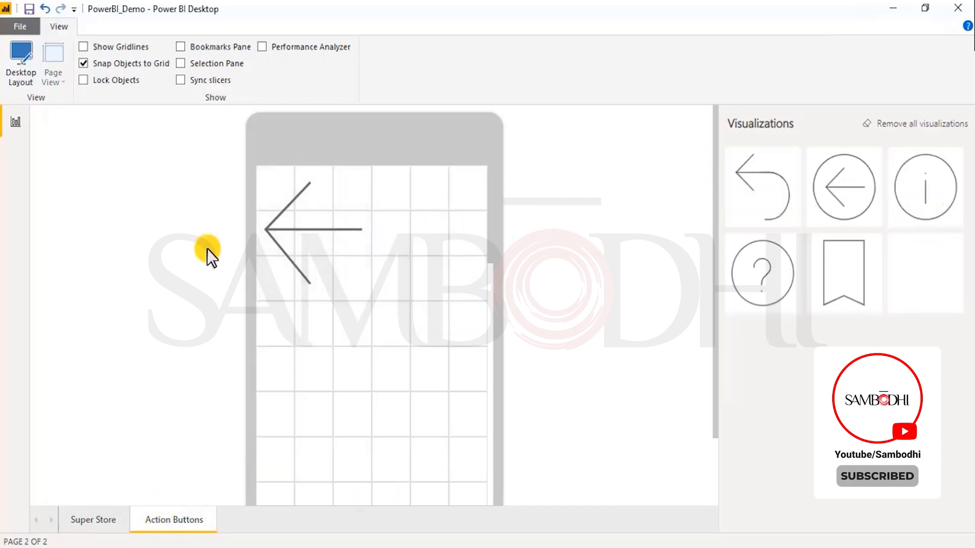
left_click_drag(765, 275, 329, 373)
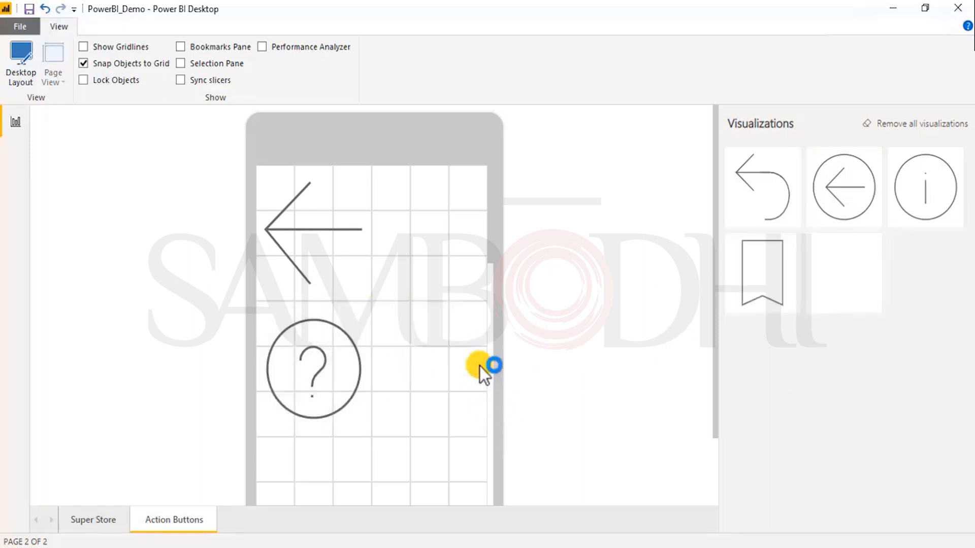
mouse_move(316, 250)
left_click(23, 27)
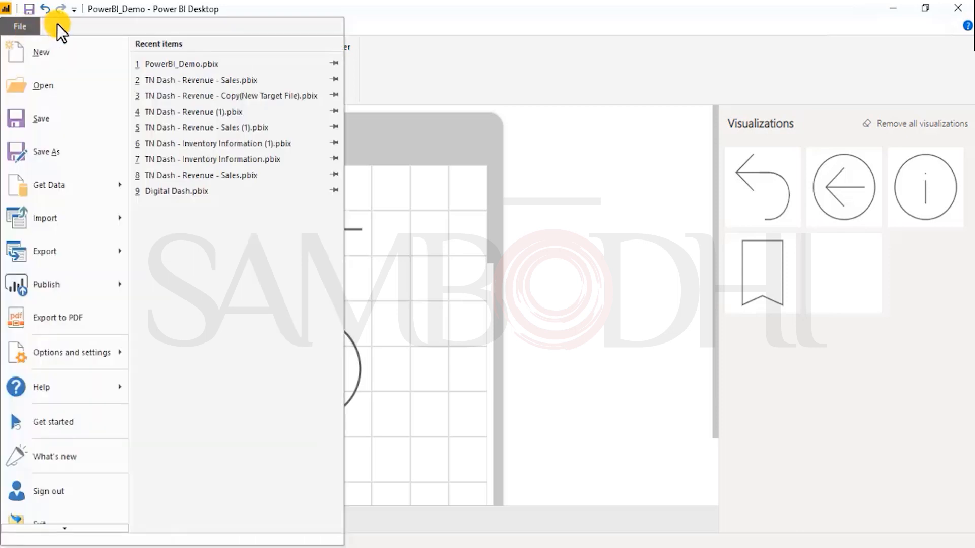
left_click(672, 110)
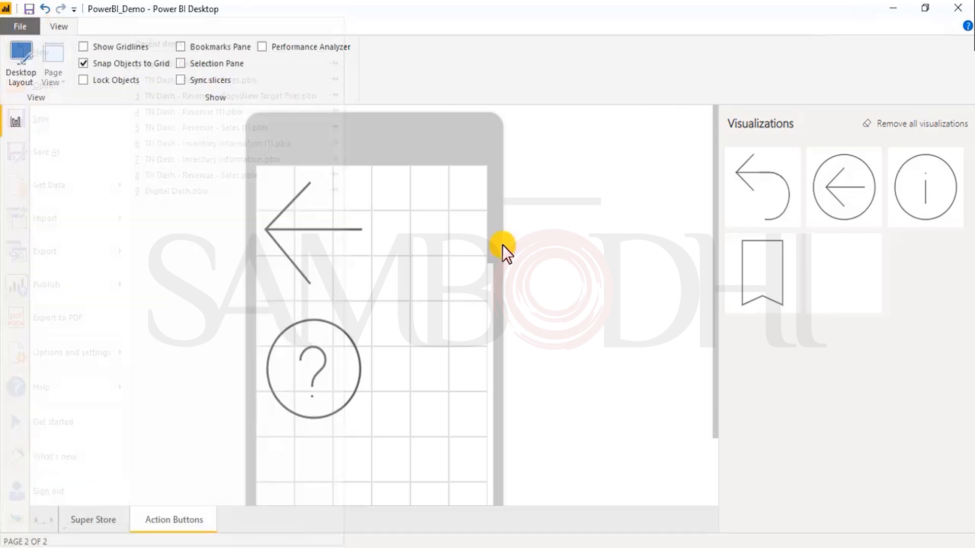
- Return from the phone layout to the desktop layout and show the Super Store page
left_click(27, 75)
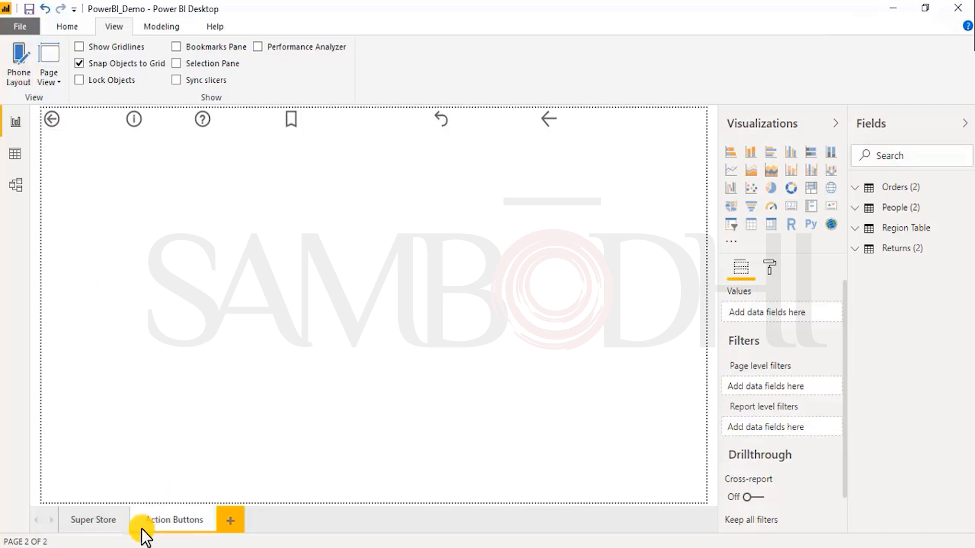
left_click(93, 514)
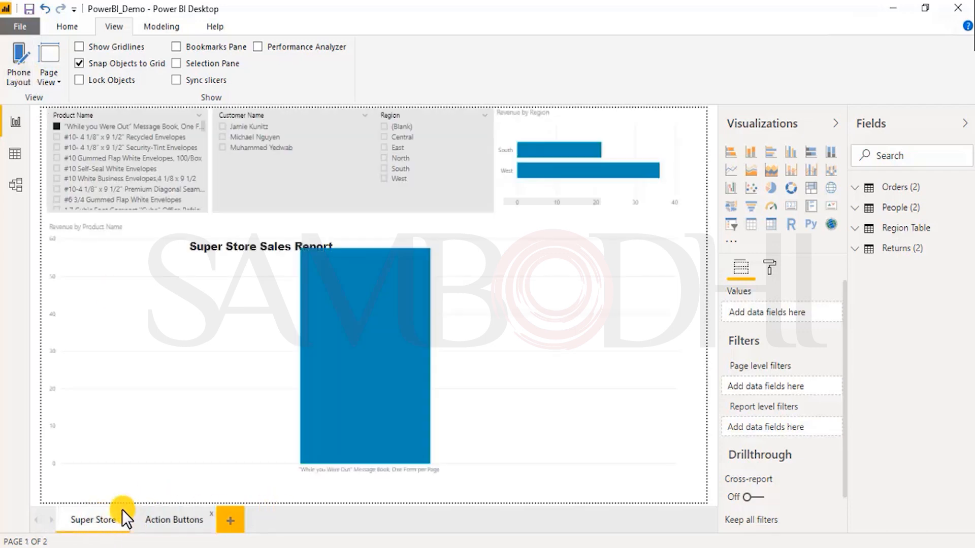
- Review the existing relationships between the report's tables and close the relationship manager
left_click(159, 26)
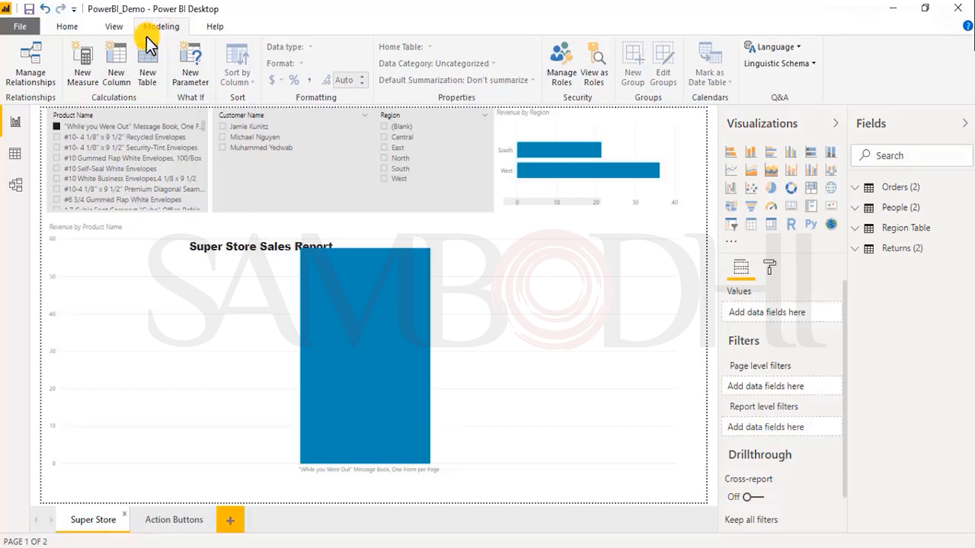
left_click(11, 67)
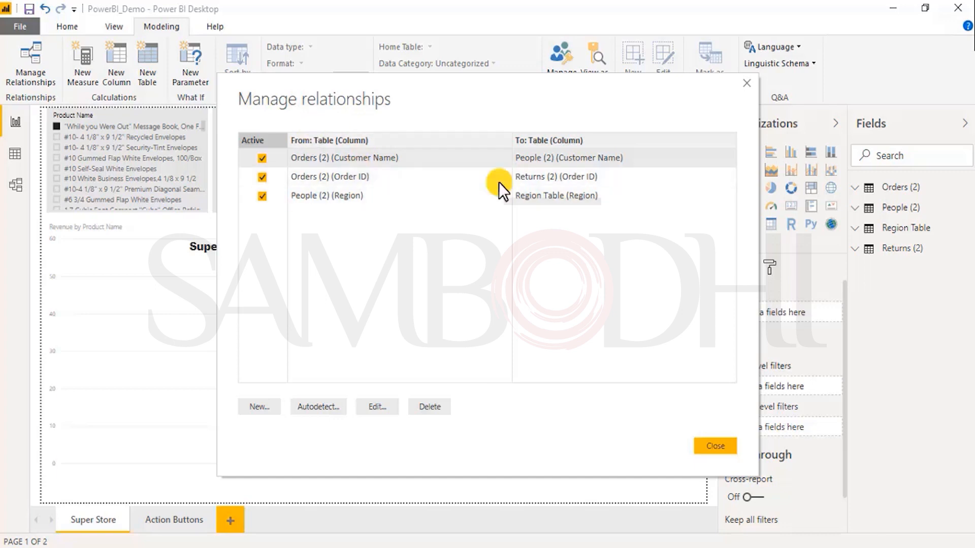
left_click(698, 441)
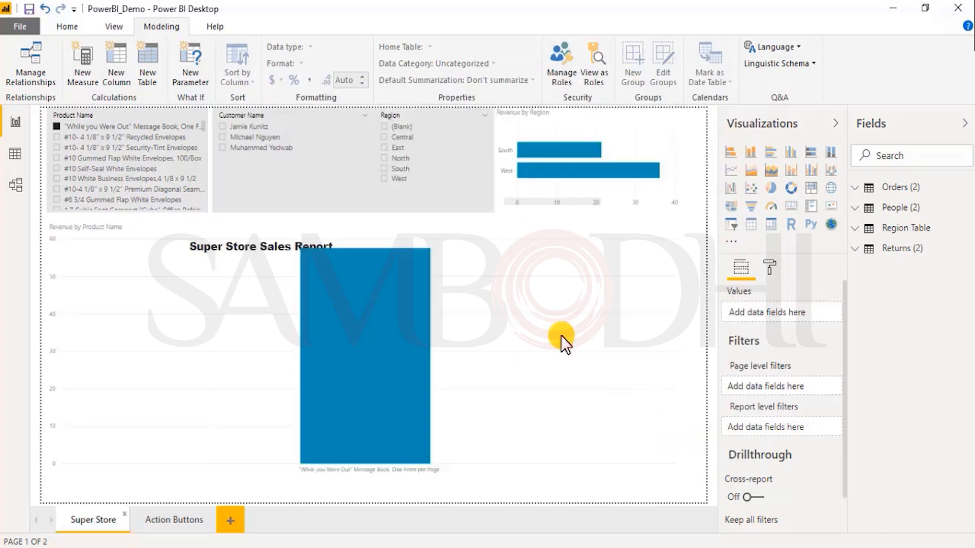
left_click(110, 26)
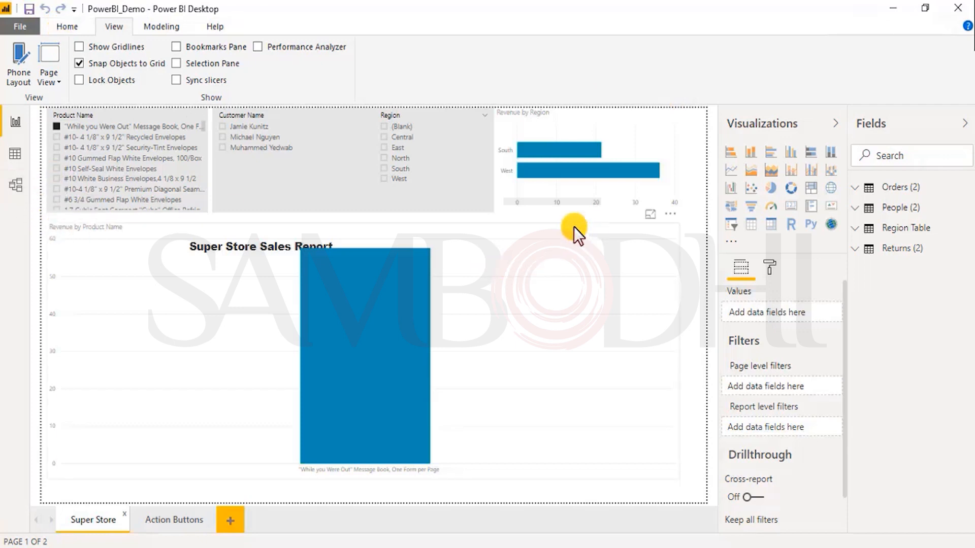
left_click(166, 29)
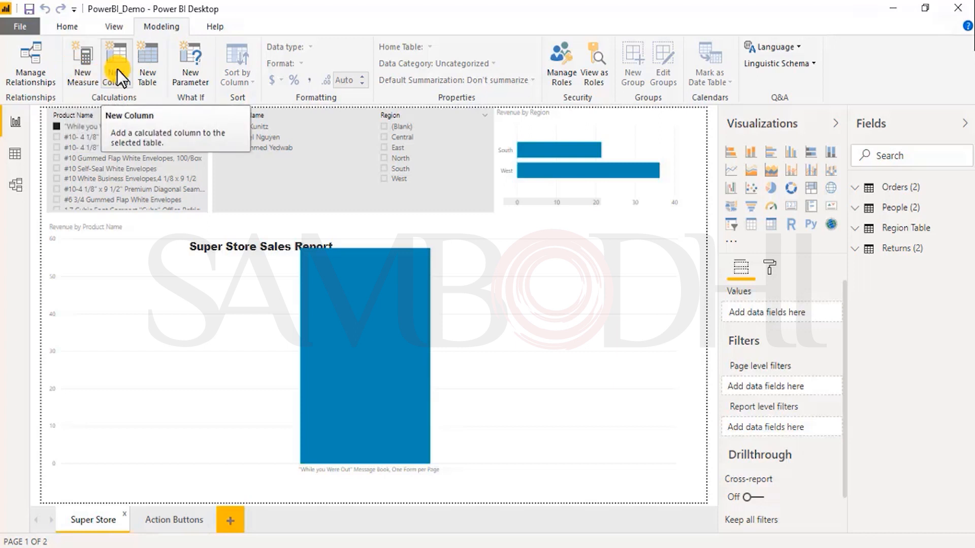
- Try adding a new calculated column to the Region Table in the data view
left_click(9, 154)
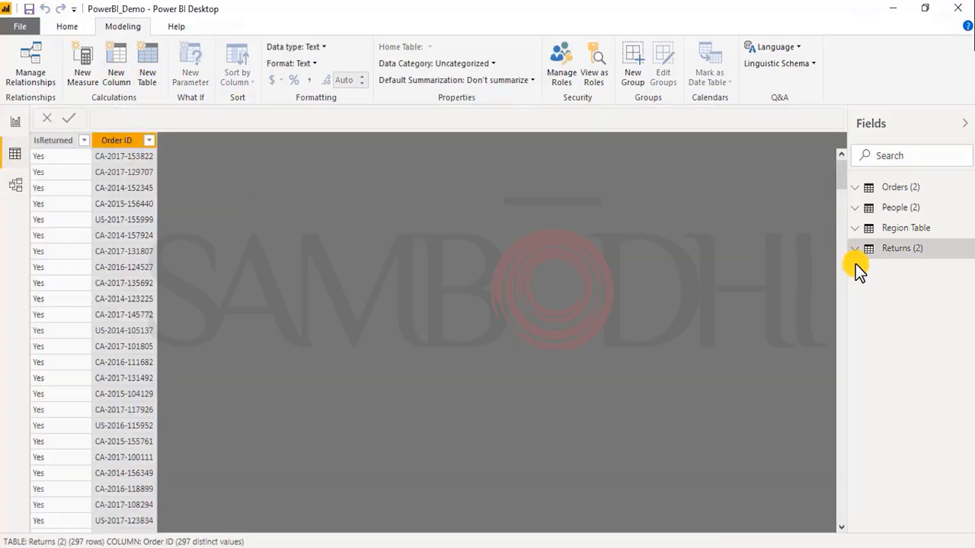
left_click(908, 228)
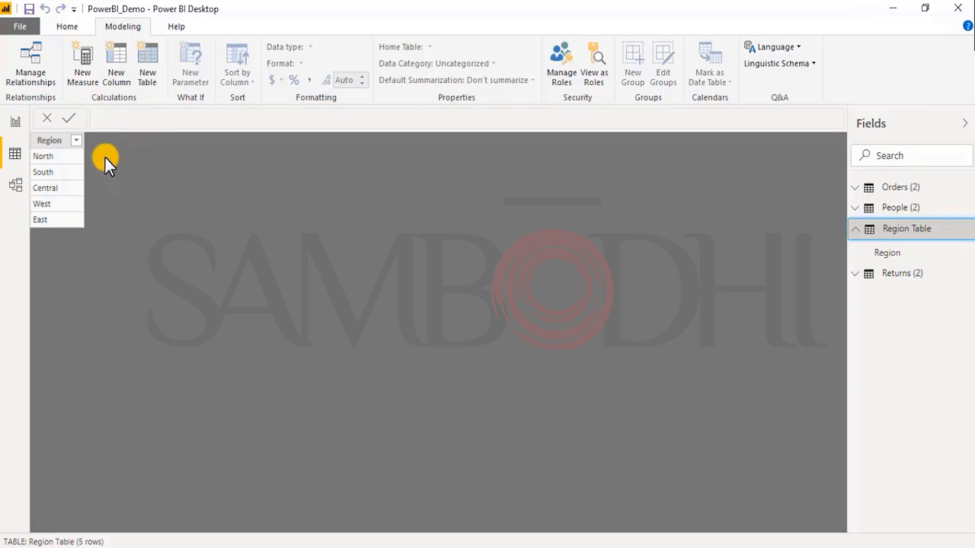
left_click(116, 75)
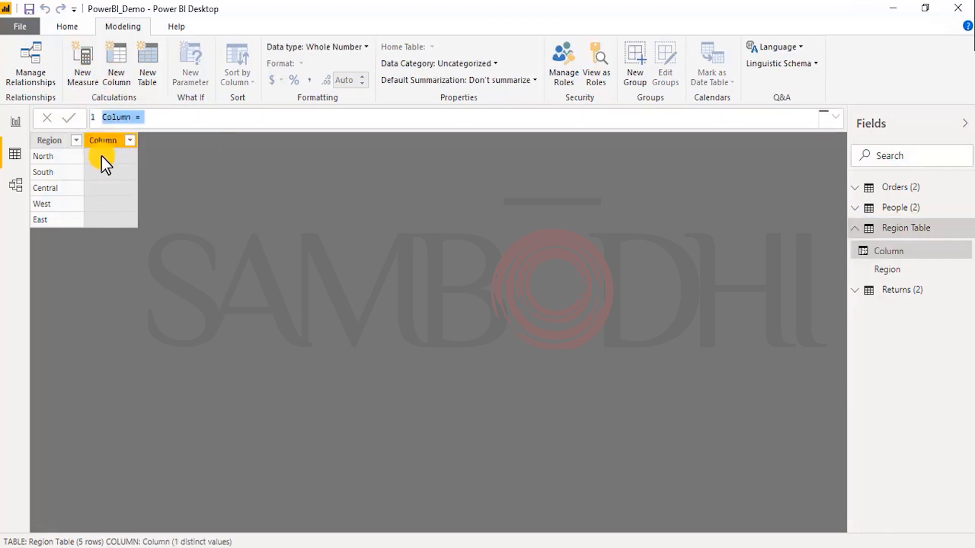
left_click(101, 137)
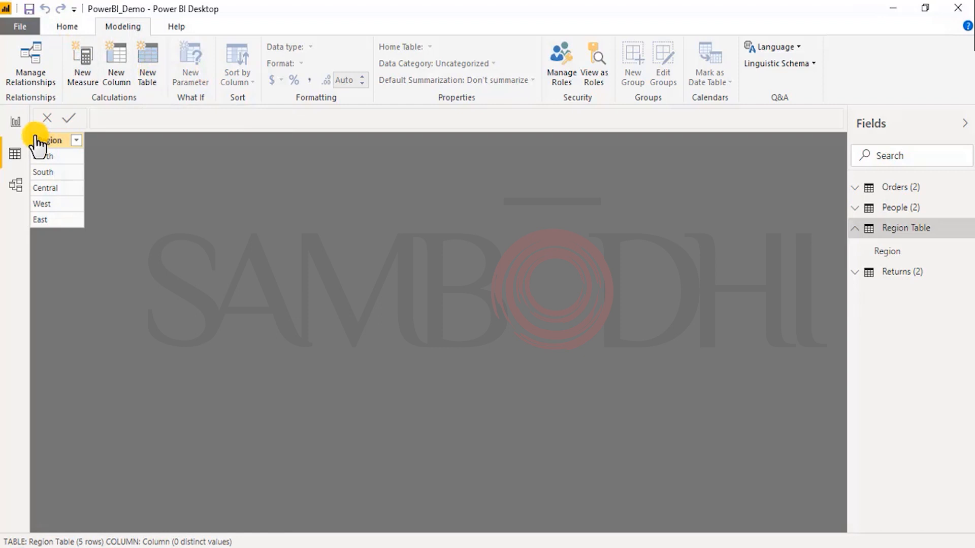
- In the report view, examine the data type, minimum and increment settings for a new what-if parameter without creating it
left_click(14, 123)
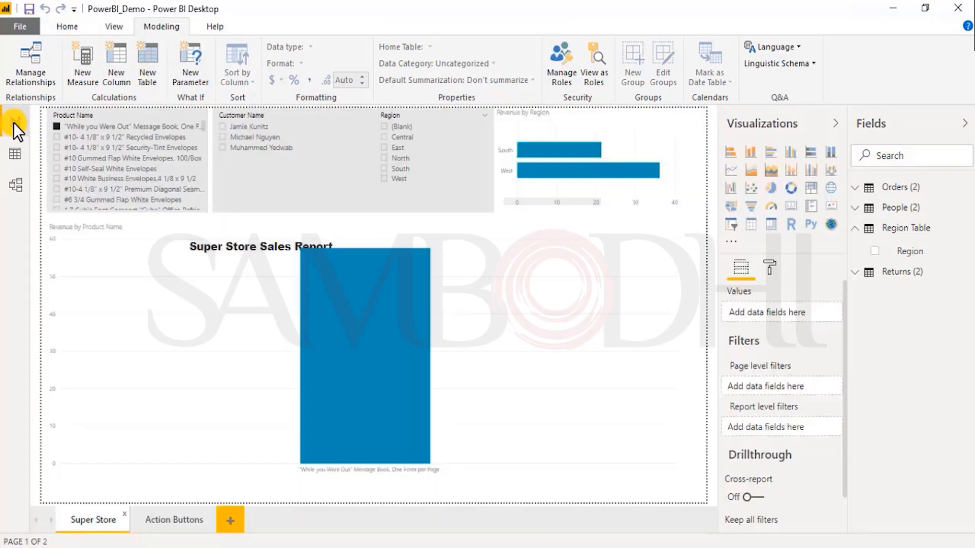
left_click(195, 76)
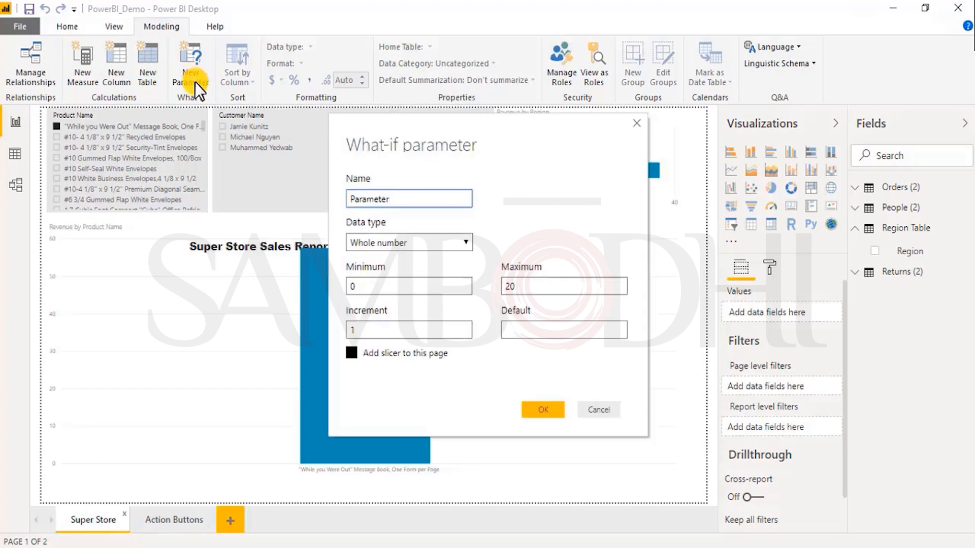
left_click(434, 243)
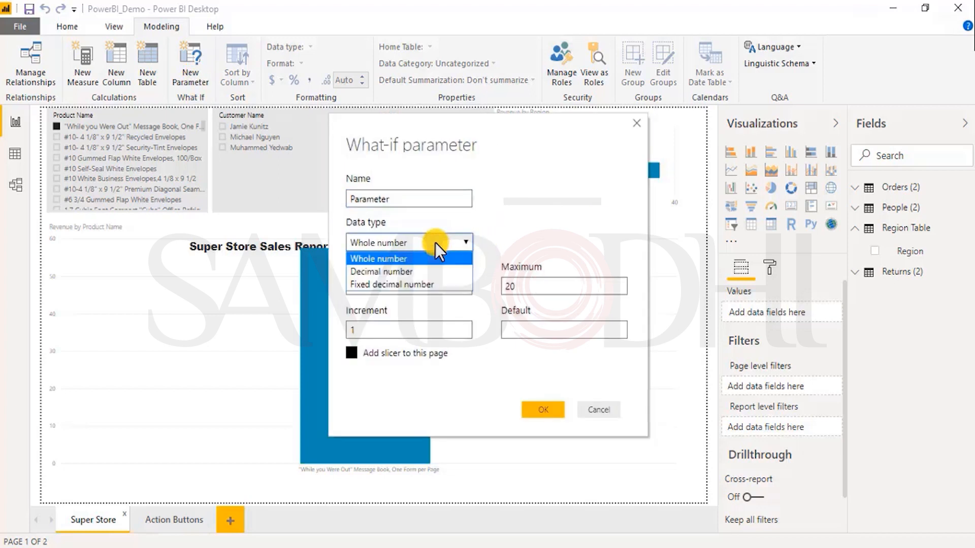
left_click(410, 257)
left_click(378, 283)
left_click(345, 330)
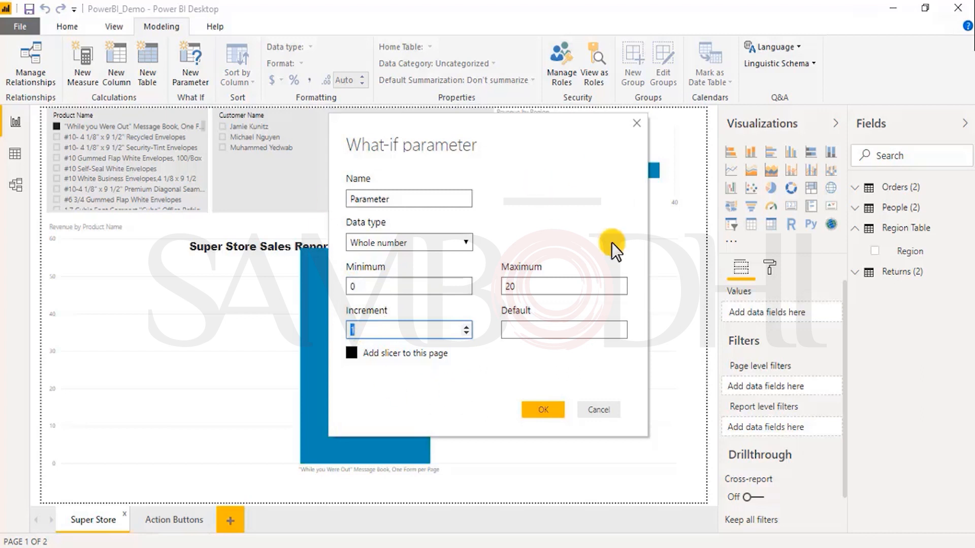
left_click(593, 409)
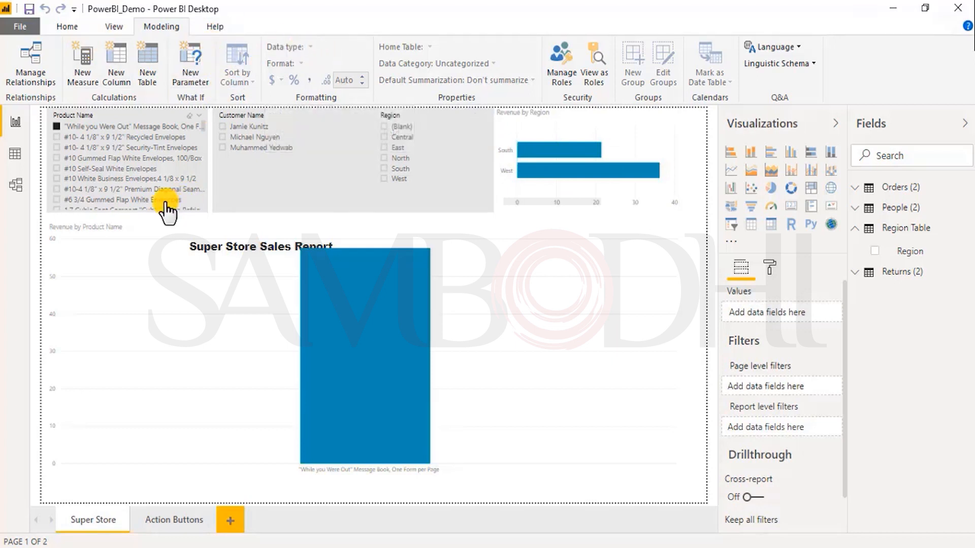
- Examine the data category choices for the Region column of the Region Table in the data view
left_click(11, 157)
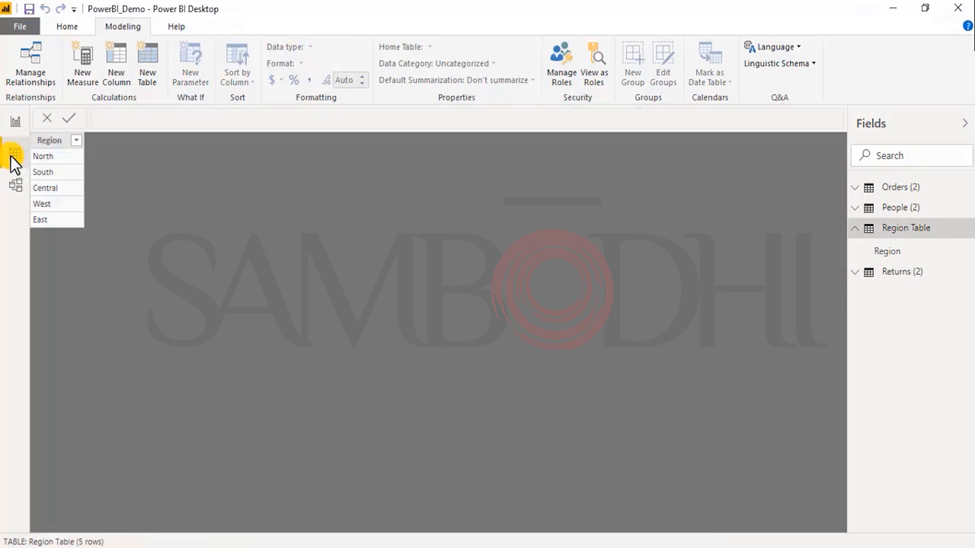
left_click(51, 140)
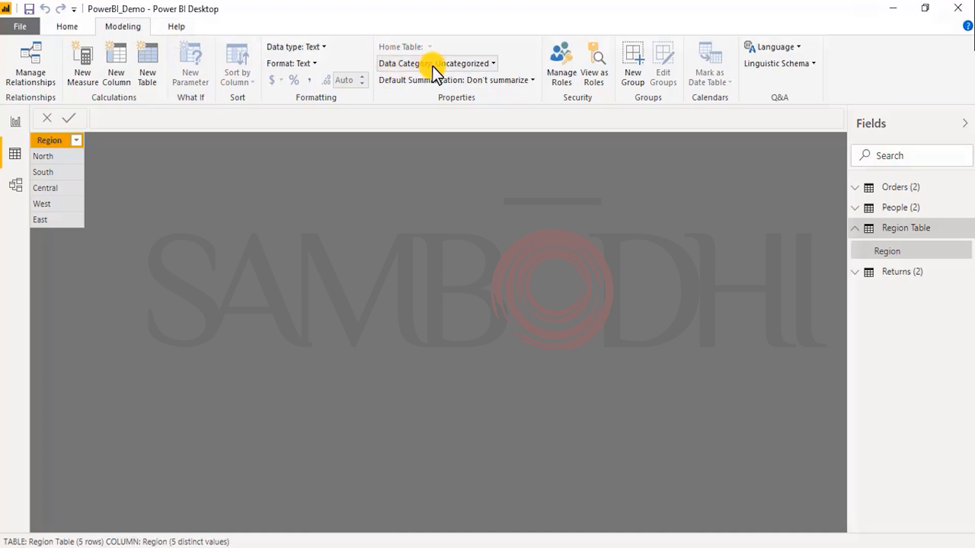
left_click(476, 69)
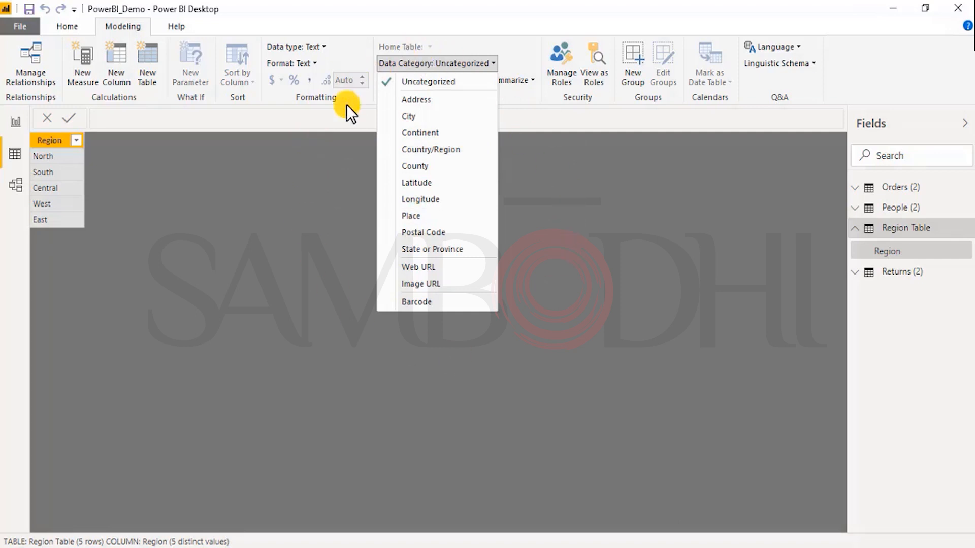
left_click(586, 169)
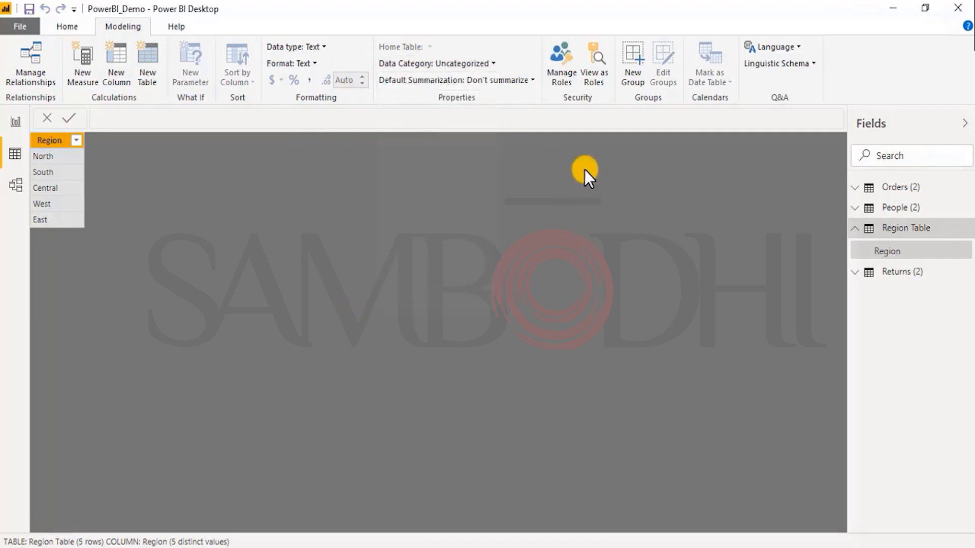
- Look at the security role management dialog and the grouping options for the Region column without saving anything
left_click(566, 71)
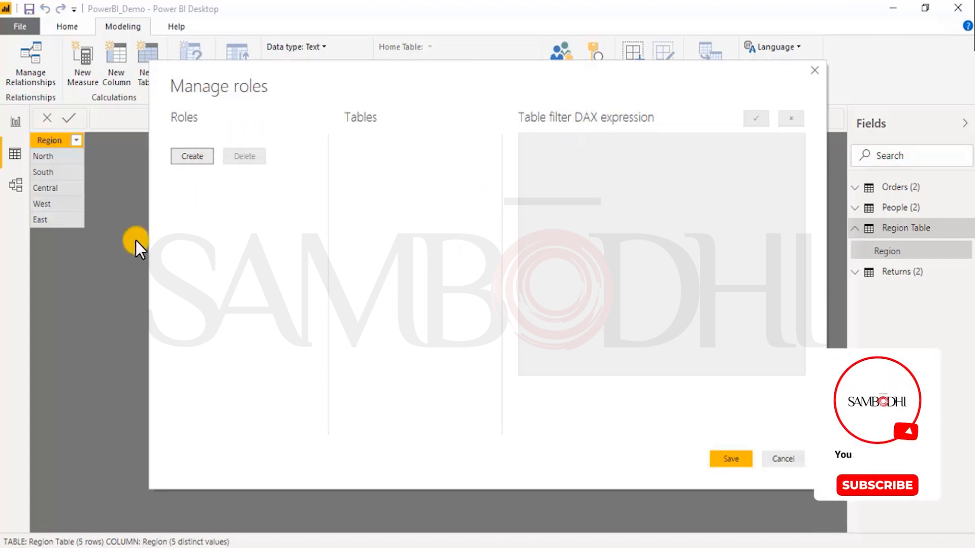
left_click(814, 71)
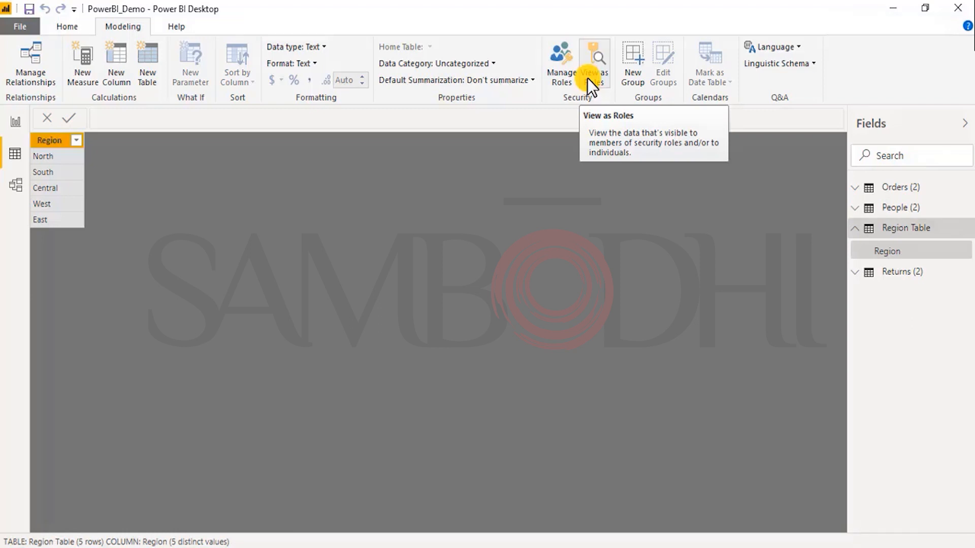
left_click(641, 73)
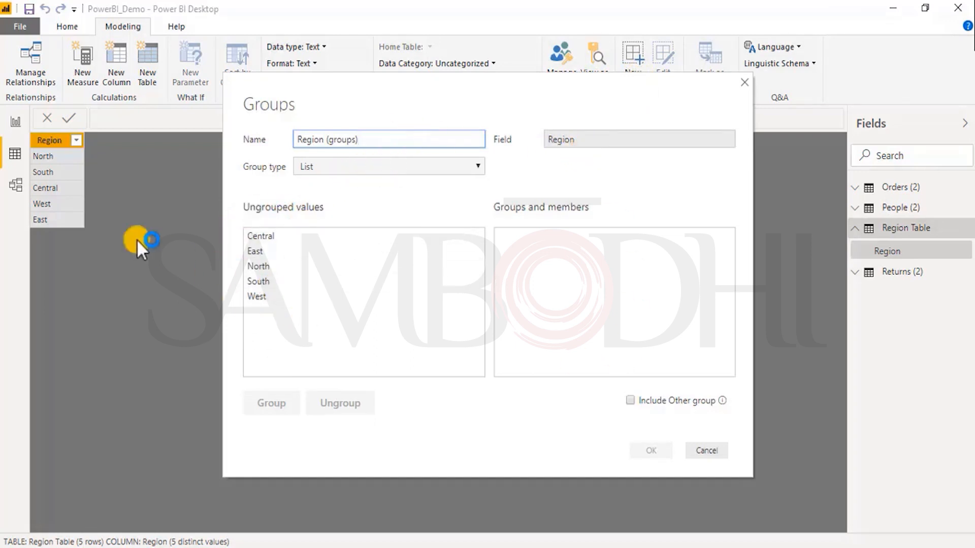
left_click(703, 451)
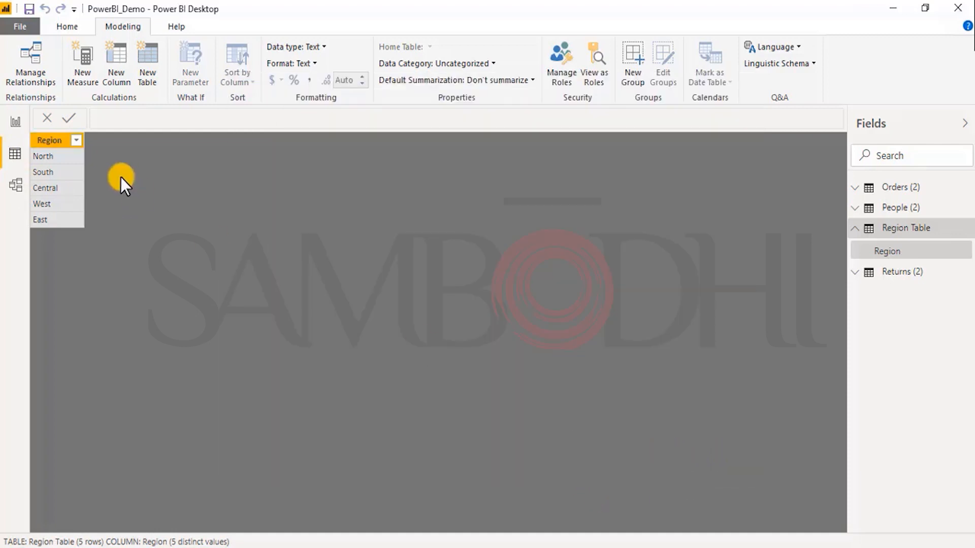
- Group Aberdeen, Abilene, Akron, Albuquerque and Alexandria from the City column of Orders (2) under the name "Important Areas"
left_click(895, 189)
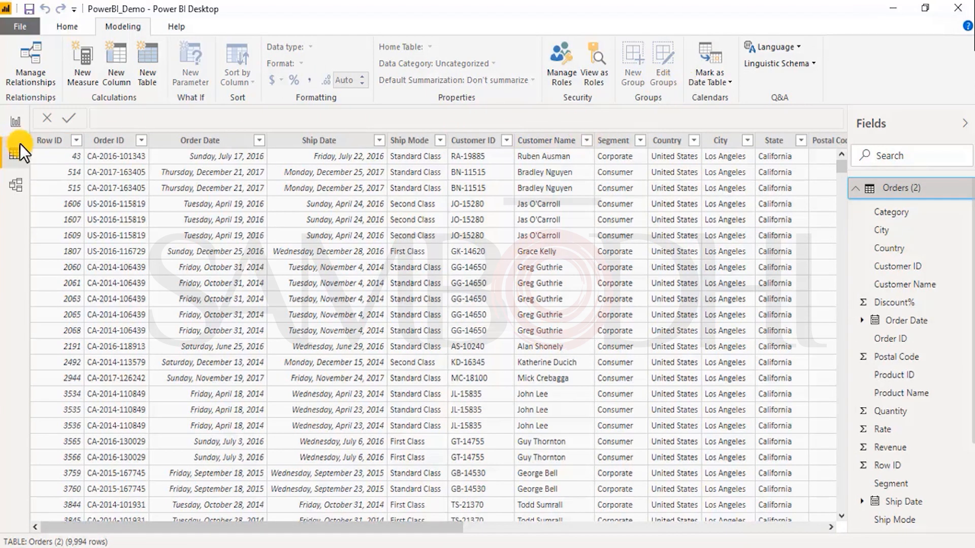
left_click(313, 140)
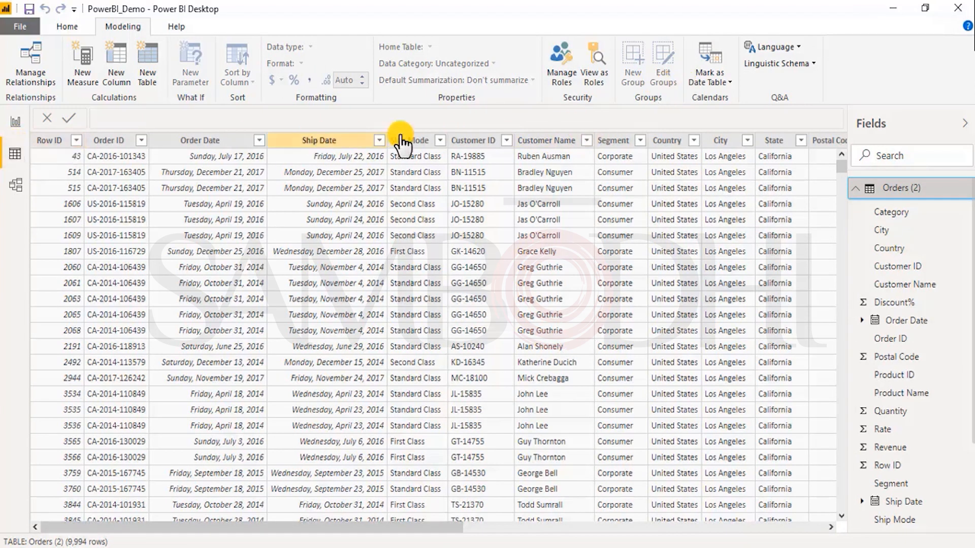
left_click(724, 142)
left_click(633, 79)
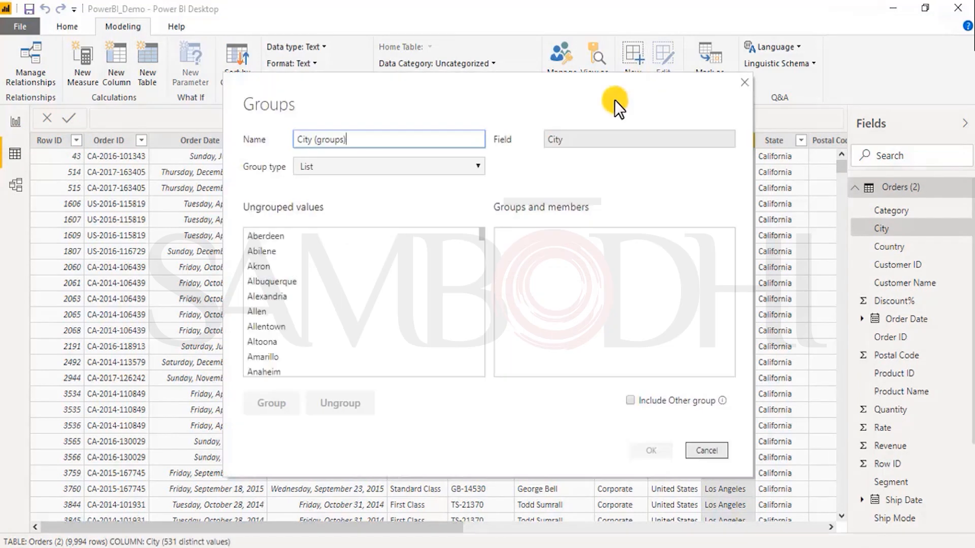
left_click(287, 236)
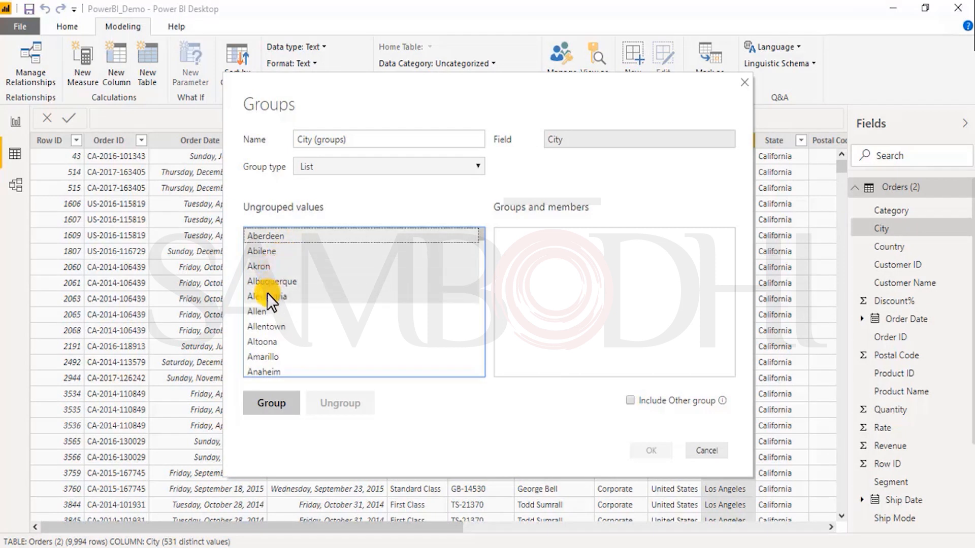
left_click(274, 404)
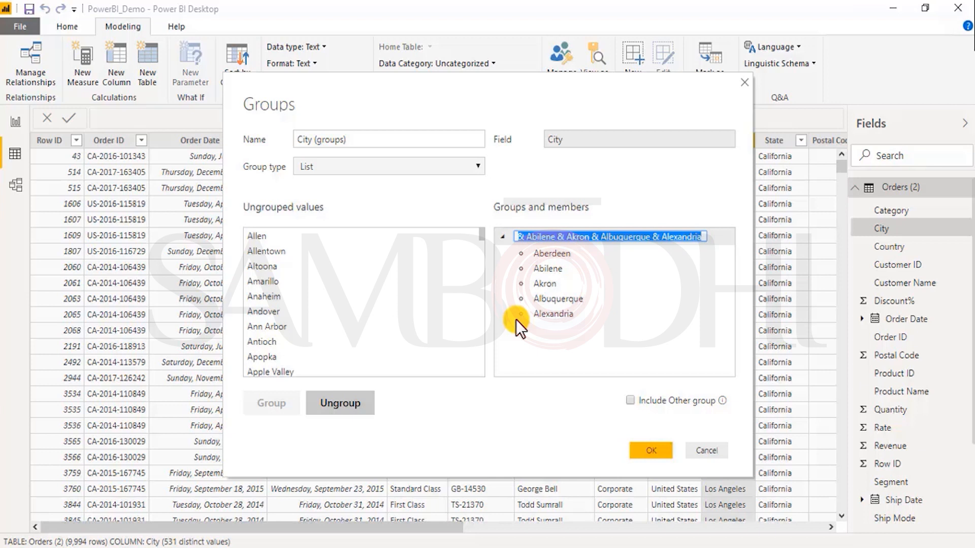
type("I")
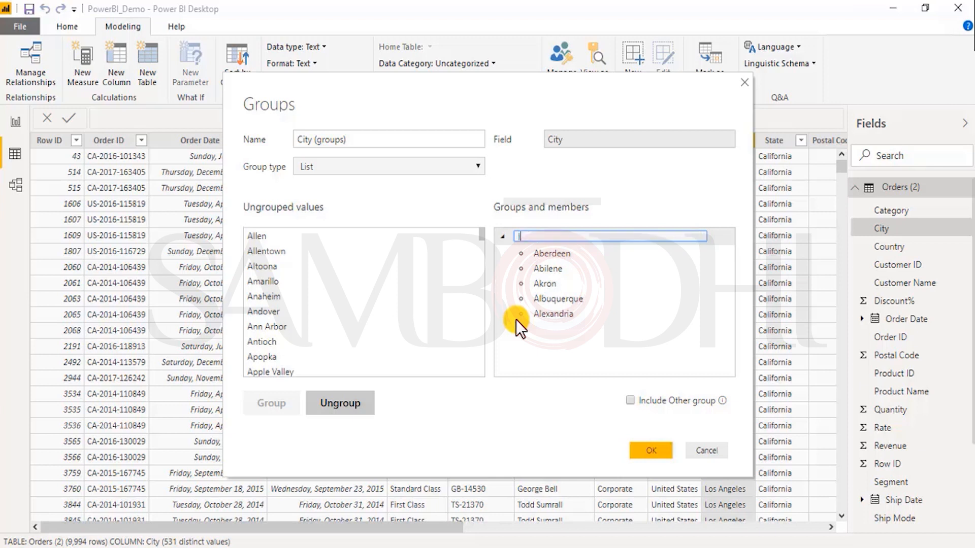
type("mportant Areas")
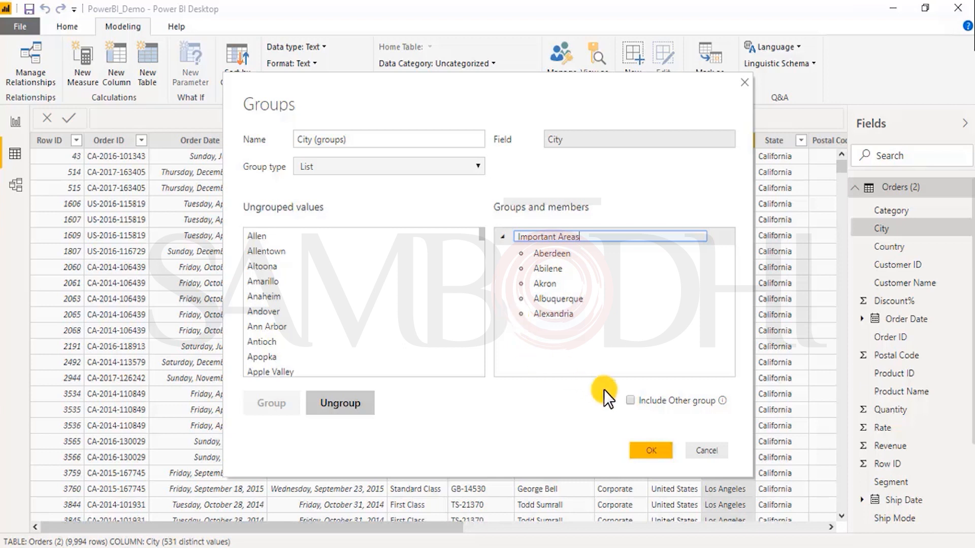
left_click(645, 446)
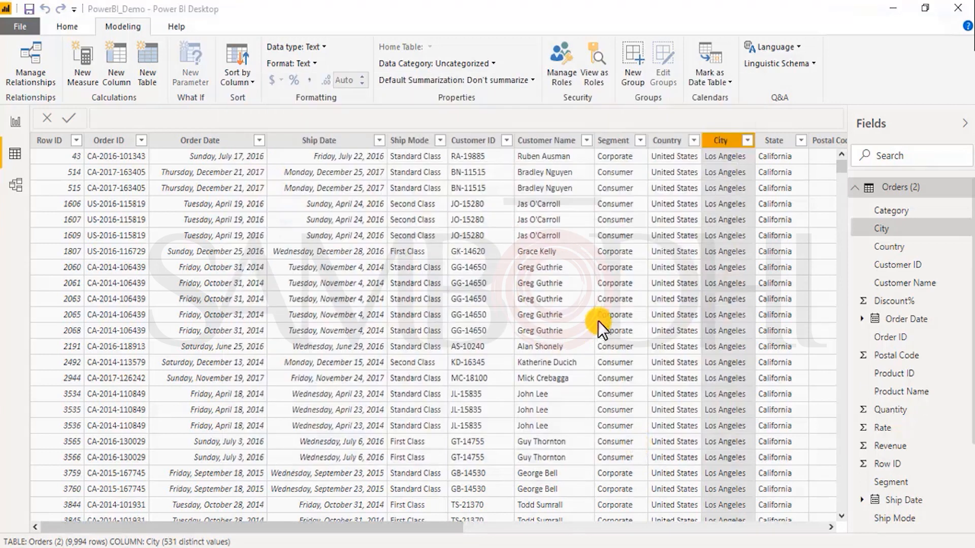
- Sort the data table by the City (groups) column in descending order
left_click(897, 246)
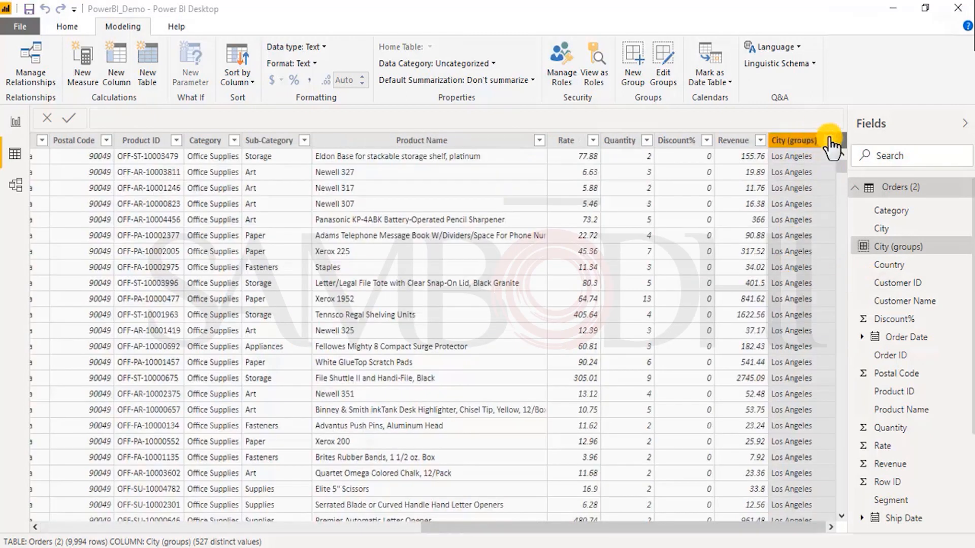
left_click(828, 141)
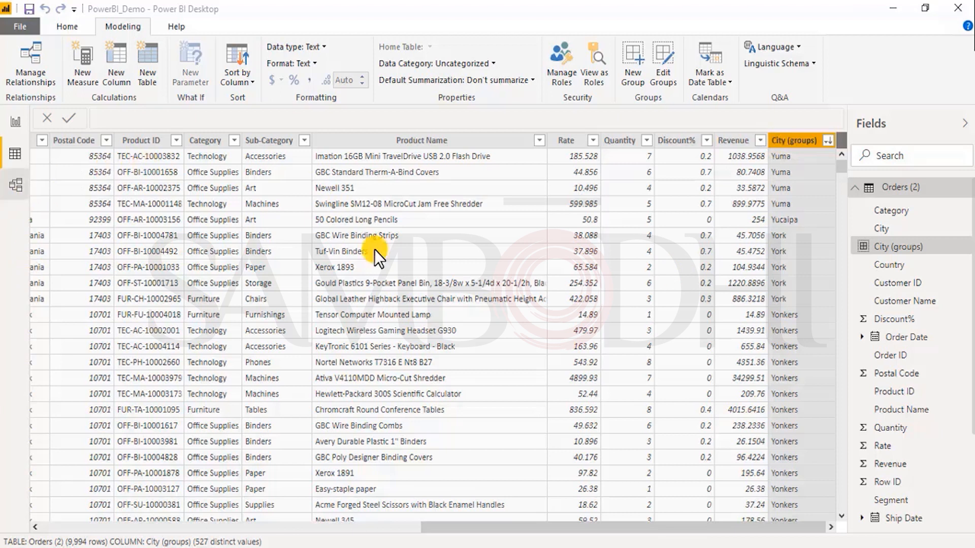
- Examine the filter values of the City (groups) column and compare them with those of the City column, without filtering either one
left_click(824, 140)
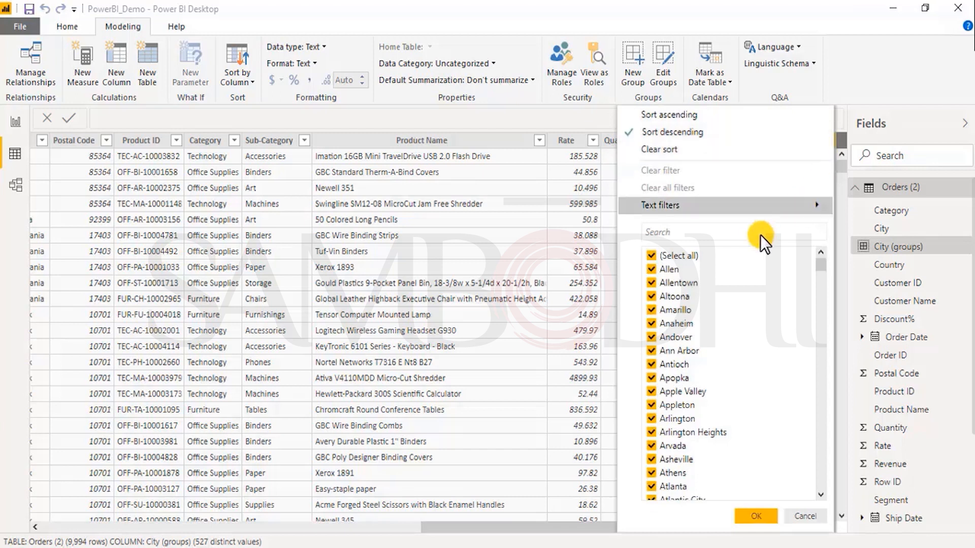
left_click_drag(820, 267, 819, 253)
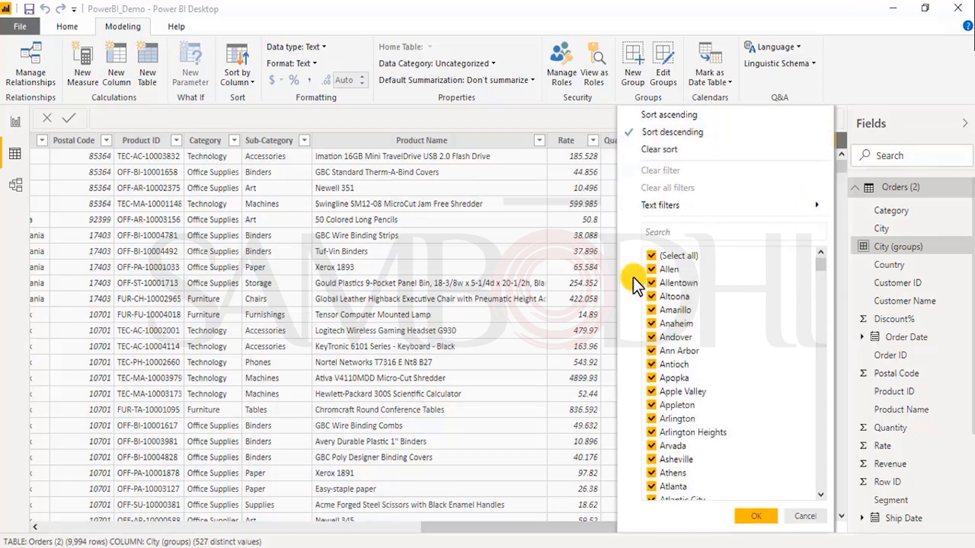
type("myg")
key("BackSpace")
key("BackSpace")
key("BackSpace")
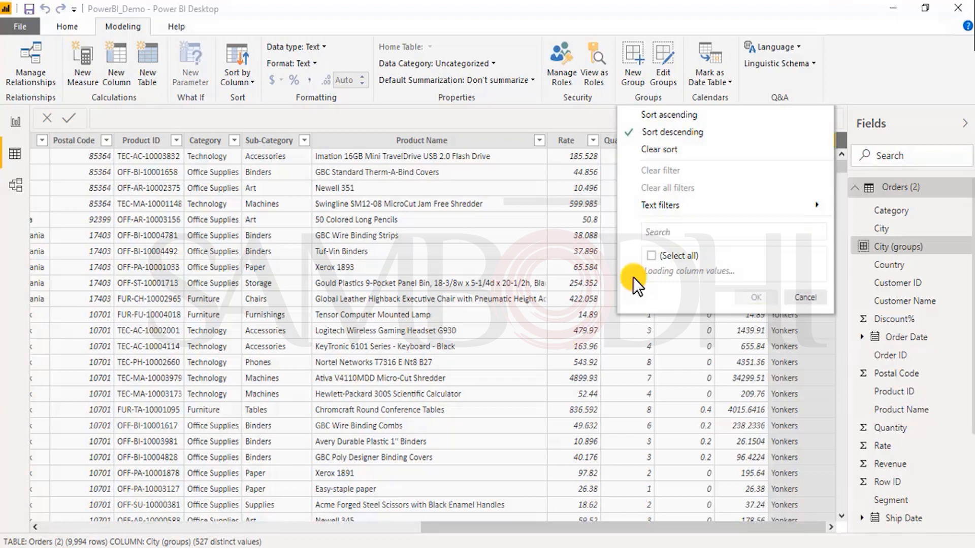
left_click(921, 64)
left_click_drag(663, 529, 690, 536)
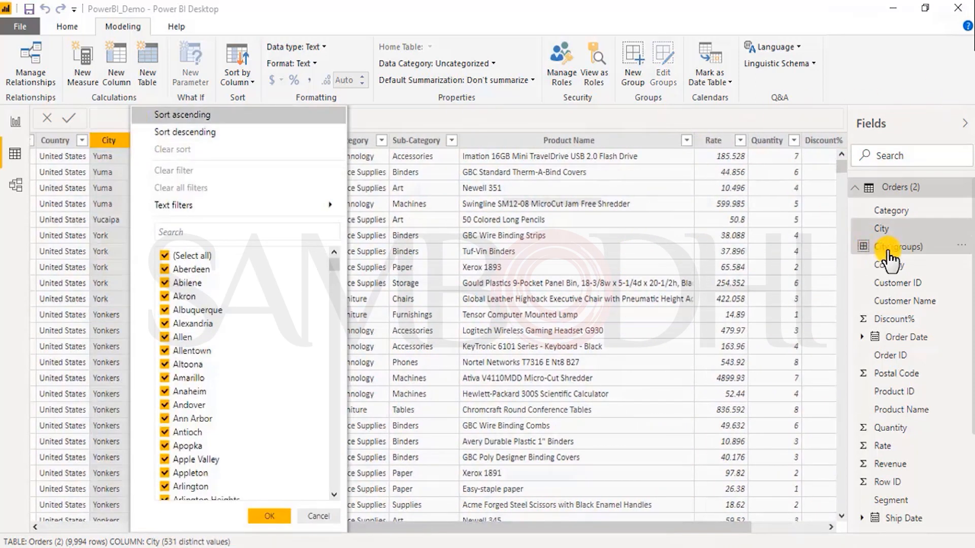
left_click(887, 250)
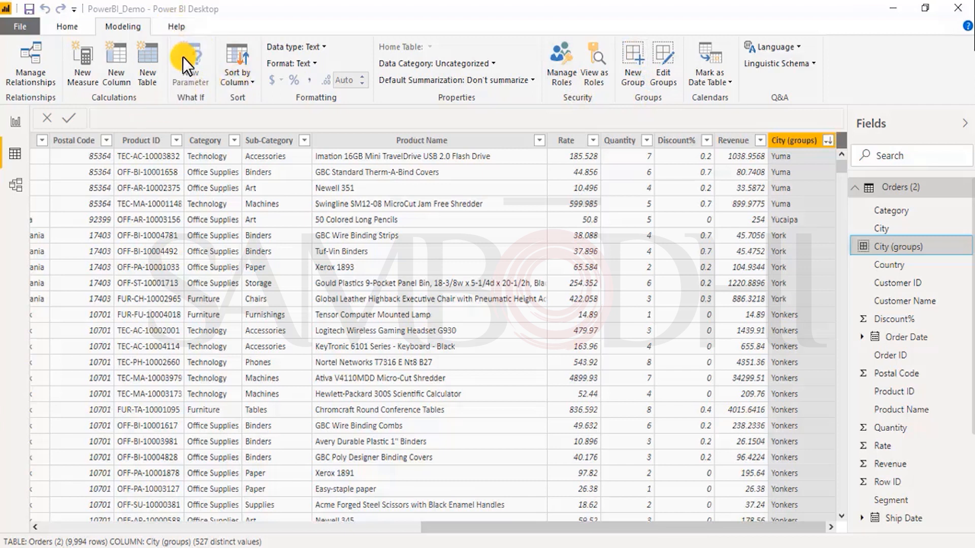
- Look over the help, community and resource commands, and switch to the PowerPoint slide show
left_click(172, 31)
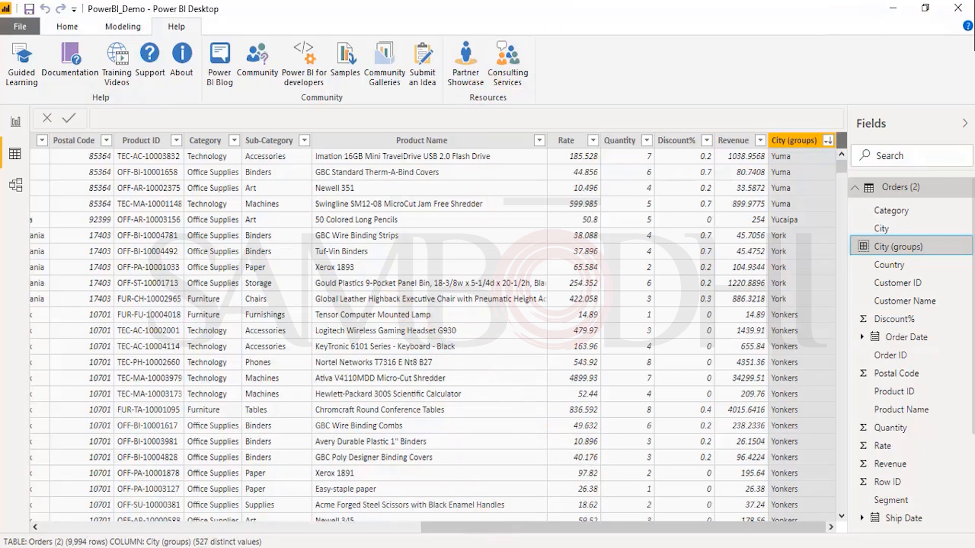
mouse_move(403, 547)
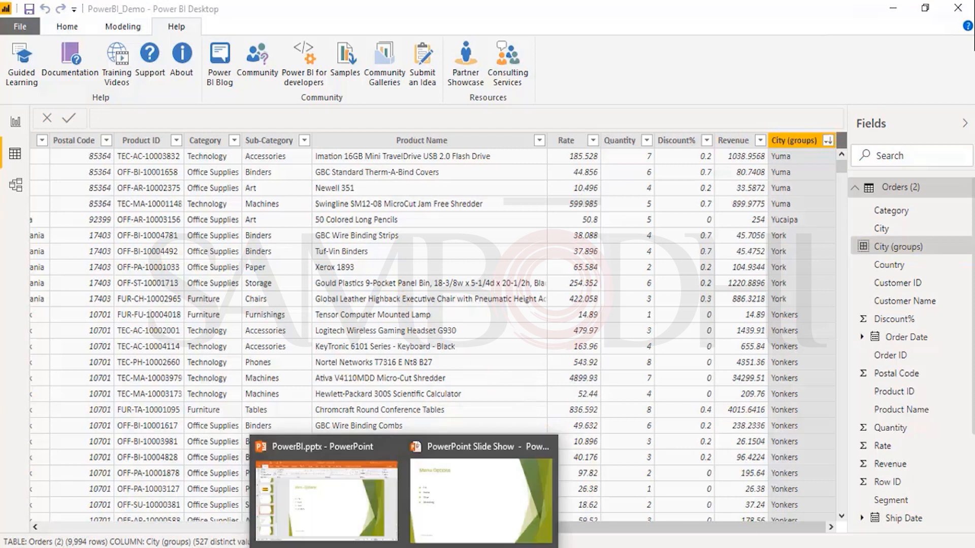
left_click(458, 488)
left_click(453, 492)
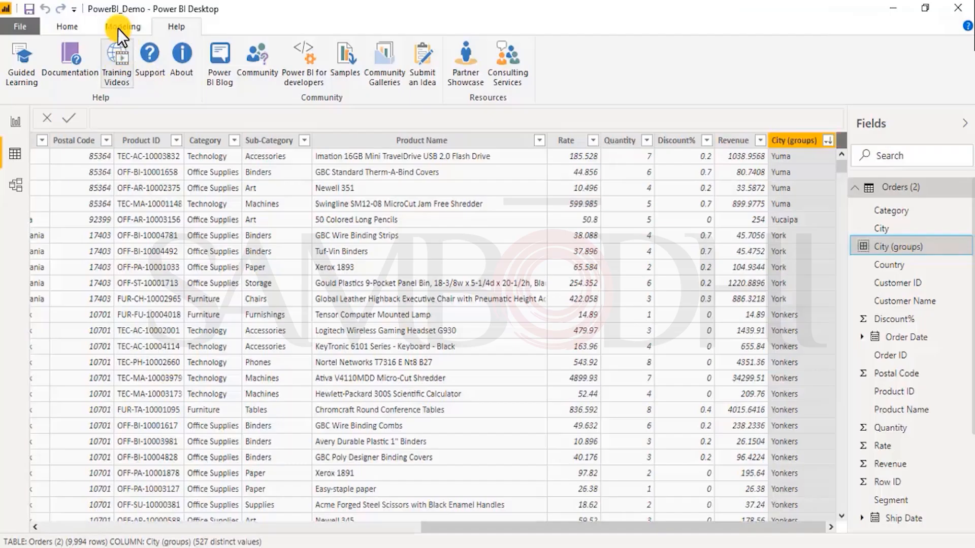
- Review the modeling commands alongside the "Data cleansing and import" slide in PowerPoint, ending in the Power BI data view
left_click(122, 26)
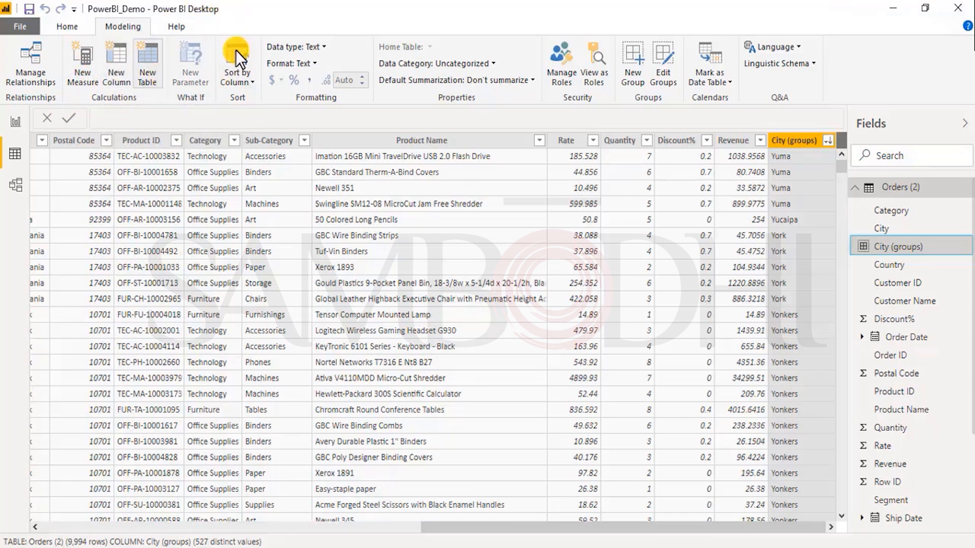
key("alt+Tab")
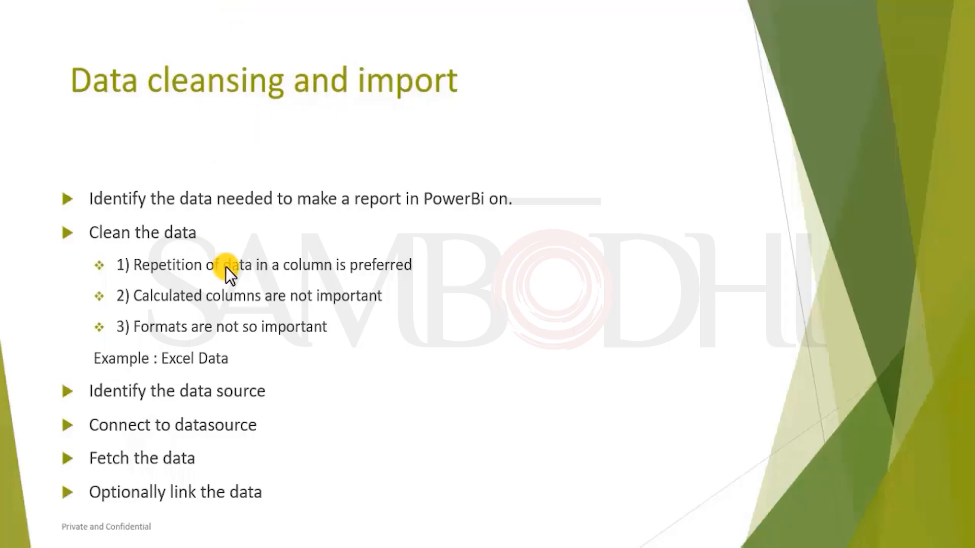
key("alt+Tab")
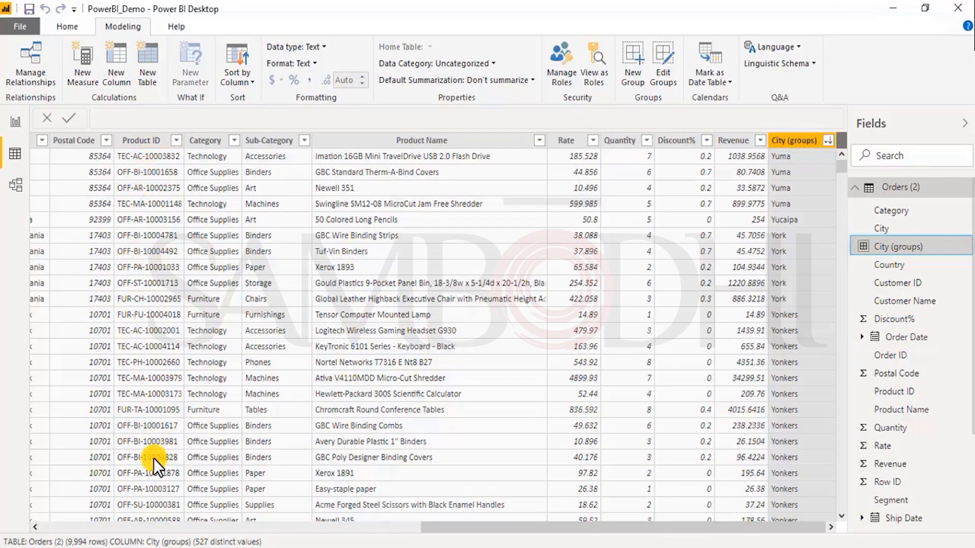
key("alt+Tab")
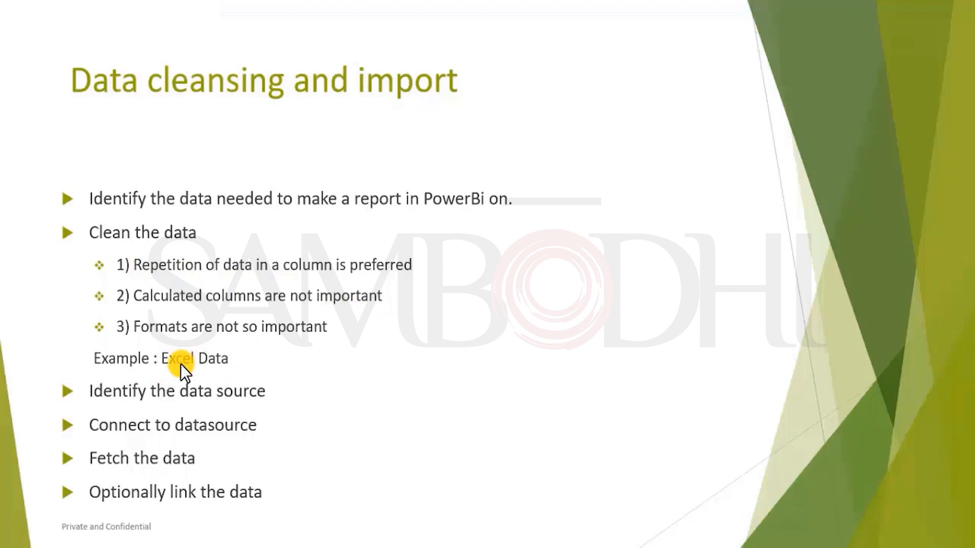
key("alt+Tab")
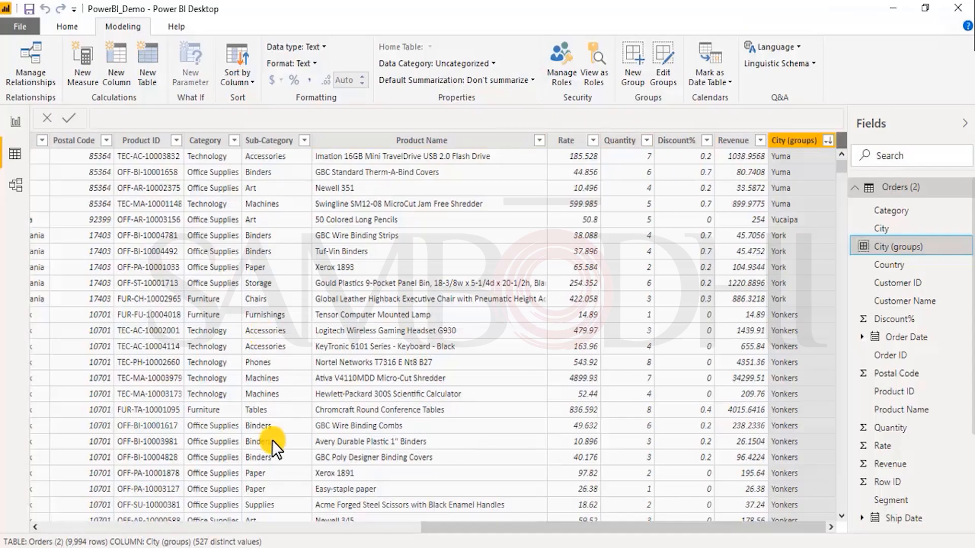
key("alt+Tab")
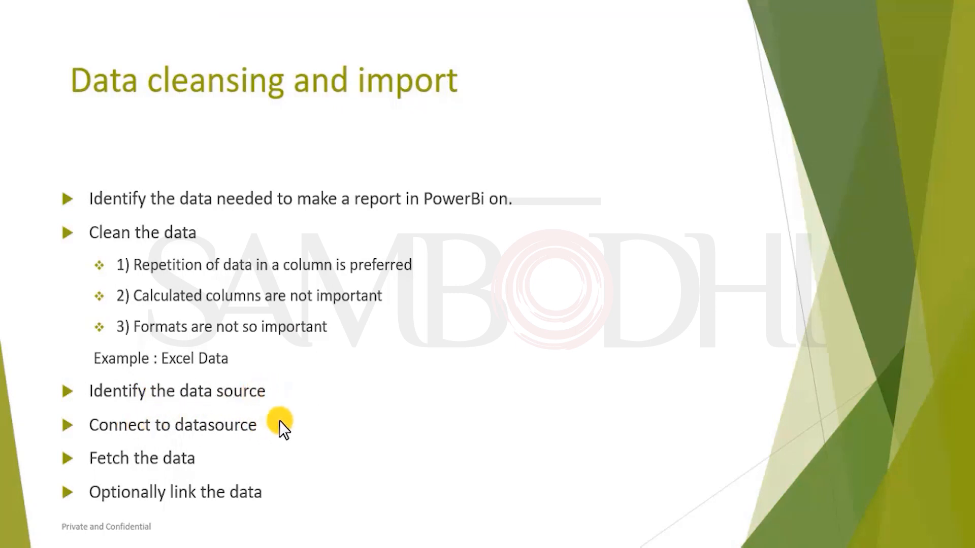
key("alt+Tab")
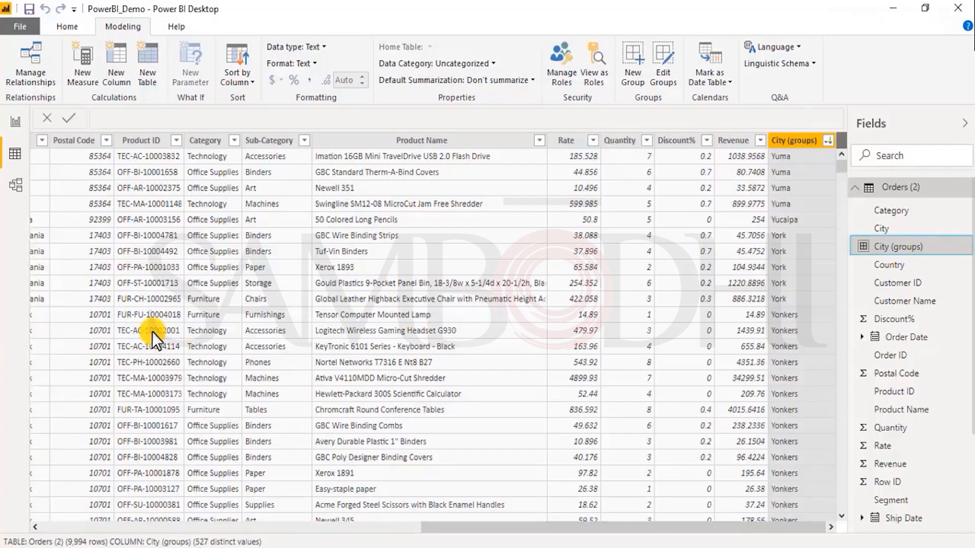
- Collapse the fields of Orders (2) in the data view to review the table list, and check it against the PowerPoint slide
left_click(16, 155)
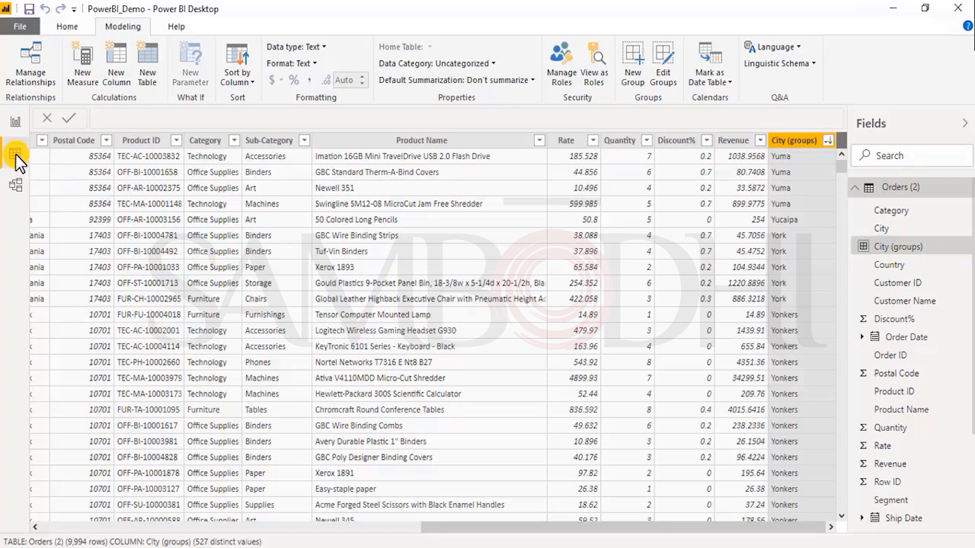
left_click(858, 188)
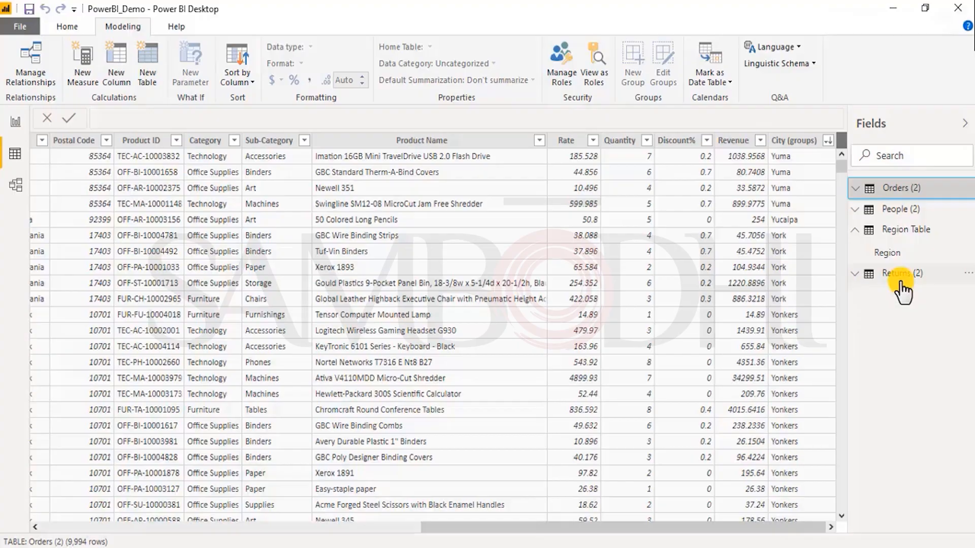
key("alt+Tab")
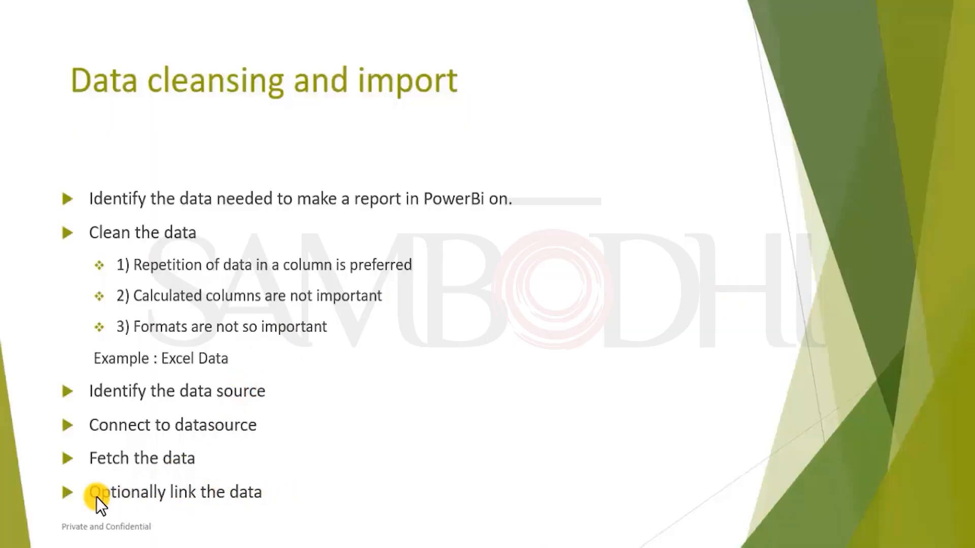
key("alt+Tab")
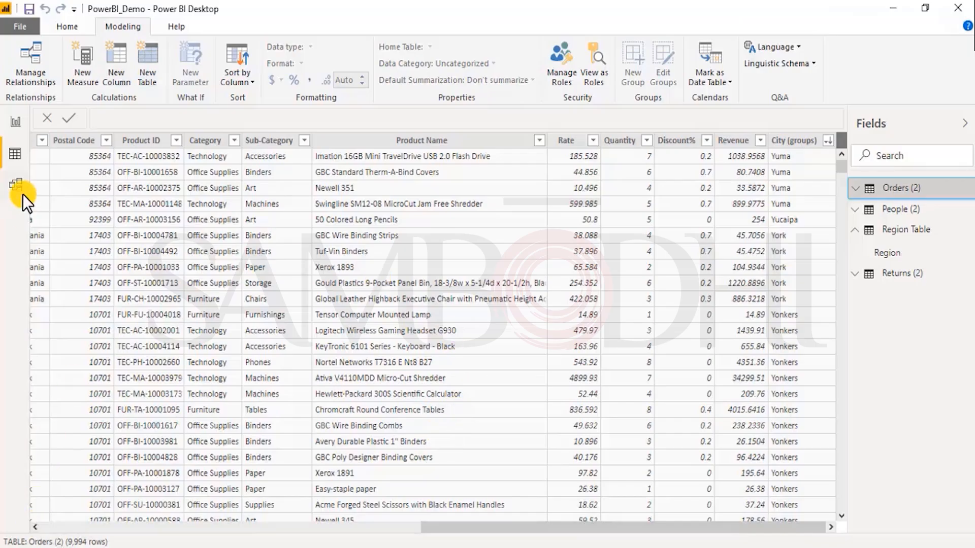
- View the Super Store and Action Buttons pages in the report view, and return to the PowerPoint slide
left_click(16, 122)
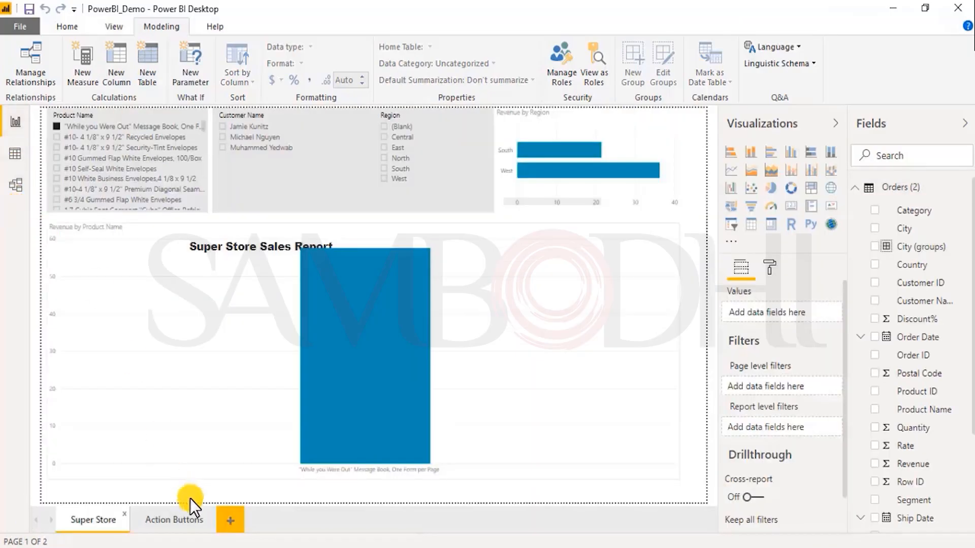
left_click(179, 520)
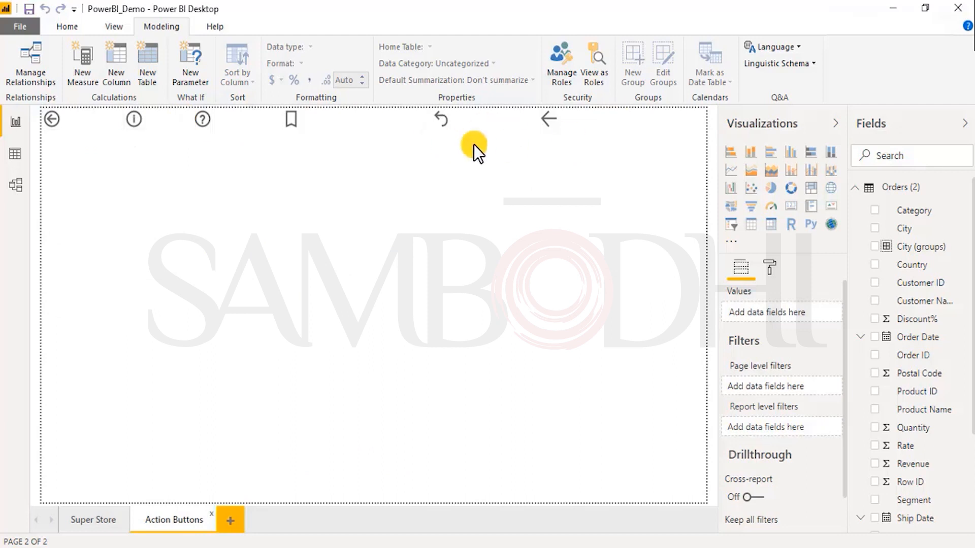
key("alt+Tab")
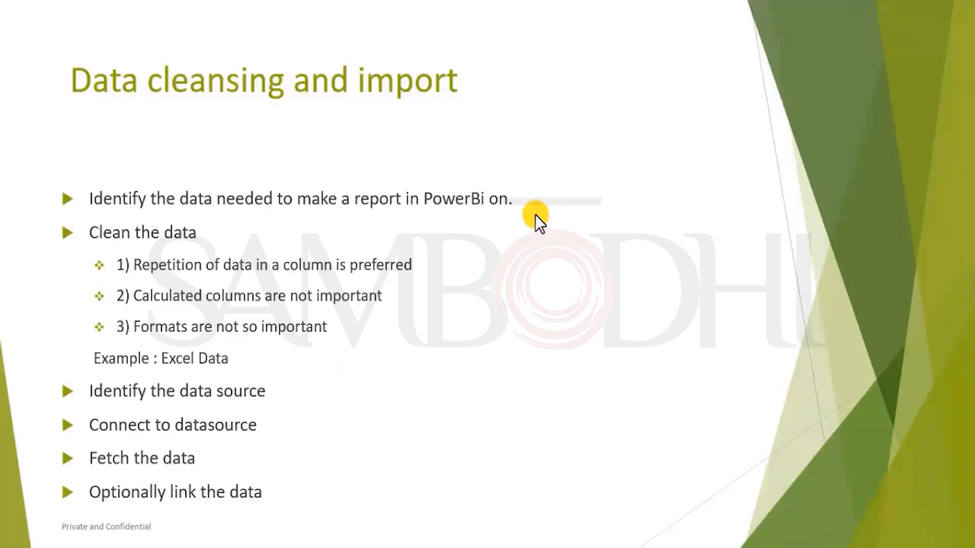